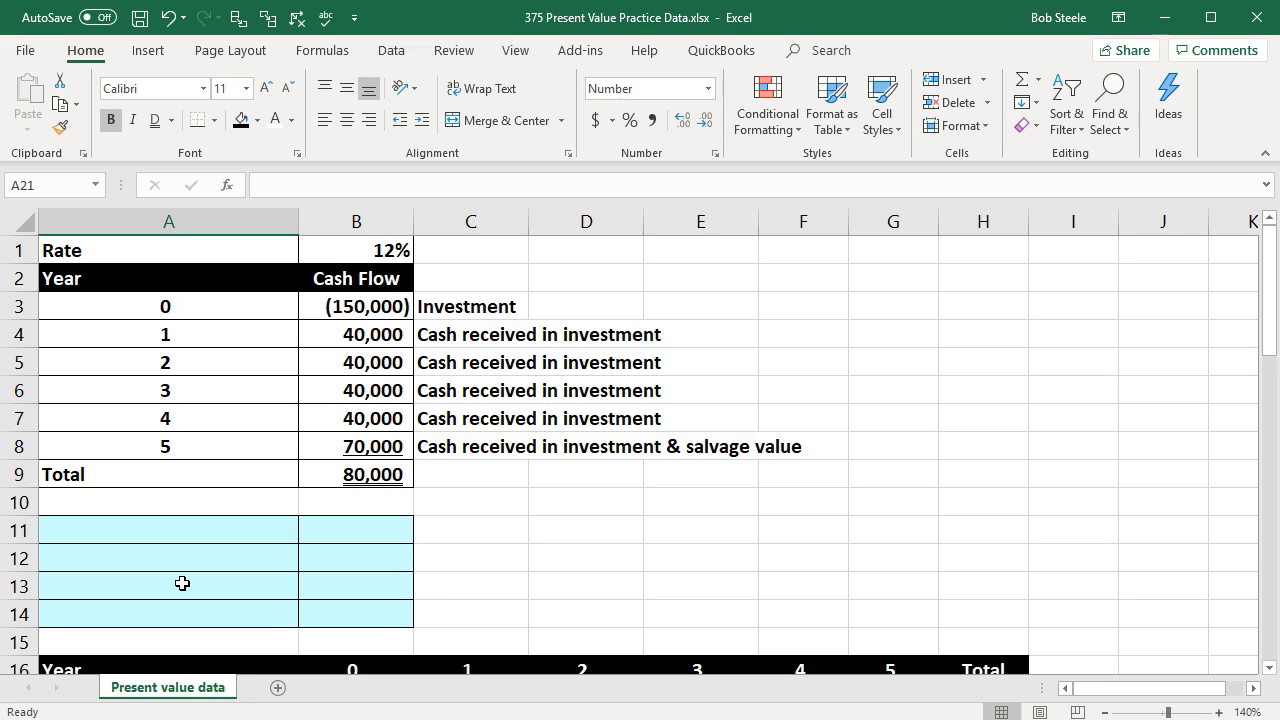
Step: Look over the worksheet's tables and check the discount rate in B1
click(181, 398)
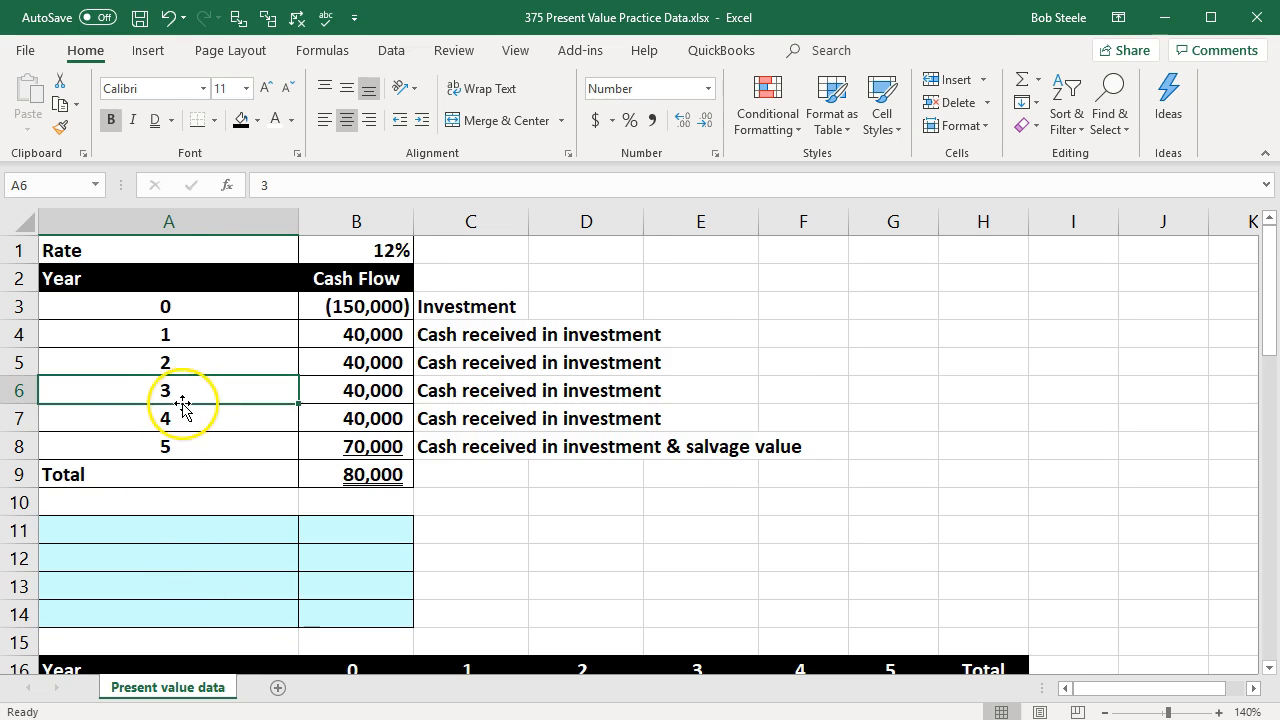
scroll(195, 430, down, 1)
click(201, 450)
scroll(203, 455, down, 1)
click(201, 530)
scroll(197, 531, down, 1)
scroll(199, 551, up, 3)
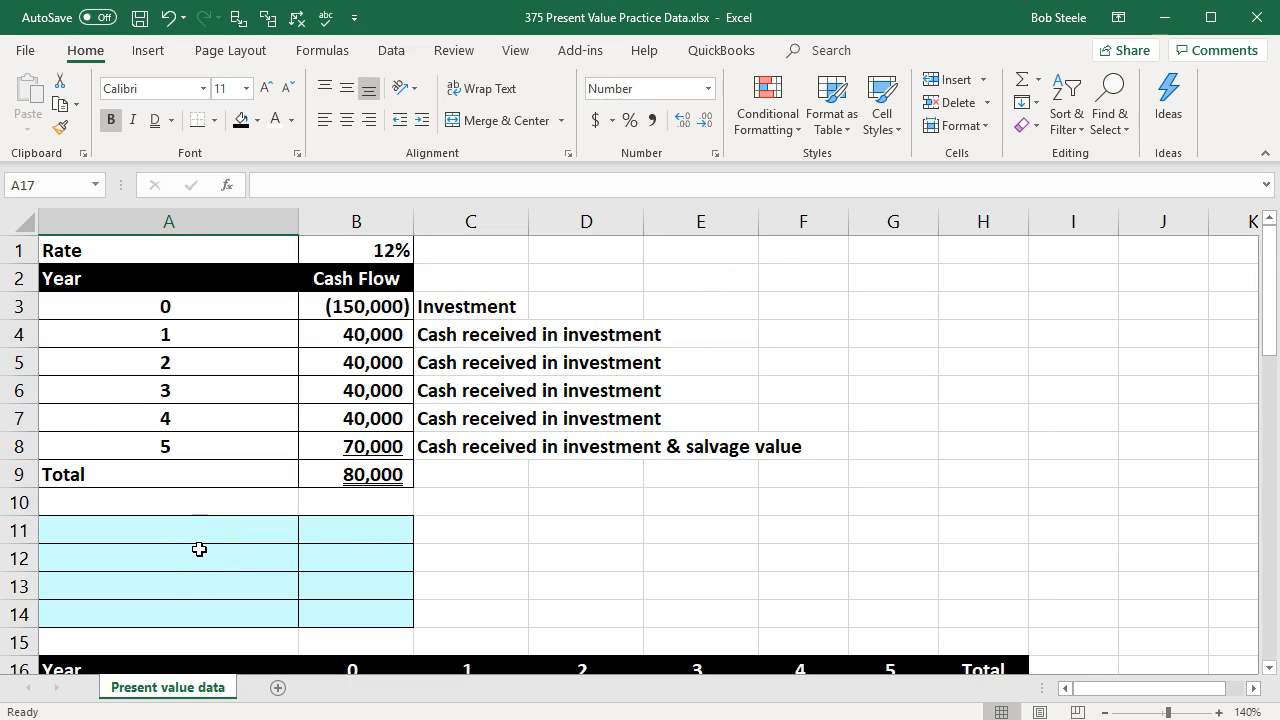
click(107, 278)
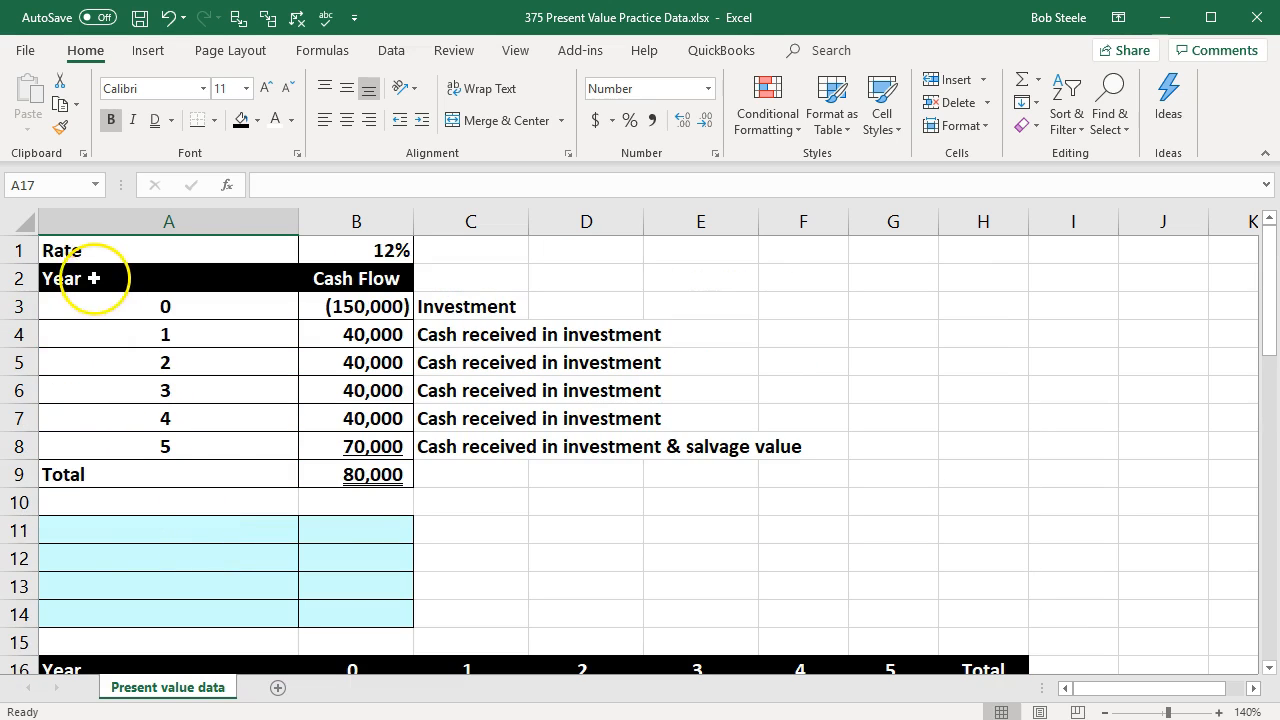
click(309, 335)
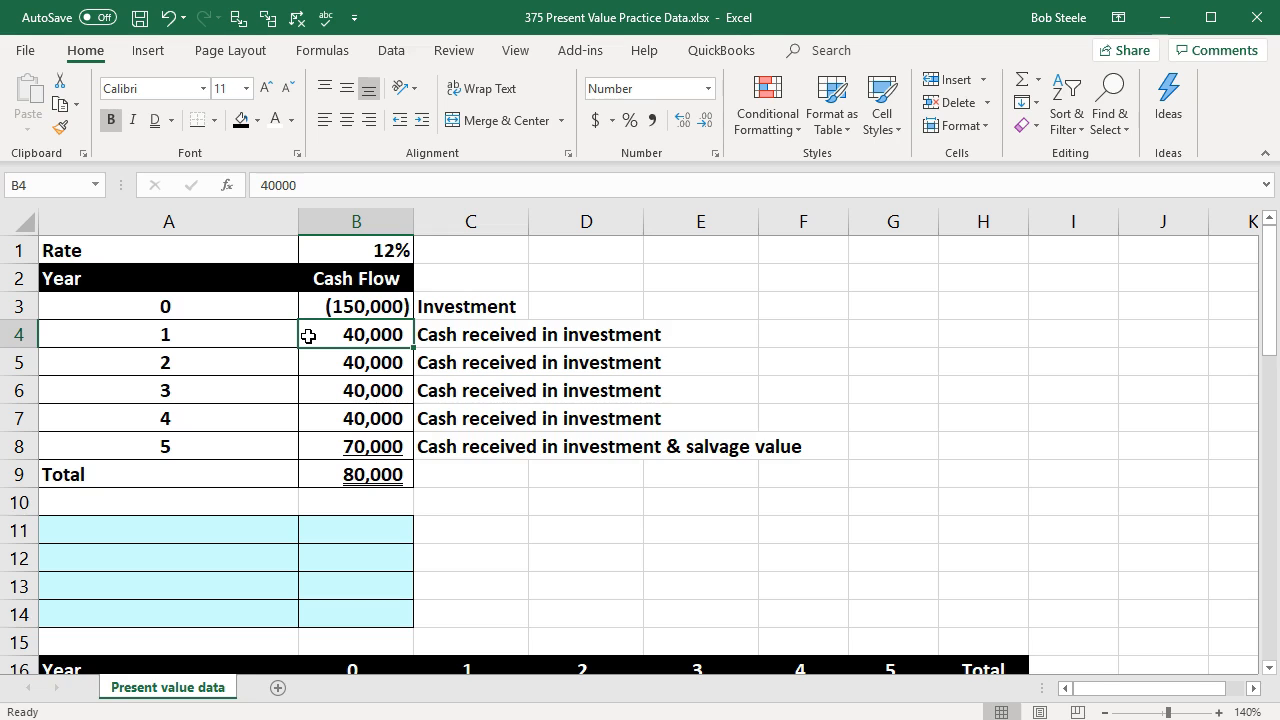
click(260, 241)
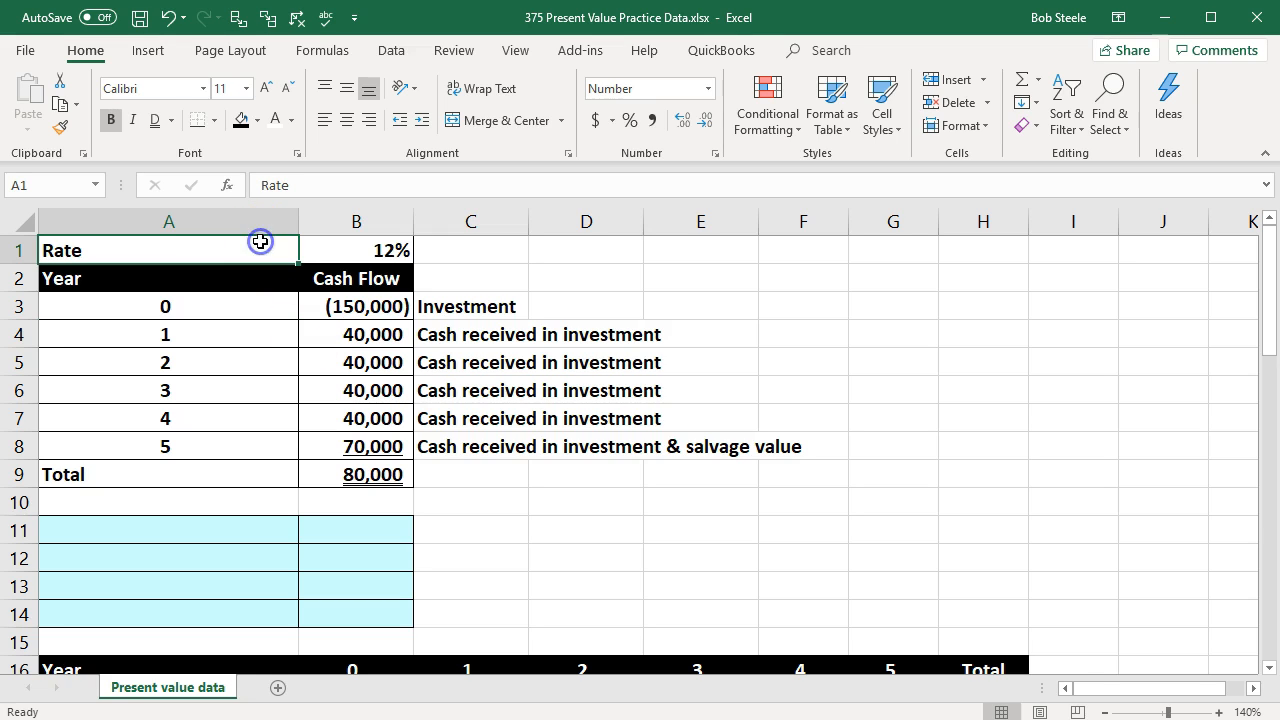
key(Right)
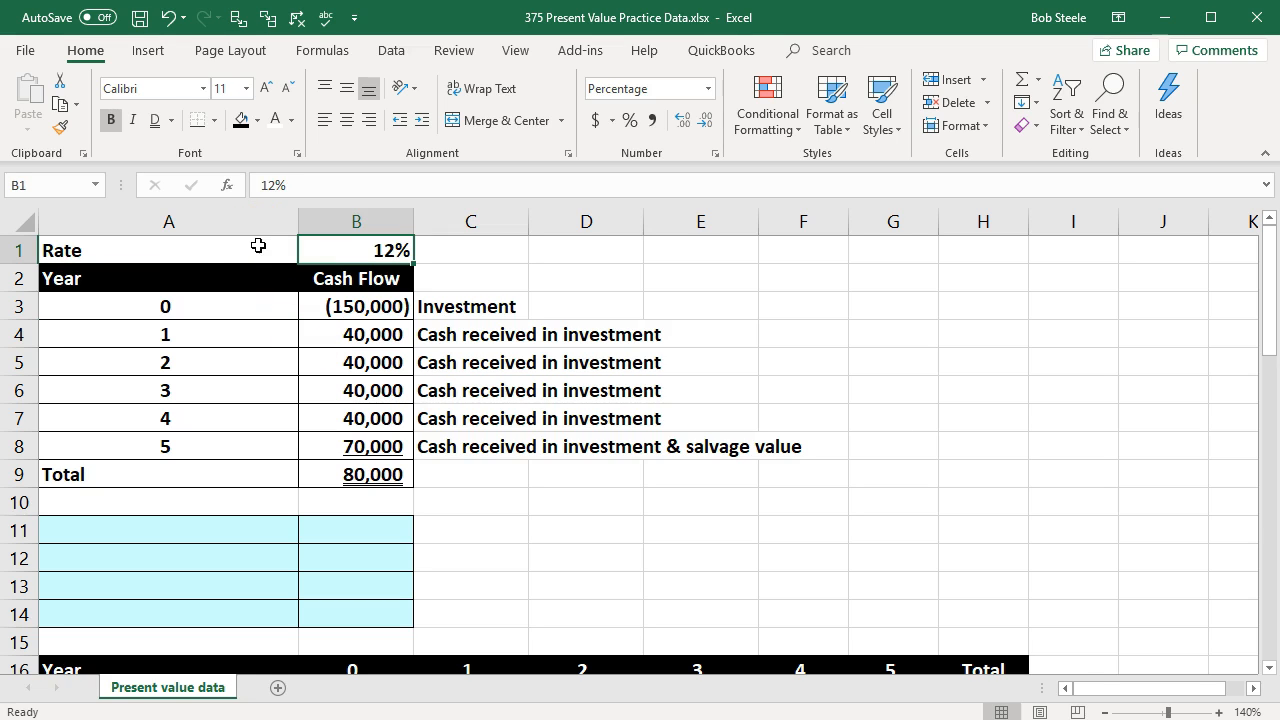
Step: Review the years in column A and the cash flows in column B down to the total in B9
click(219, 307)
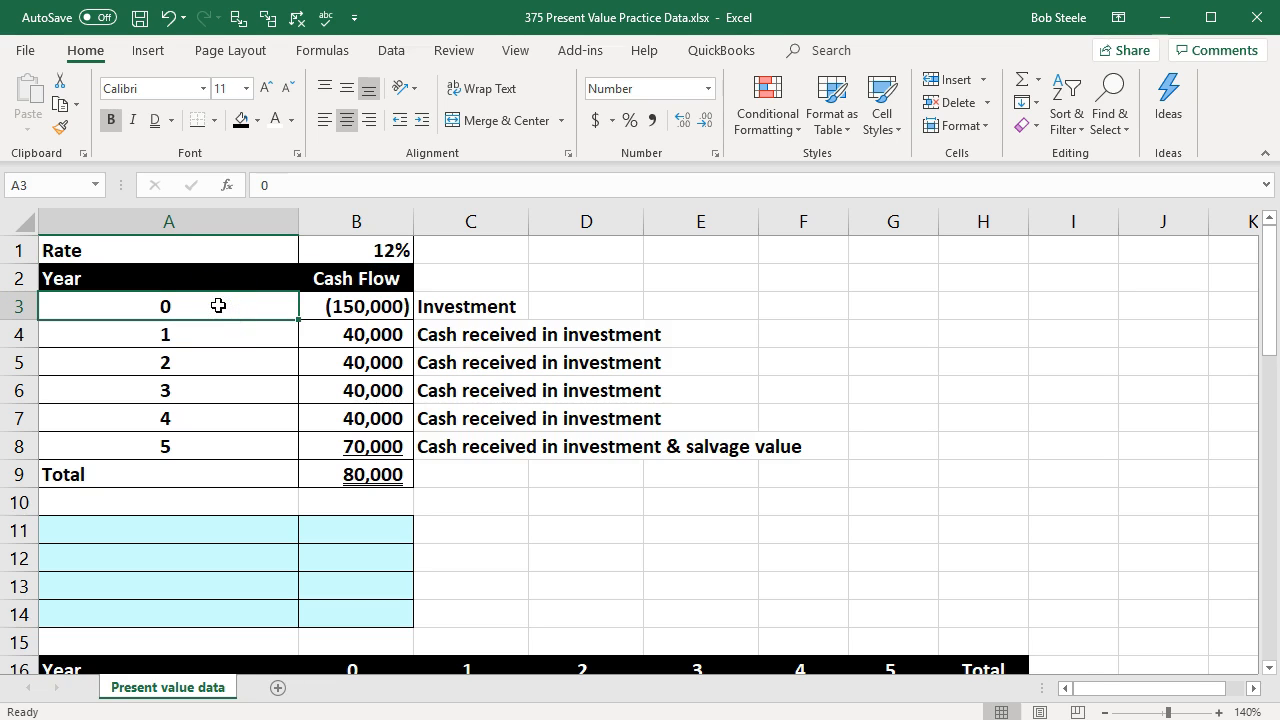
key(Down)
key(Down)
key(Down)
key(Down)
key(Down)
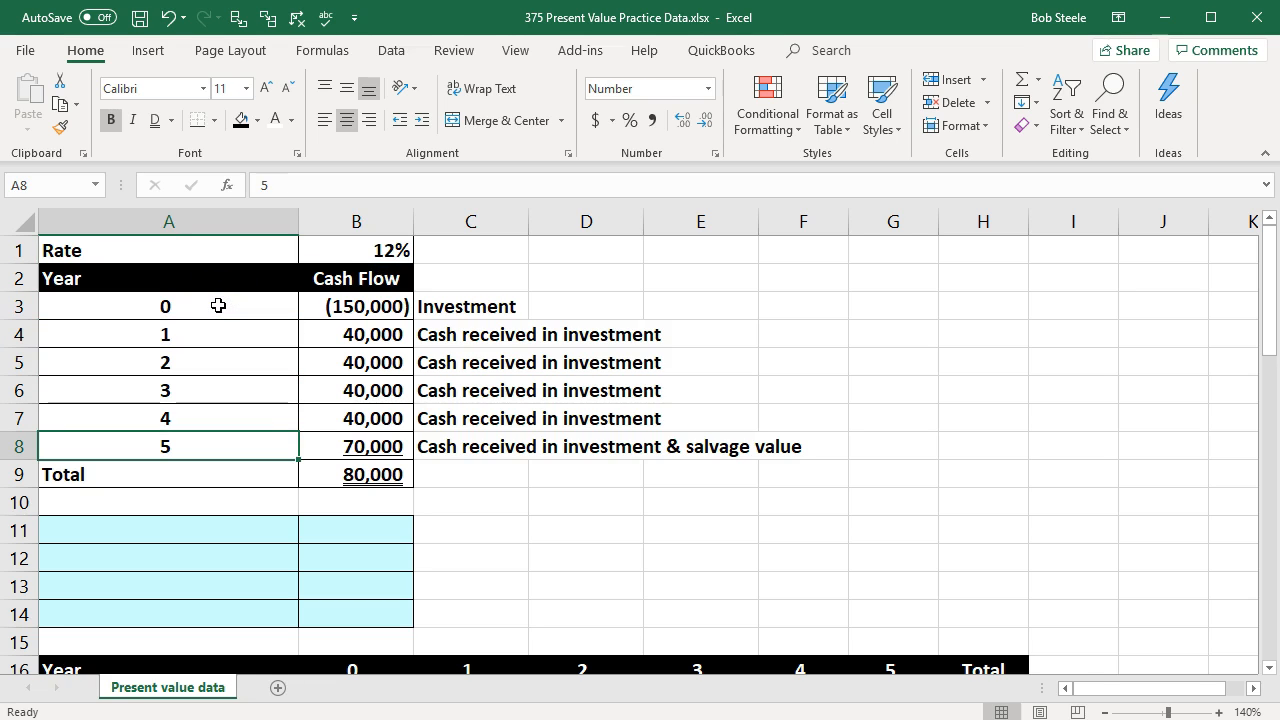
click(318, 309)
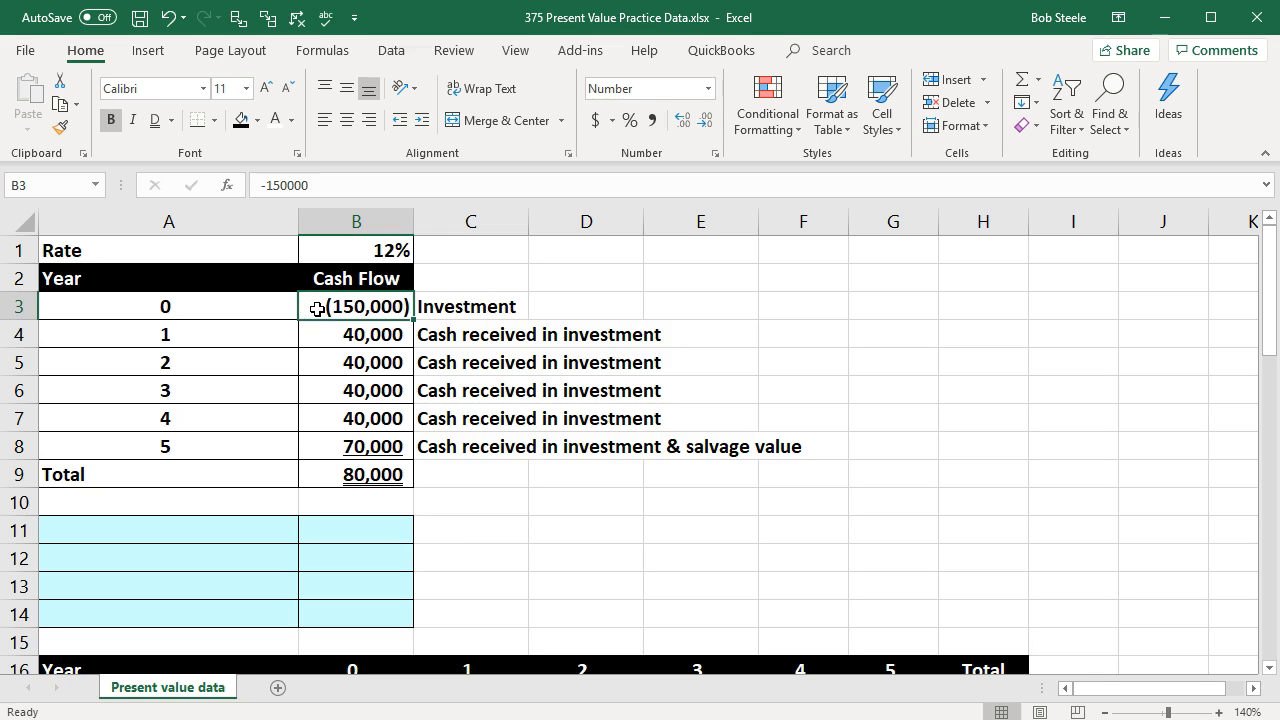
key(Down)
key(Down)
key(Down)
key(Down)
key(Down)
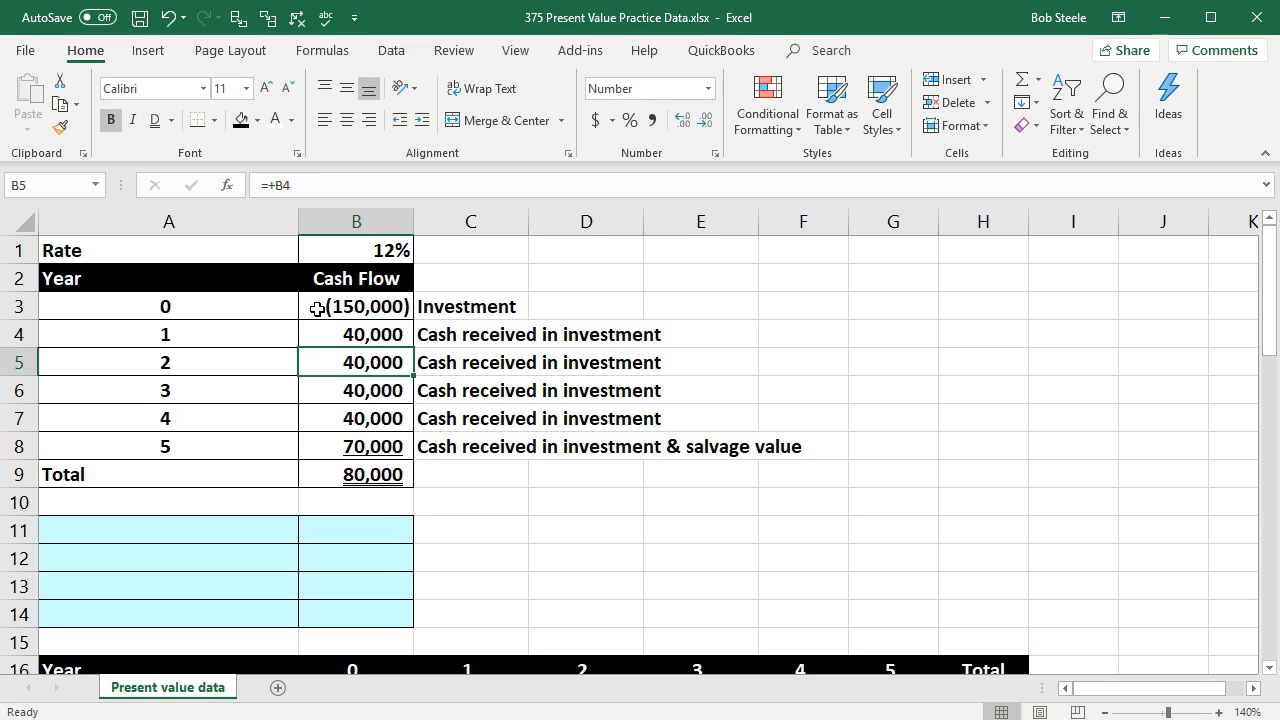
key(Down)
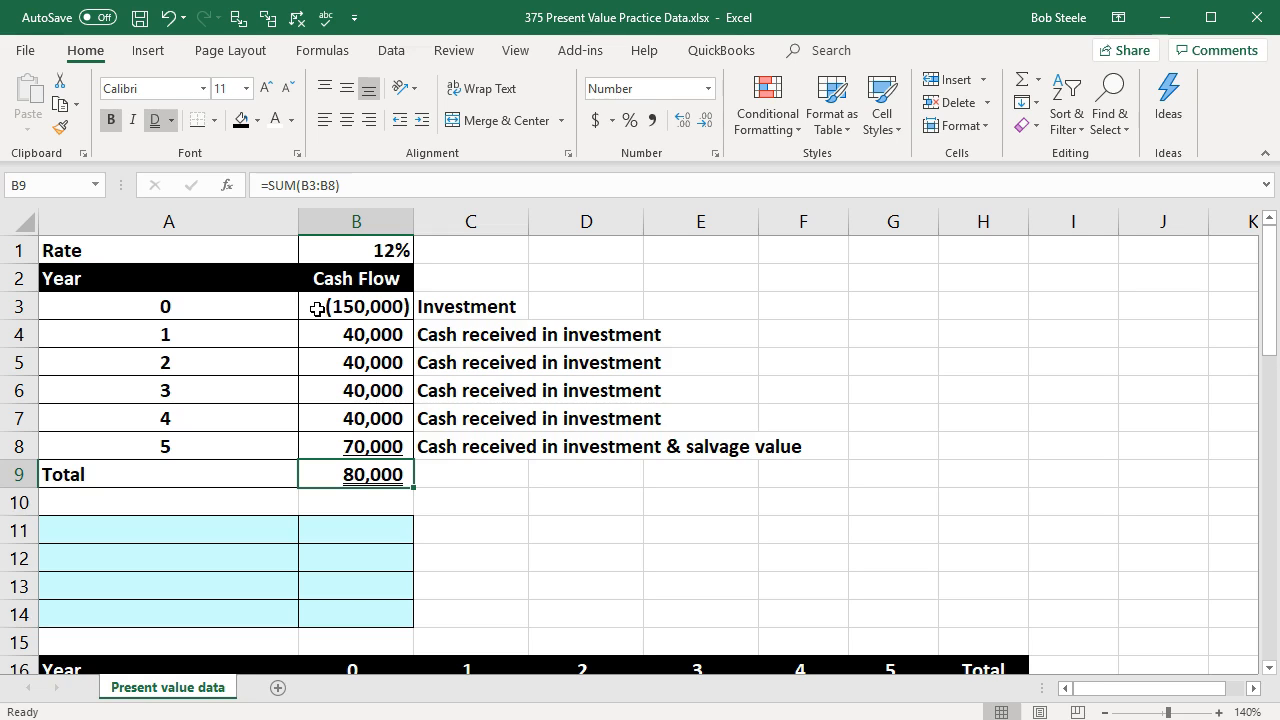
Step: Examine the initial investment in B3, the cash flows that follow it, and the matching years 1 to 5
click(317, 309)
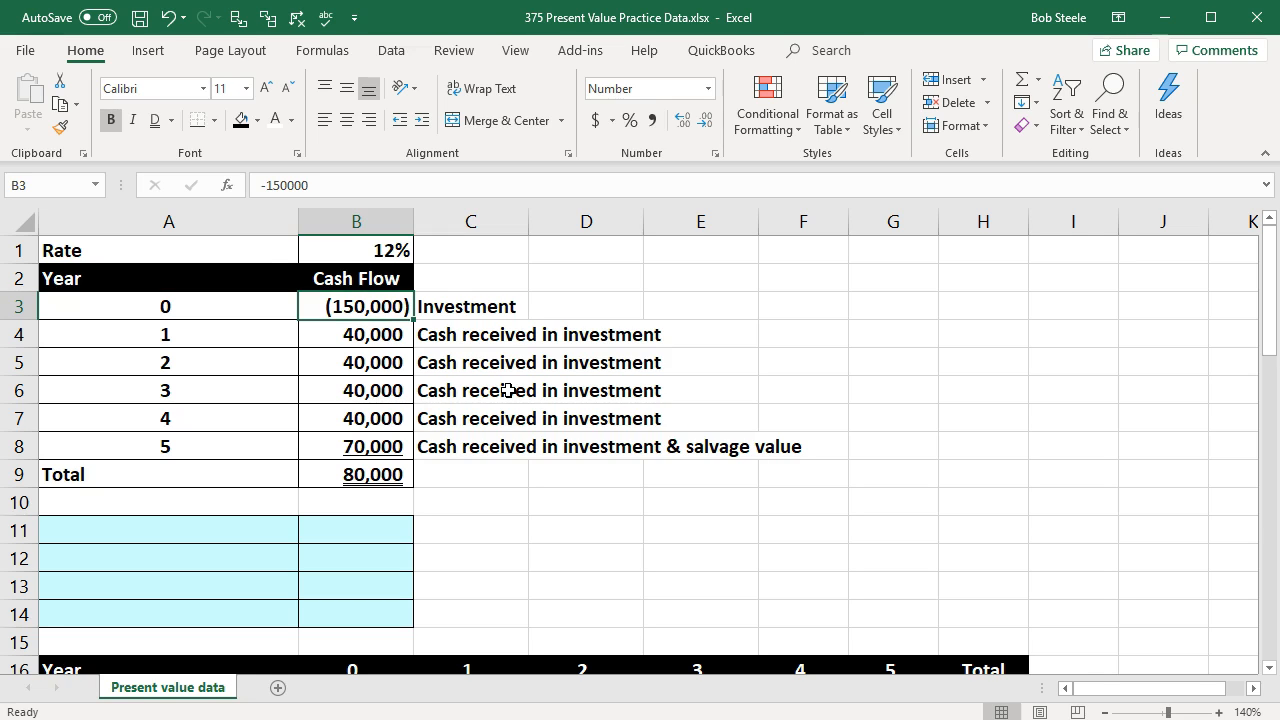
key(Down)
key(Down)
key(Down)
key(Down)
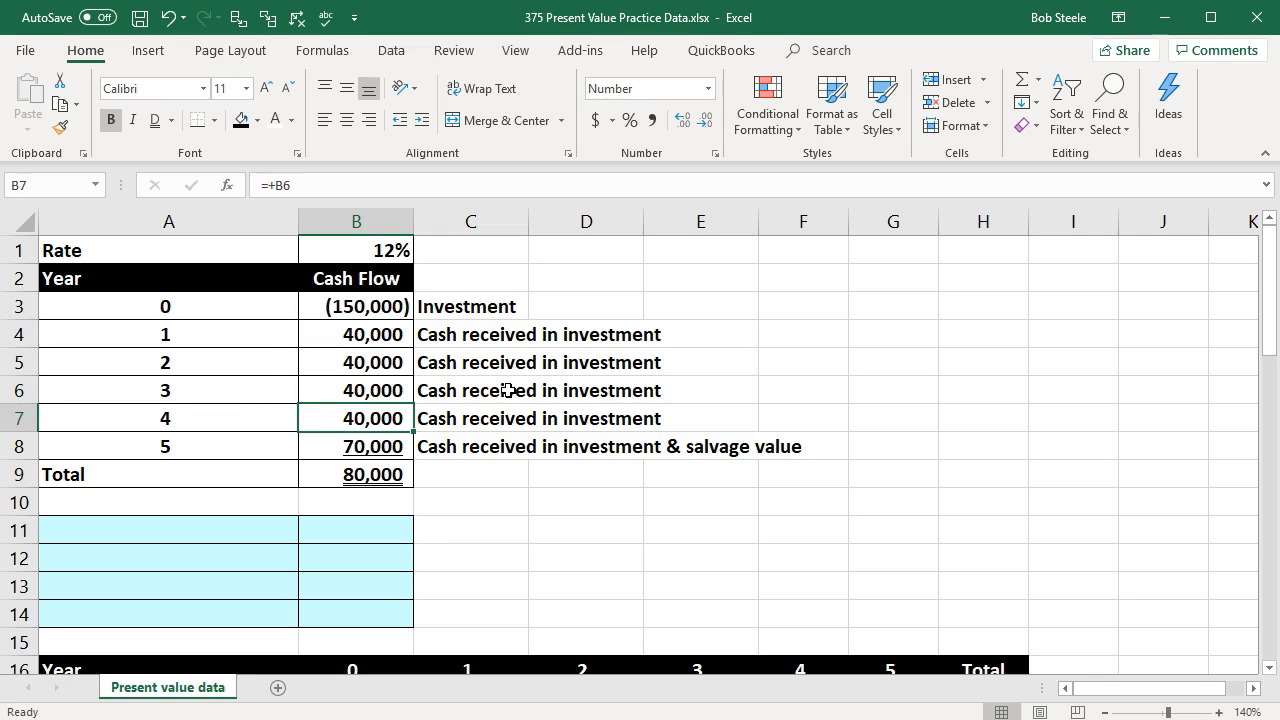
key(Down)
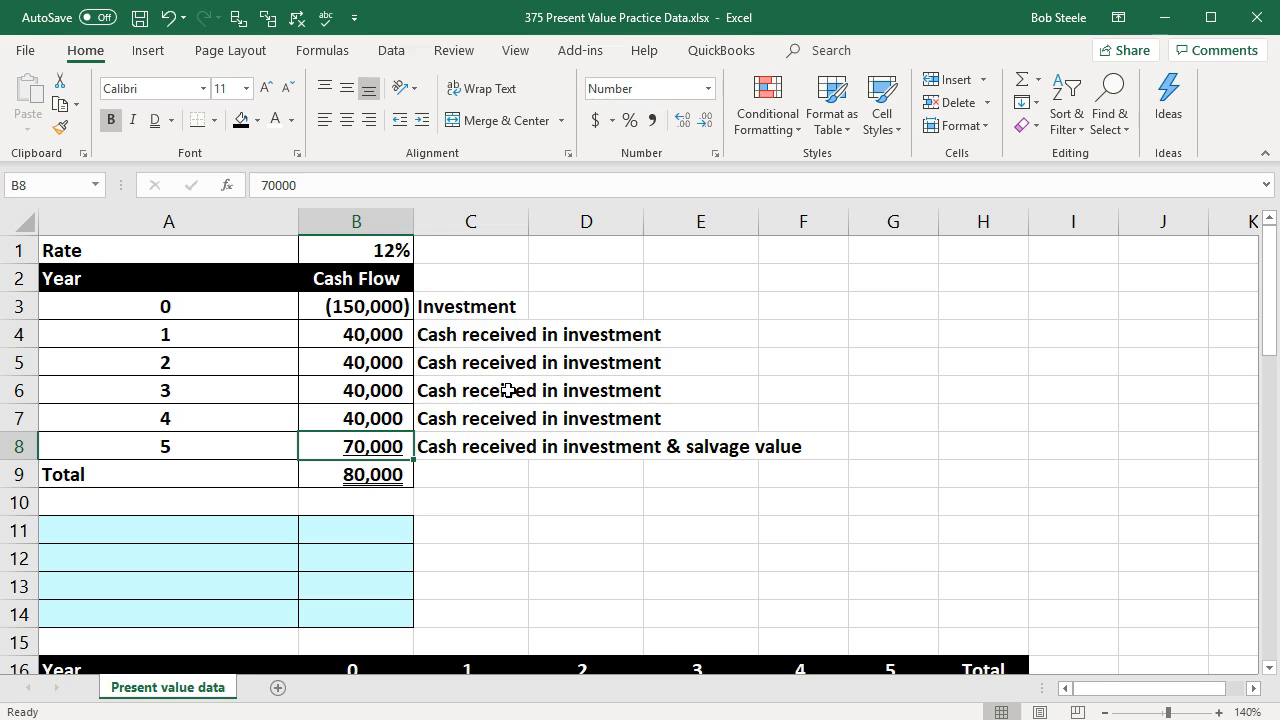
key(Up)
key(Up)
key(Up)
key(Up)
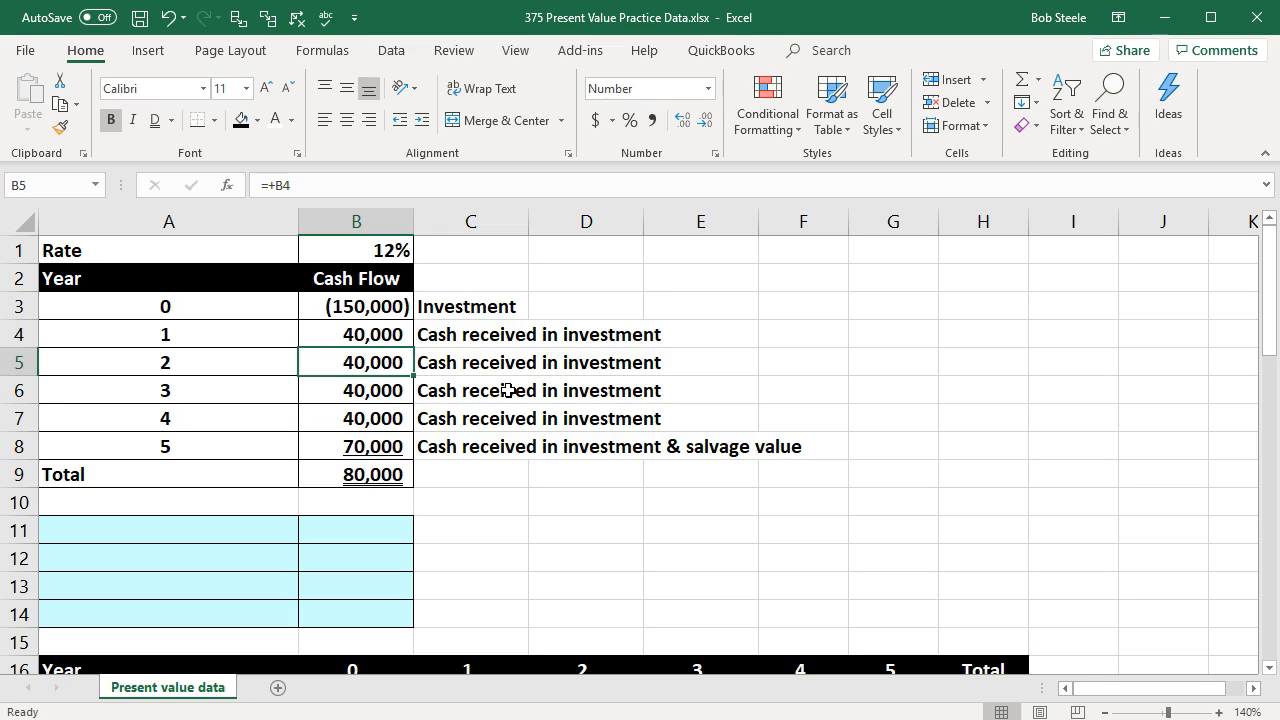
key(Left)
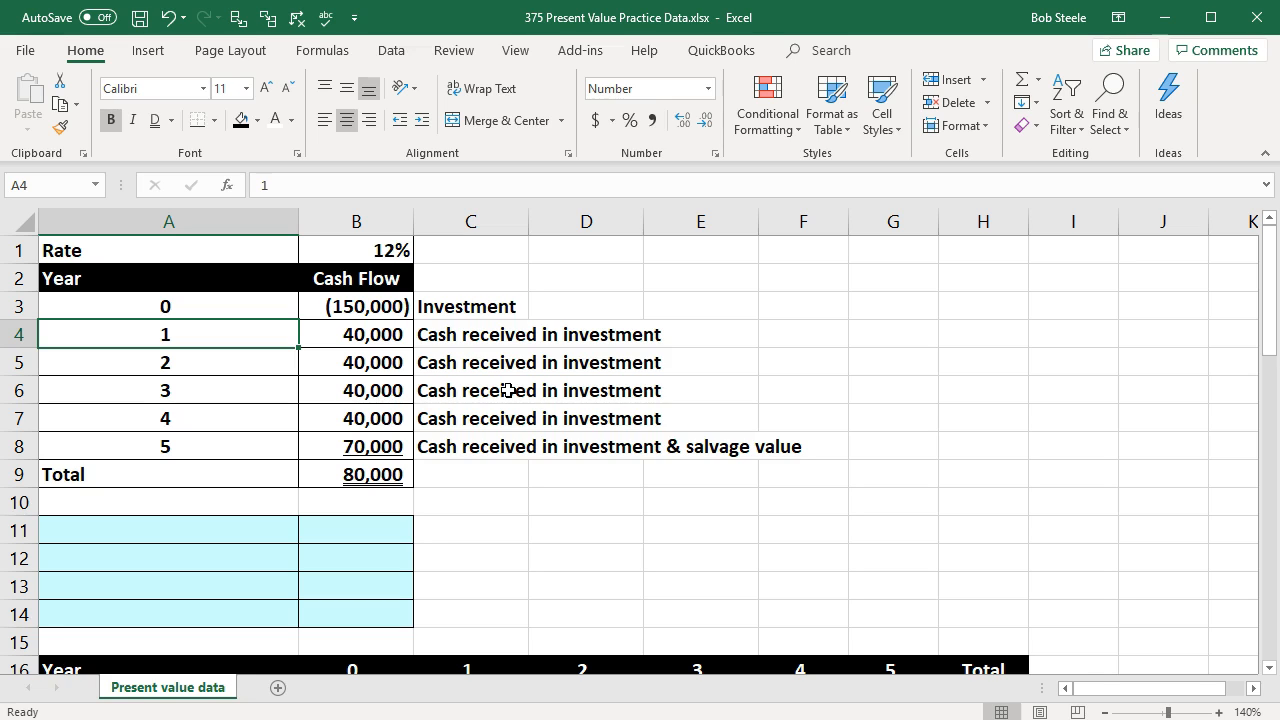
key(Down)
key(Down)
key(Down)
key(Down)
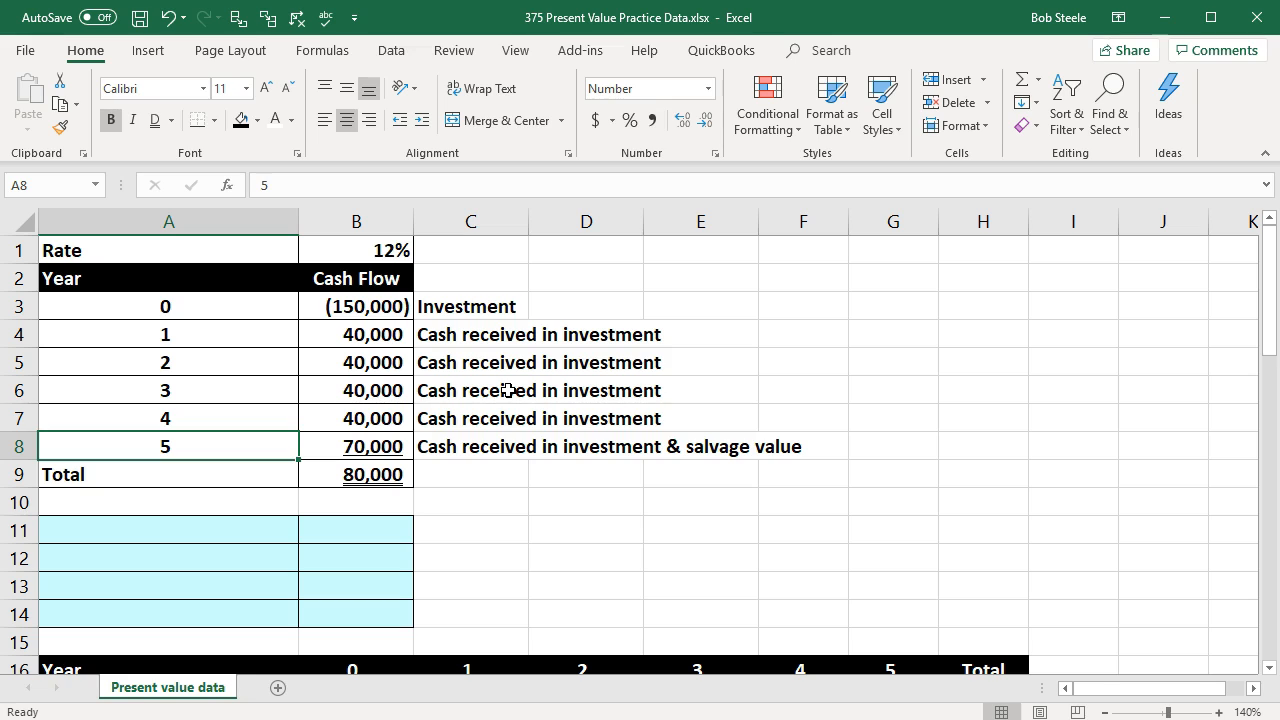
key(Up)
key(Up)
key(Up)
key(Up)
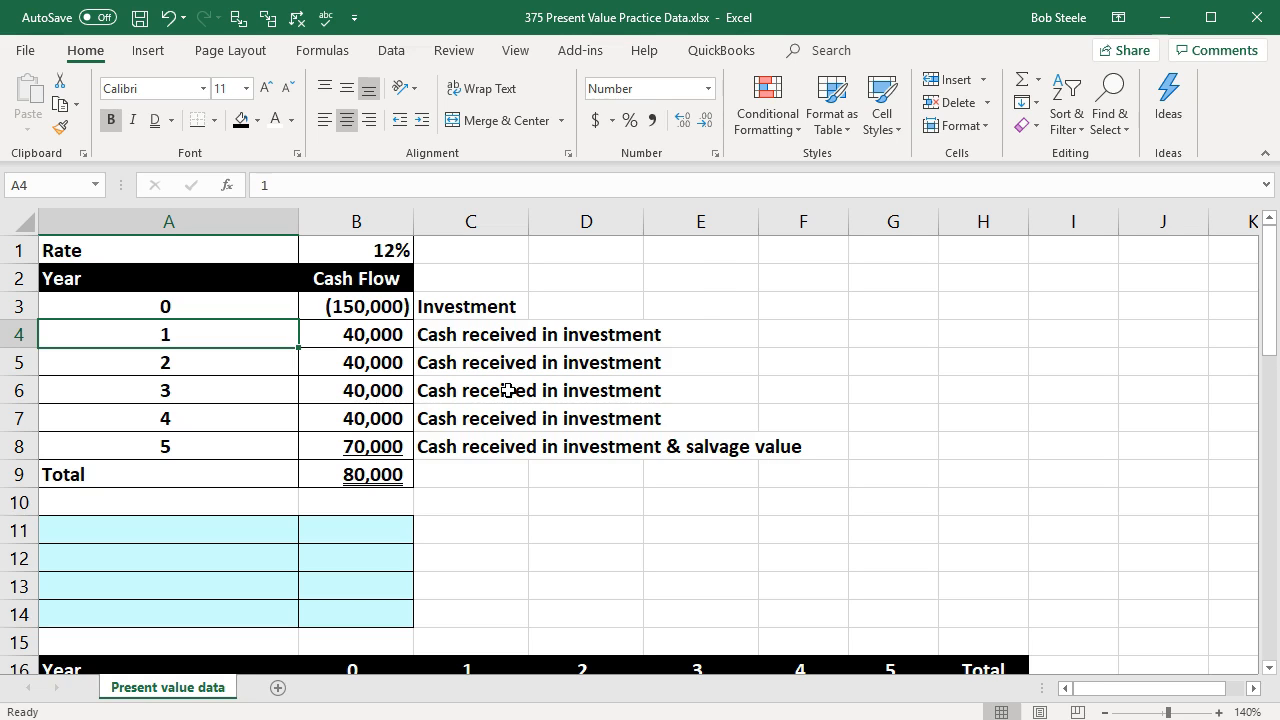
Step: Examine the recurring annual cash receipts in column B, starting from year 1
key(Right)
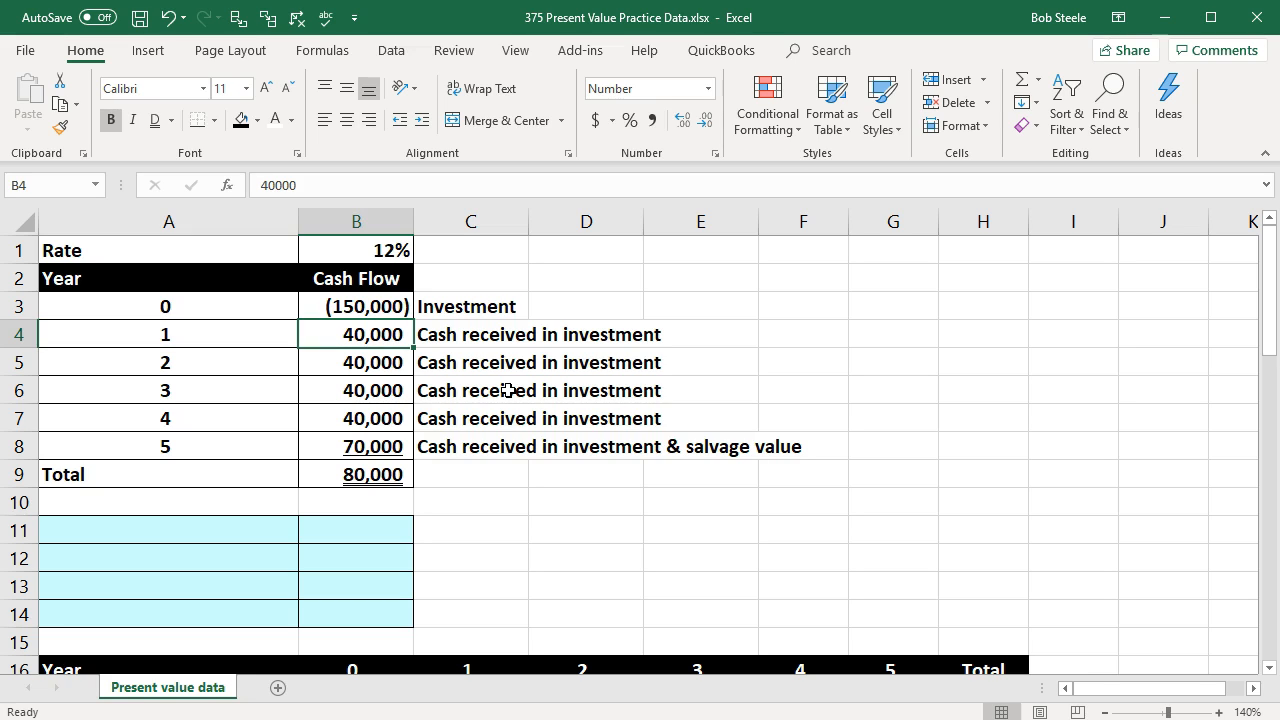
key(Down)
key(Down)
key(Down)
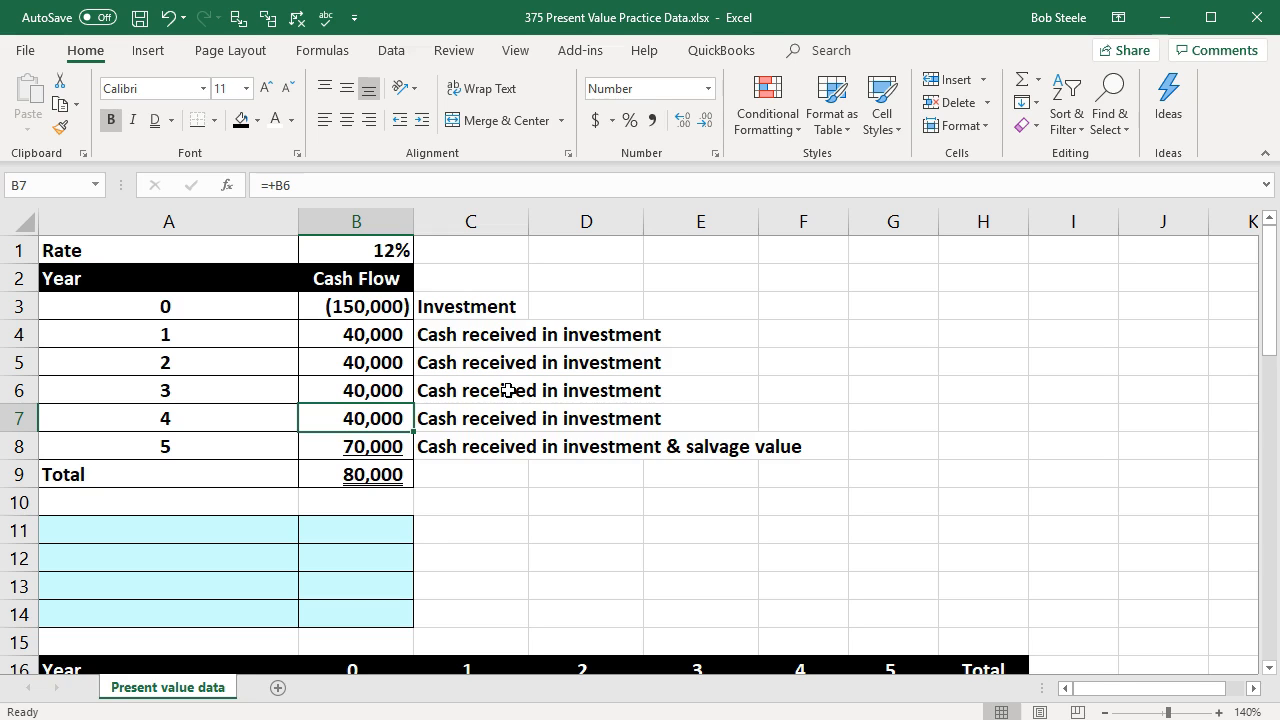
key(Up)
key(Up)
key(Up)
key(Up)
key(Down)
key(Down)
key(Down)
key(Down)
key(Down)
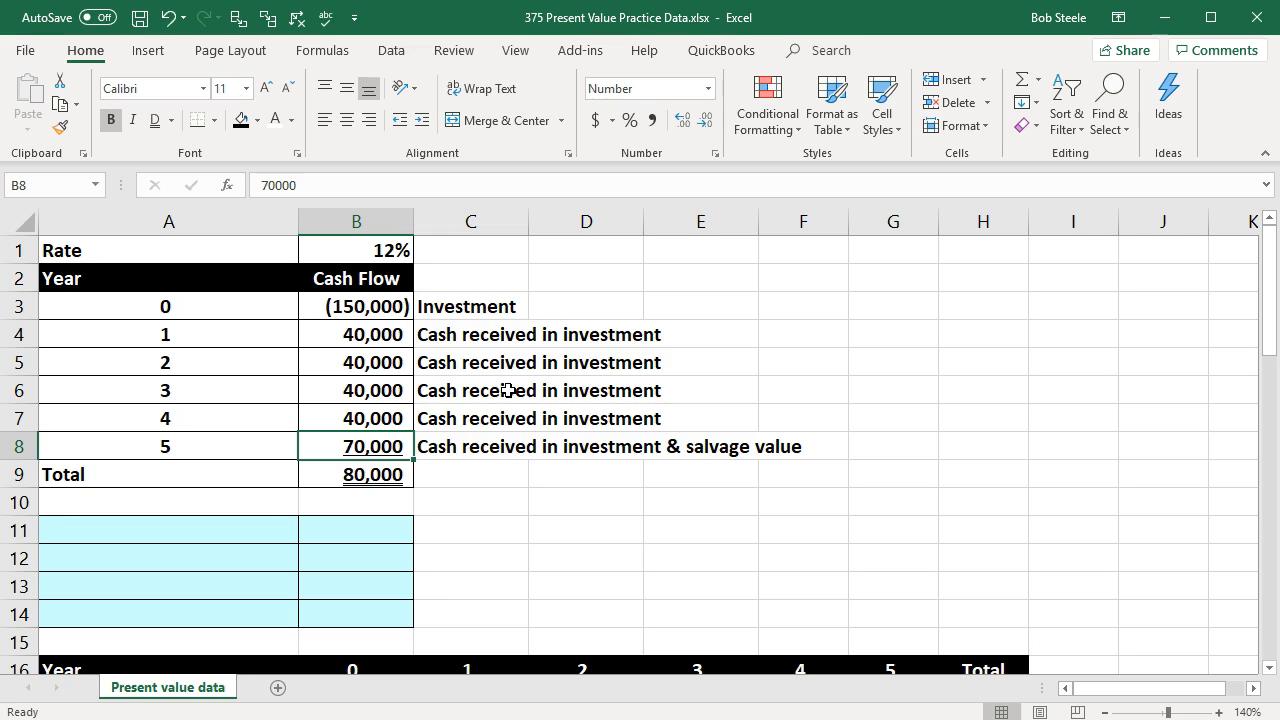
Step: Compare the year 0 investment in B3 with the receipts through the year 5 amount in B8
click(247, 313)
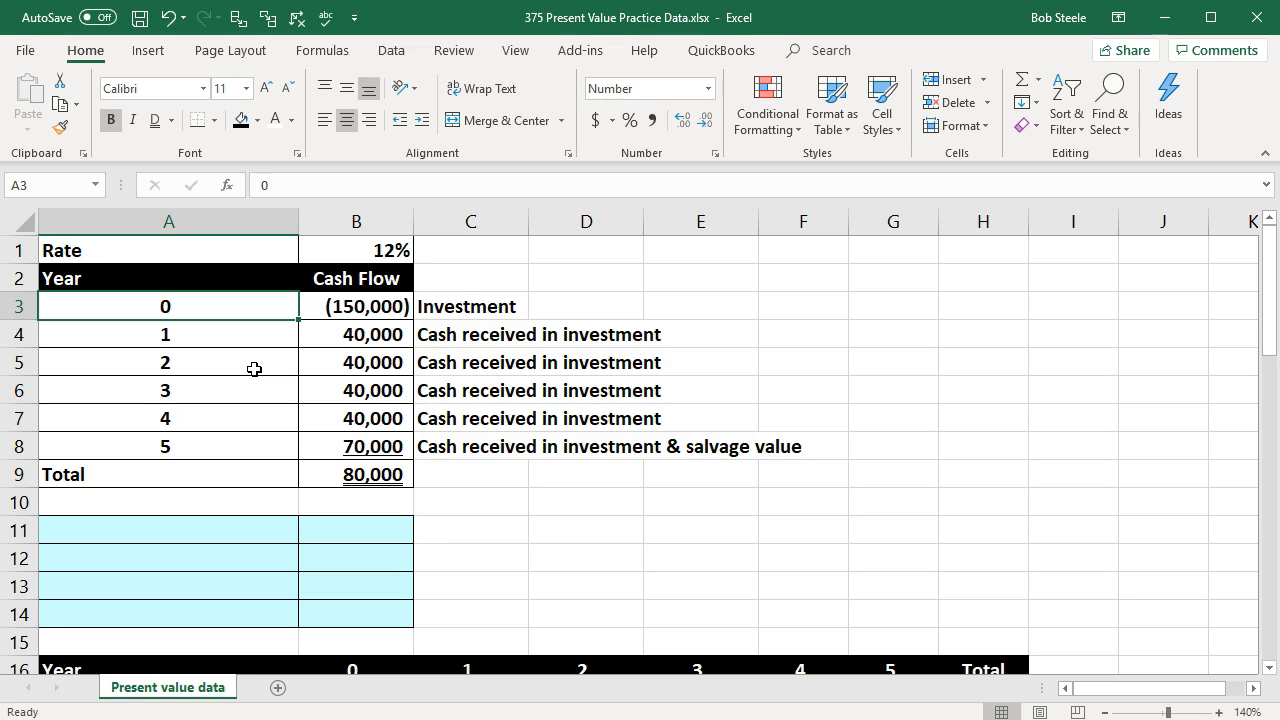
key(Right)
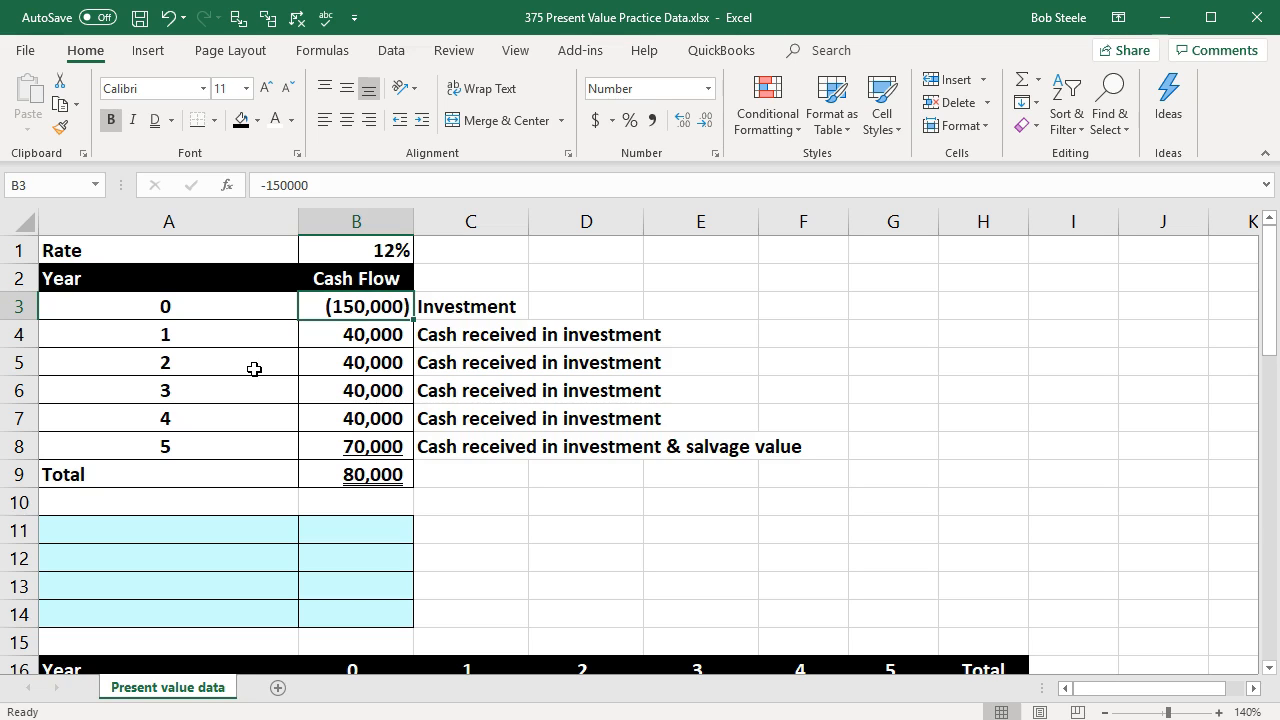
key(Down)
key(Down)
key(Down)
key(Down)
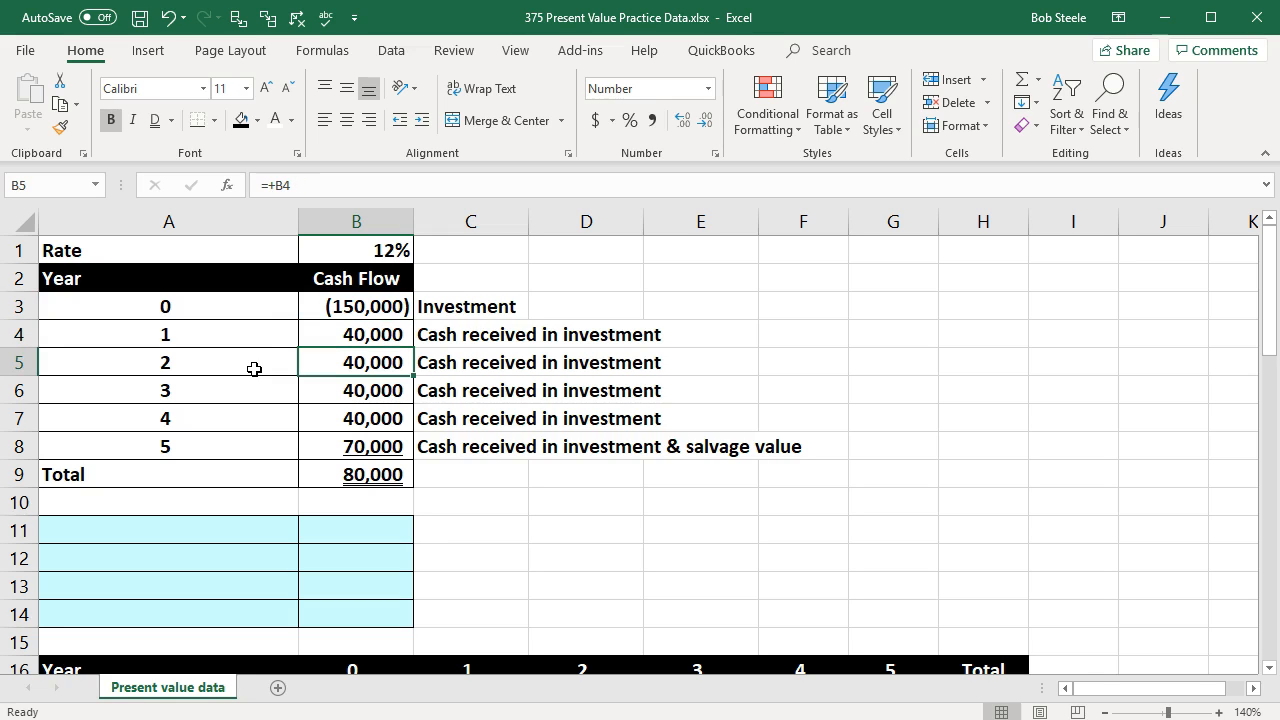
key(Down)
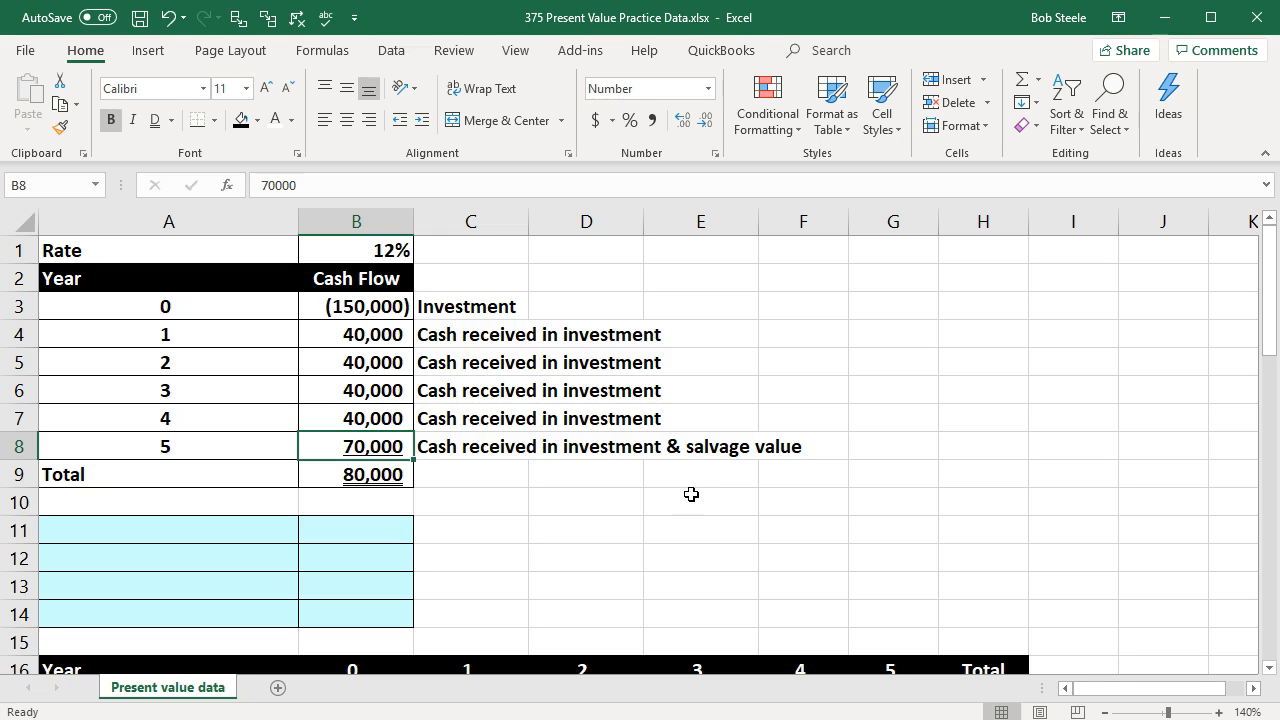
click(390, 308)
click(390, 447)
Step: Label A11 "Year 0" and link B11 to the initial investment in B3
click(240, 528)
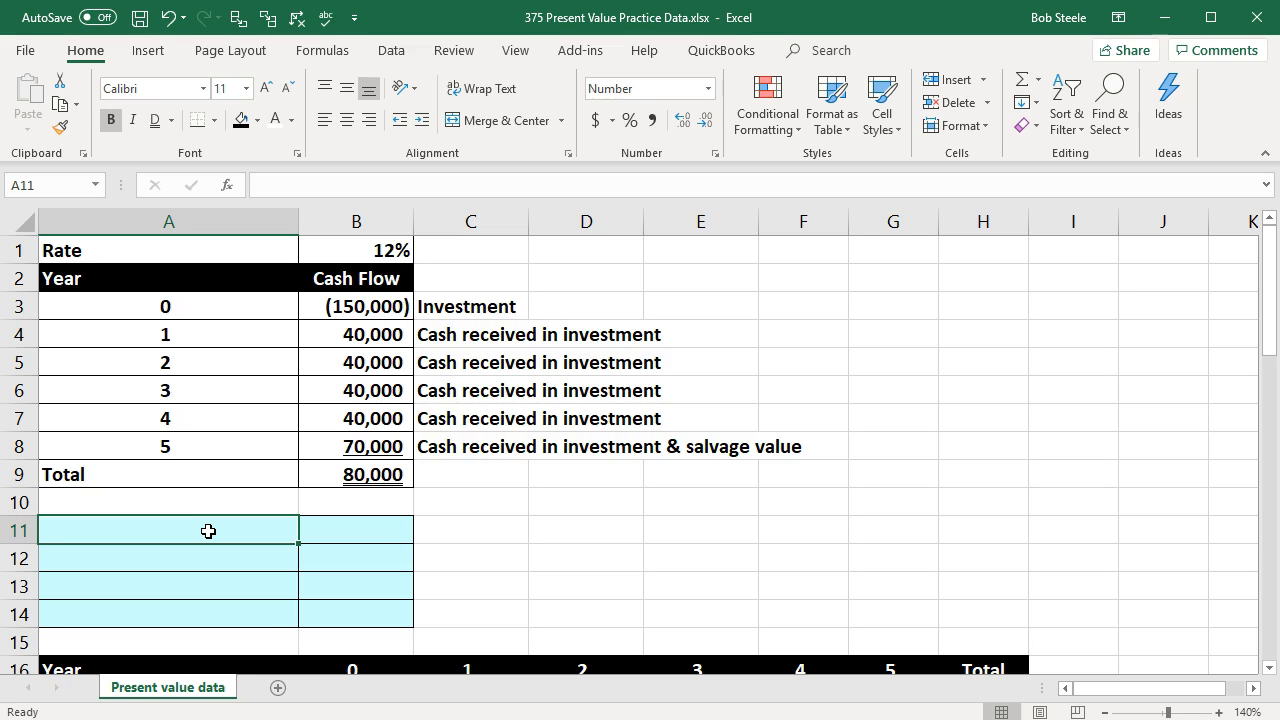
text(Year 0)
key(Tab)
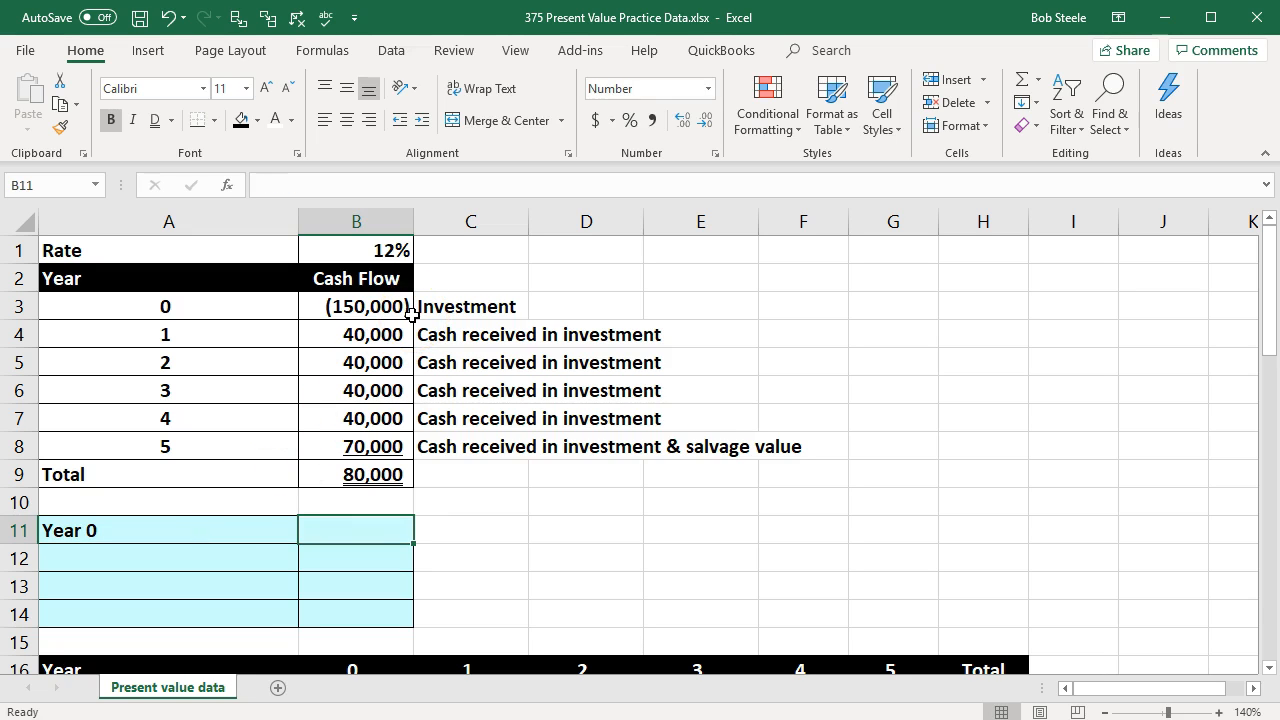
text(=)
click(389, 302)
key(Return)
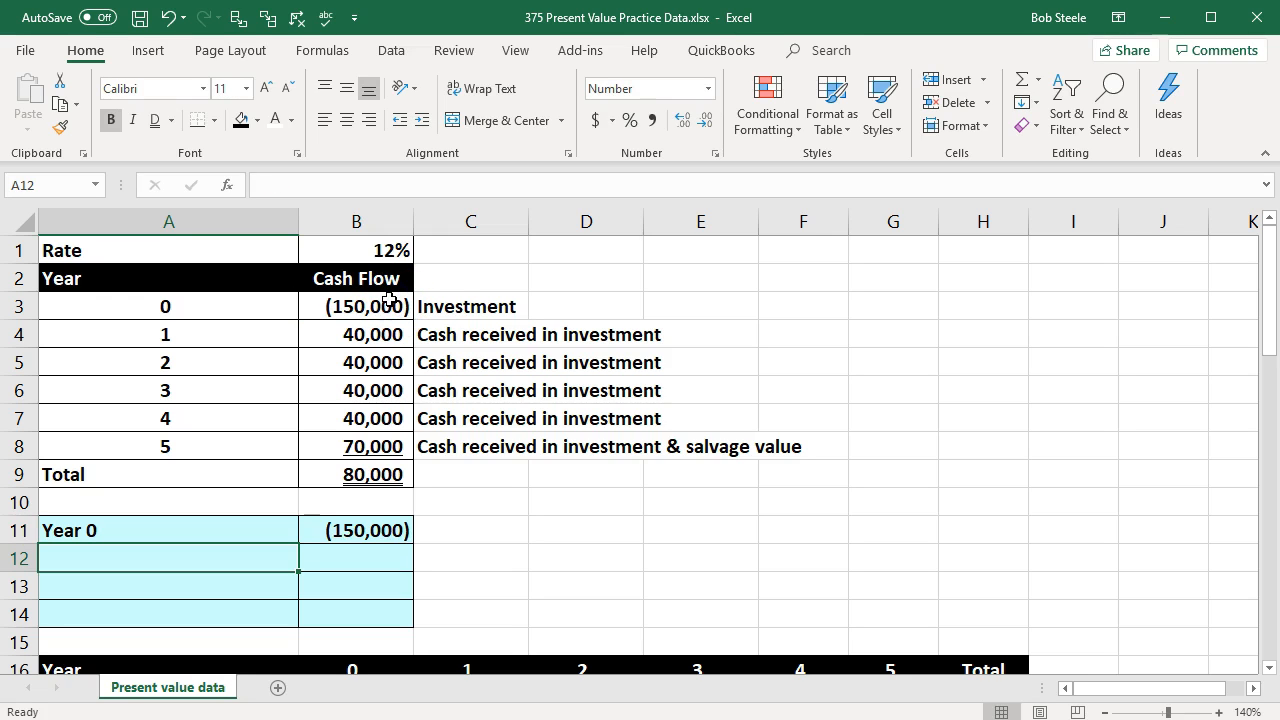
Step: Review the year 1 to 5 cash flows in B4:B8 to identify the annuity portion
click(366, 337)
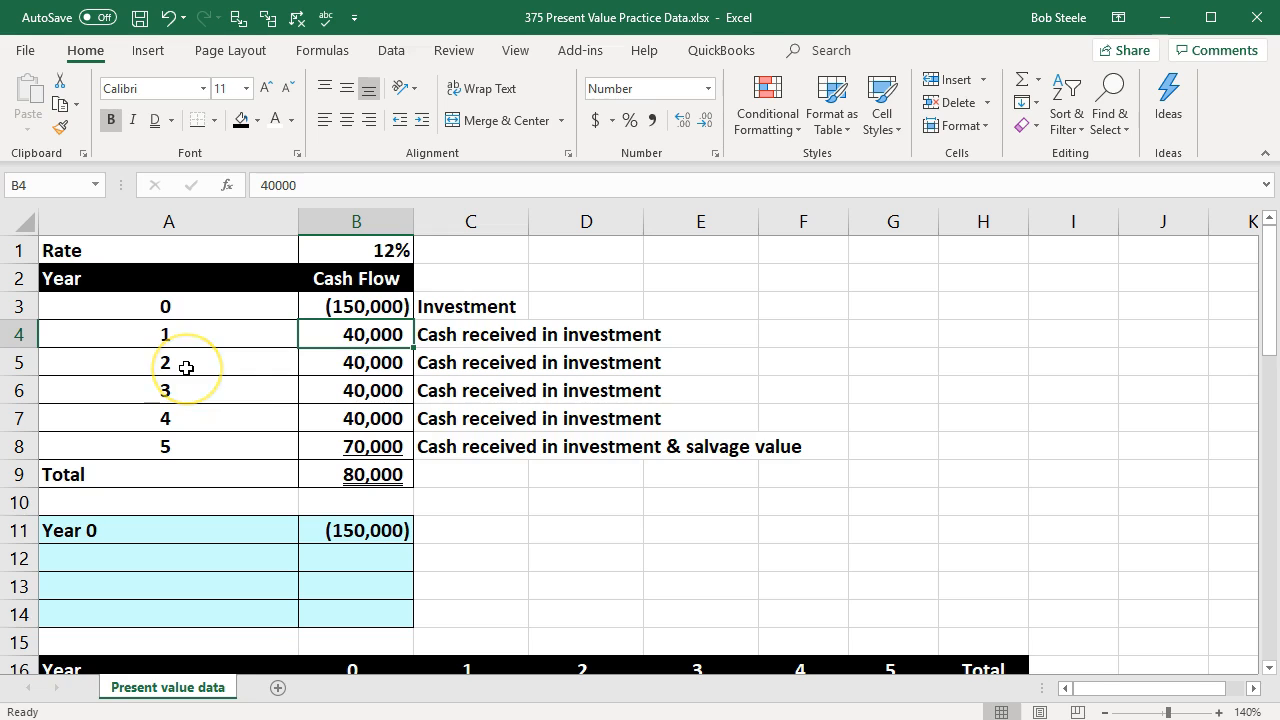
key(Down)
key(Down)
key(Down)
key(Down)
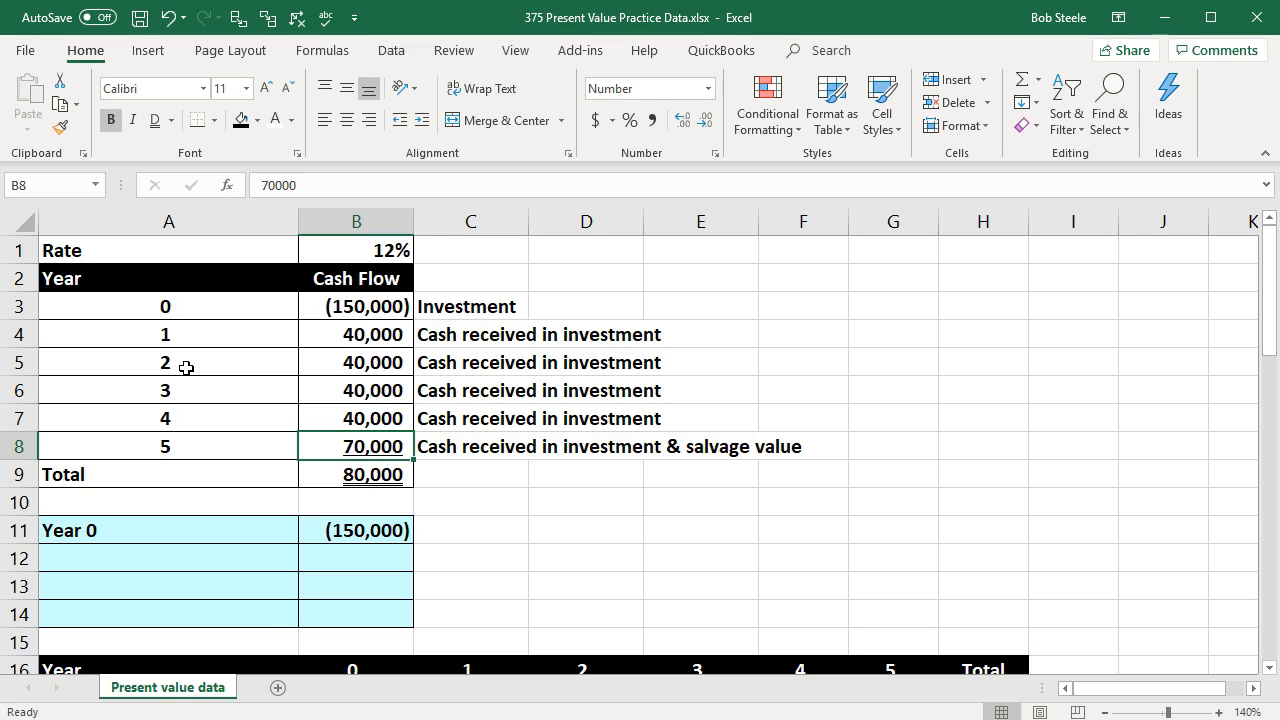
key(Up)
key(Up)
key(Up)
key(Up)
key(Down)
key(Down)
key(Down)
key(Down)
key(Down)
key(Down)
key(Down)
key(Down)
Step: Label A12 "Annuity year 1-5" in the calculation table below the cash flows
key(Left)
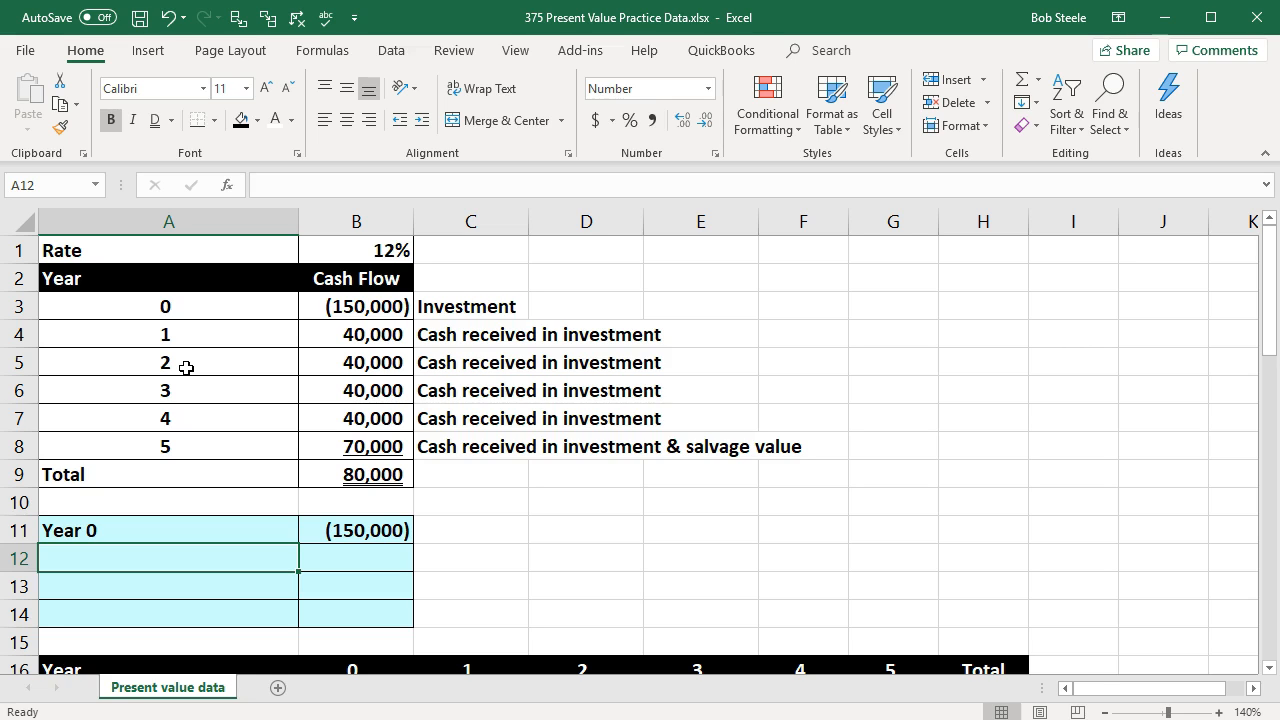
key(F2)
text(uit)
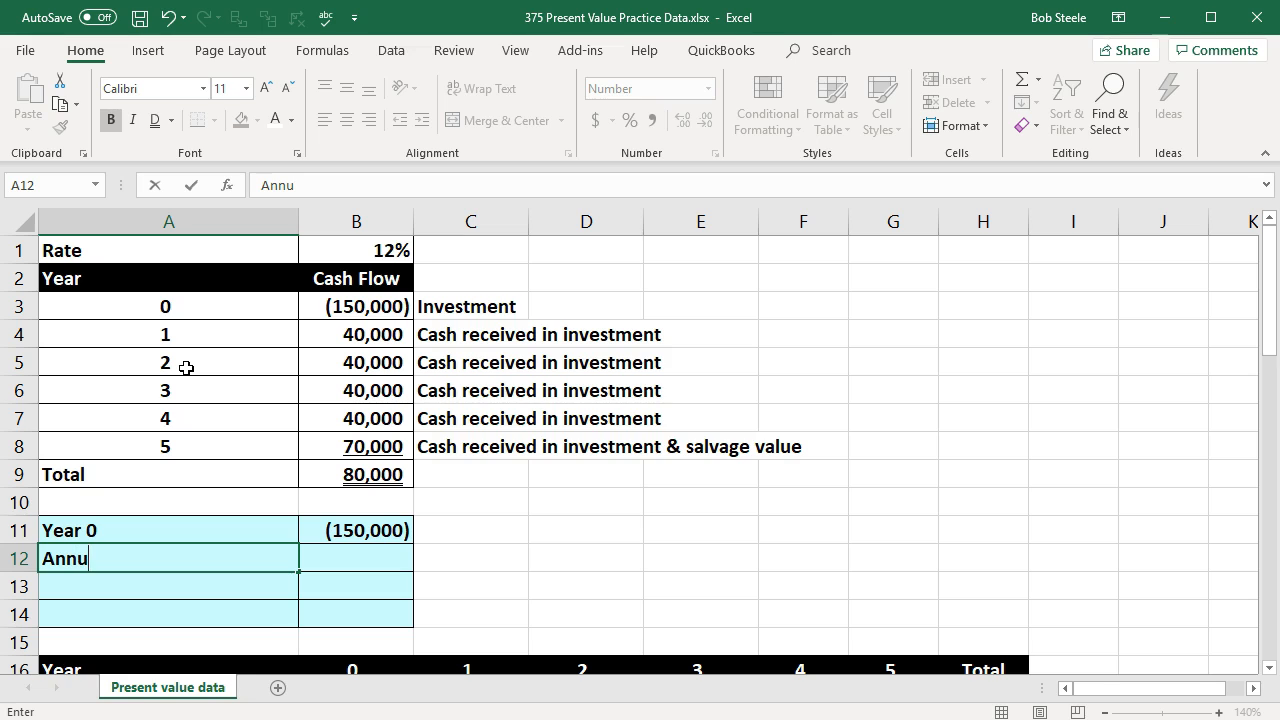
key(BackSpace)
key(BackSpace)
text(ity yar)
key(BackSpace)
text(ear 1)
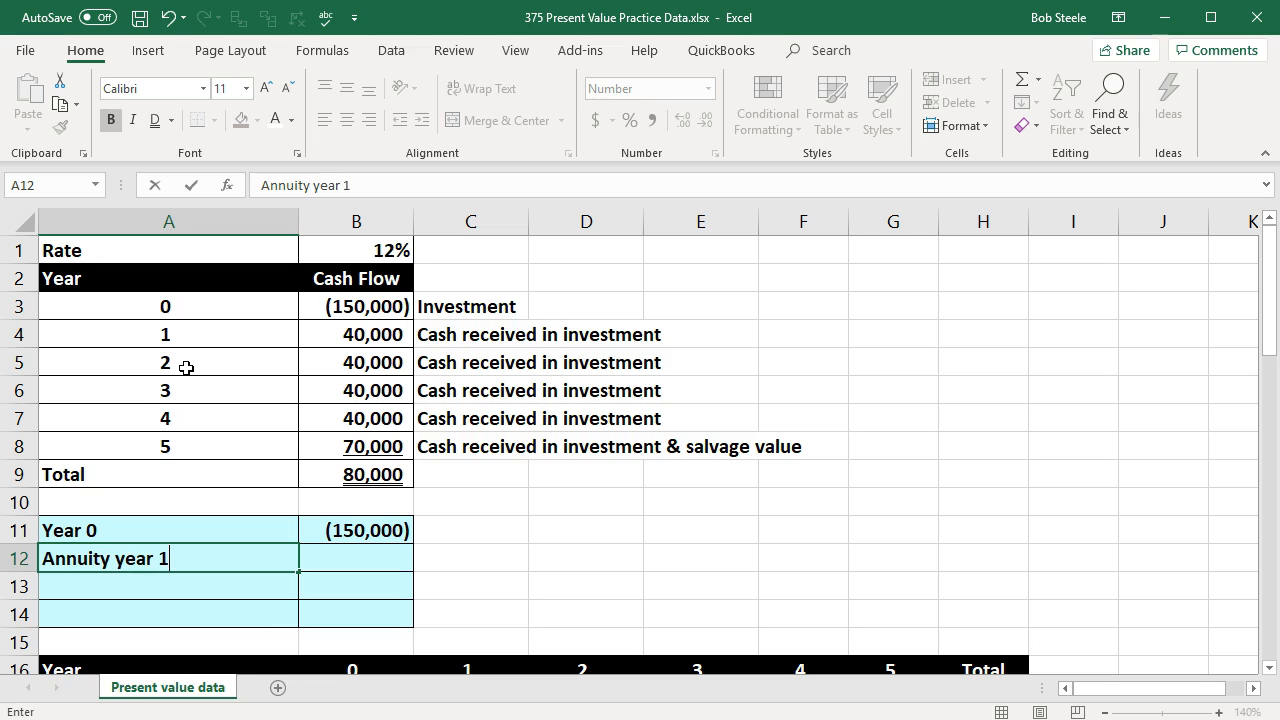
text(-5)
key(Tab)
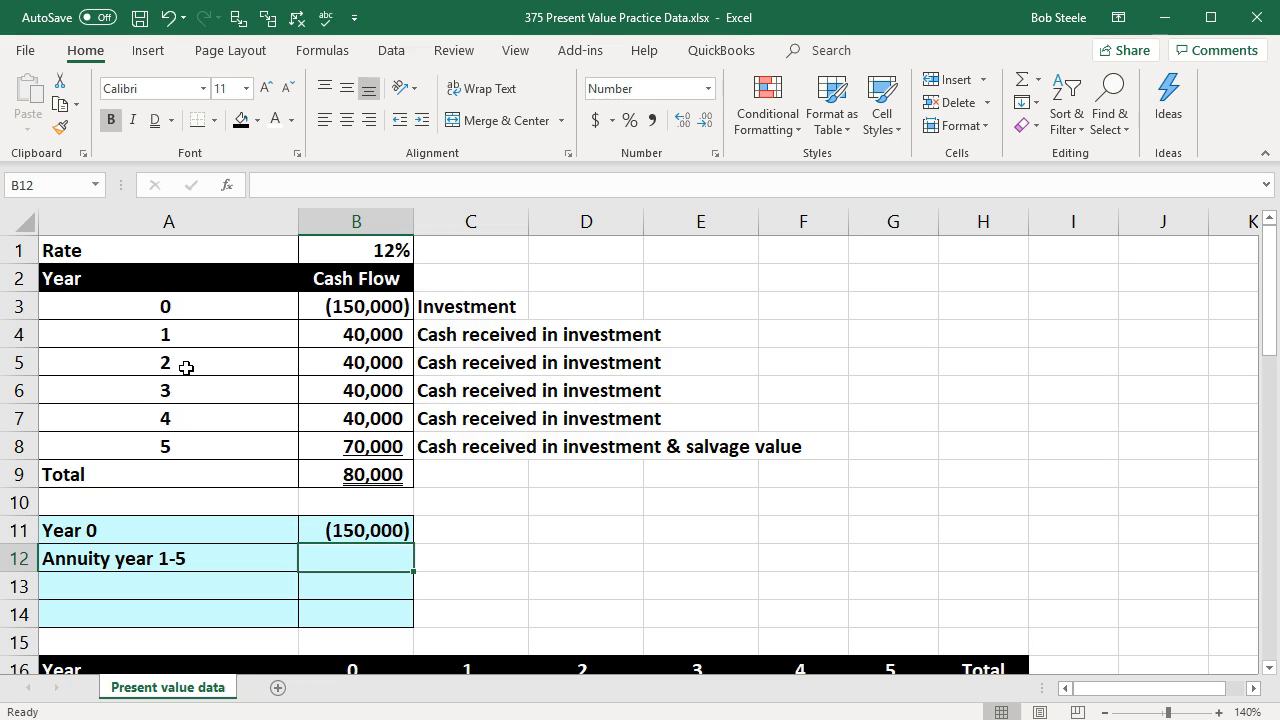
Step: Calculate the annuity's present value in B12 with -PV(B1,A8,B4), using the rate, five periods and the year 1 cash flow
text(-)
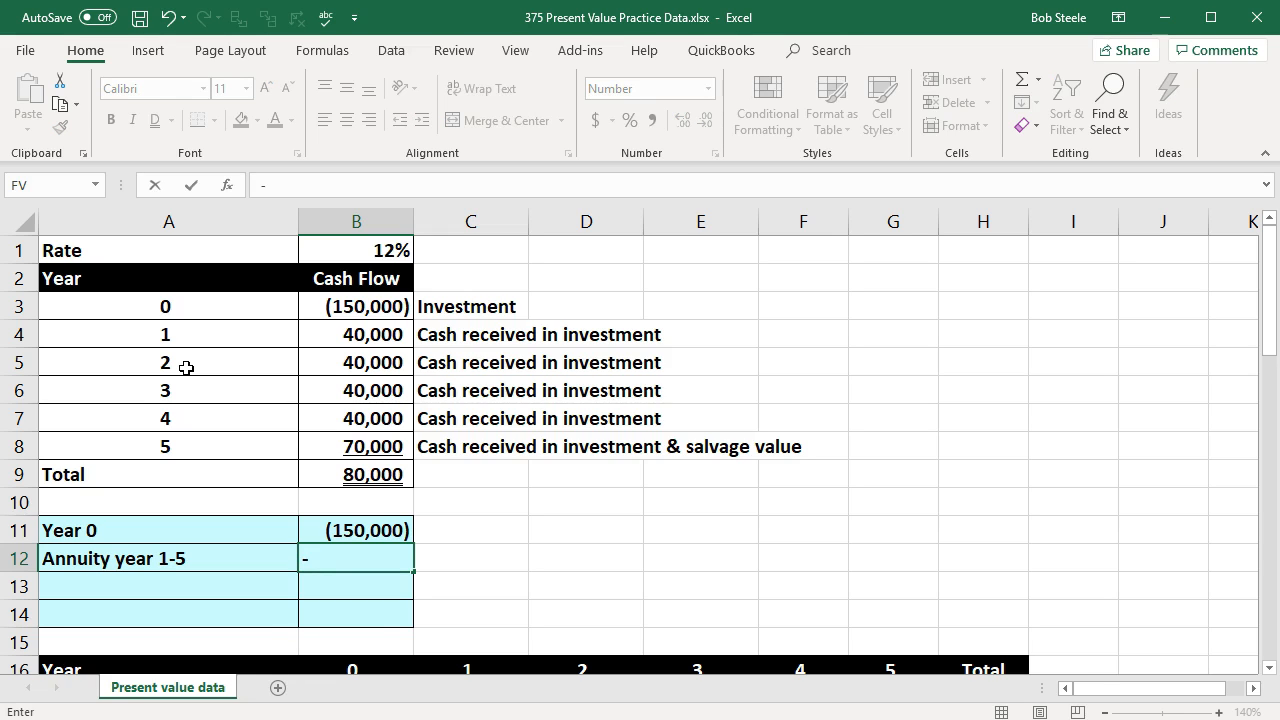
text(pv)
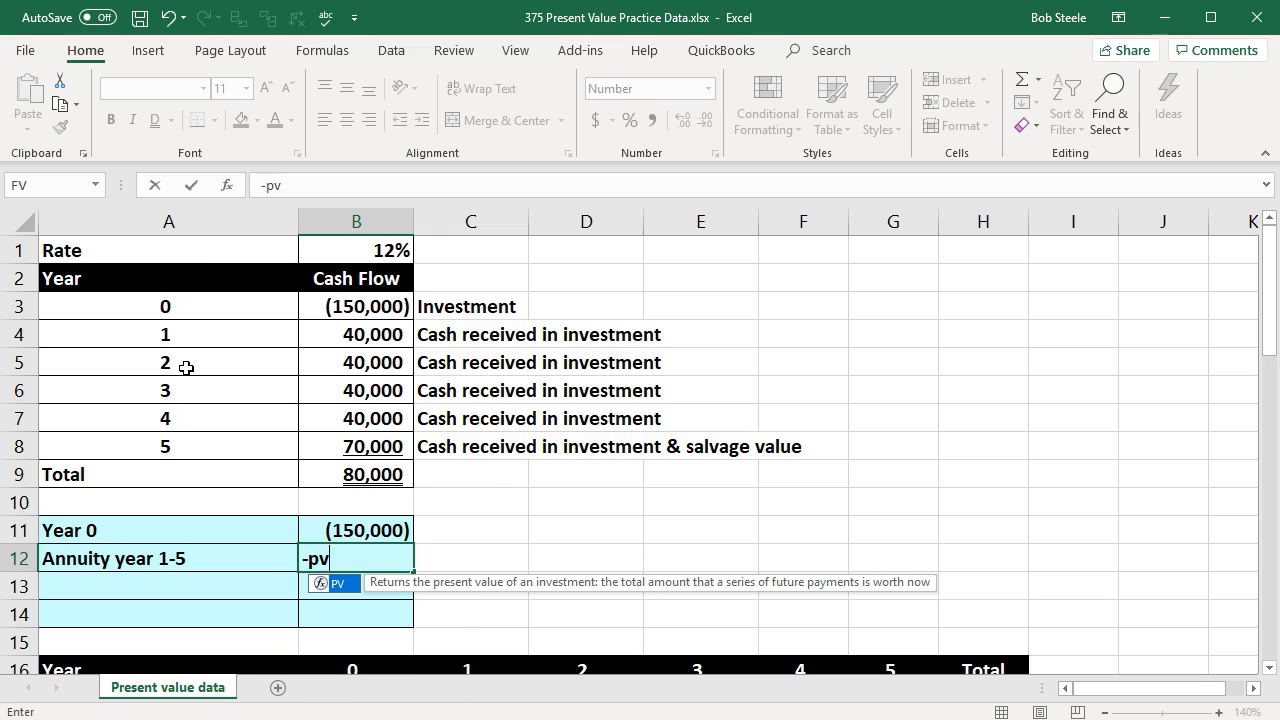
double_click(334, 583)
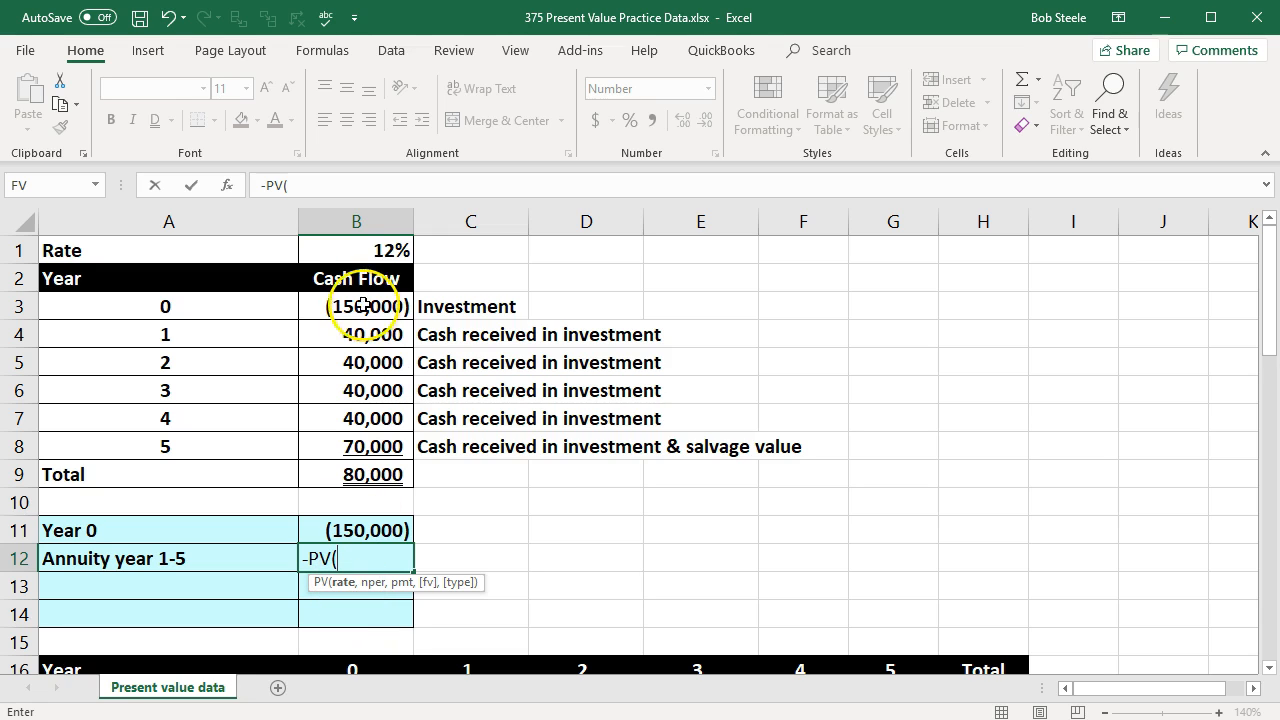
click(352, 250)
text(,)
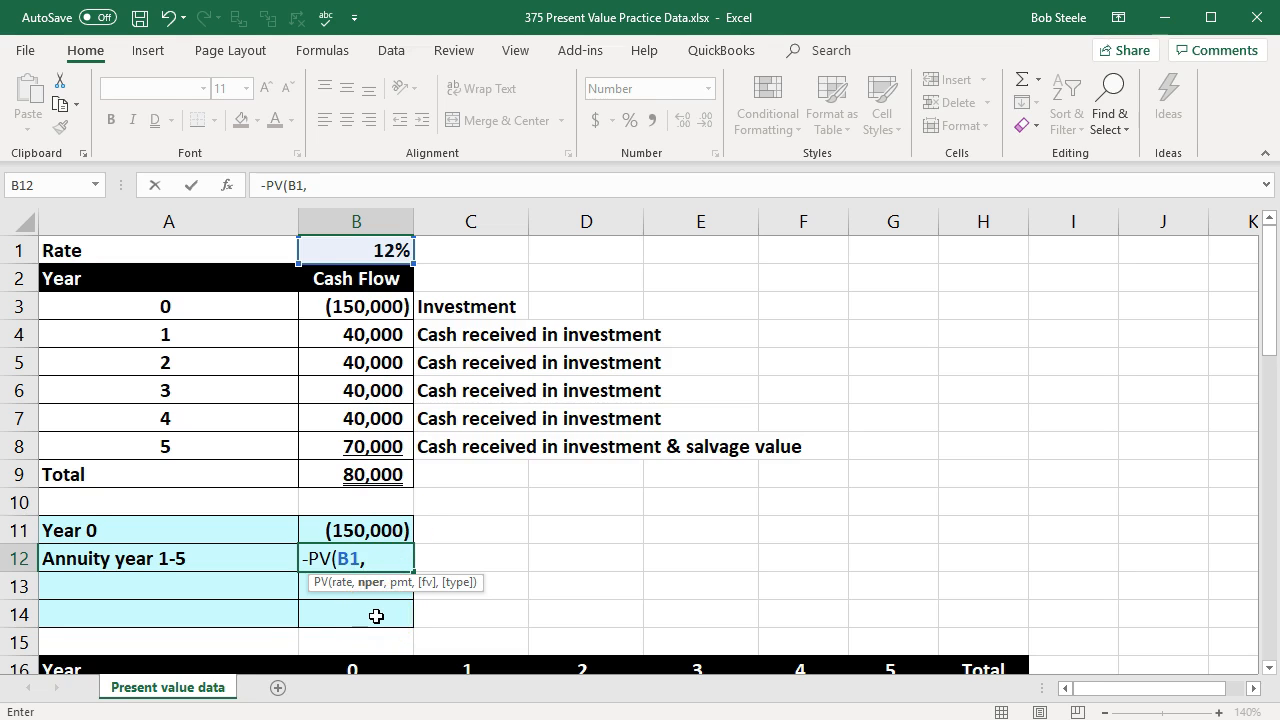
click(206, 451)
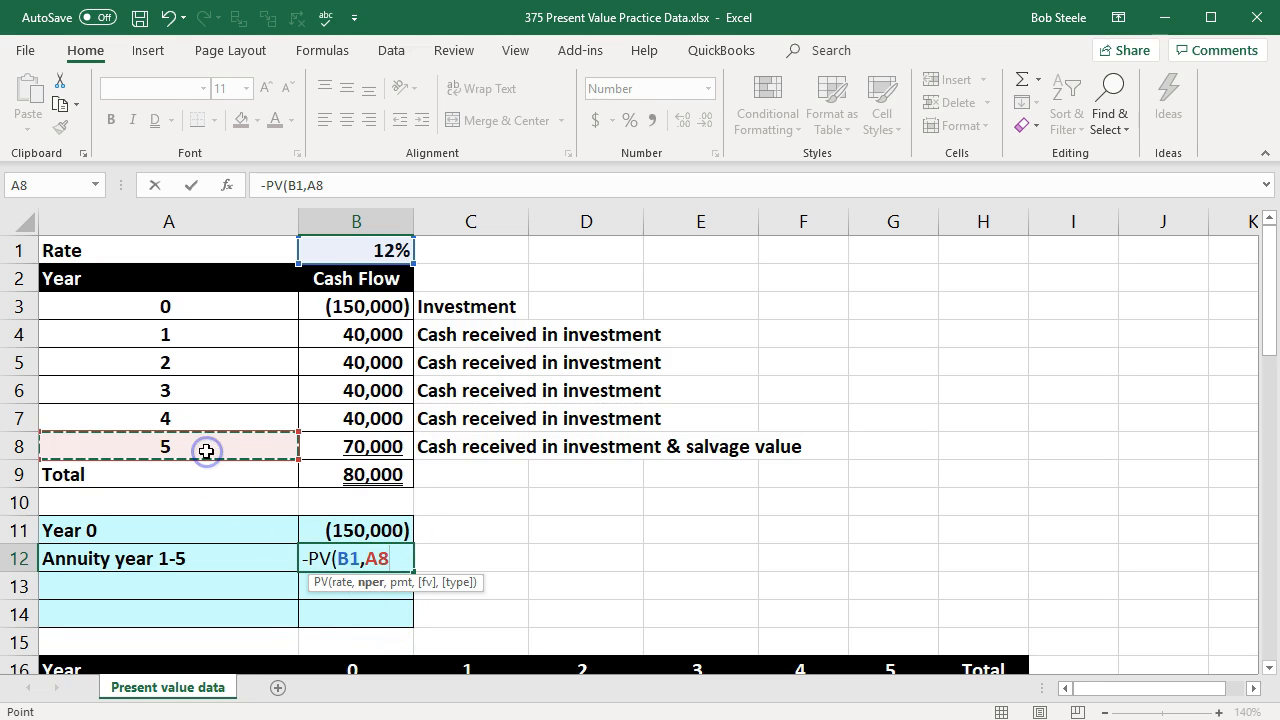
text(,)
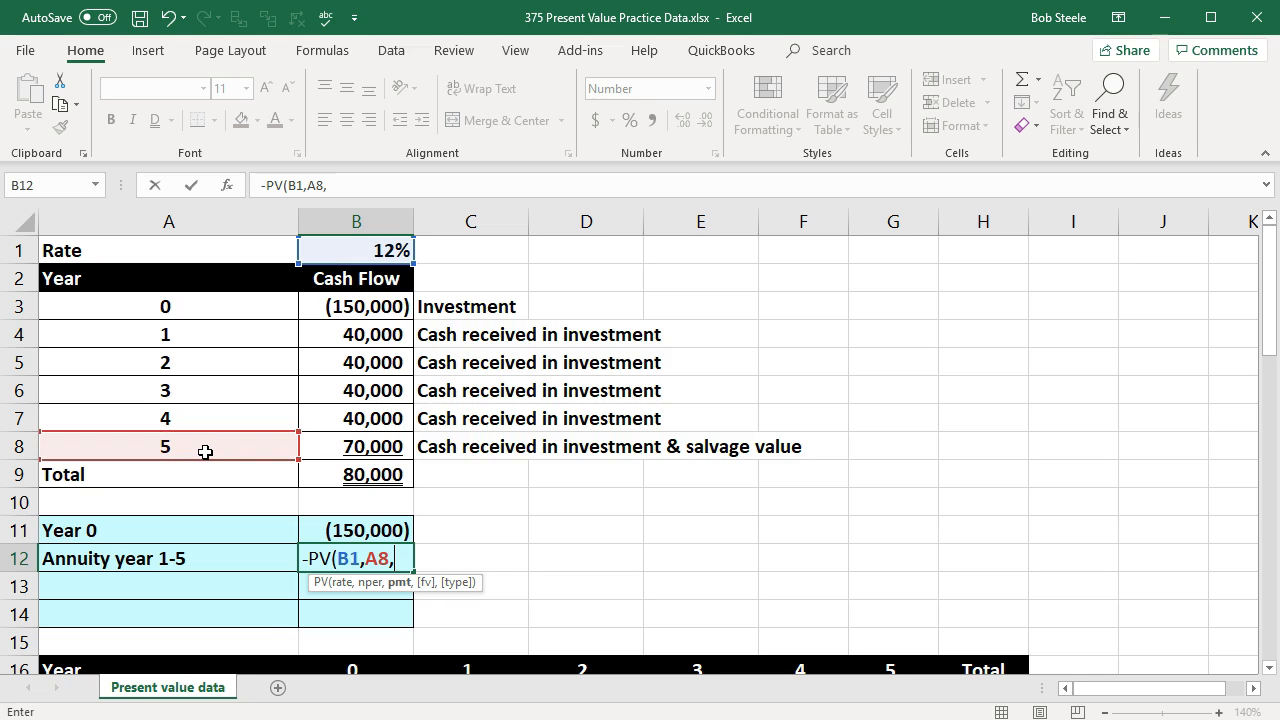
click(341, 341)
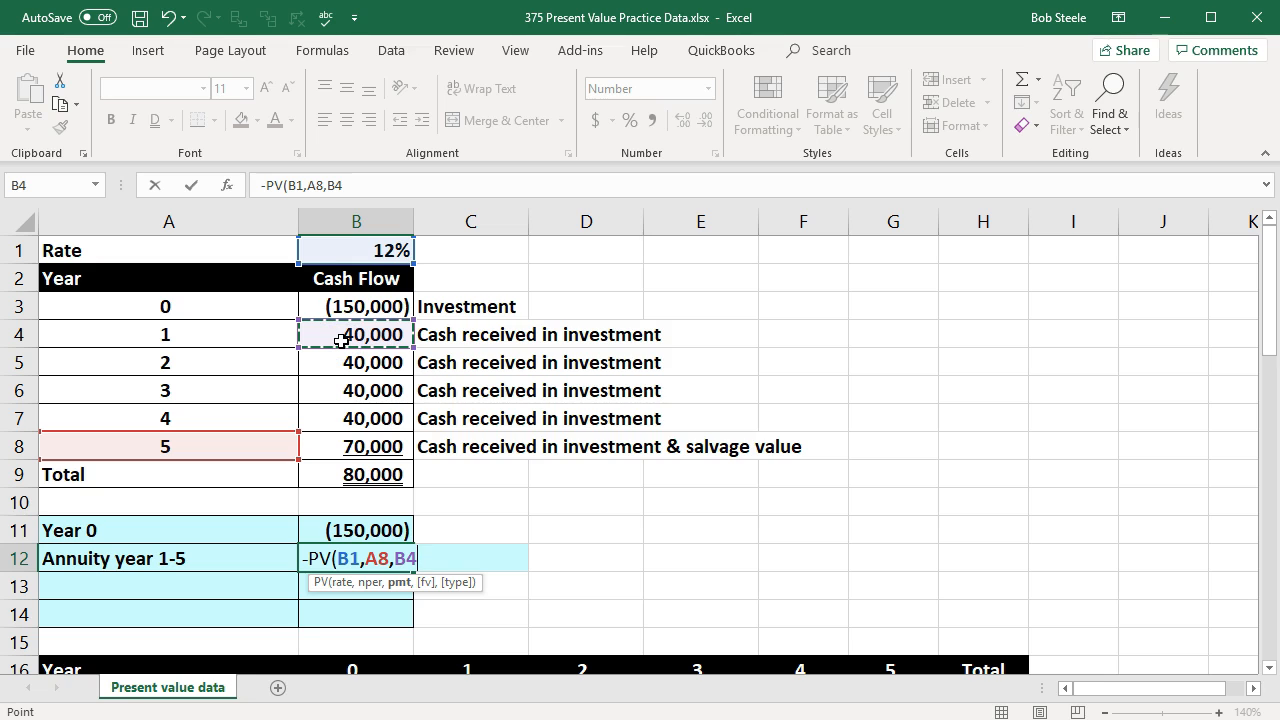
text())
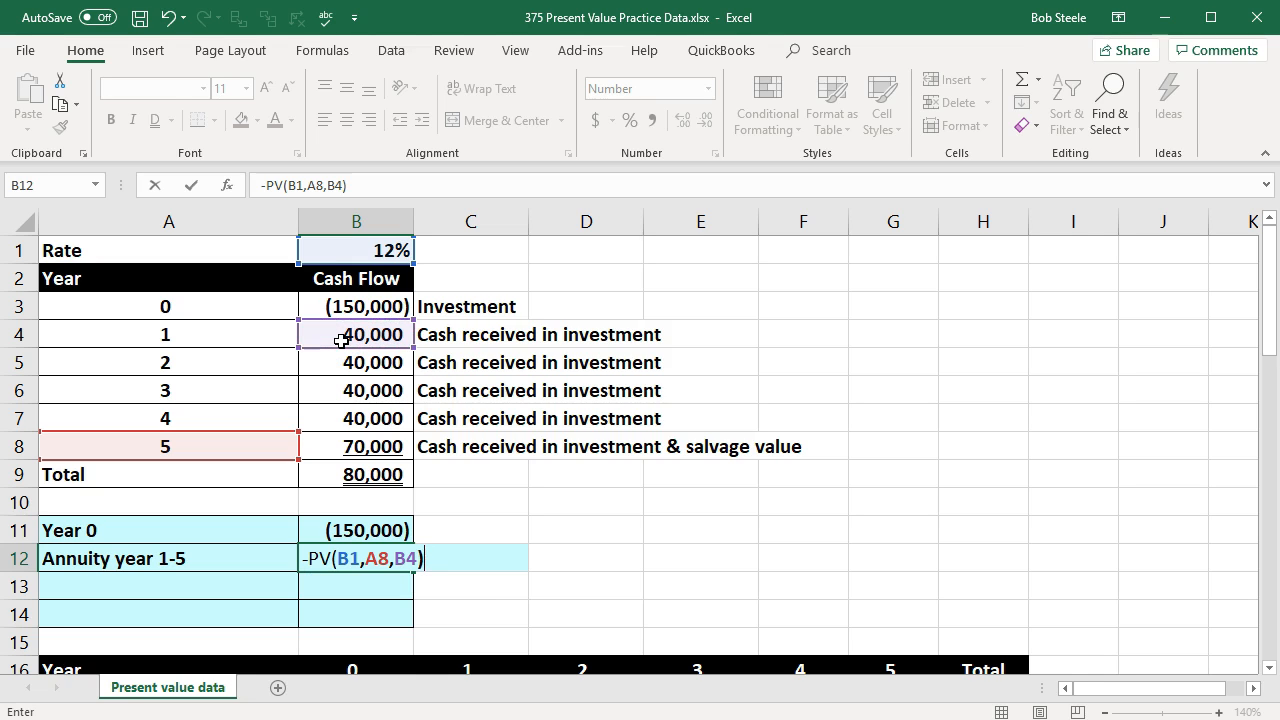
key(Return)
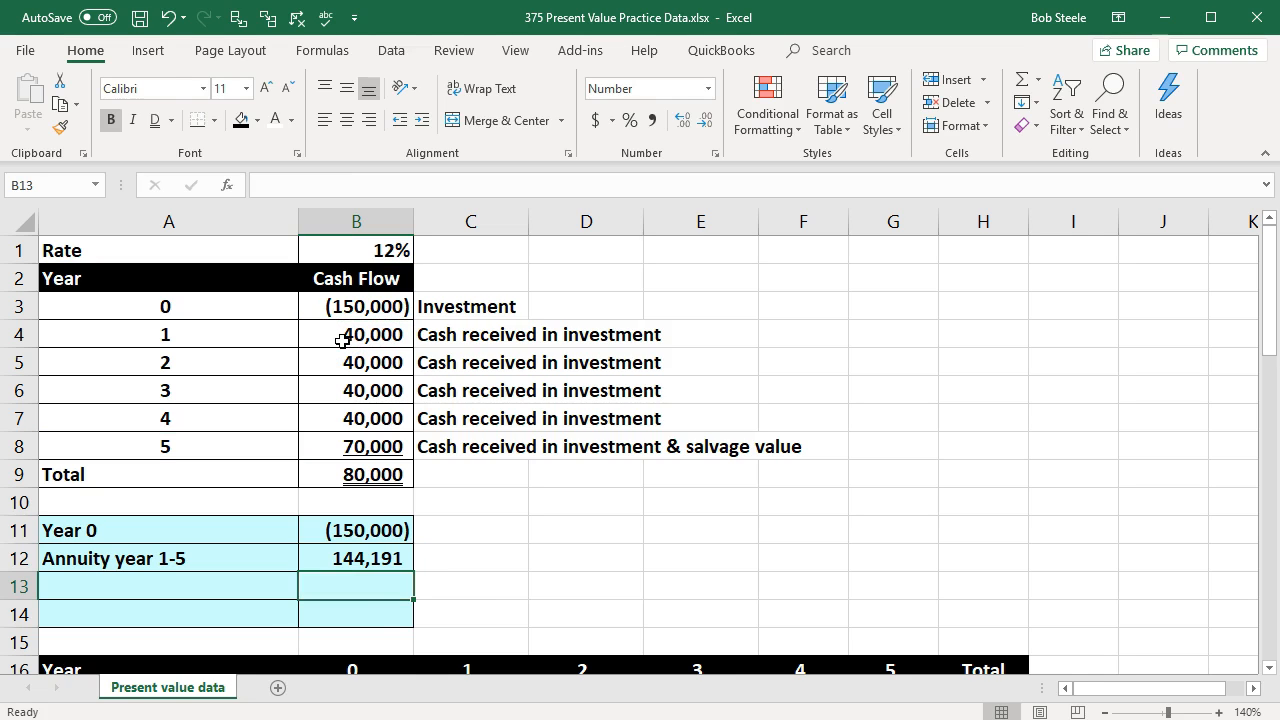
Step: Compute 40000*5 in the Calculator app to compare the undiscounted annuity receipts with the present value in B12
click(334, 558)
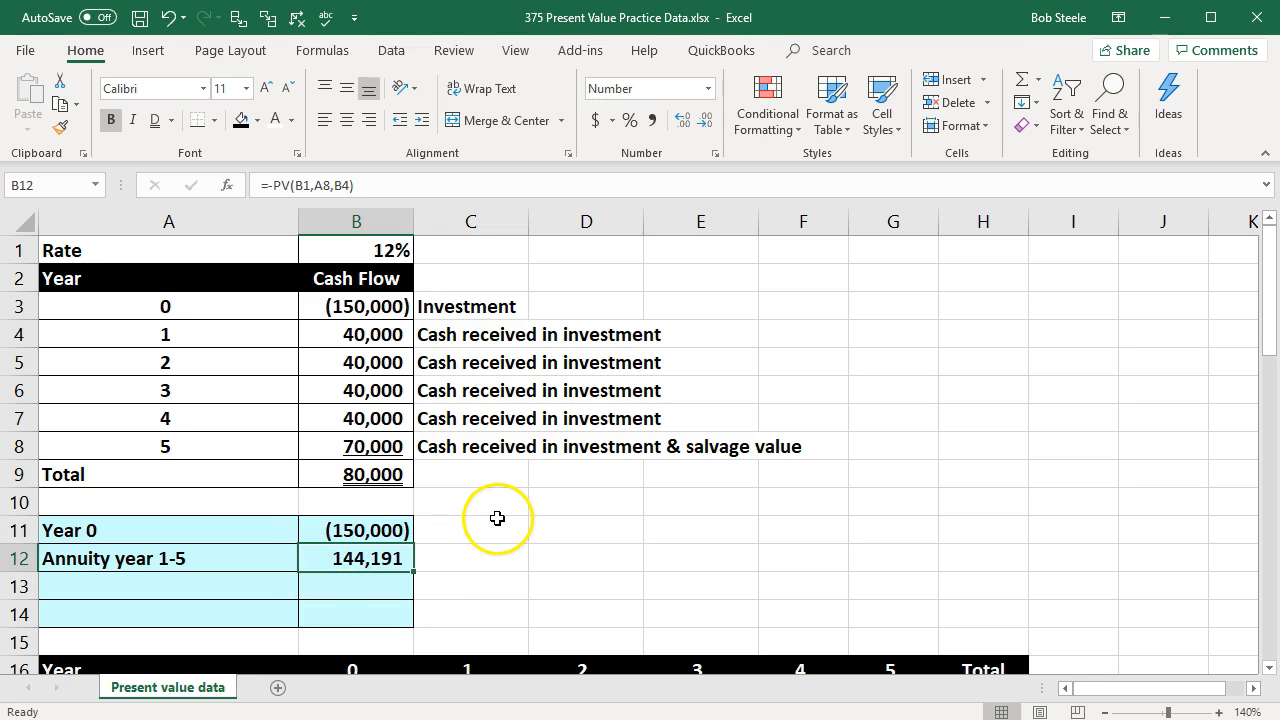
key(XF86Calculator)
drag(1279, 172, 866, 145)
text(40000*5)
key(Return)
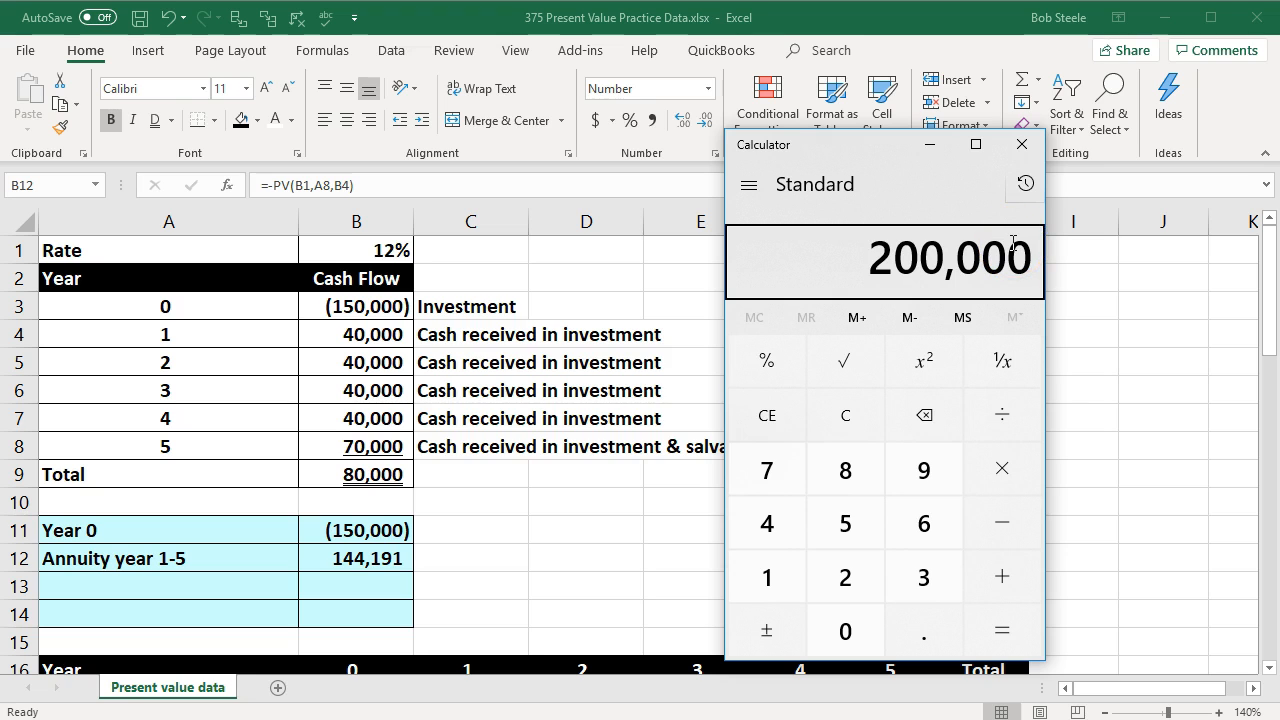
click(1022, 144)
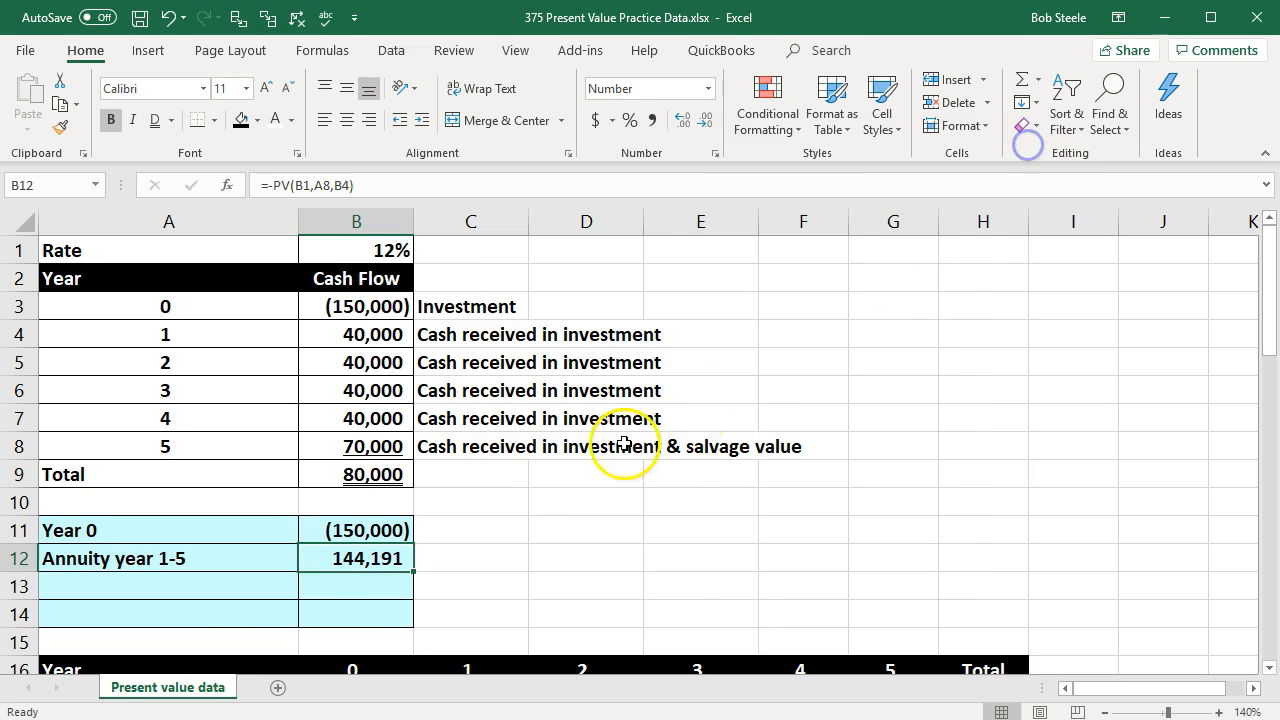
Step: Label A13 "year 5 salvage" in the calculation table
click(156, 601)
text(year )
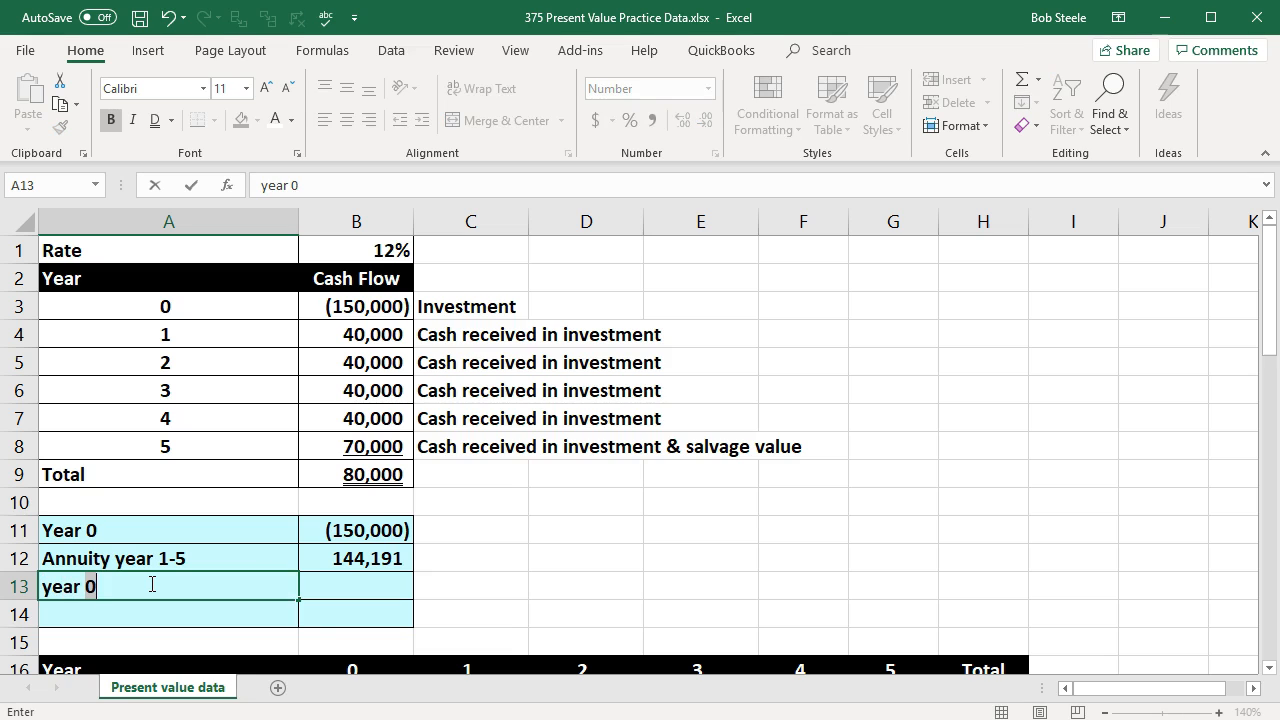
text(5 salvage)
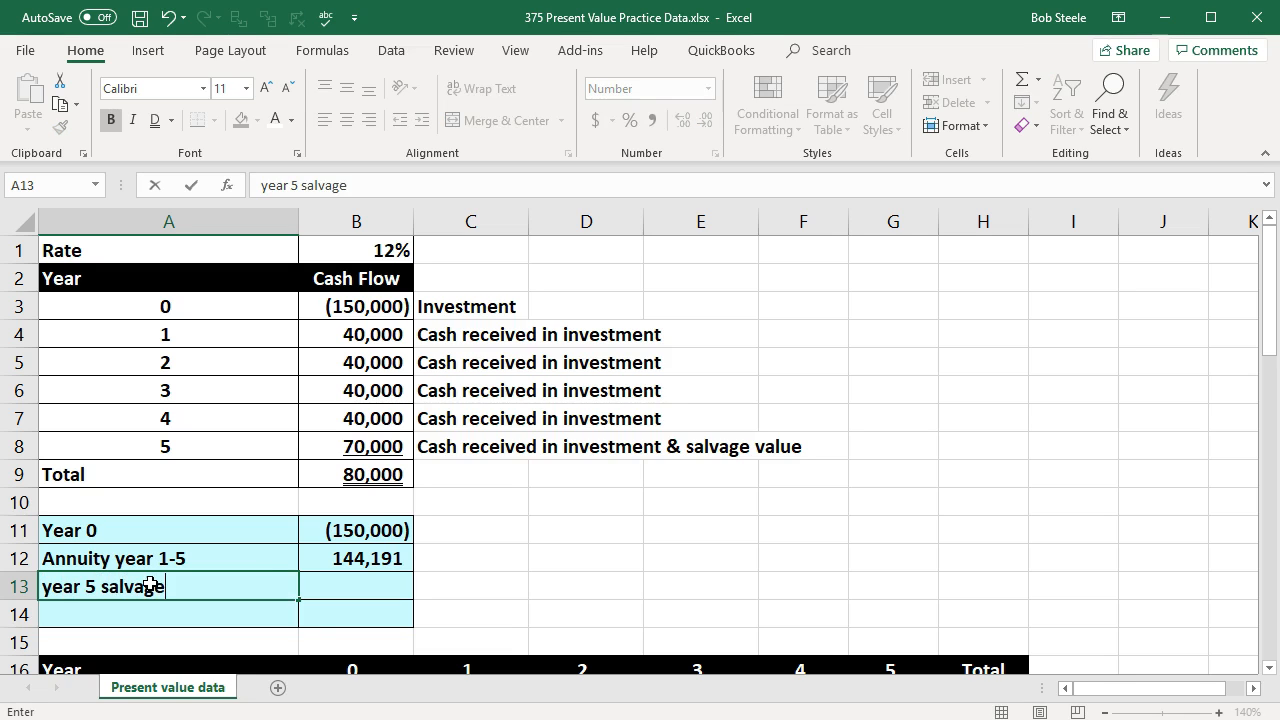
key(Tab)
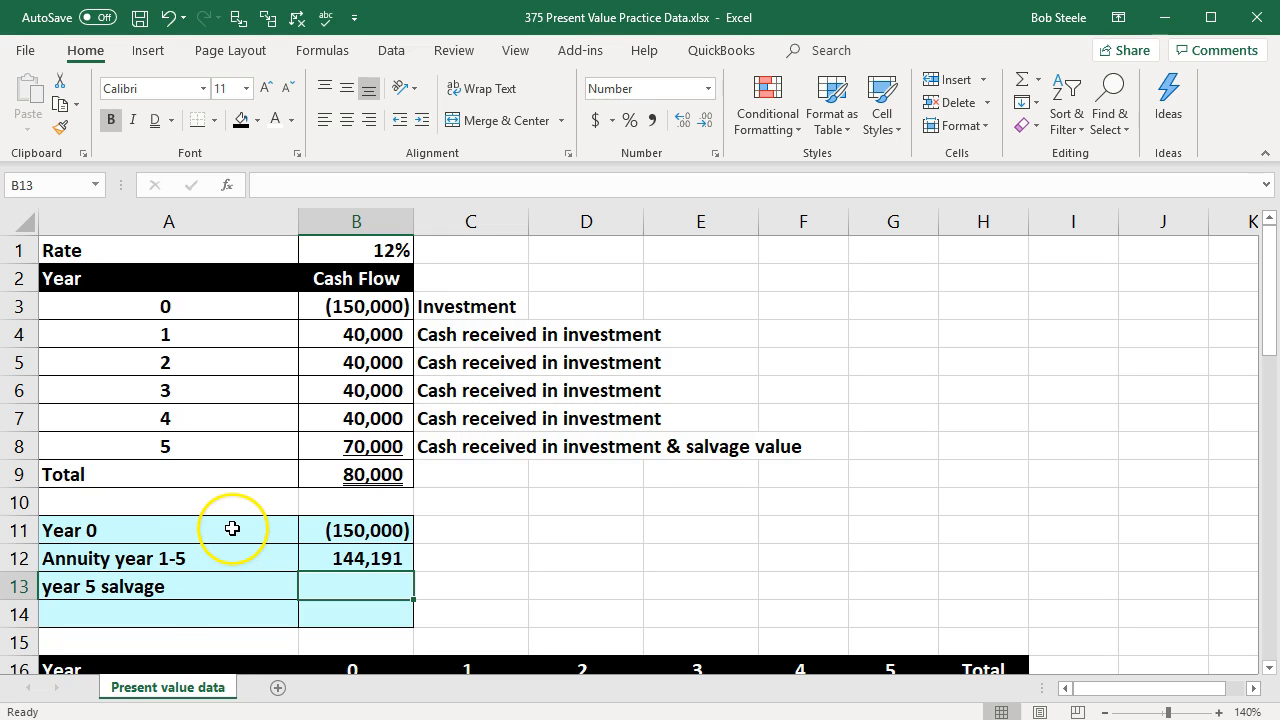
key(XF86Calculator)
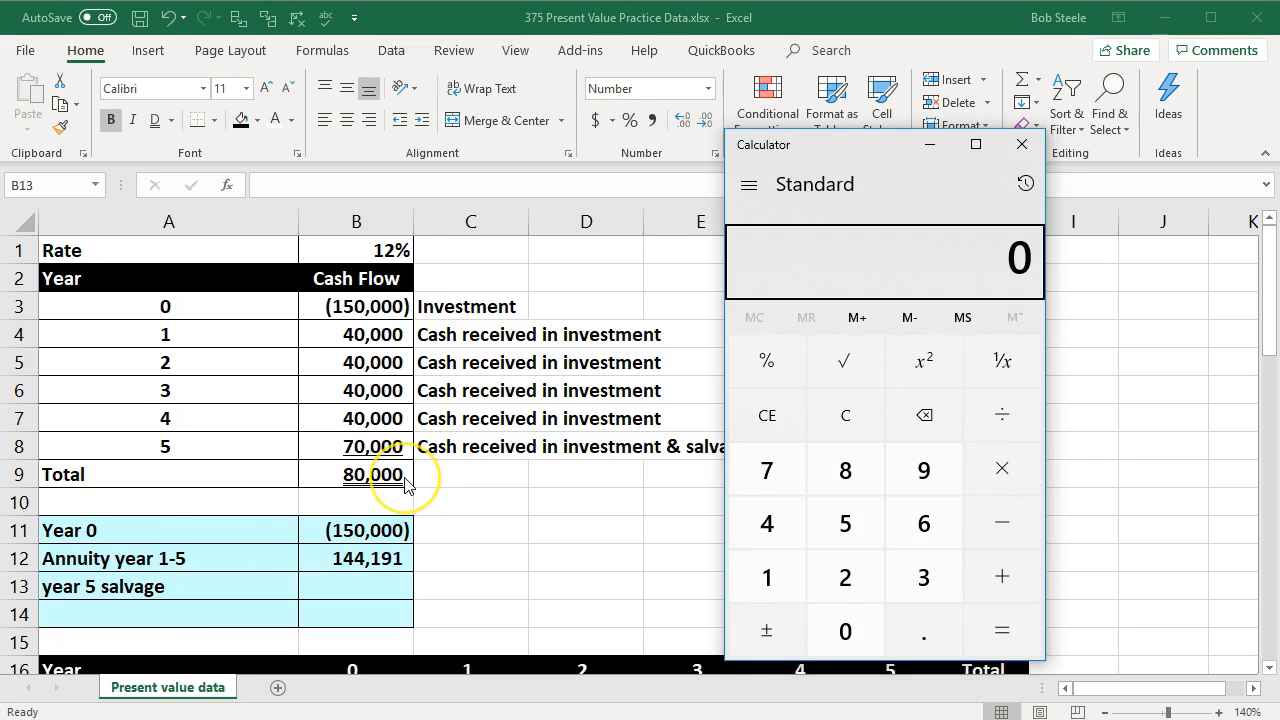
text(70000-)
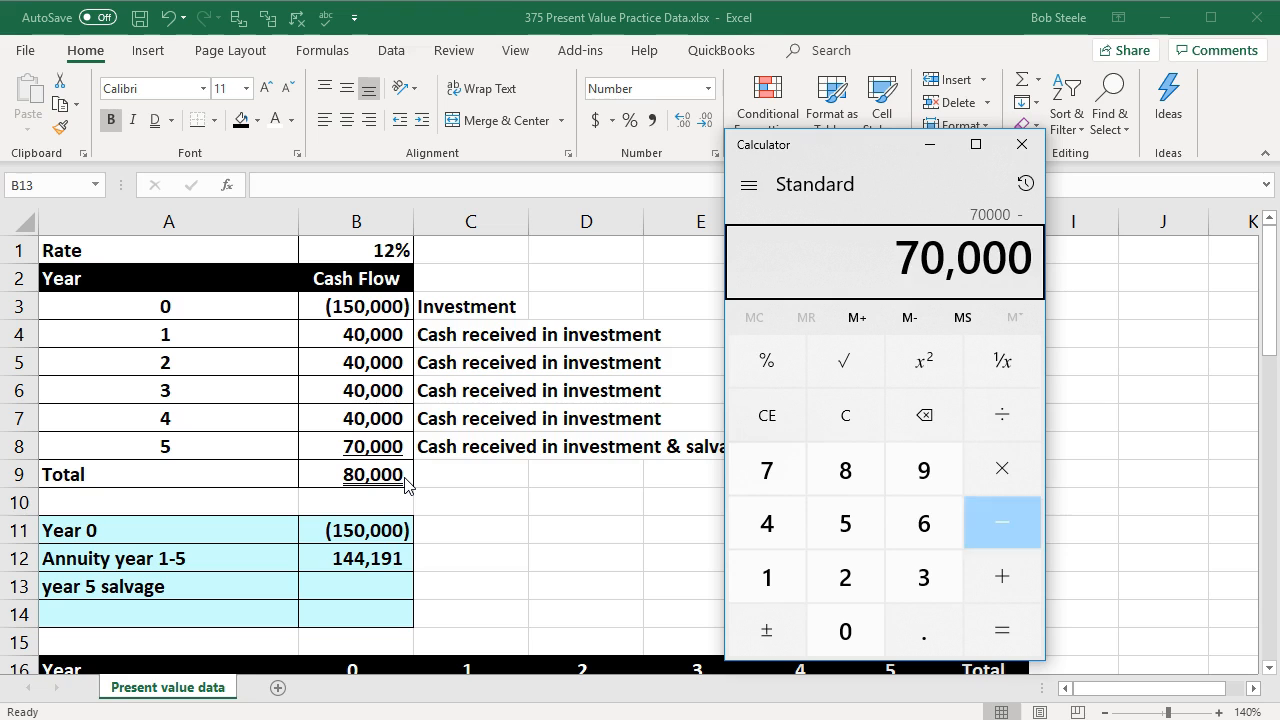
text(40000=)
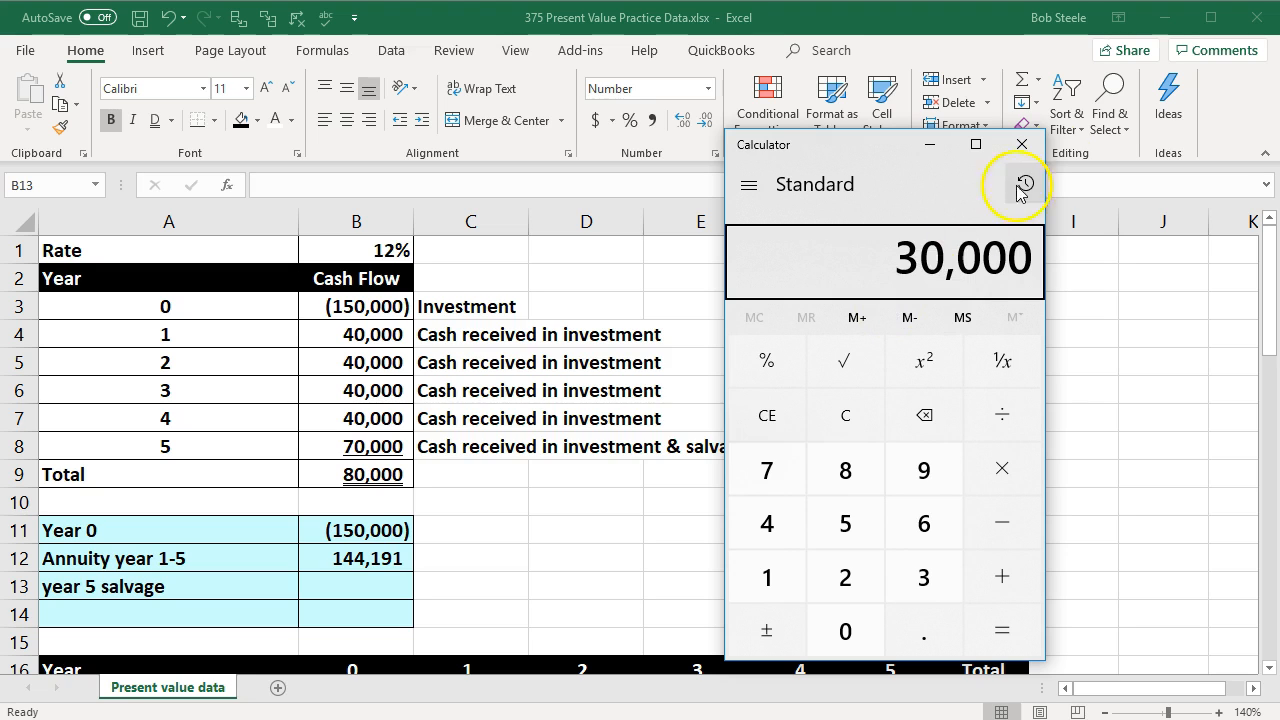
click(1021, 144)
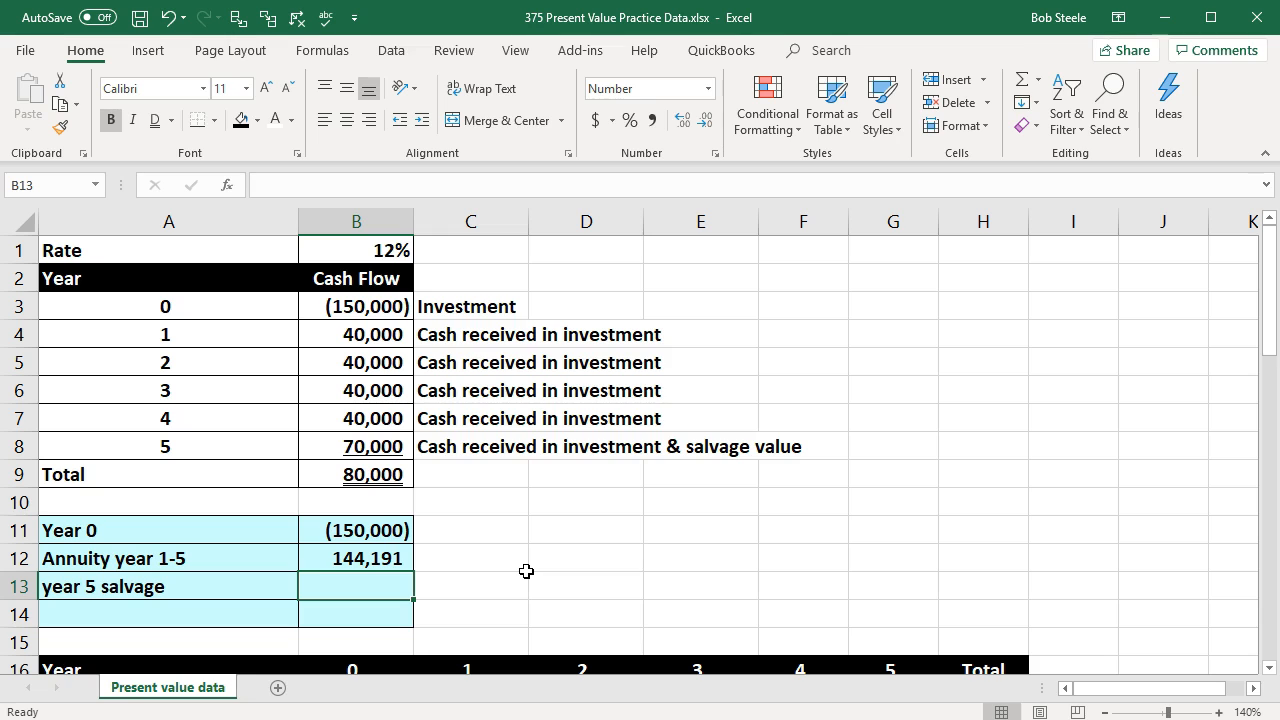
Step: Calculate the salvage value's present value in B13 with -PV(B1,A8,0,(B8-40000)), using a zero payment and accepting the closing-parenthesis correction
text(-)
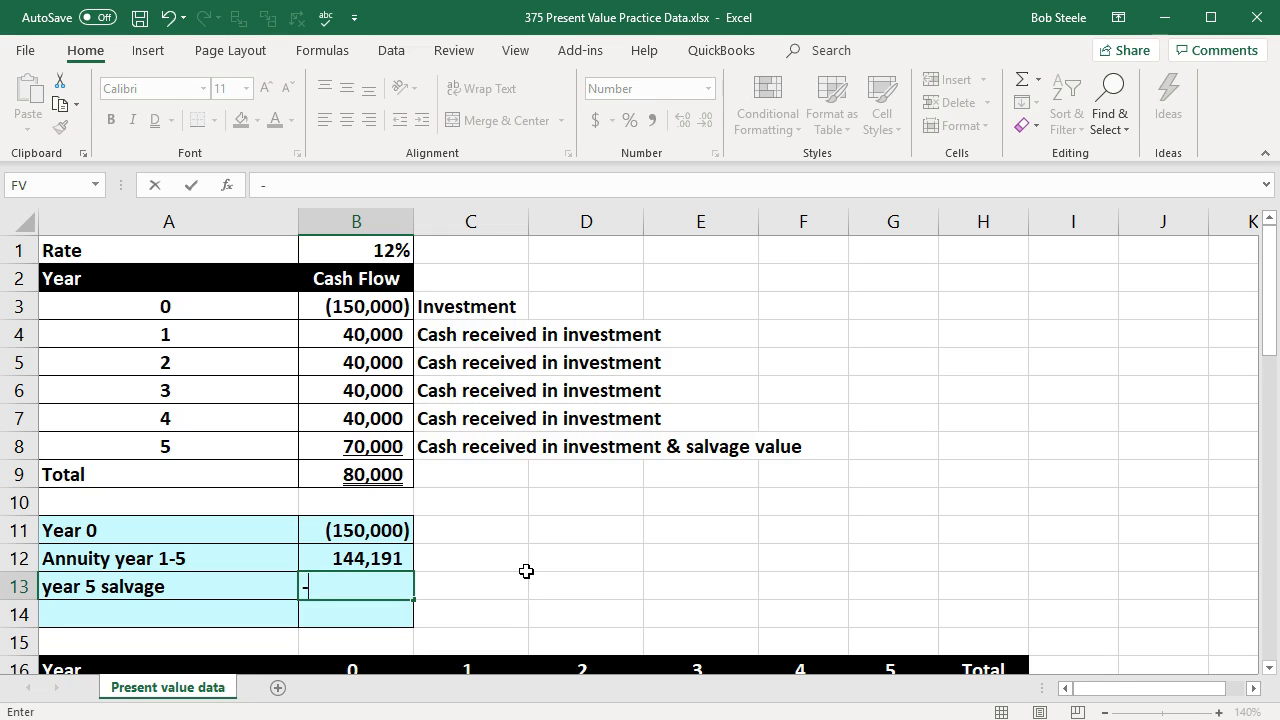
text(pv)
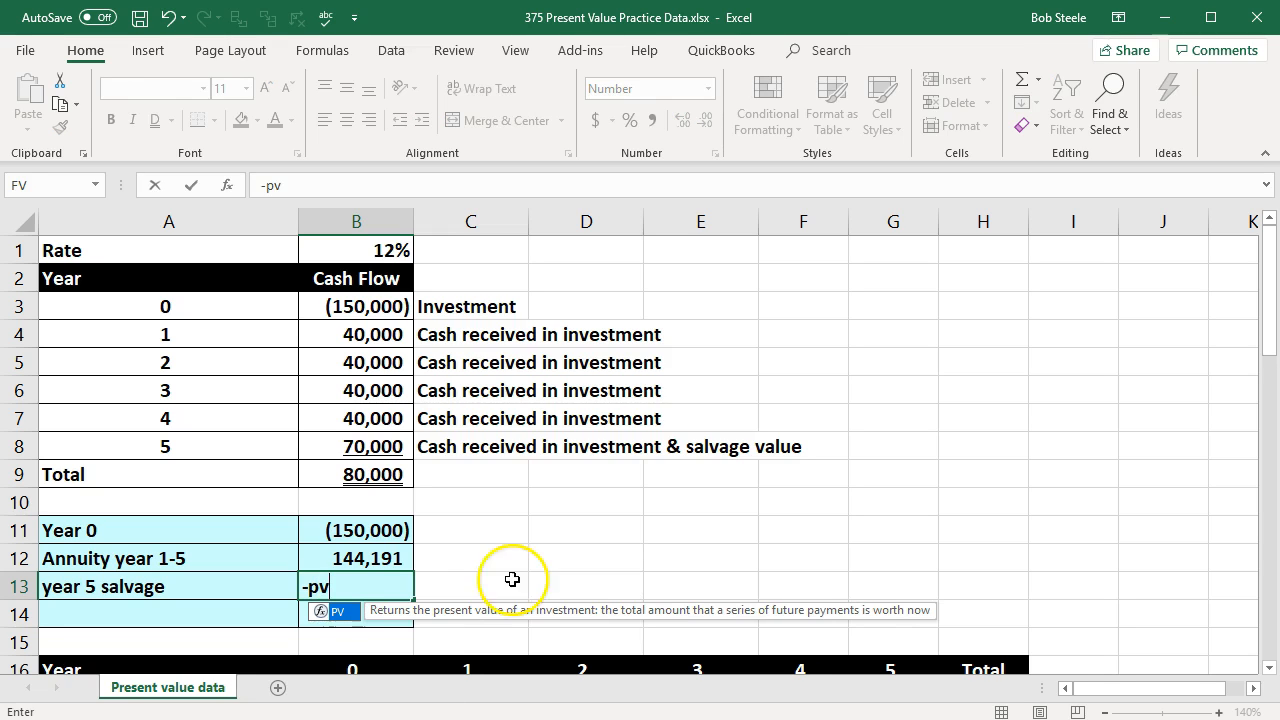
double_click(330, 612)
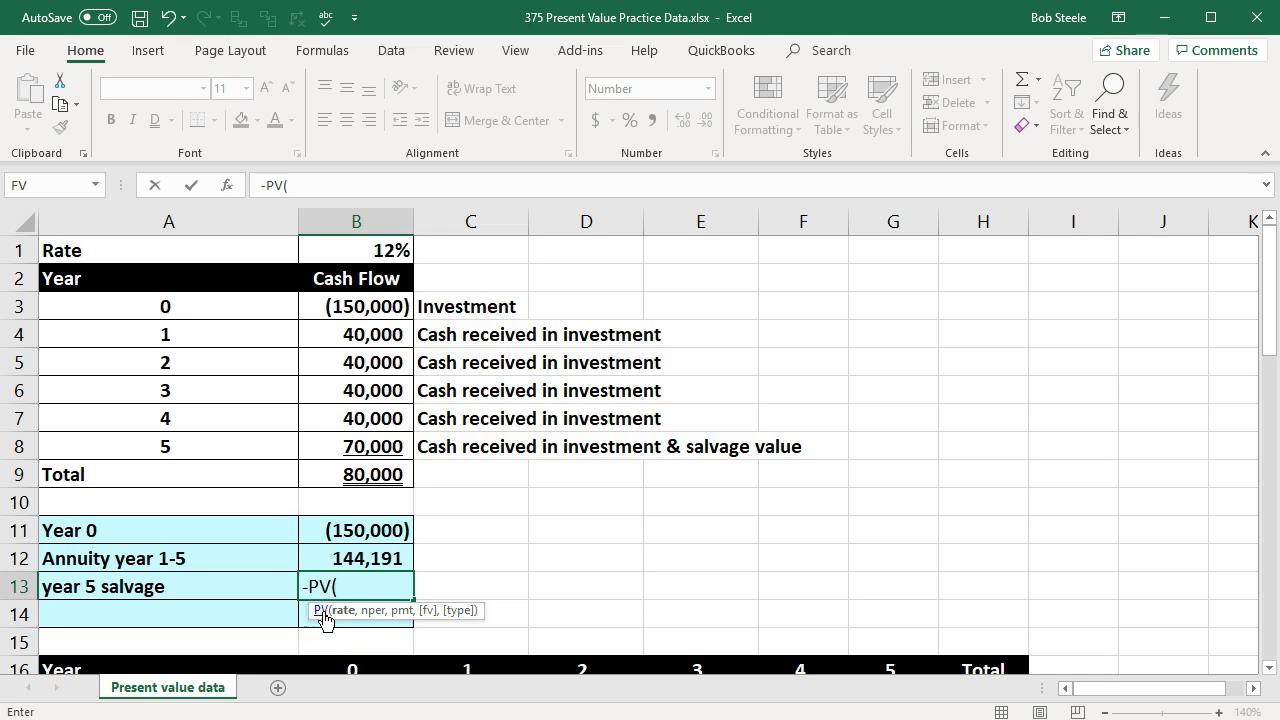
click(343, 250)
text(,)
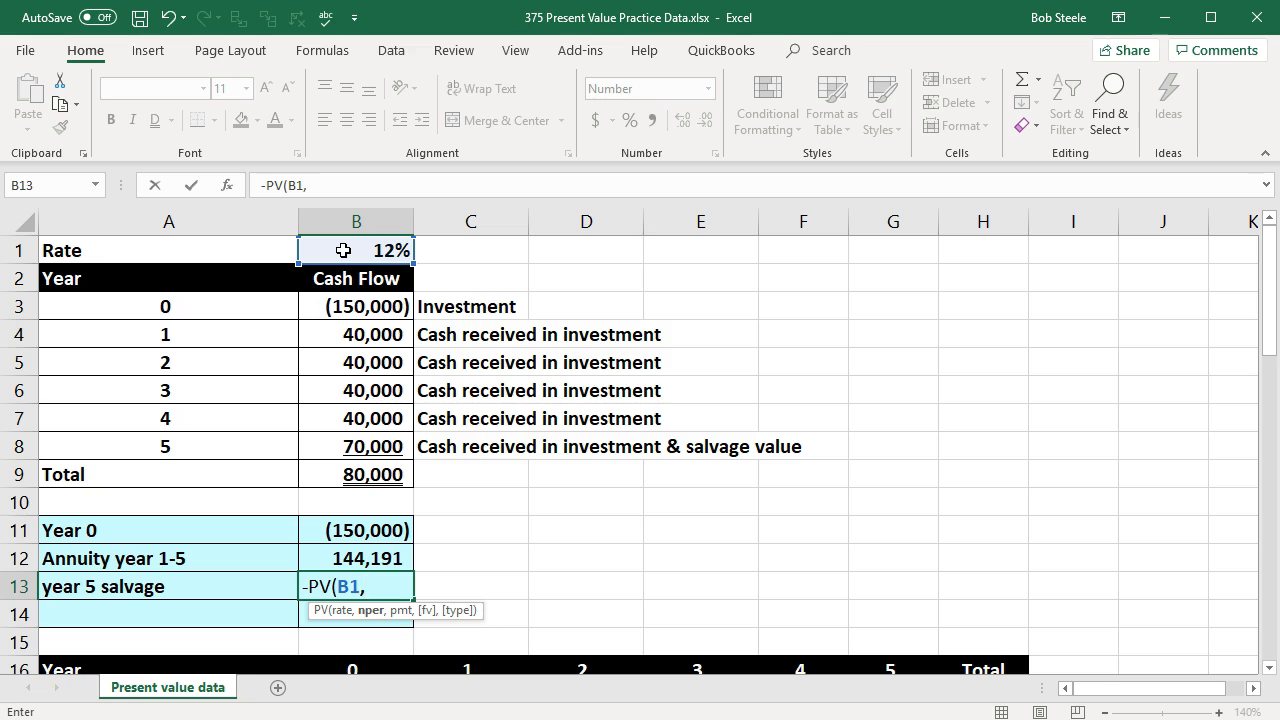
click(207, 443)
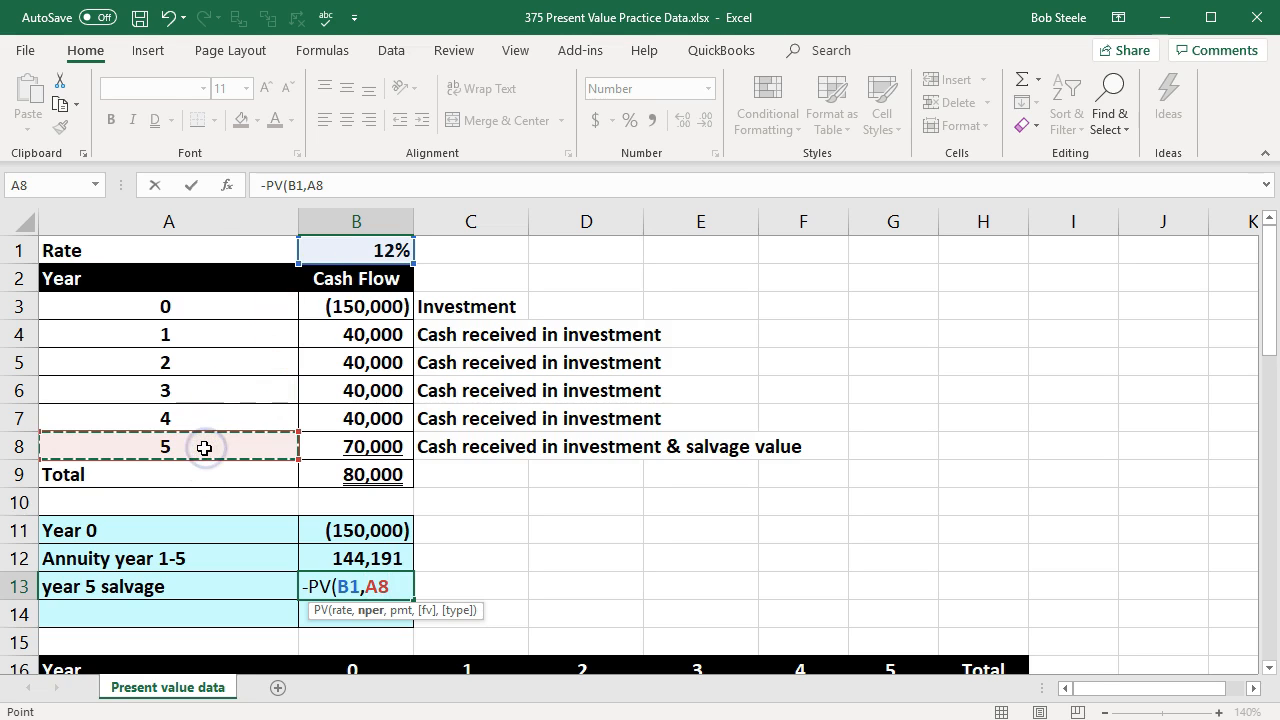
text(,)
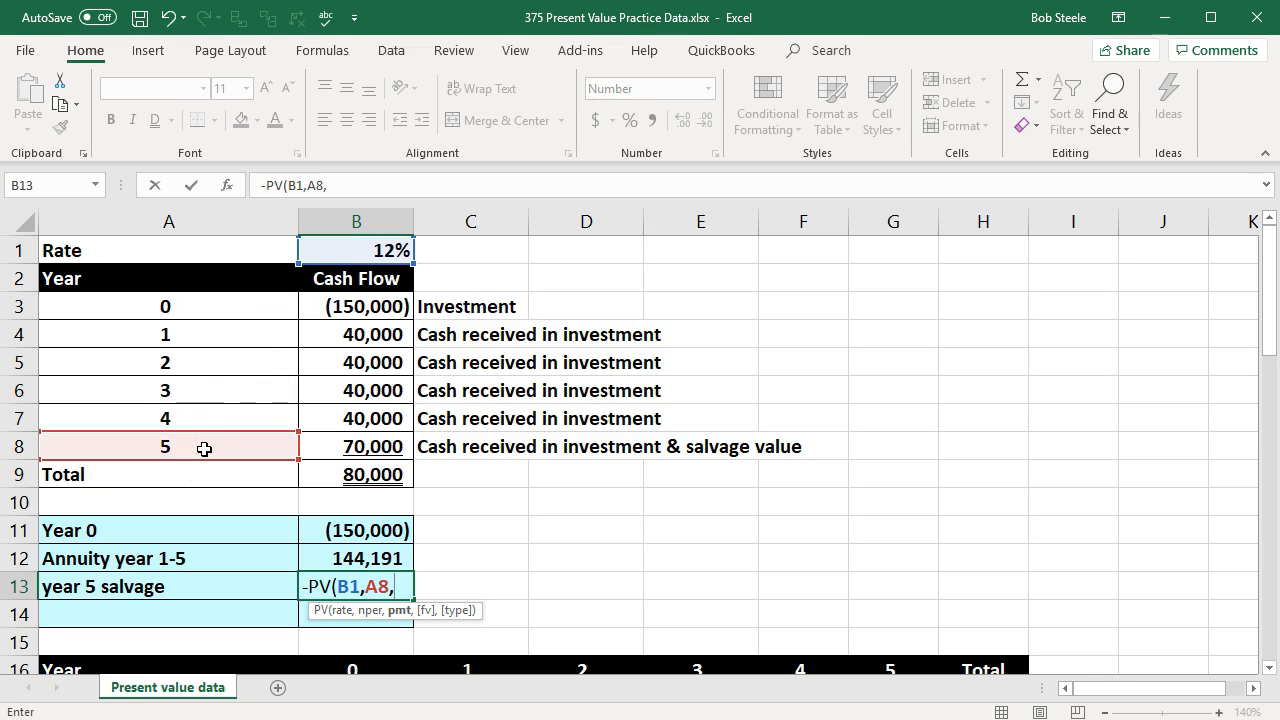
text(0,)
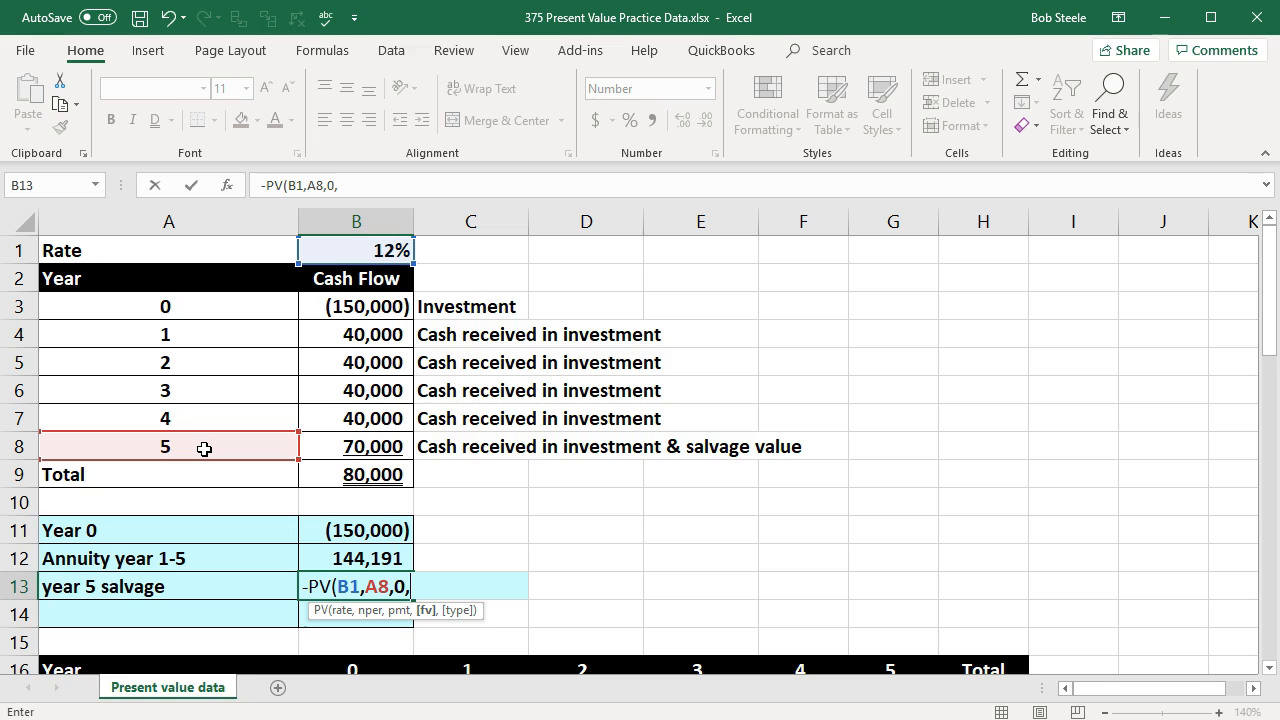
text(()
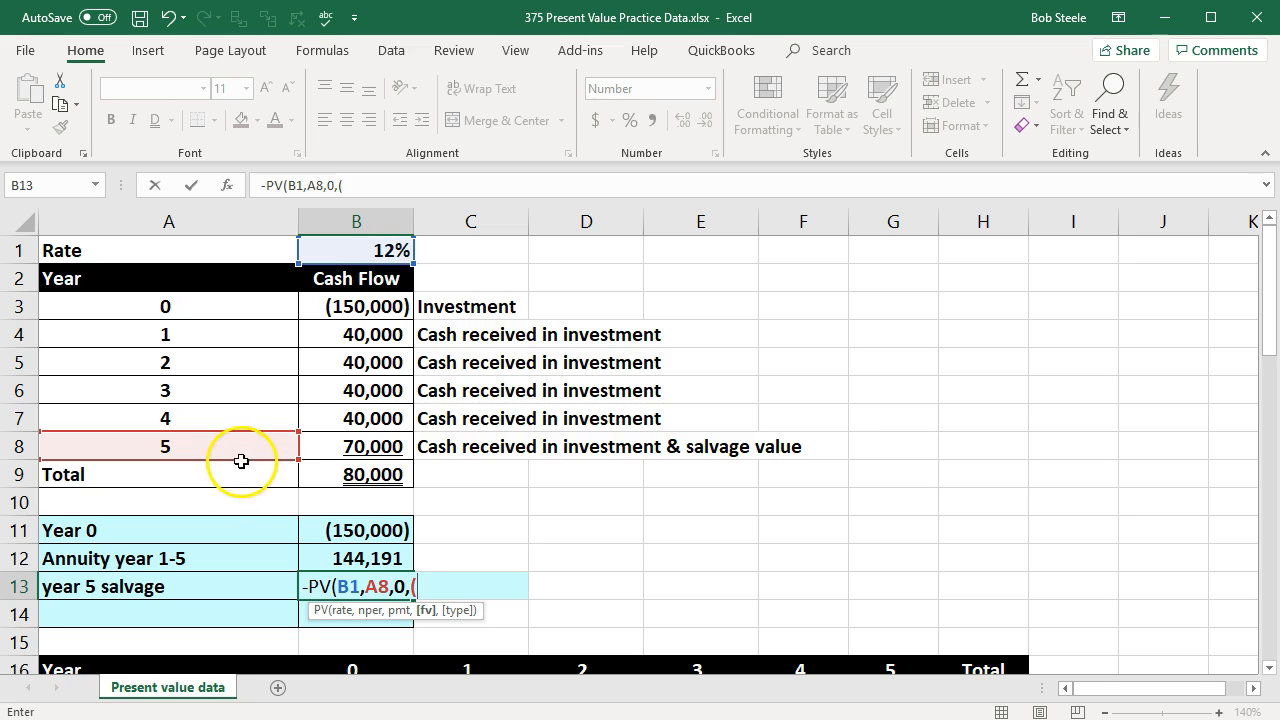
click(340, 442)
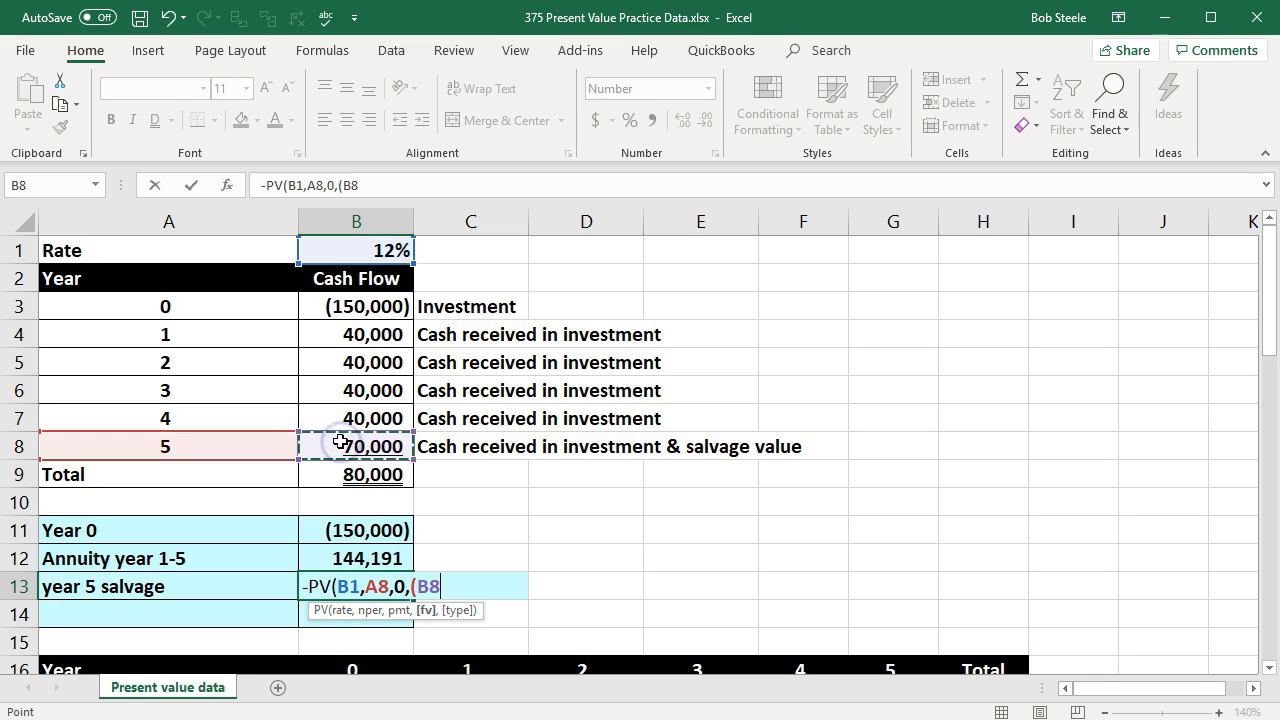
text(-40000))
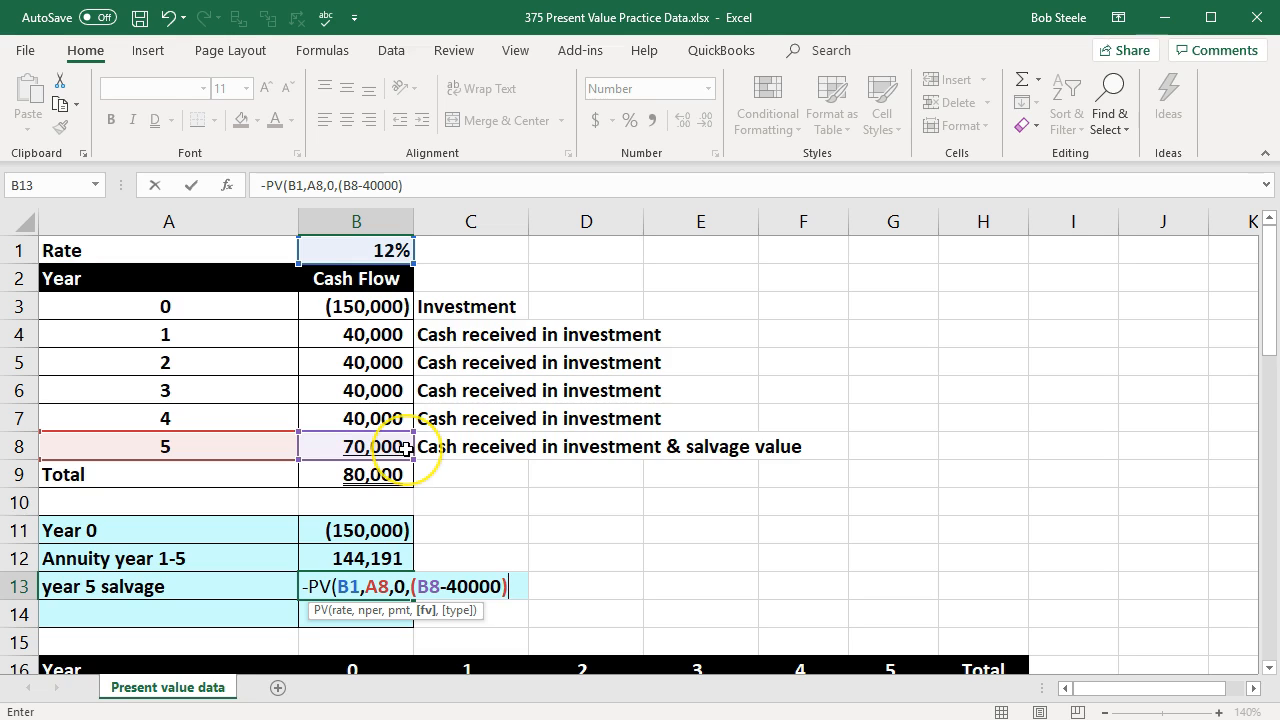
key(Return)
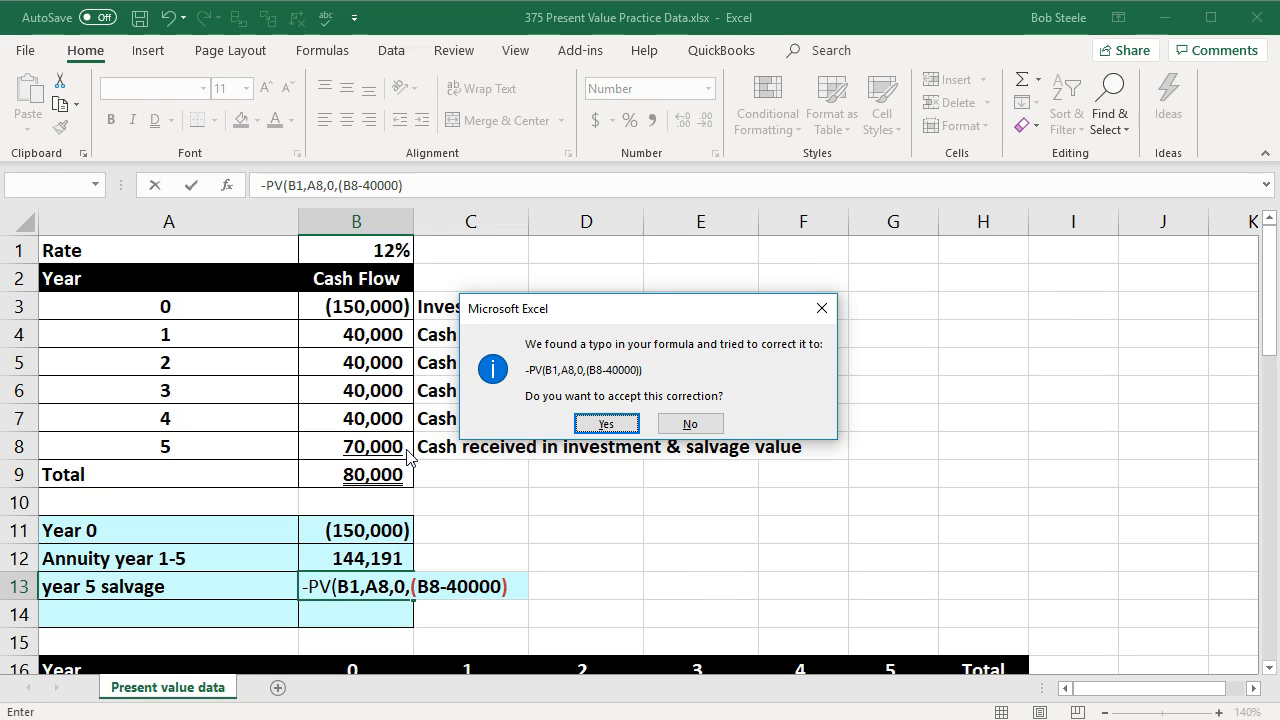
key(Return)
Step: Review the arguments and closing parentheses of the salvage present value formula in B13
click(360, 595)
double_click(360, 590)
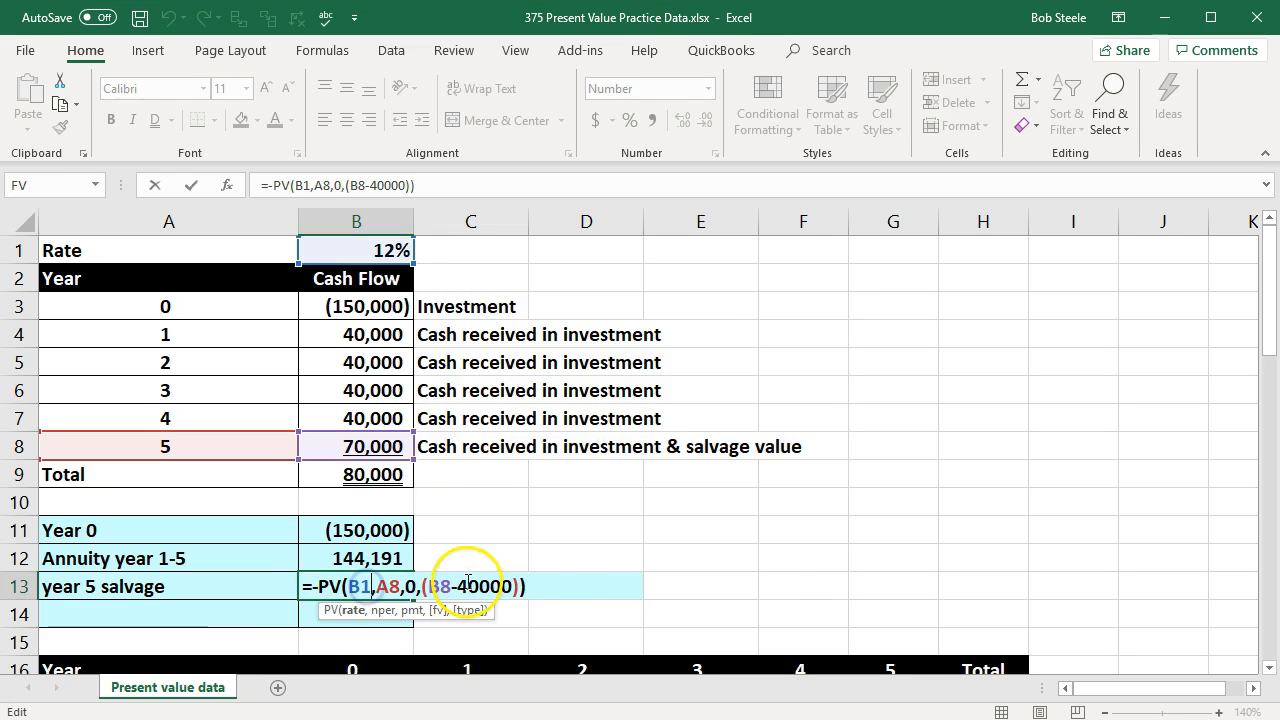
click(534, 587)
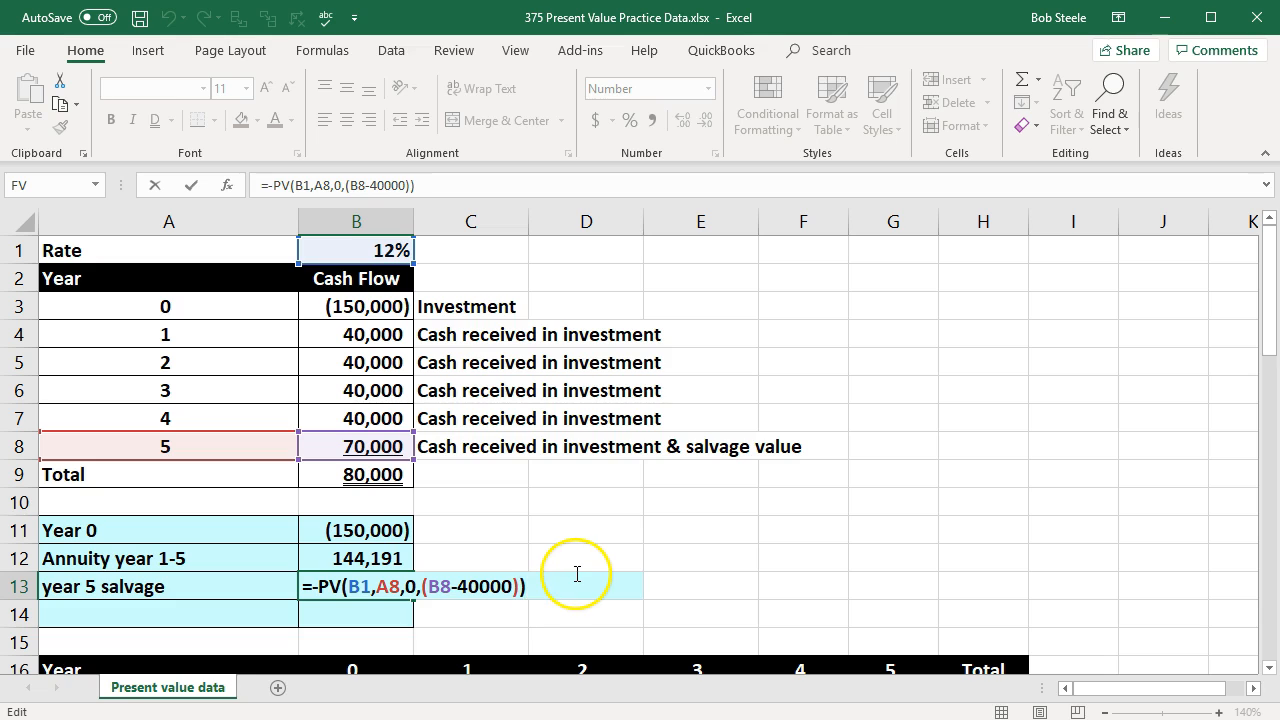
key(Return)
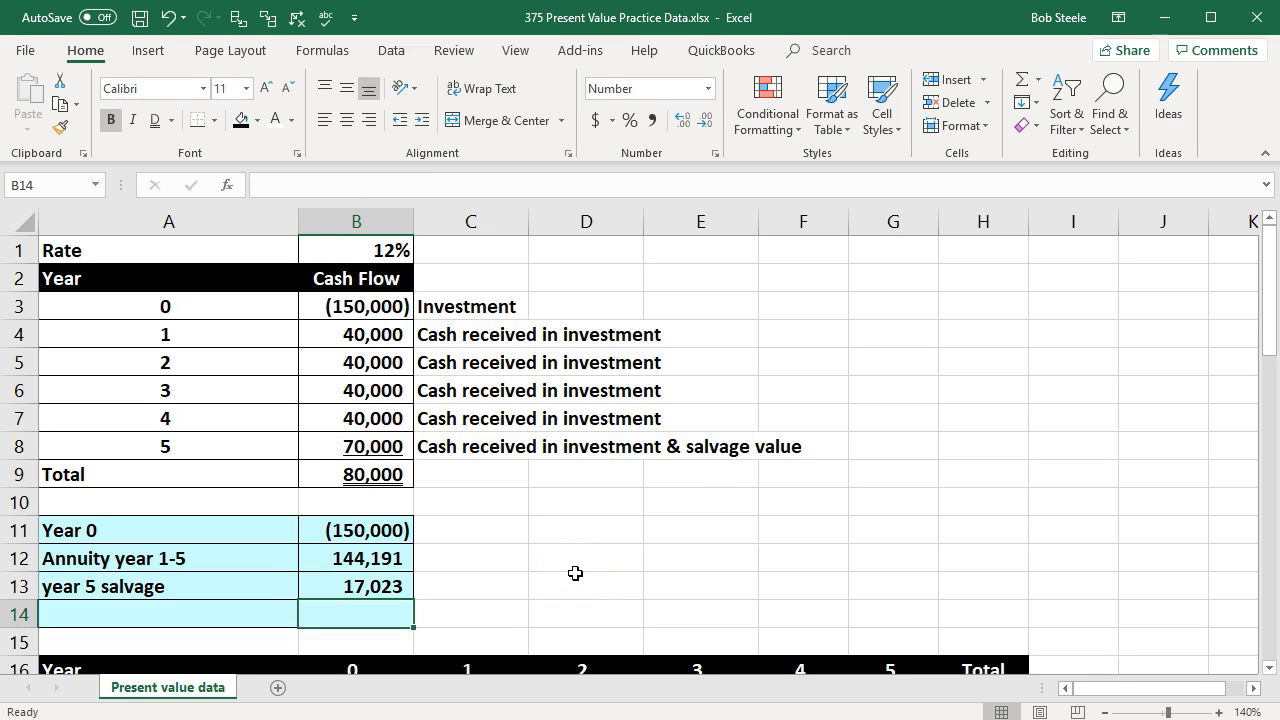
Step: Label A14 "Total" and add up the three present value components B11:B13 with SUM in B14
key(Left)
text(Total)
key(Right)
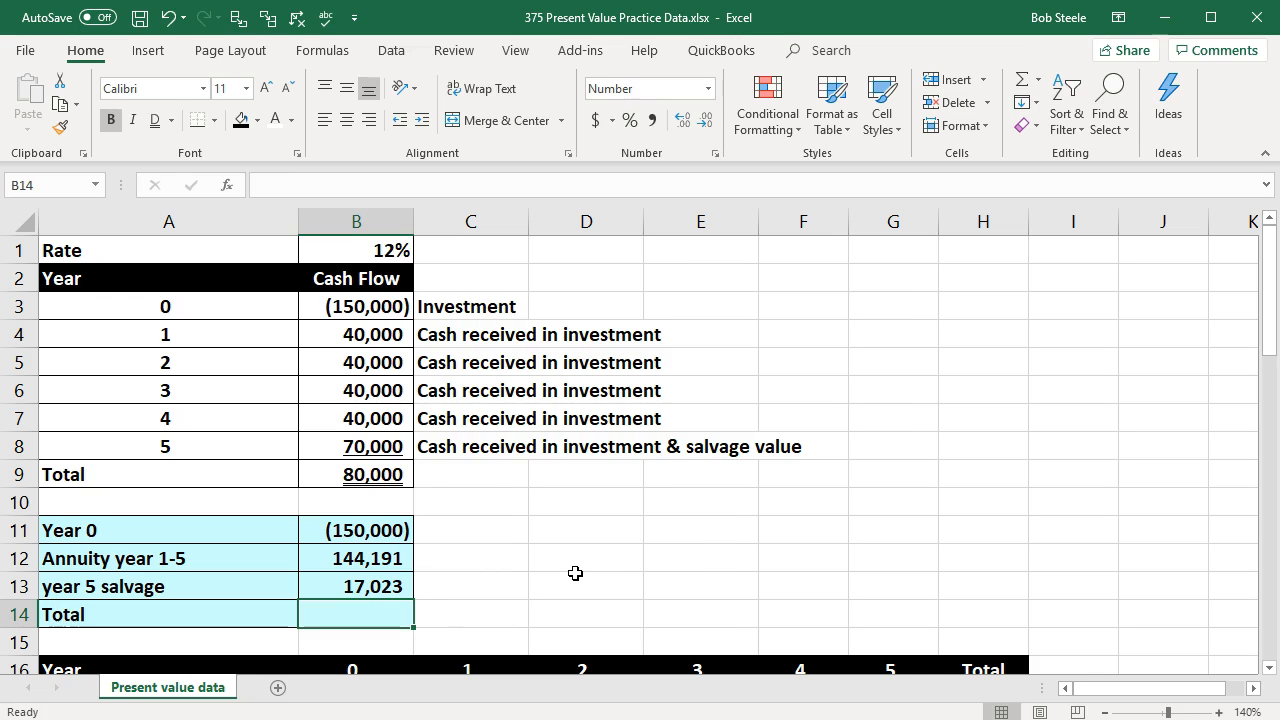
text(=sum()
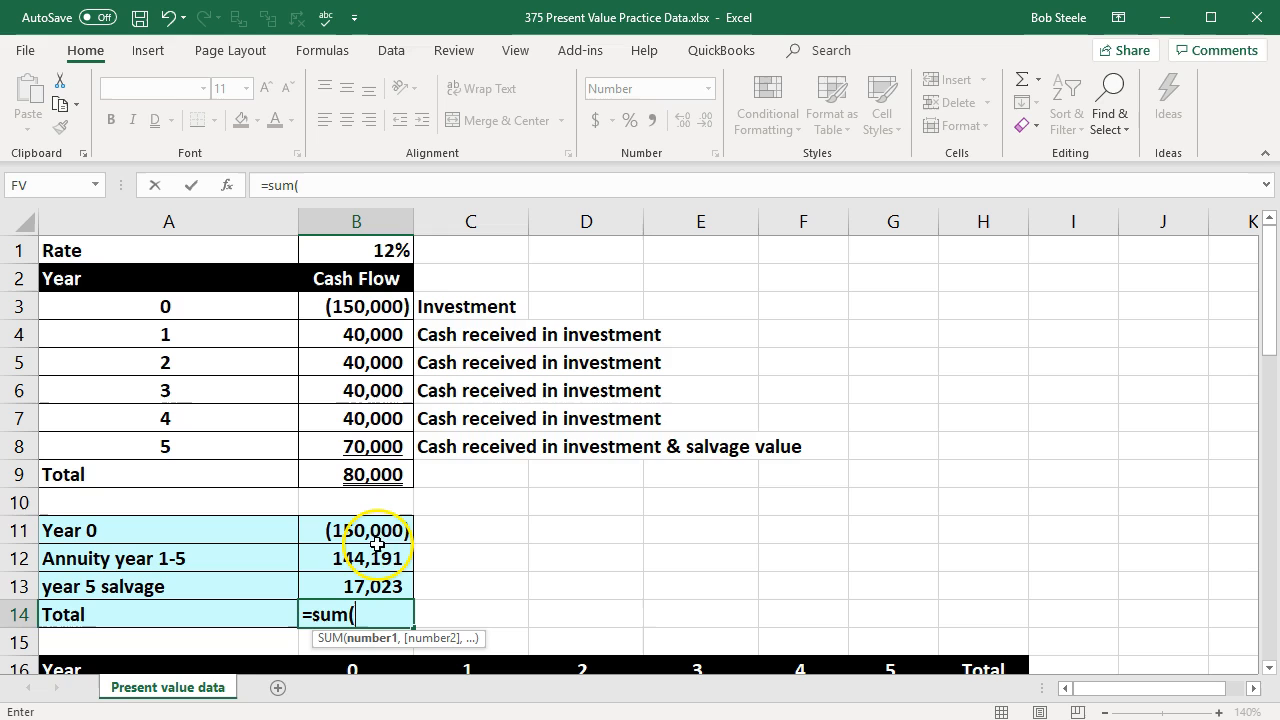
drag(414, 531, 389, 580)
click(383, 558)
key(Return)
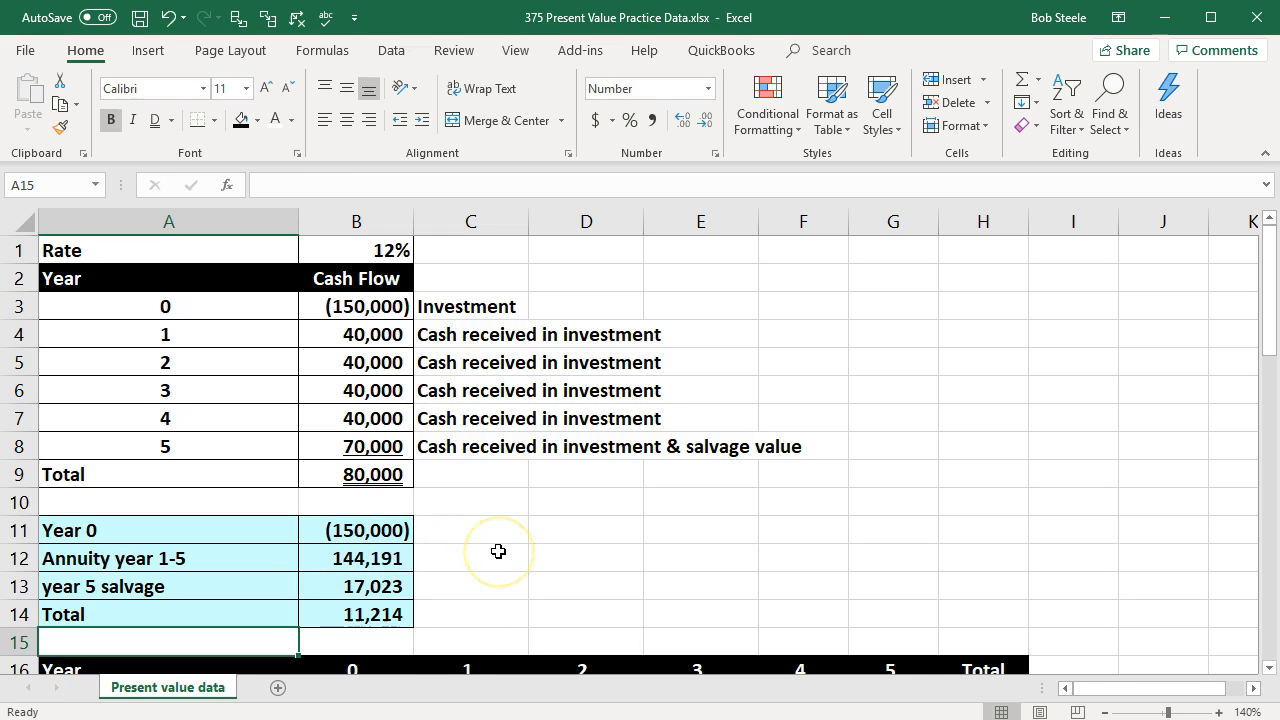
Step: Apply a single underline to the salvage value in B13 and a double underline to the total in B14
click(390, 580)
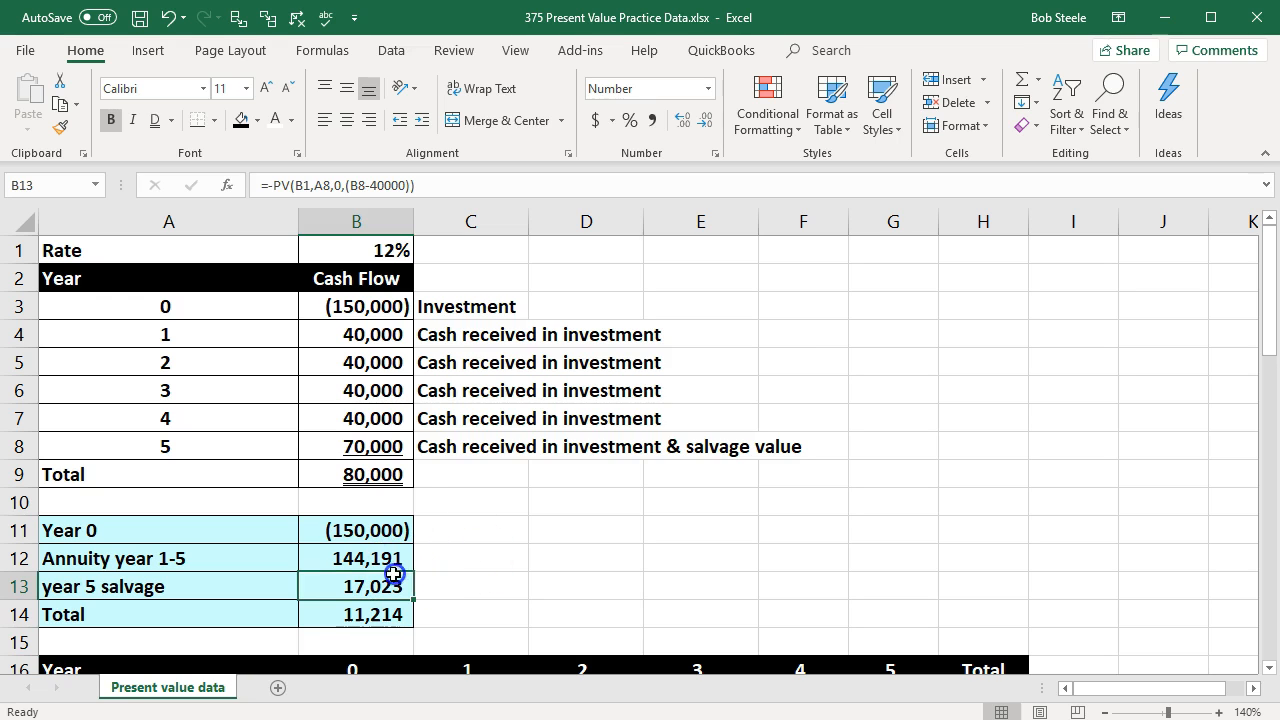
click(171, 120)
click(165, 138)
click(350, 612)
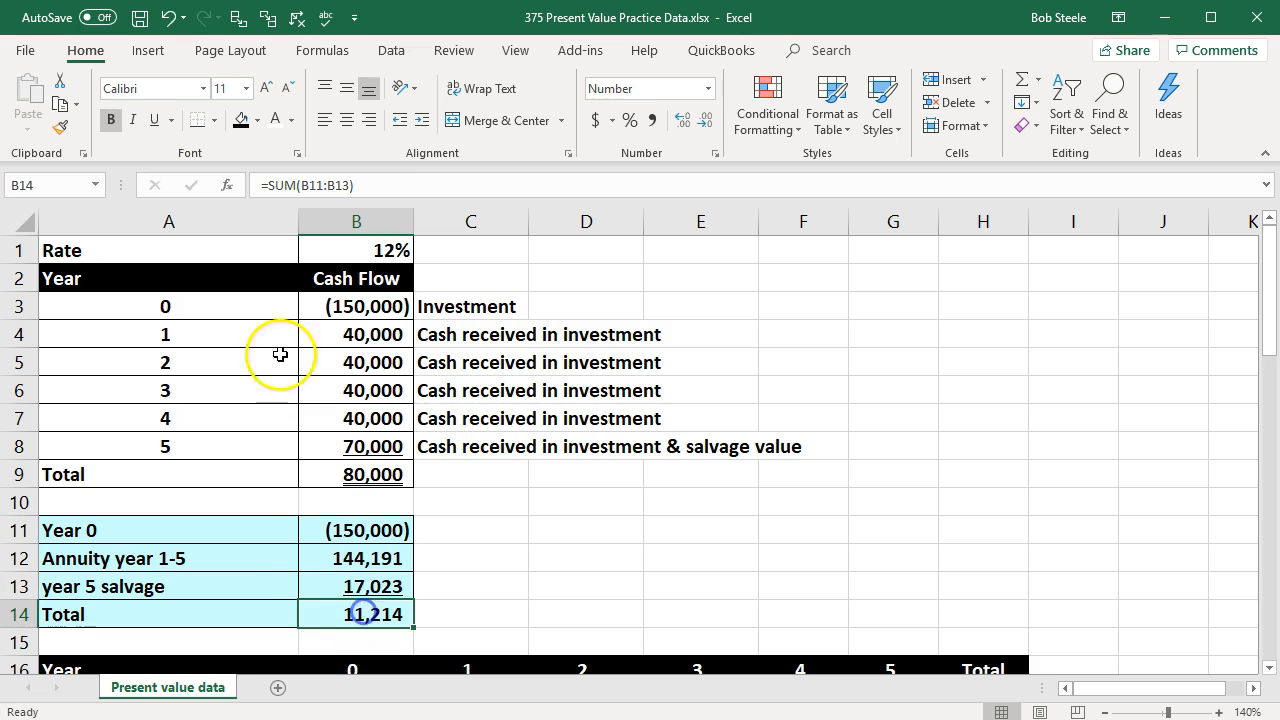
click(172, 120)
click(175, 169)
click(506, 418)
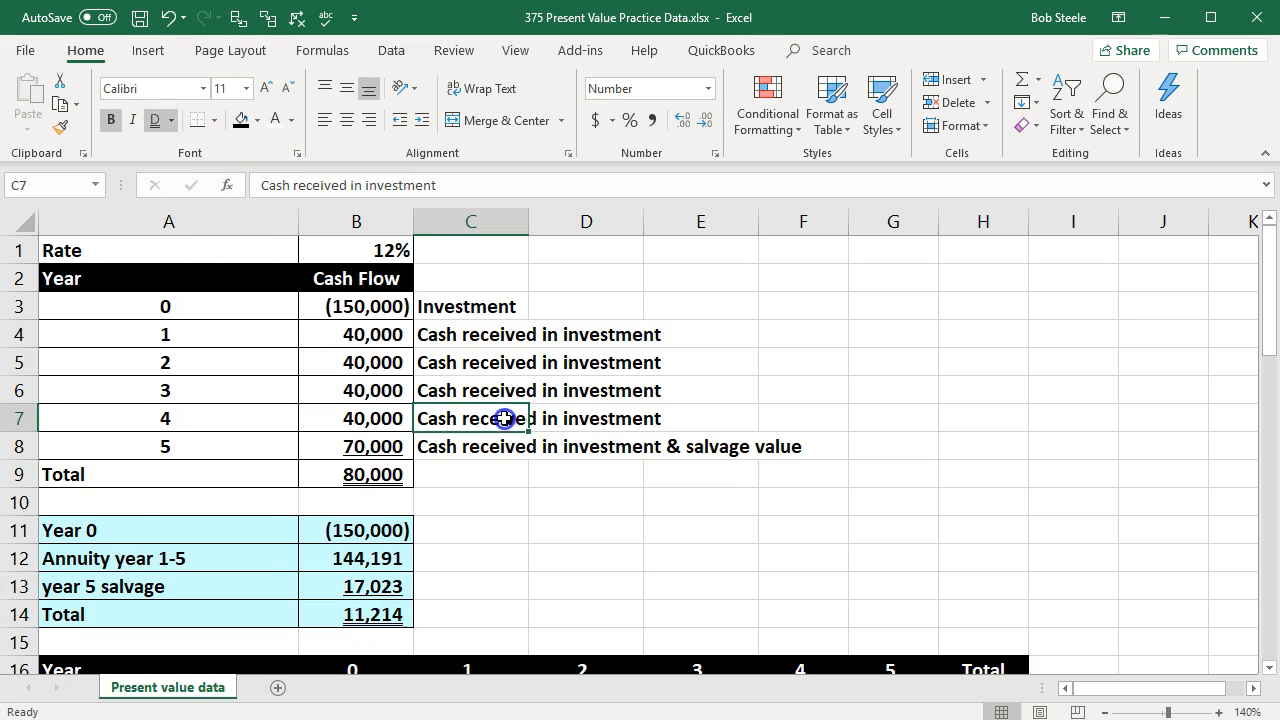
Step: Compare the year-by-year table headings in row 16 with the component labels in A11:A13 and the total formula in B14
scroll(734, 528, down, 1)
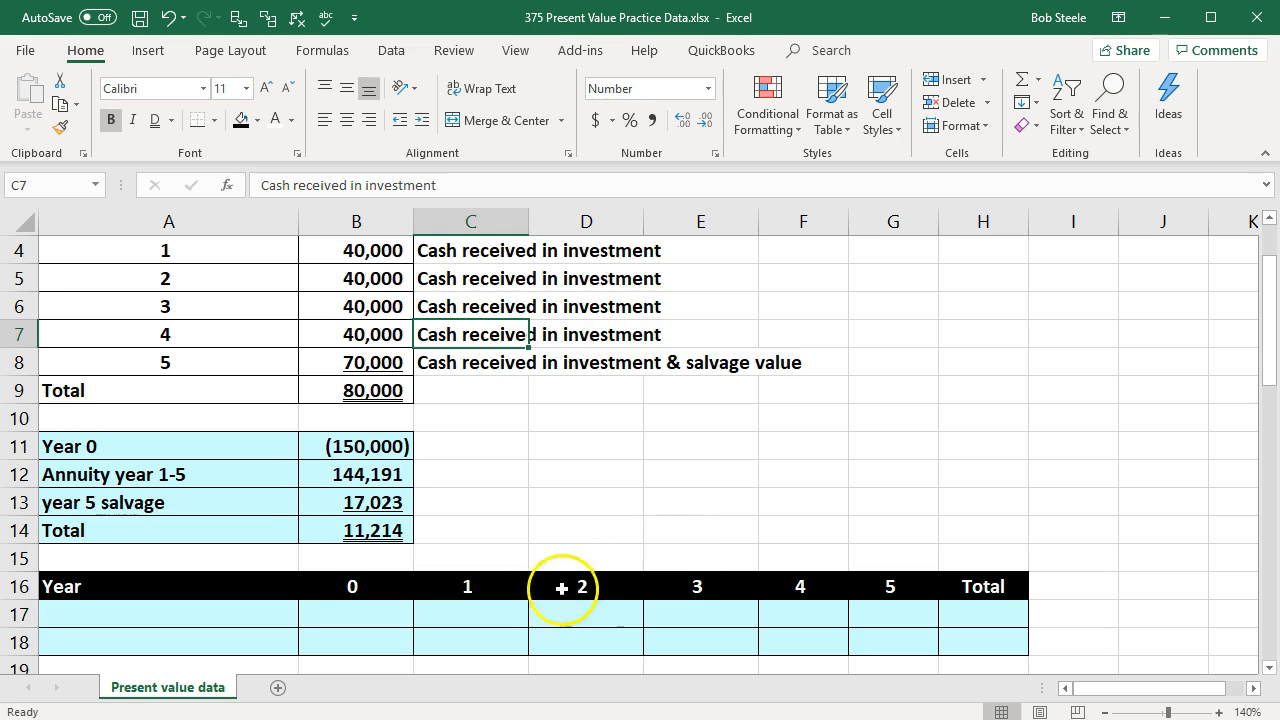
click(500, 585)
key(Right)
key(Right)
key(Right)
key(Right)
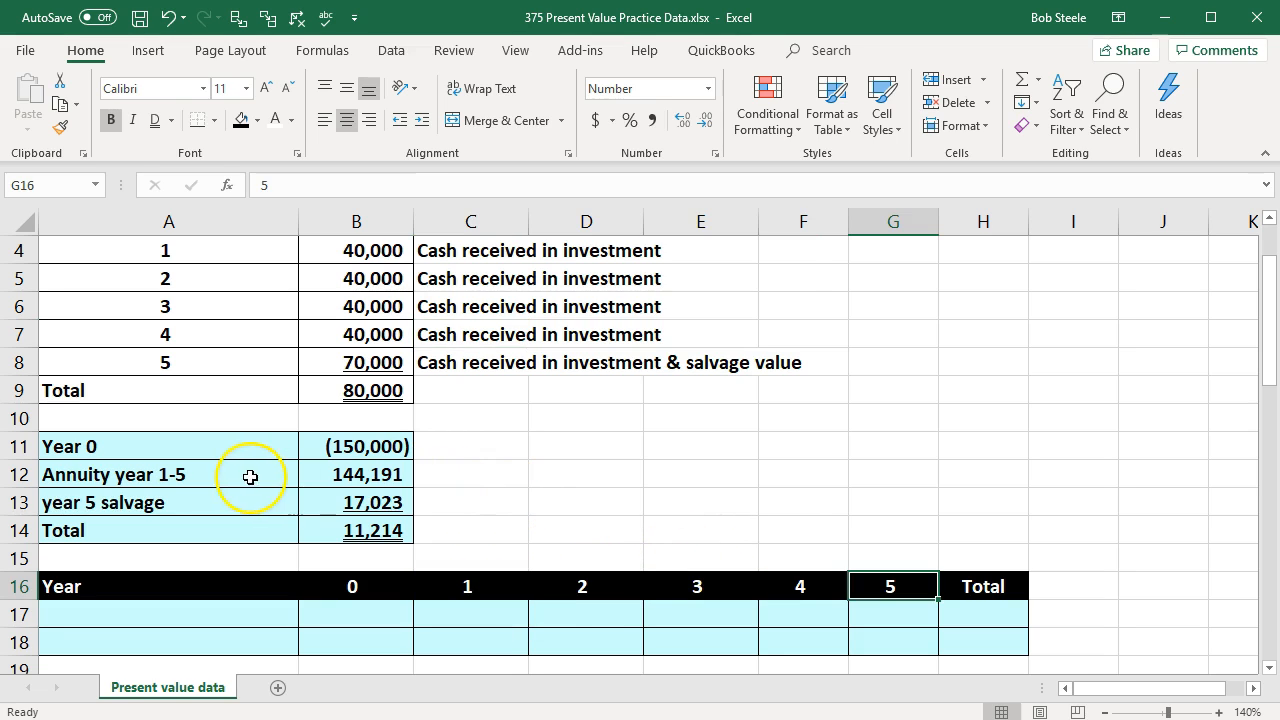
click(217, 480)
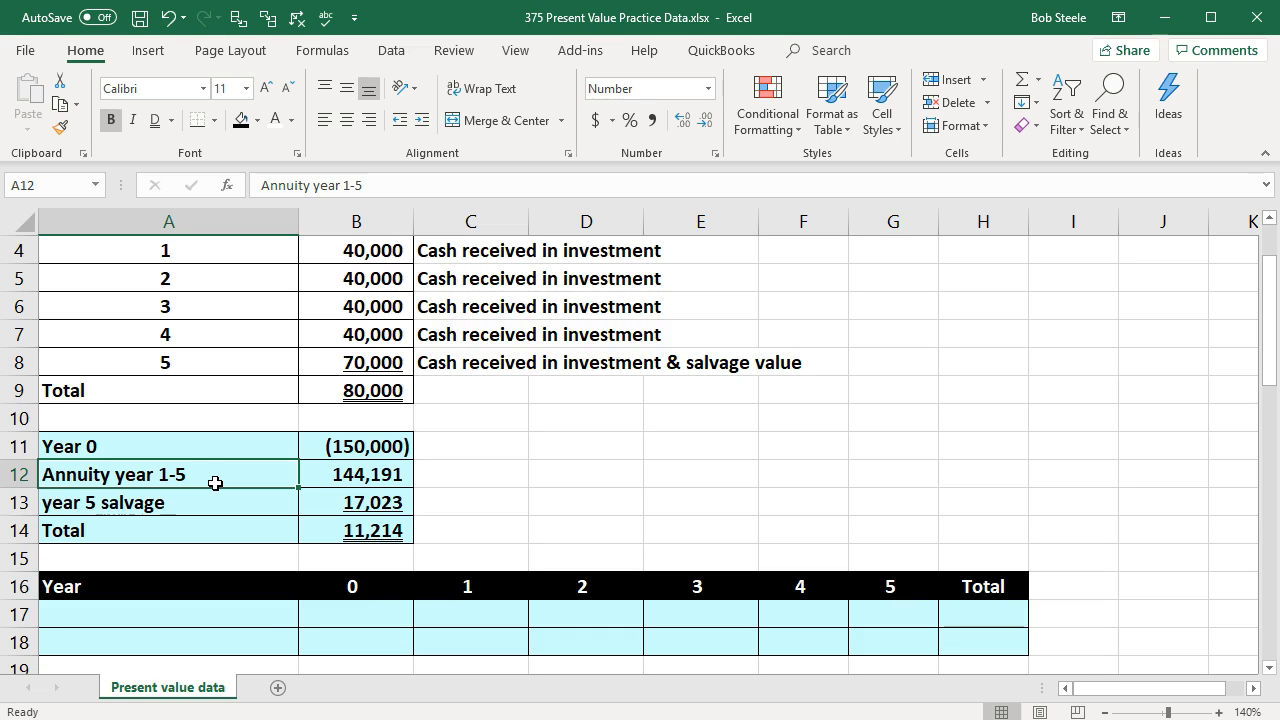
drag(214, 449, 277, 505)
click(366, 530)
double_click(366, 530)
key(Return)
click(366, 530)
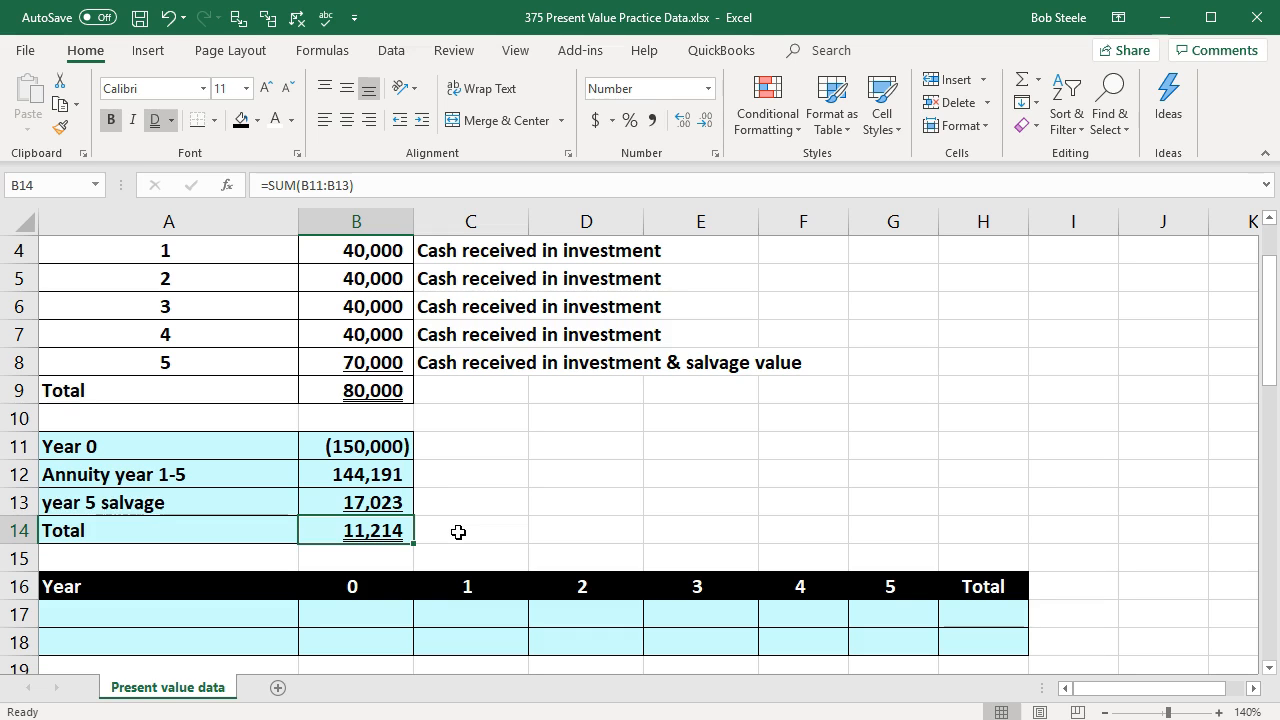
Step: Examine the year 0 to 5 headings across row 16 and the empty cells beneath them
key(Down)
key(Down)
key(Down)
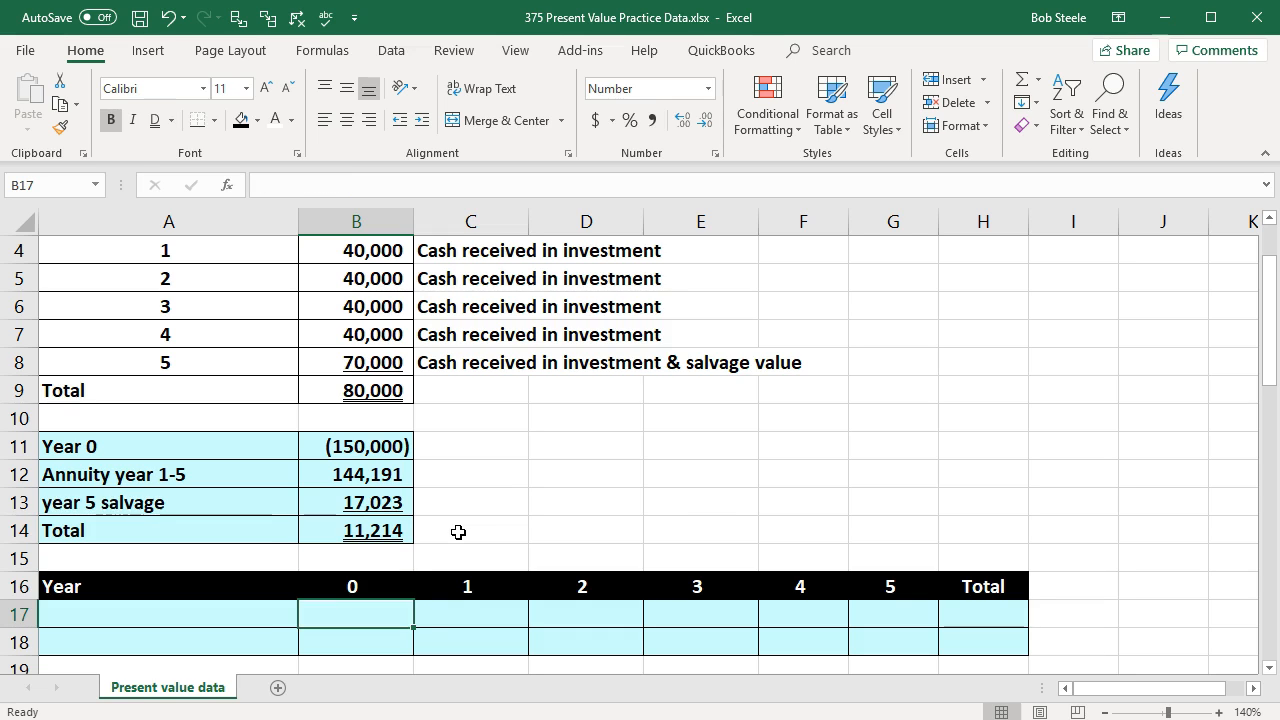
key(Left)
key(Up)
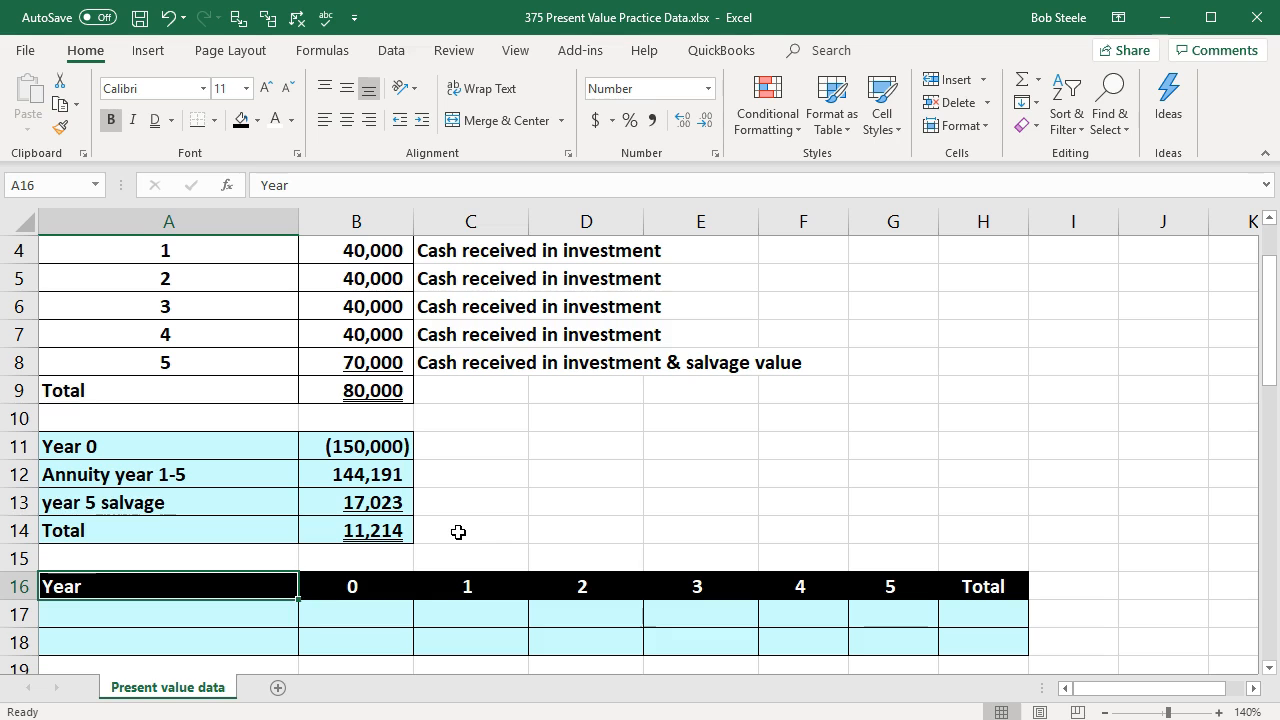
key(Right)
key(Right)
key(Left)
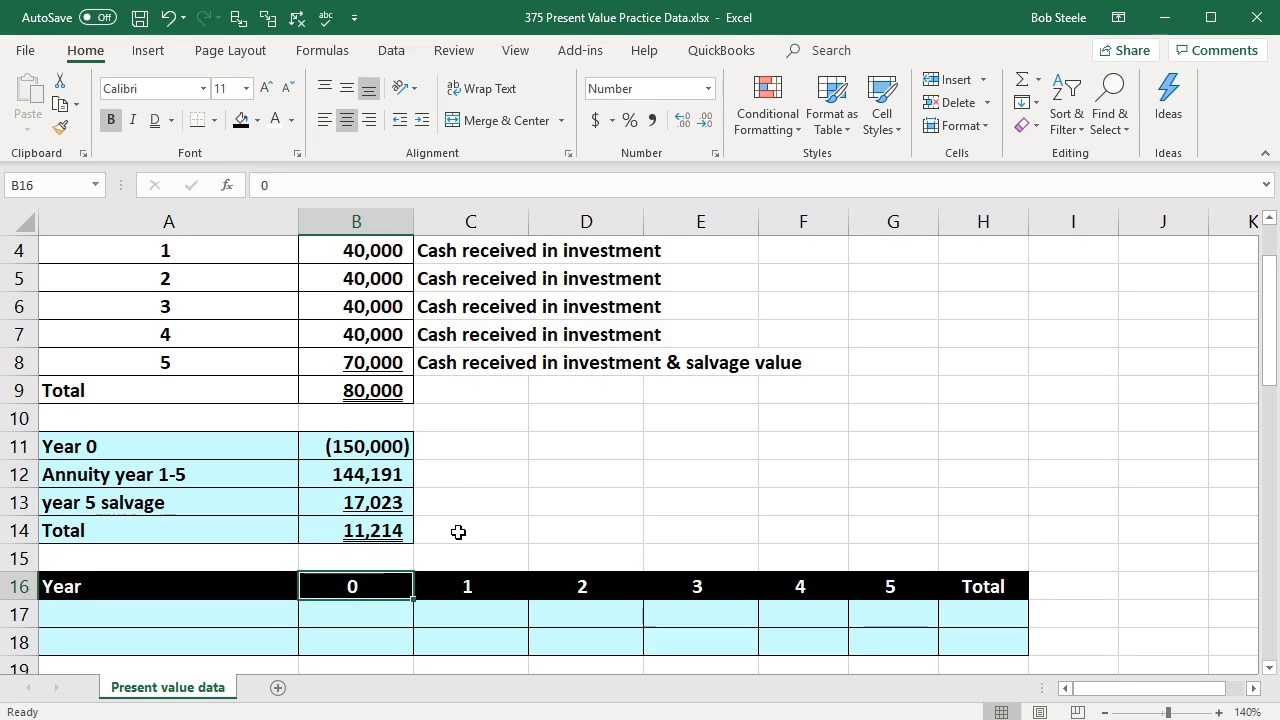
key(Right)
key(Right)
key(Right)
key(Right)
key(Right)
key(Down)
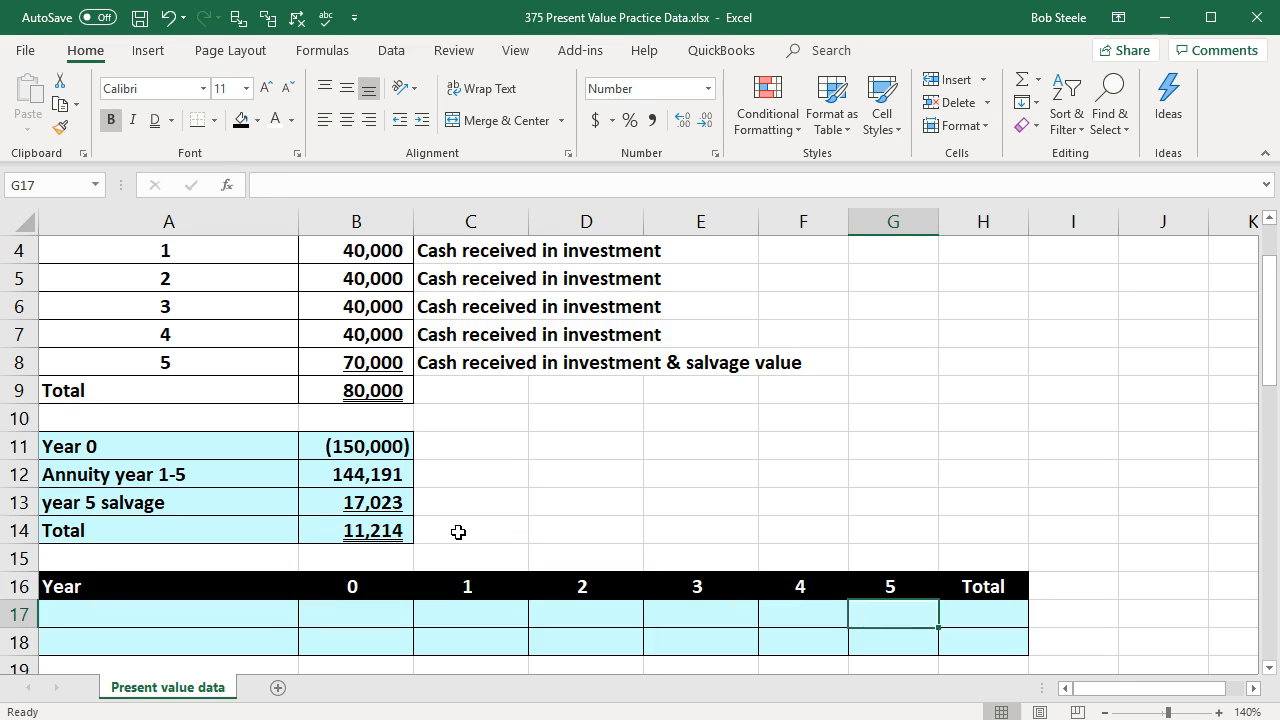
Step: Label A17 "Cash flow" beneath the Year heading of the year-by-year table
key(Left)
key(Left)
key(Left)
key(Left)
key(Left)
key(Left)
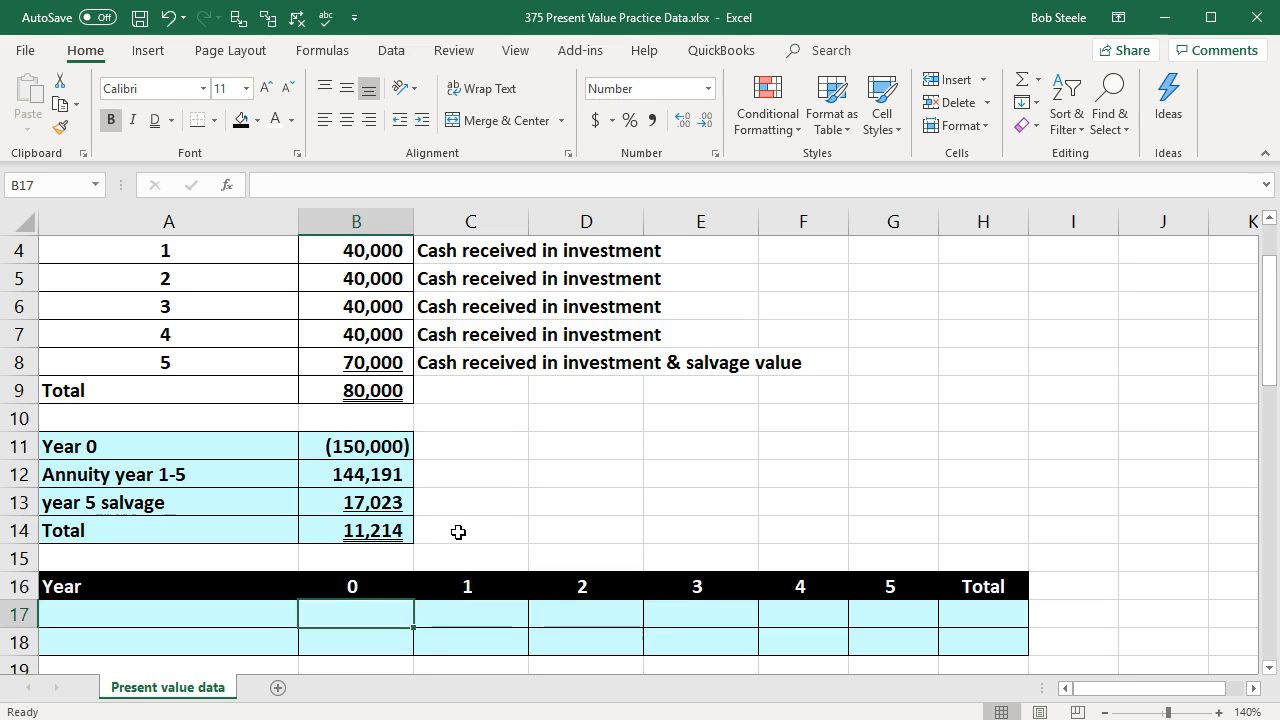
text(Cash)
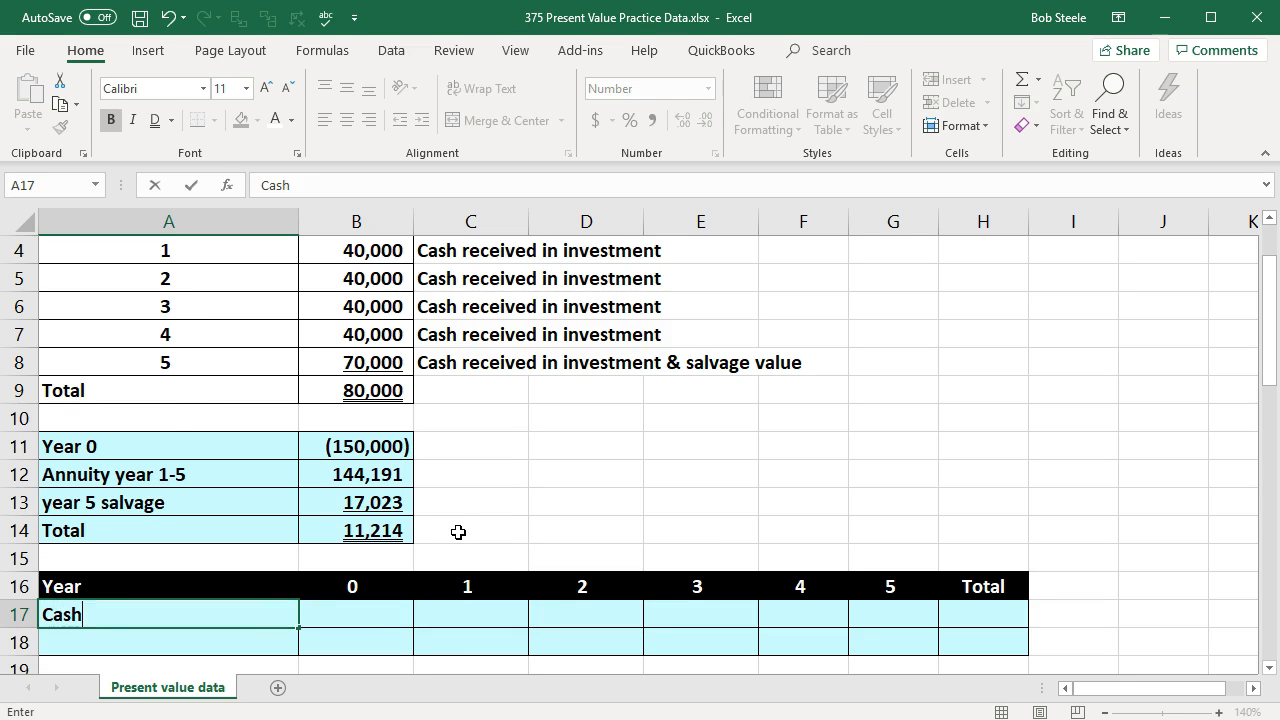
text( flo)
key(BackSpace)
text(low)
key(Tab)
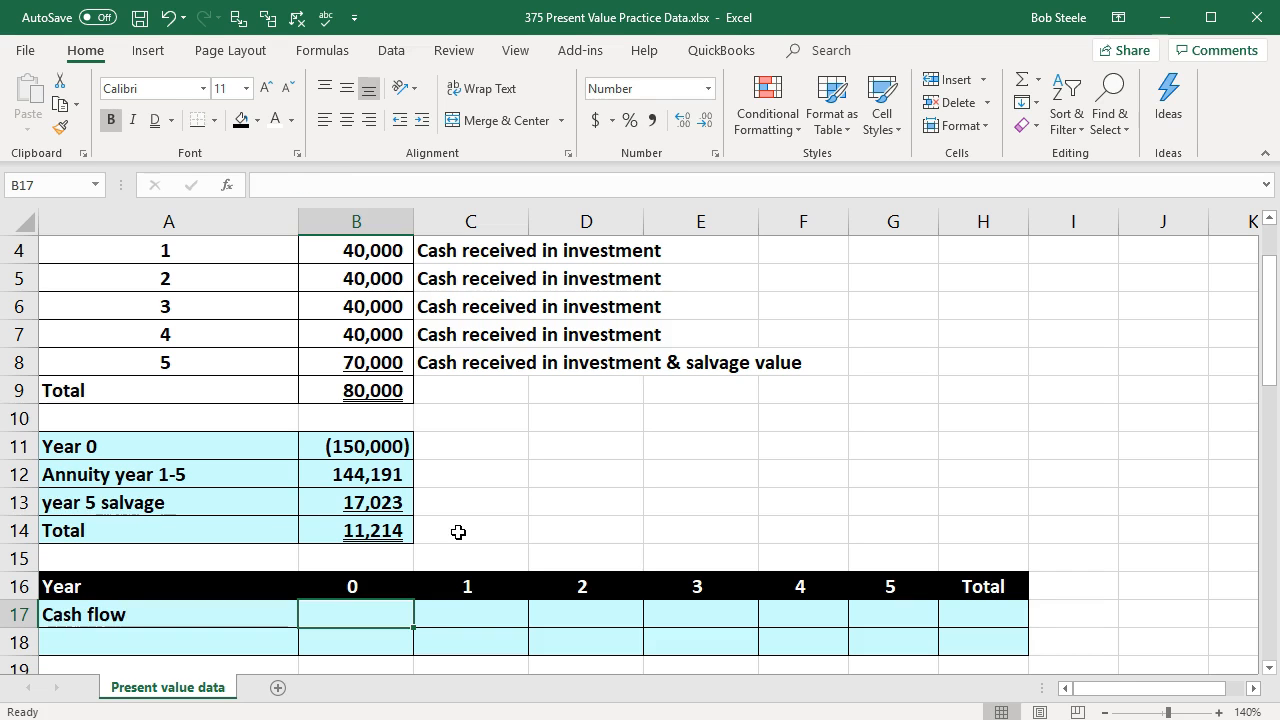
Step: Link the year 0, 1 and 2 cash flows in B17, C17 and D17 to B3, B4 and B5
text(=)
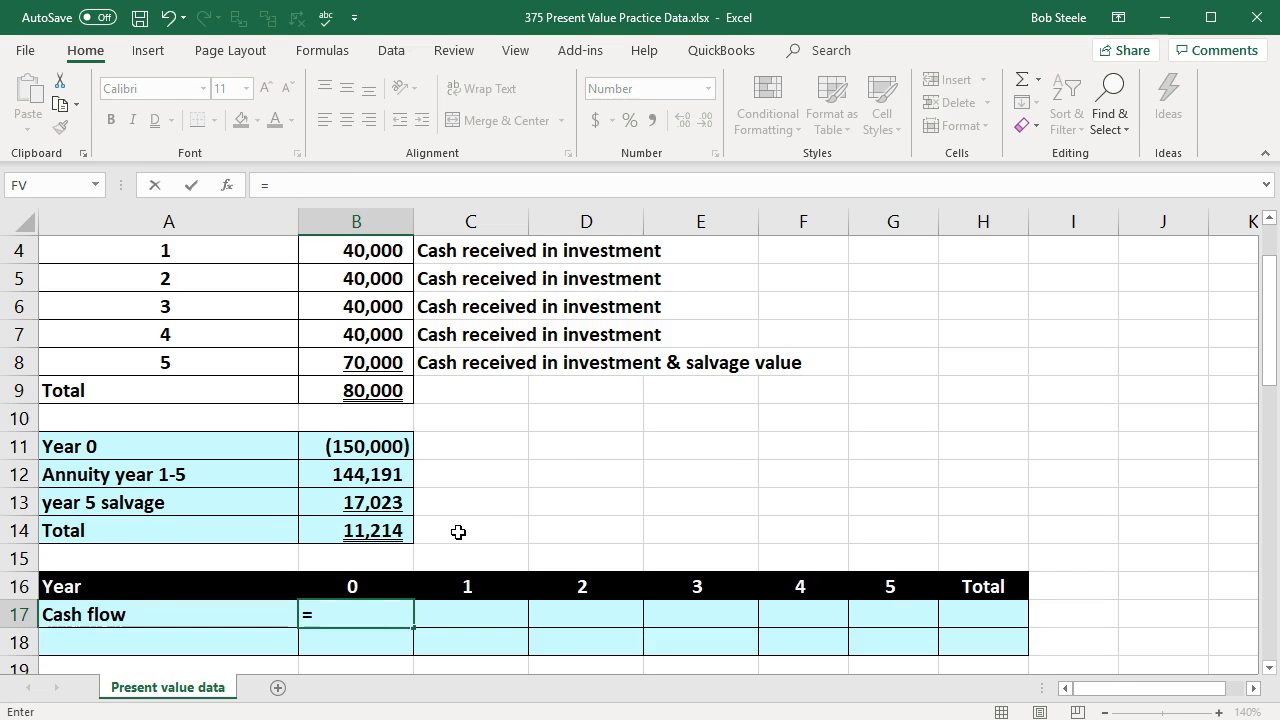
scroll(458, 532, up, 1)
click(371, 317)
key(Tab)
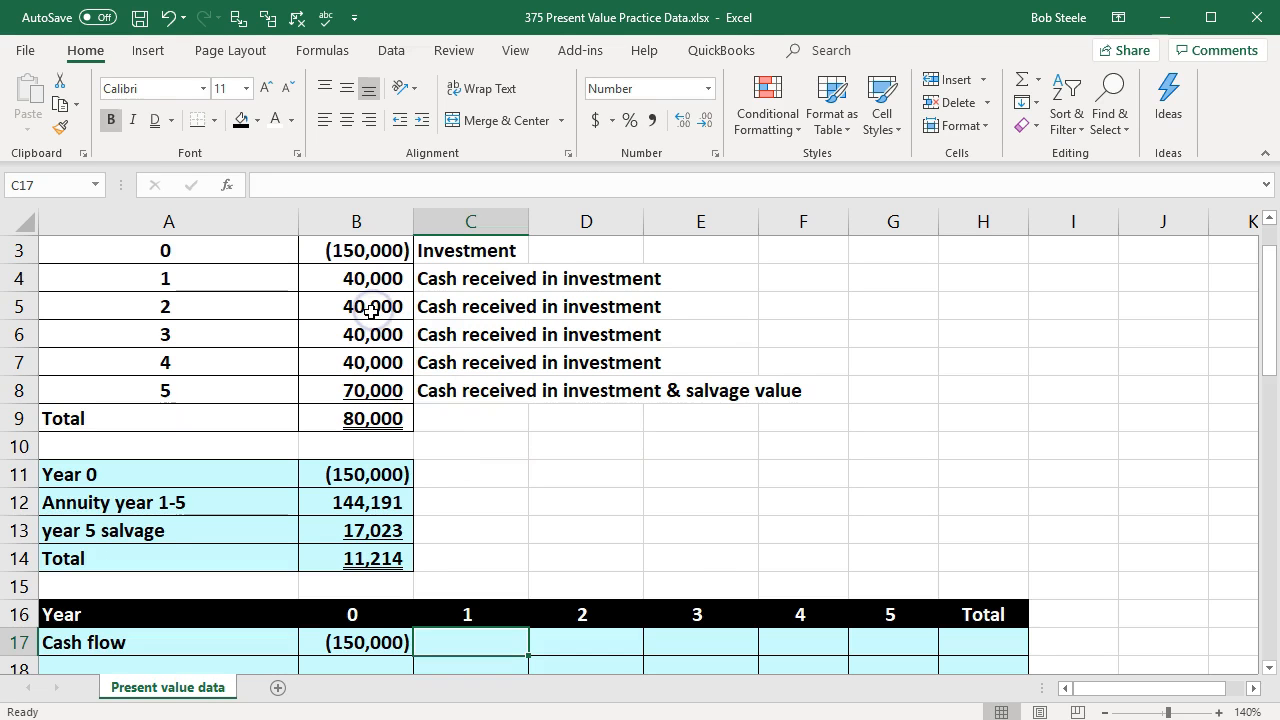
text(=)
click(367, 288)
key(Tab)
text(=)
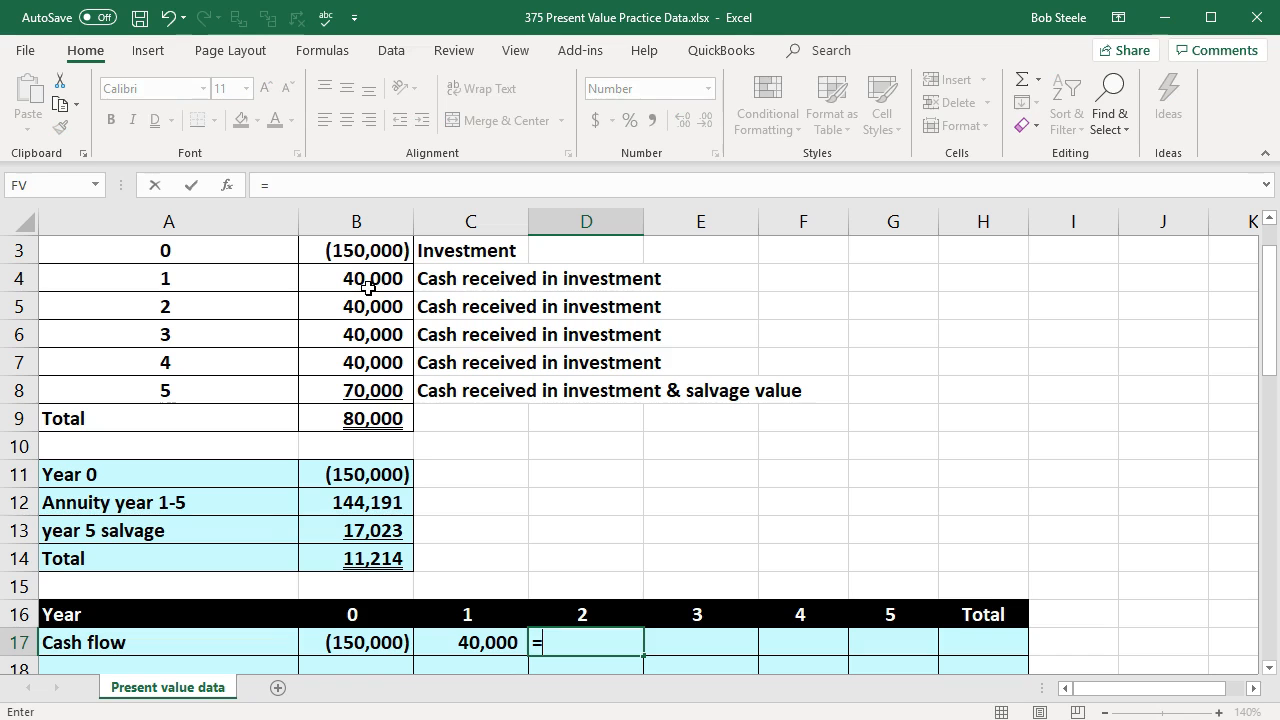
click(367, 294)
key(Tab)
Step: Link the year 3, 4 and 5 cash flows in E17, F17 and G17 to B6, B7 and B8
text(=)
click(364, 330)
key(Tab)
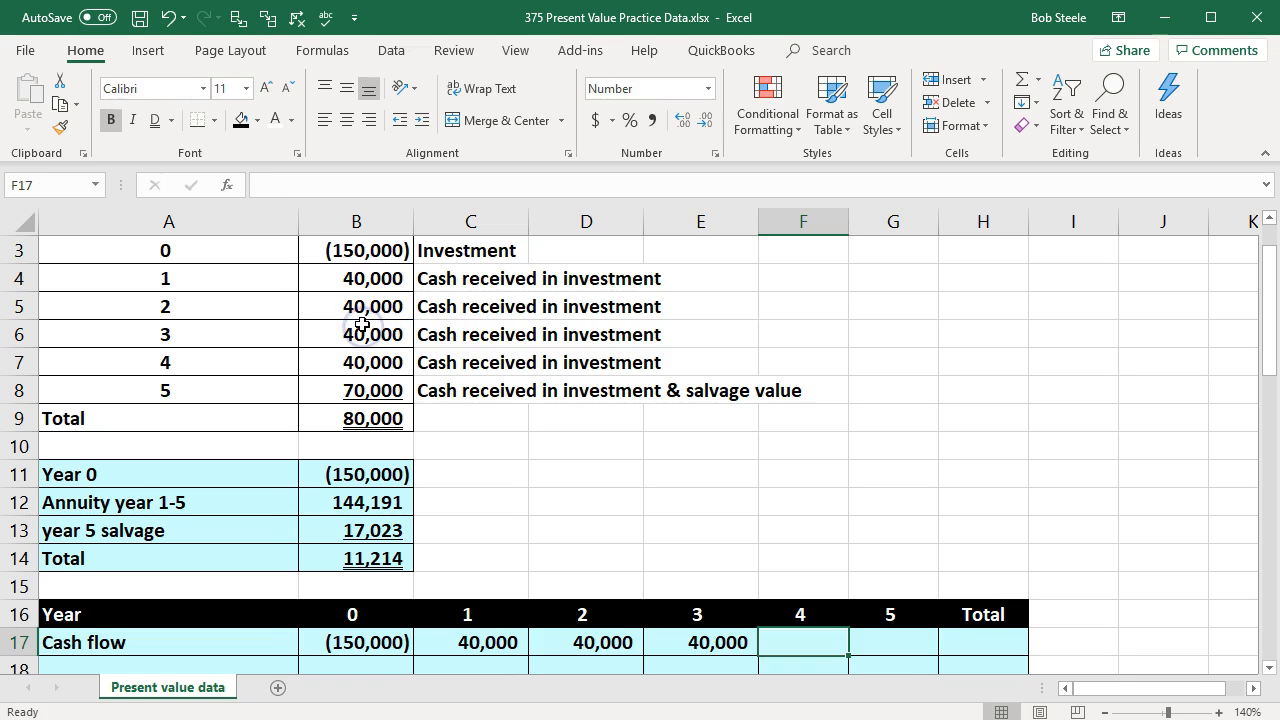
text(=)
click(357, 358)
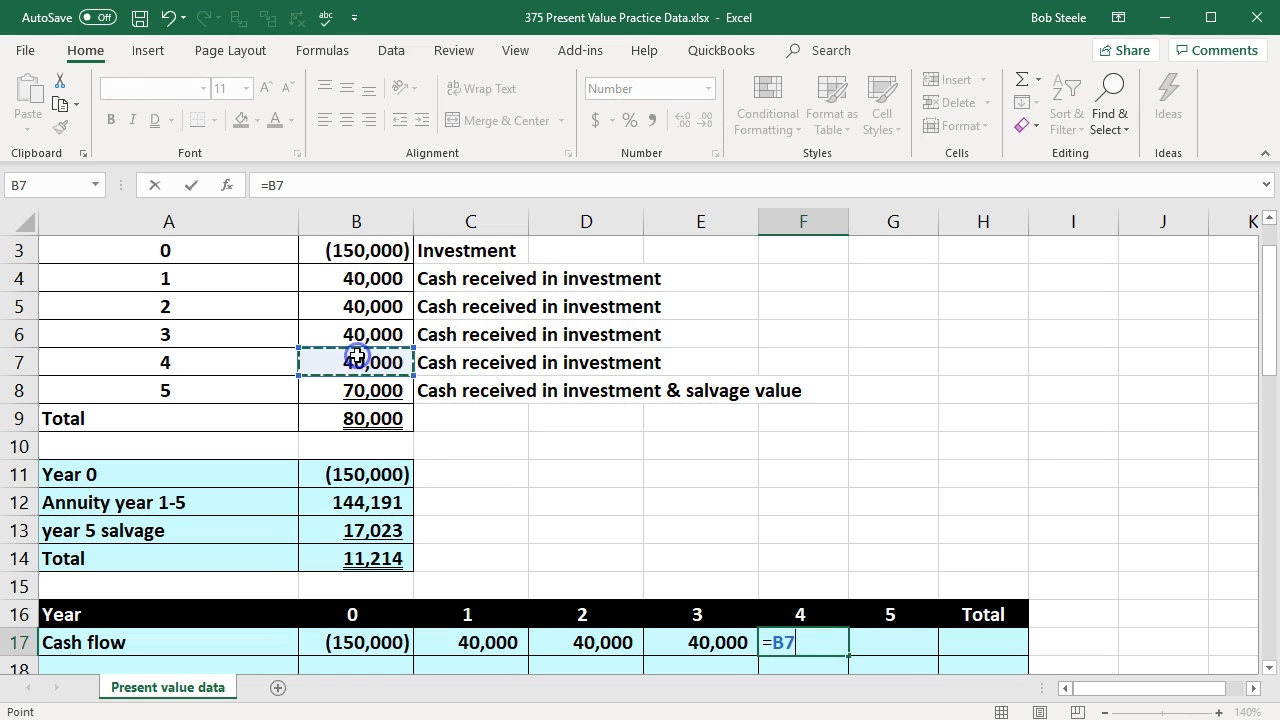
key(Tab)
text(=)
click(360, 392)
key(Tab)
Step: Total the cash flows for years 0 to 5 in H17 with a SUM of B17:G17
scroll(500, 443, down, 1)
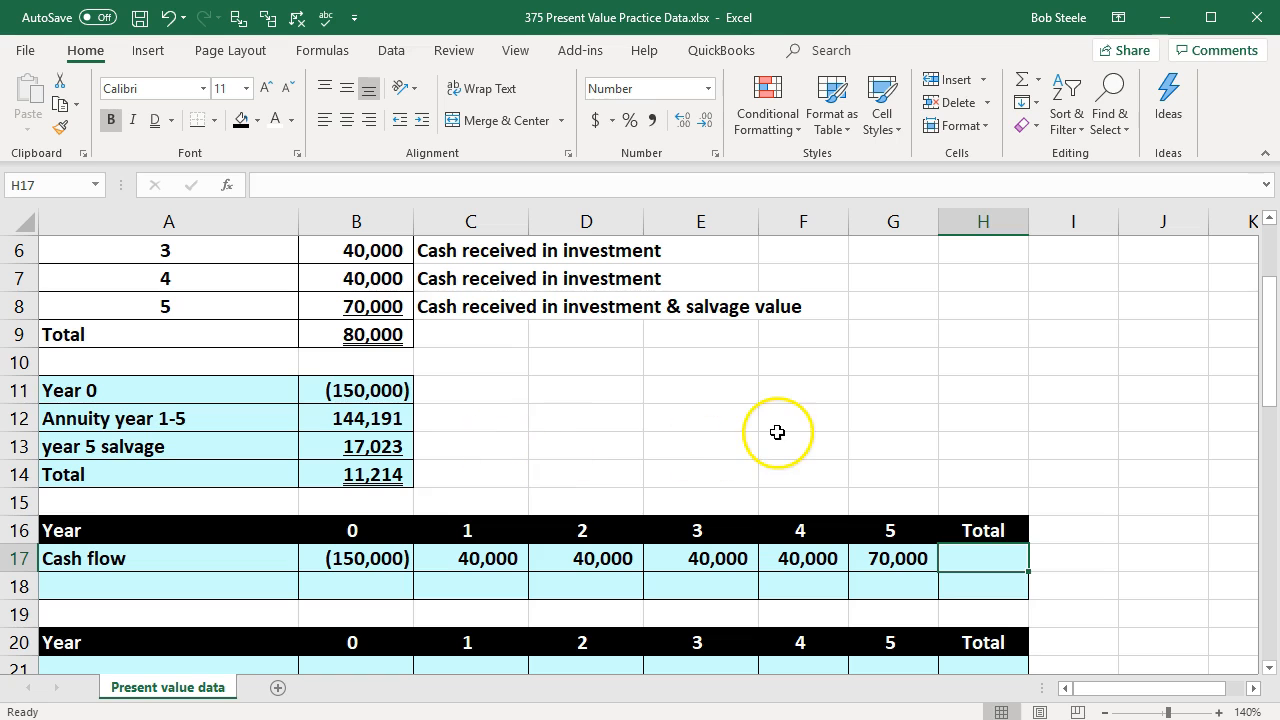
text(=sum()
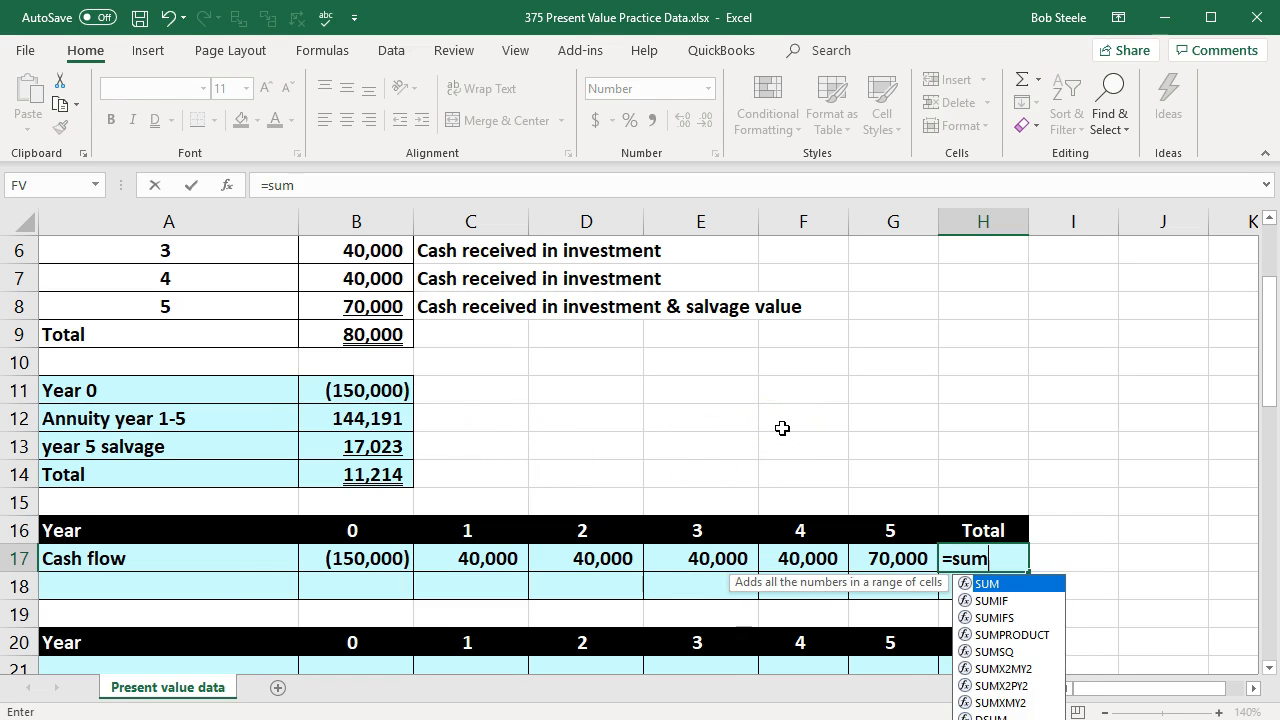
key(Left)
key(shift+Left)
key(shift+Left)
key(shift+Left)
key(shift+Left)
key(shift+Left)
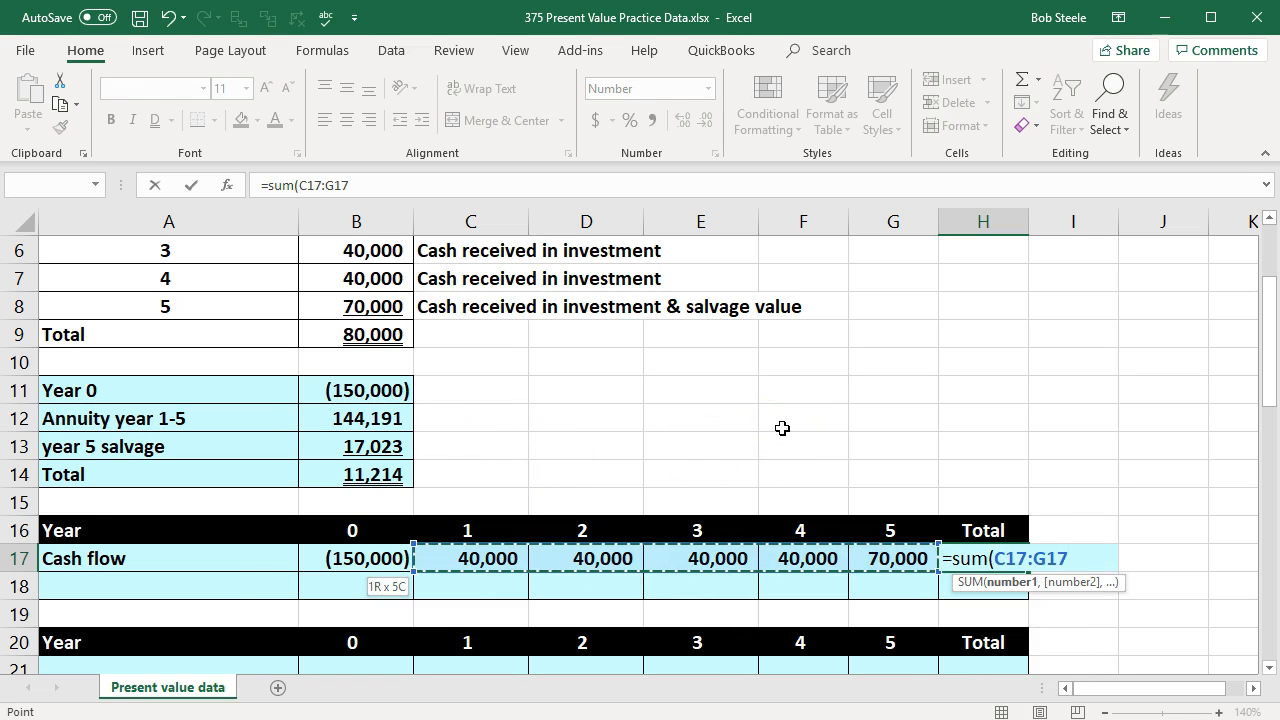
key(Return)
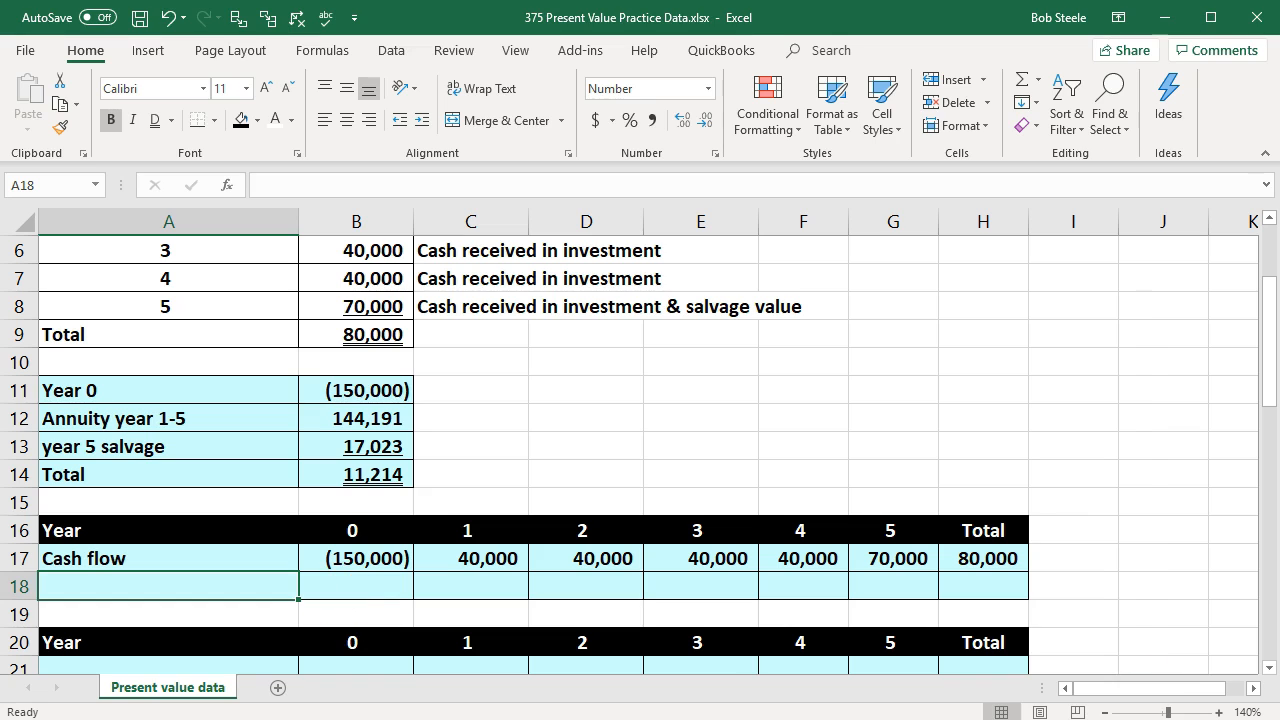
Step: Paste the label "Present value" into A18 beneath the Cash flow label
click(360, 719)
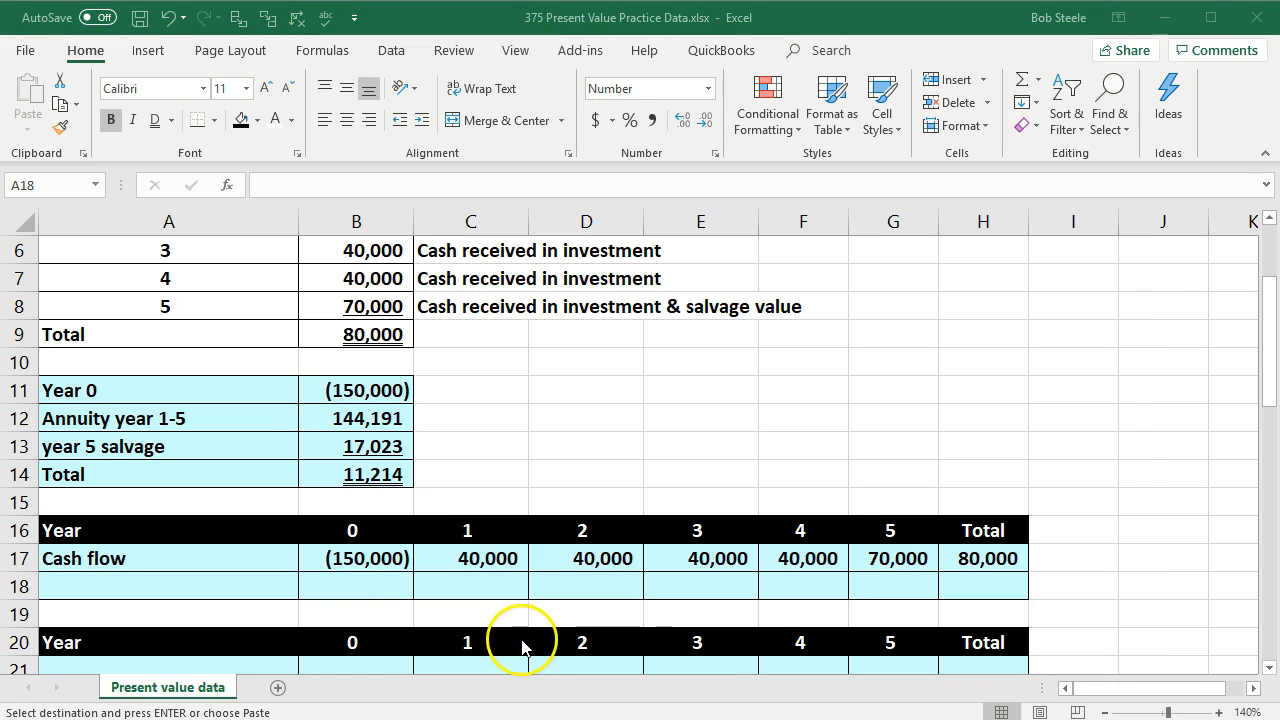
click(467, 598)
text(Present value)
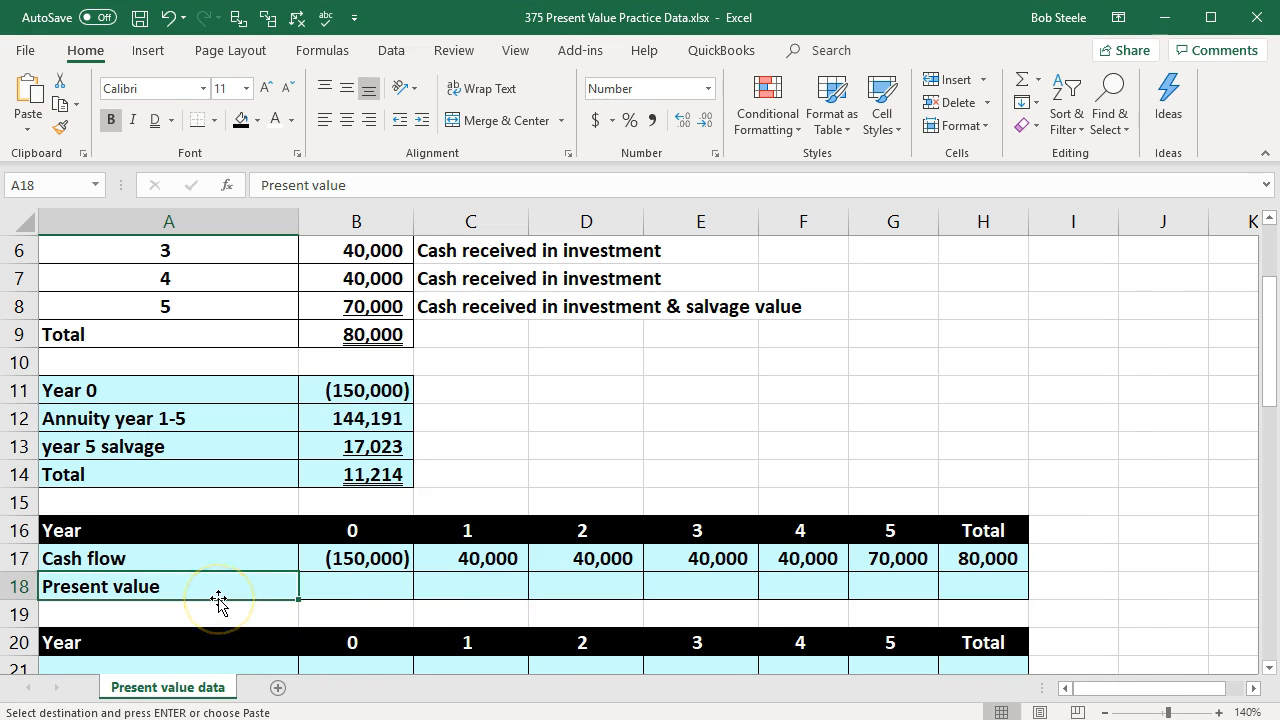
Step: Set the year 0 present value in B18 equal to the cash flow in B17
key(Right)
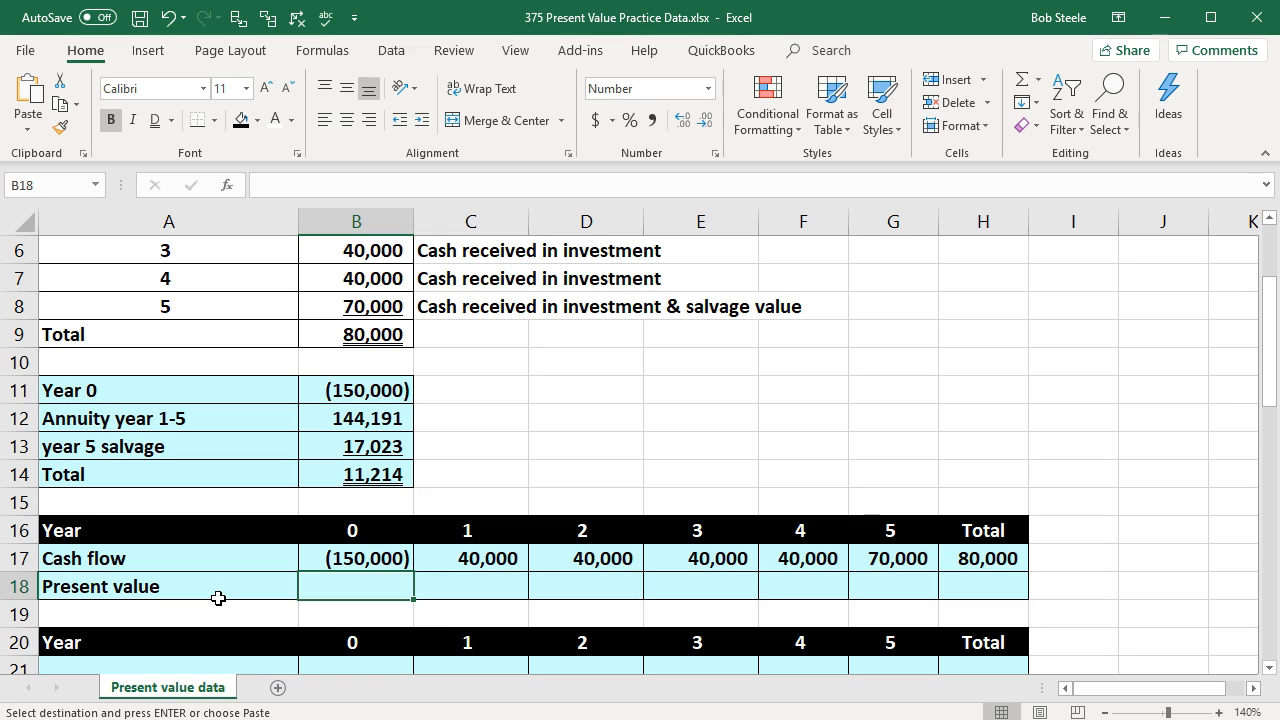
scroll(218, 598, down, 1)
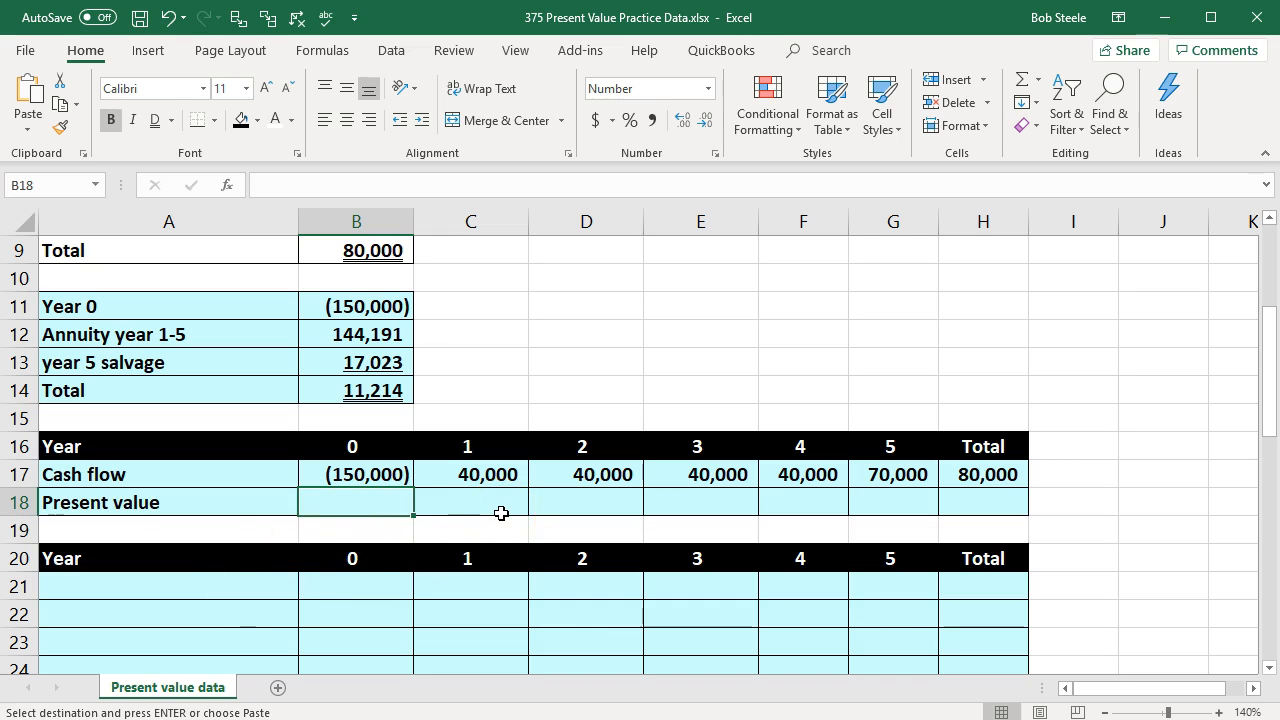
scroll(545, 611, up, 1)
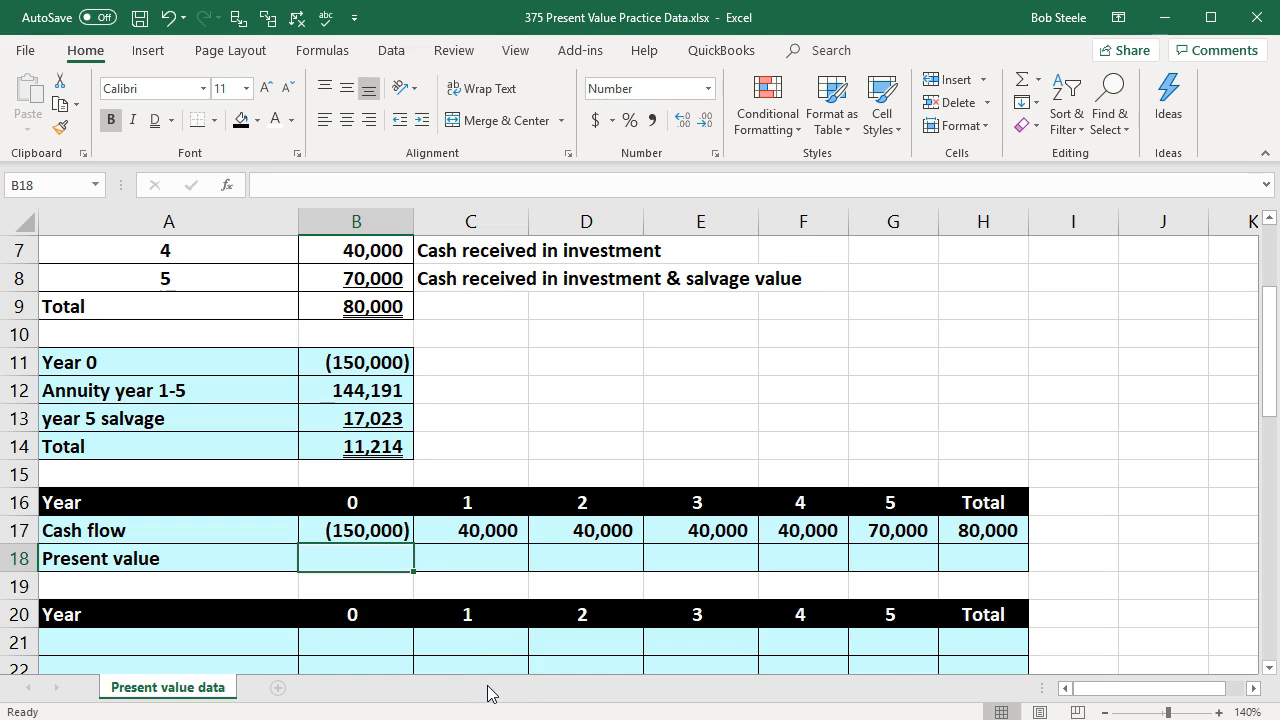
text(=)
key(Up)
key(Tab)
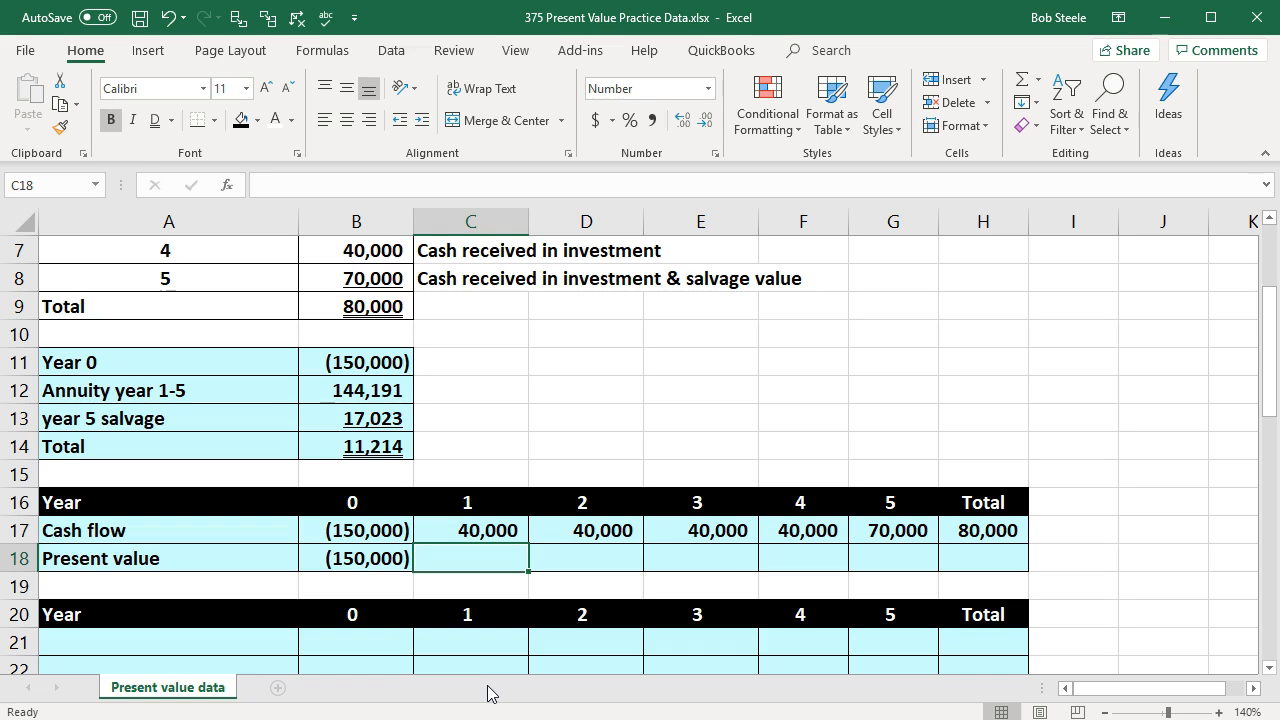
Step: Calculate the year 1 present value in C18 with -PV, using rate B1, period C16, payment 0 and future value C17
text(-)
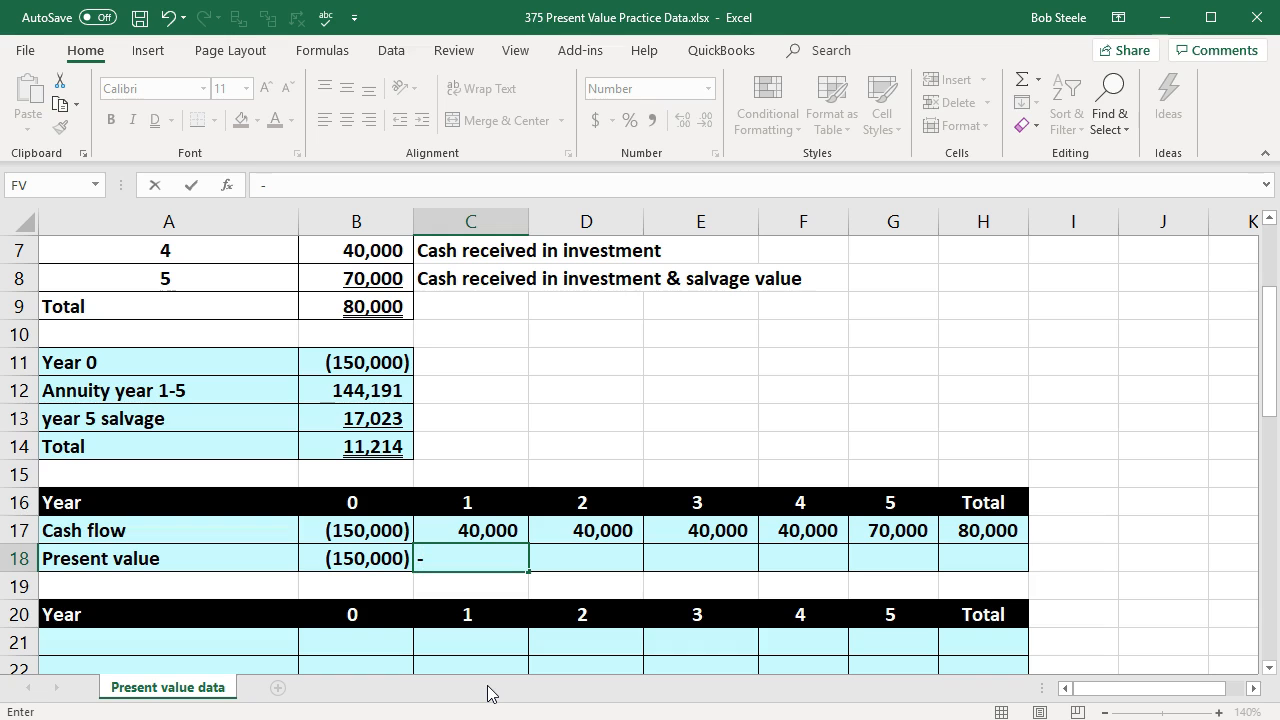
text(pv)
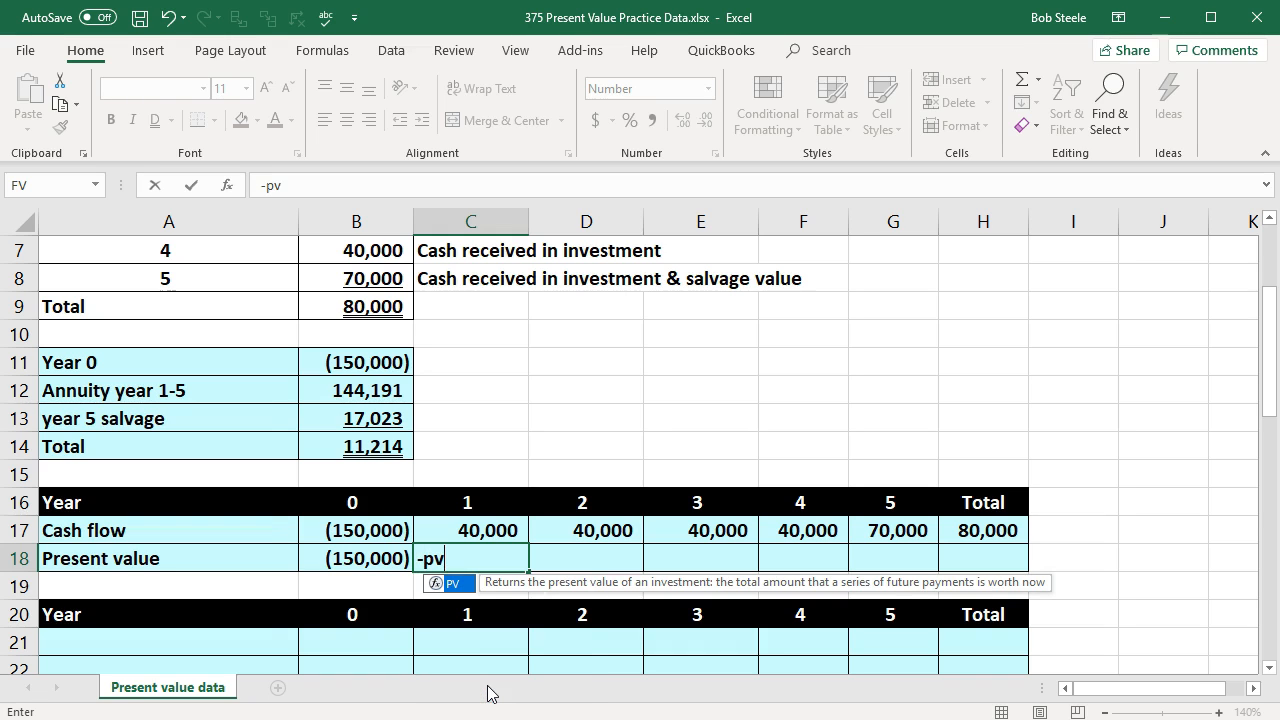
double_click(447, 584)
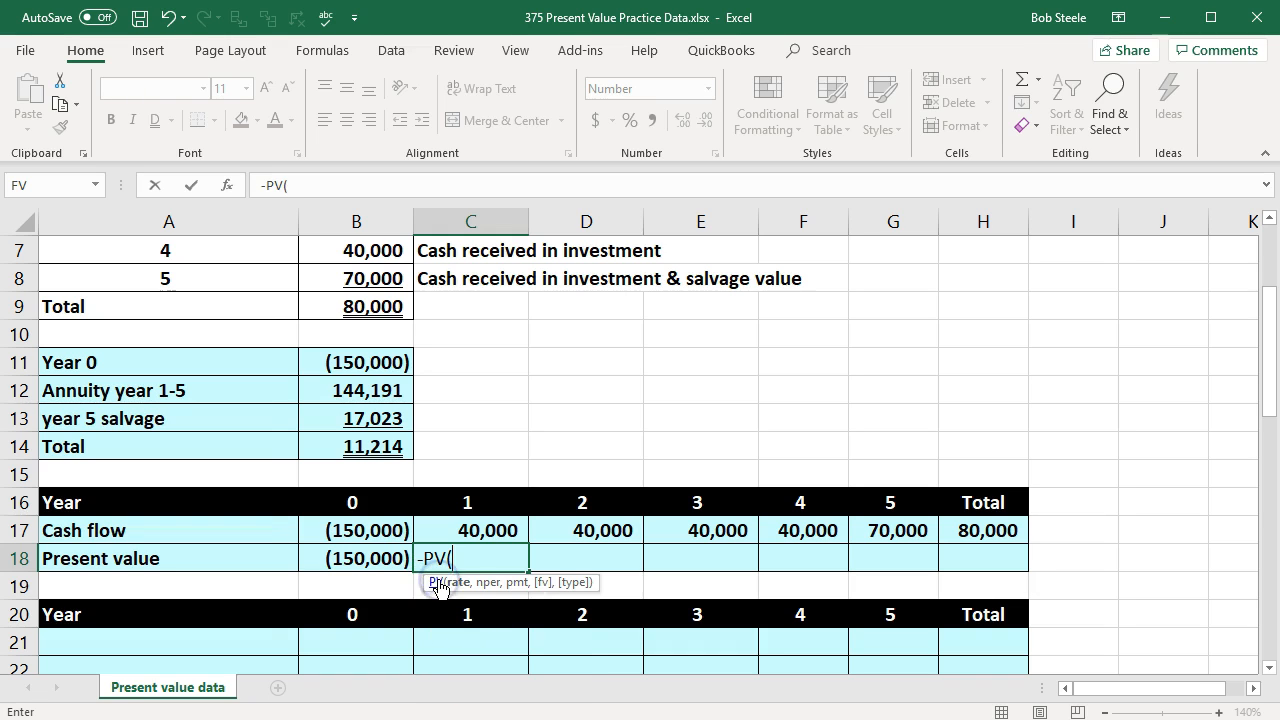
scroll(400, 390, up, 2)
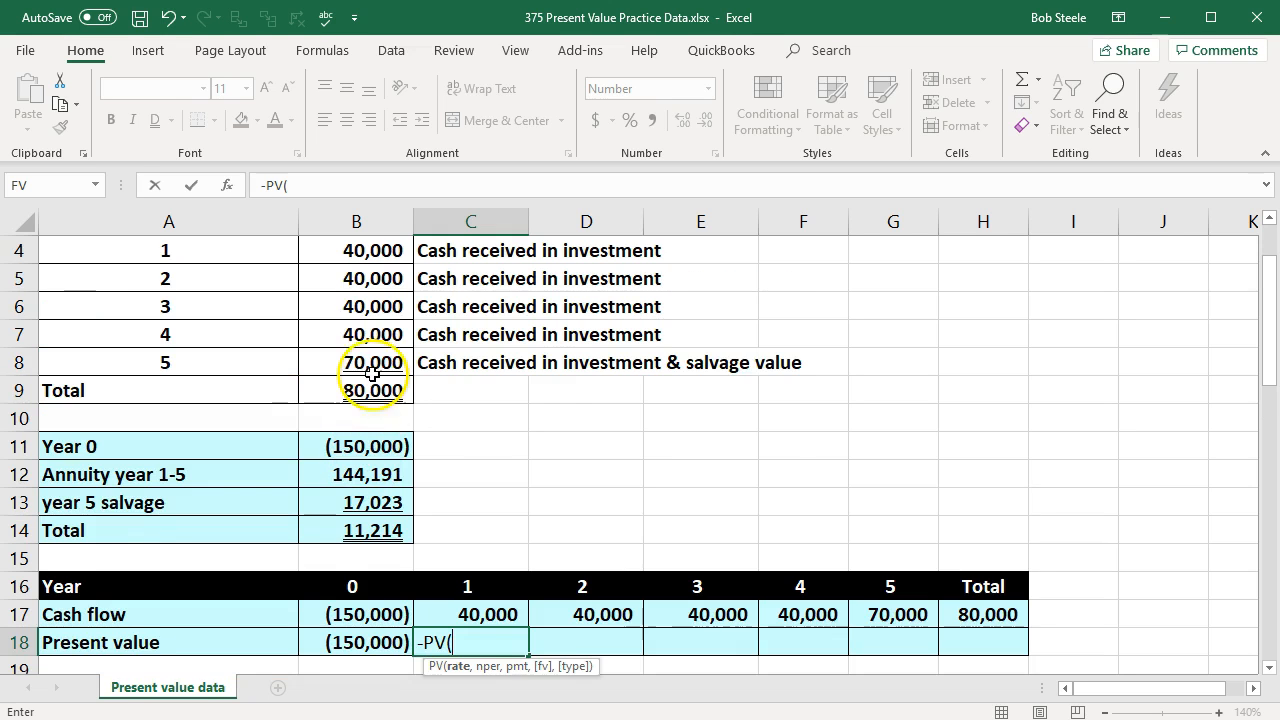
click(363, 257)
scroll(560, 420, down, 2)
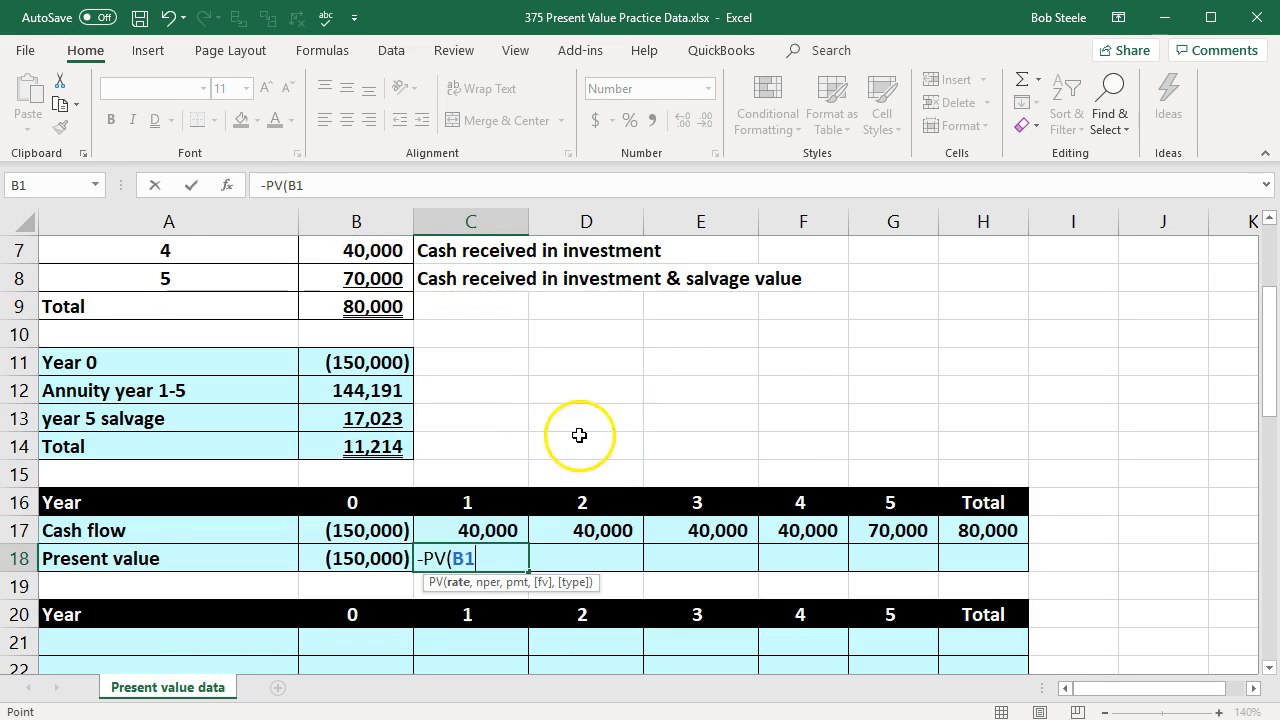
text(,)
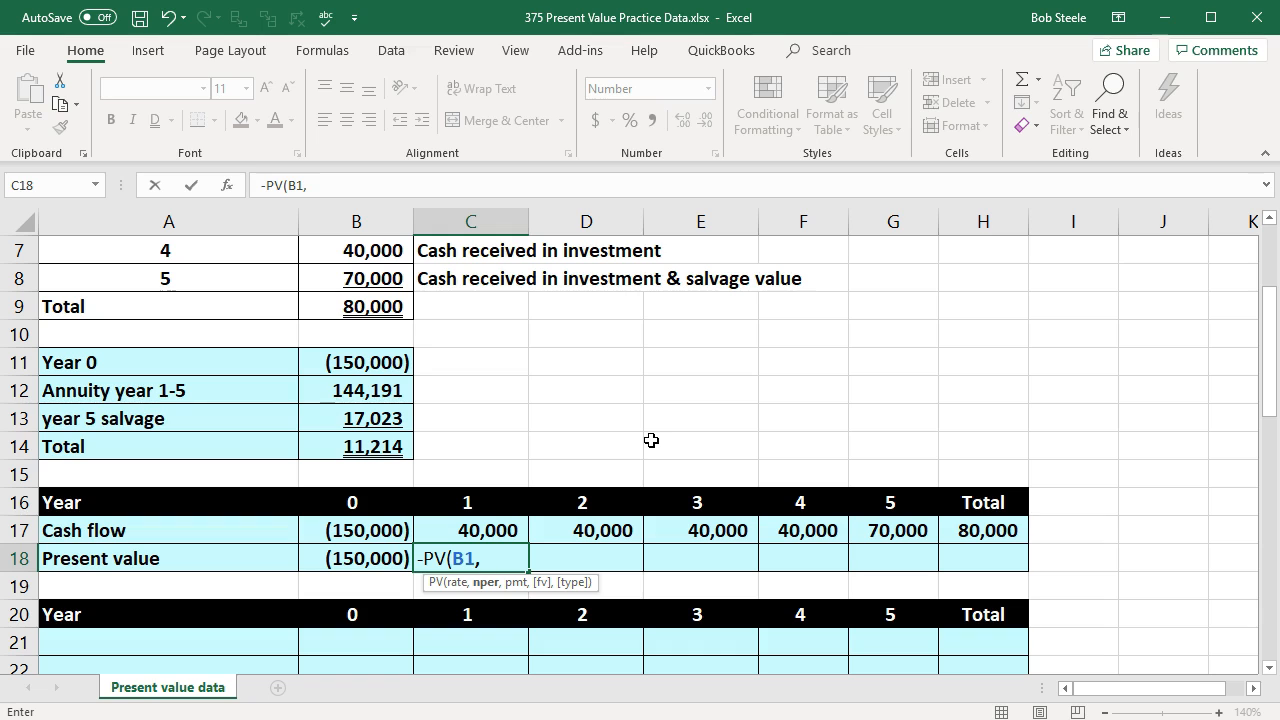
click(503, 508)
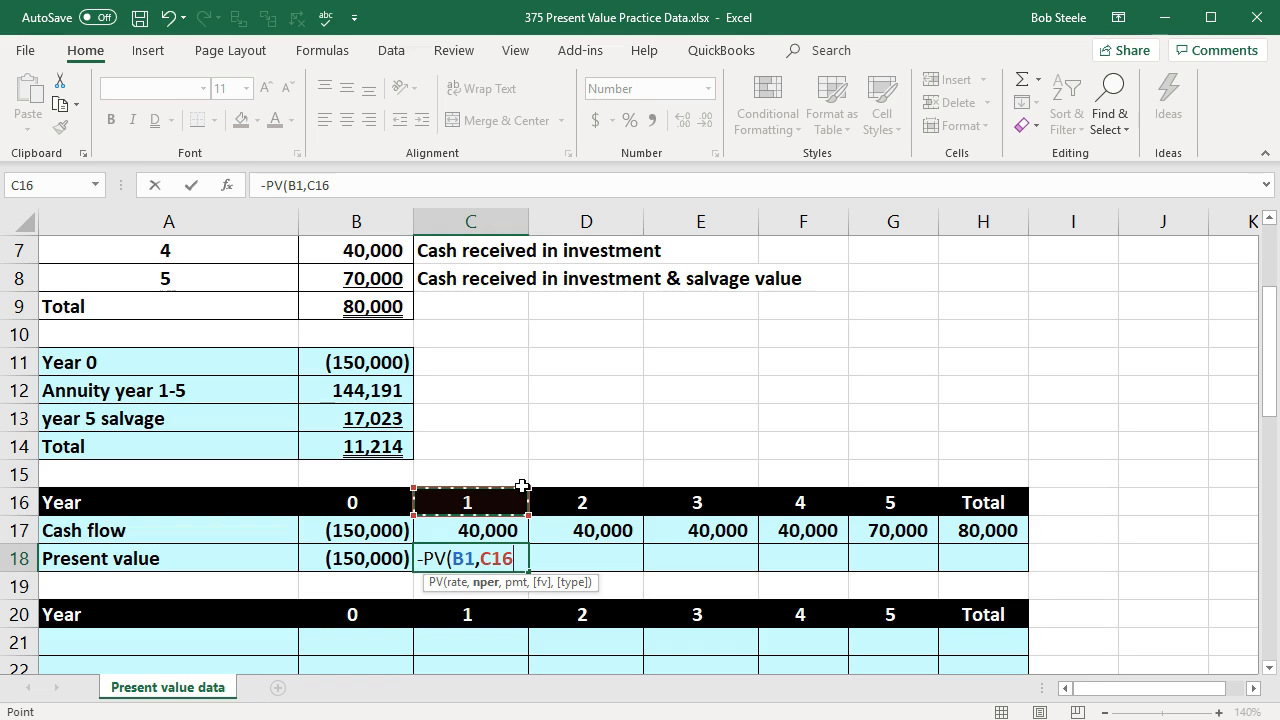
text(,)
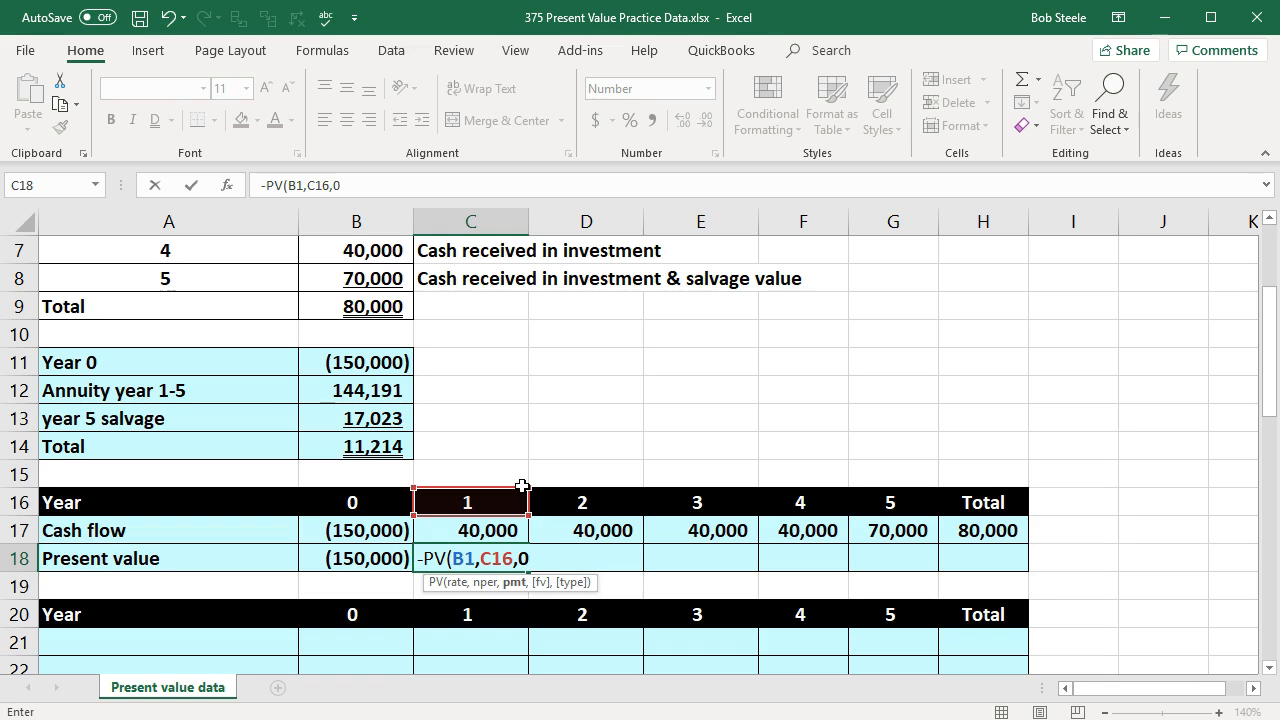
text(0,)
click(505, 535)
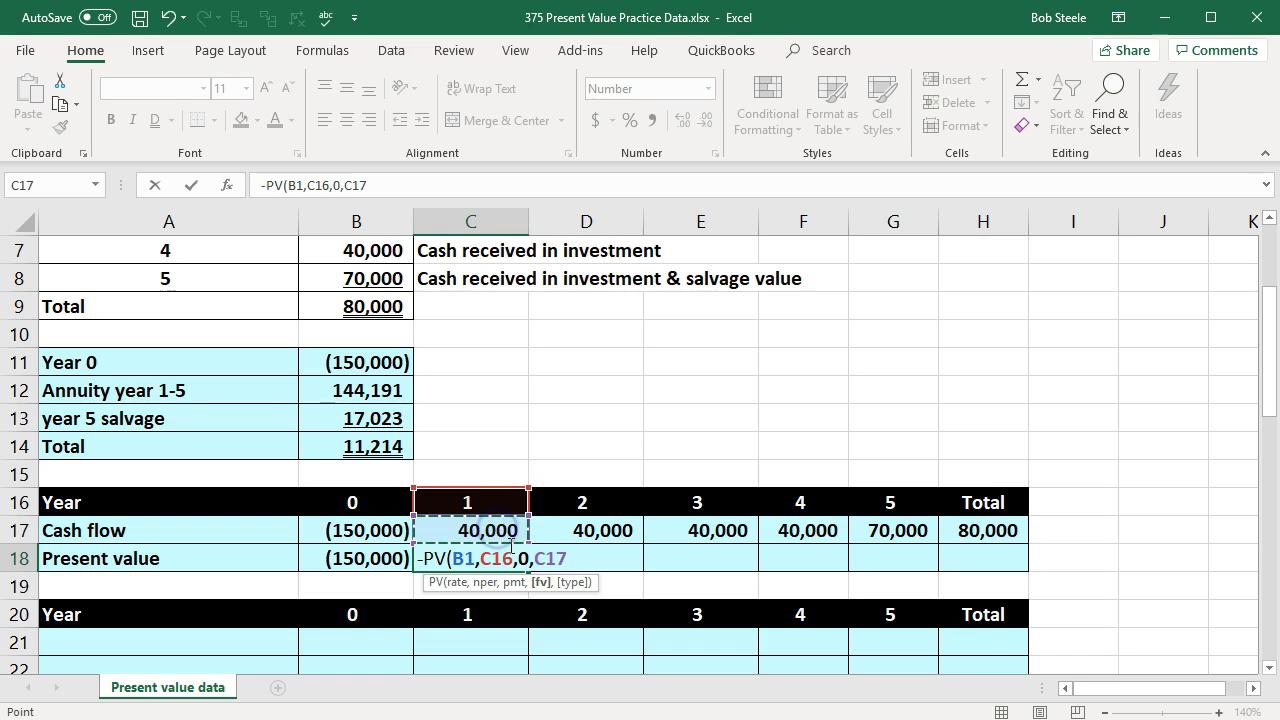
text())
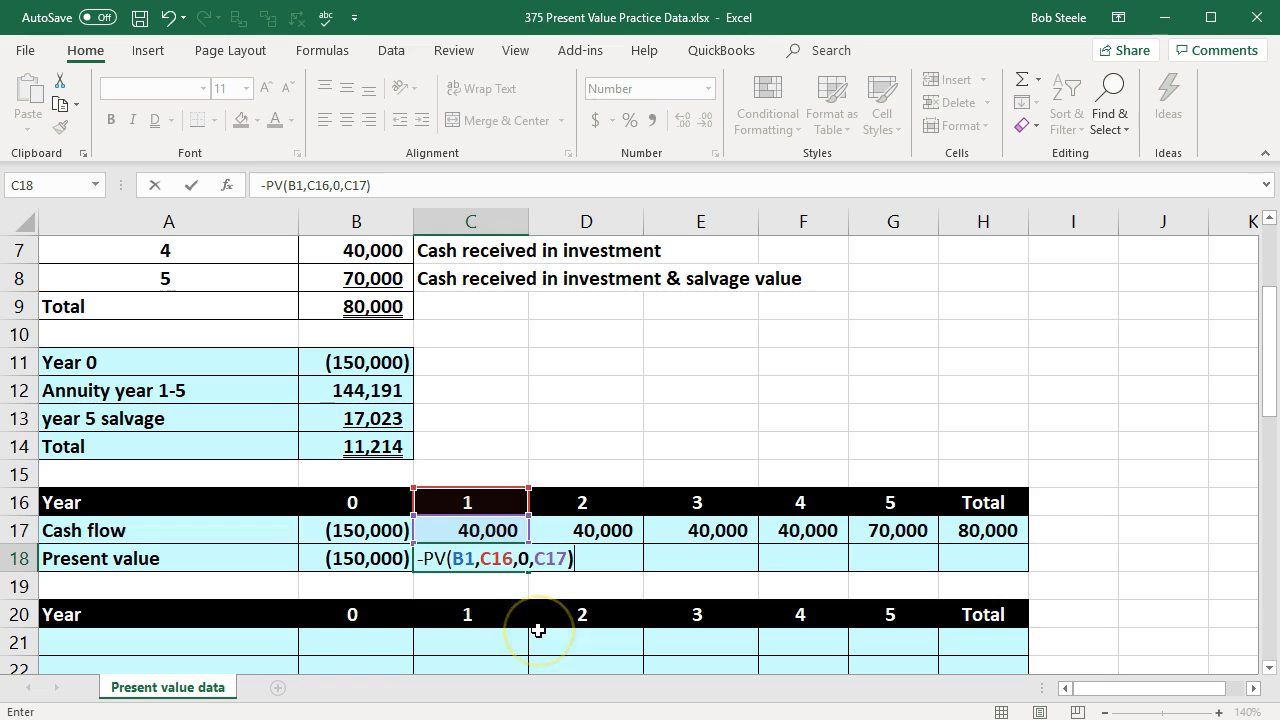
key(Return)
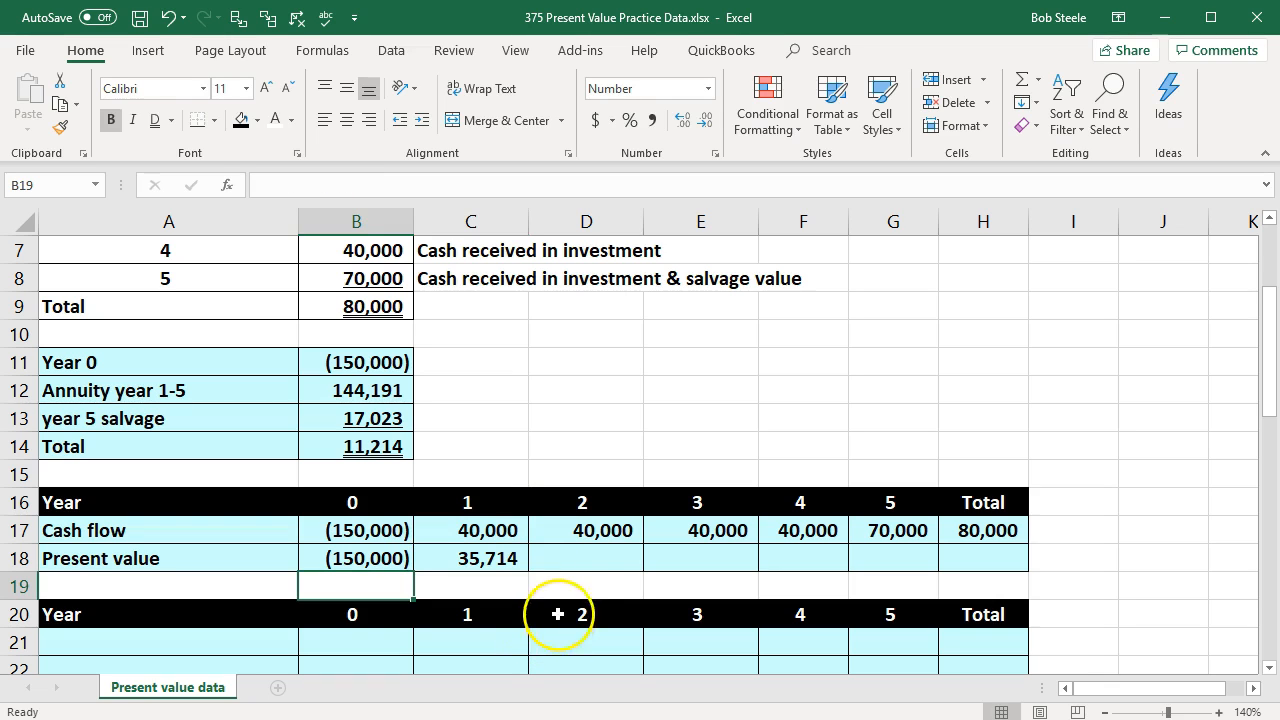
Step: Calculate the year 2 present value in D18 with -PV, using rate B1, period D16, payment 0 and future value D17
click(583, 557)
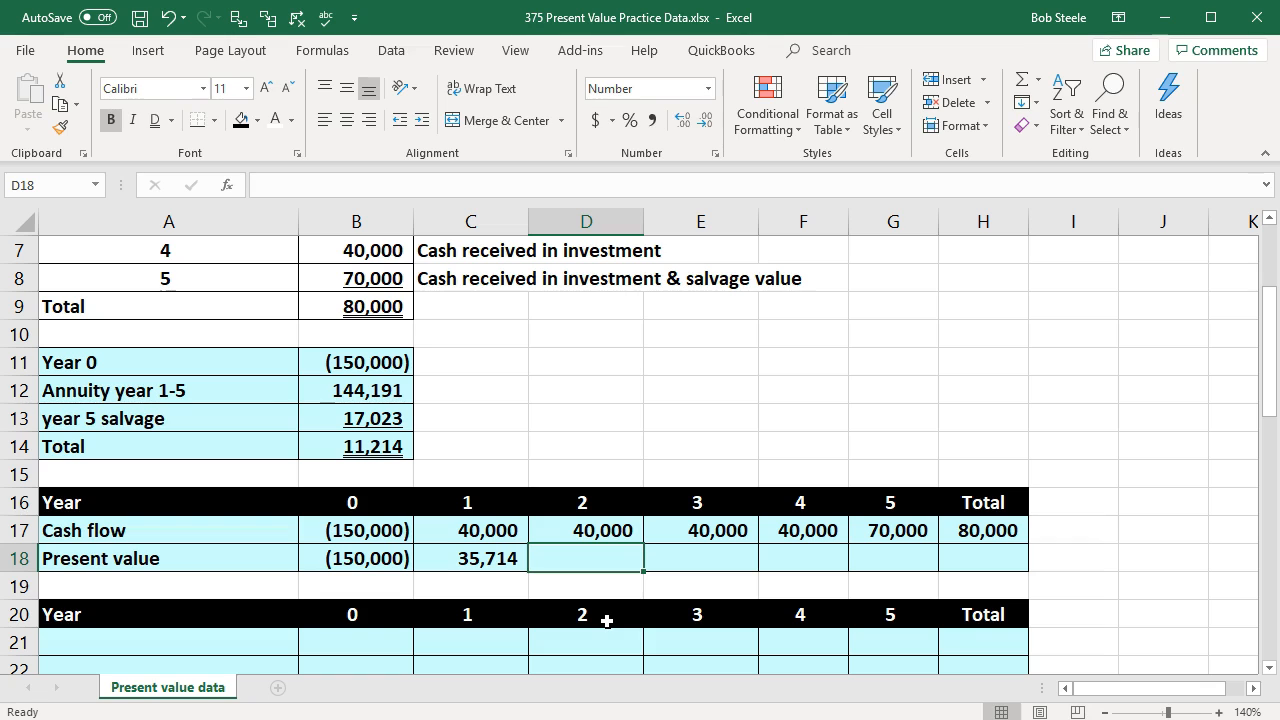
text(-PV)
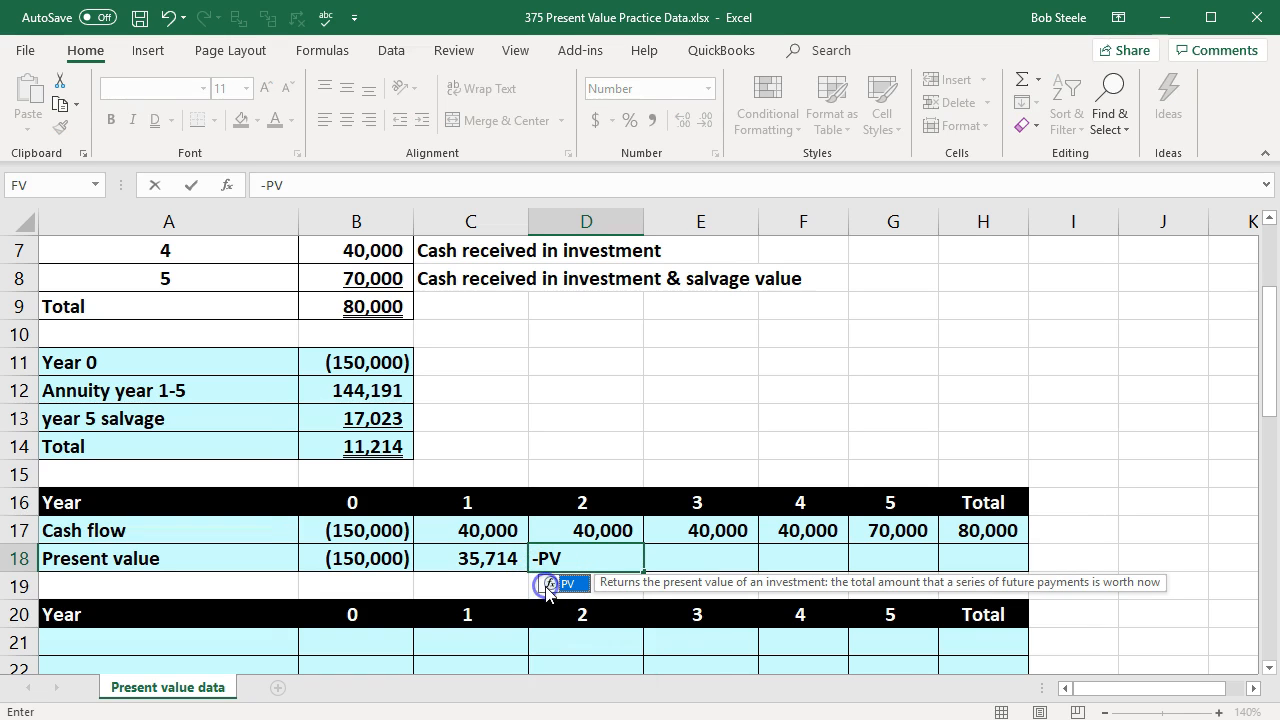
double_click(549, 585)
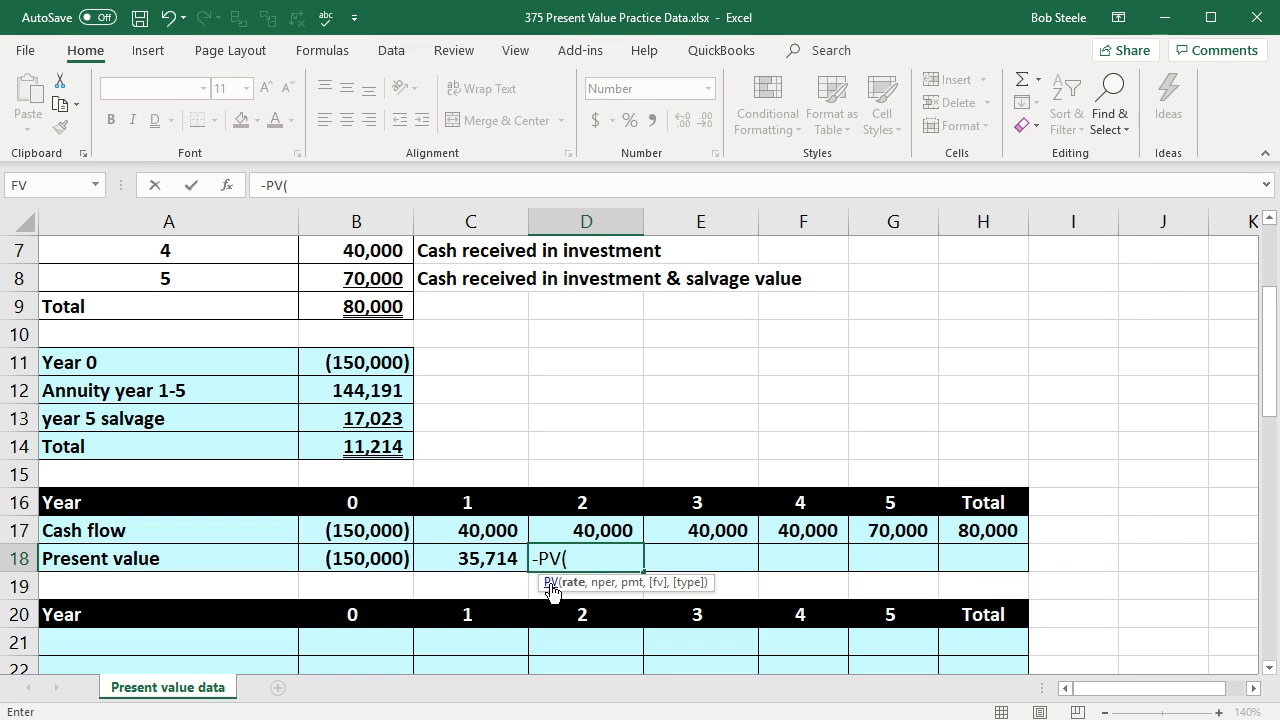
scroll(449, 434, up, 1)
scroll(449, 434, up, 1)
click(398, 251)
scroll(460, 360, down, 2)
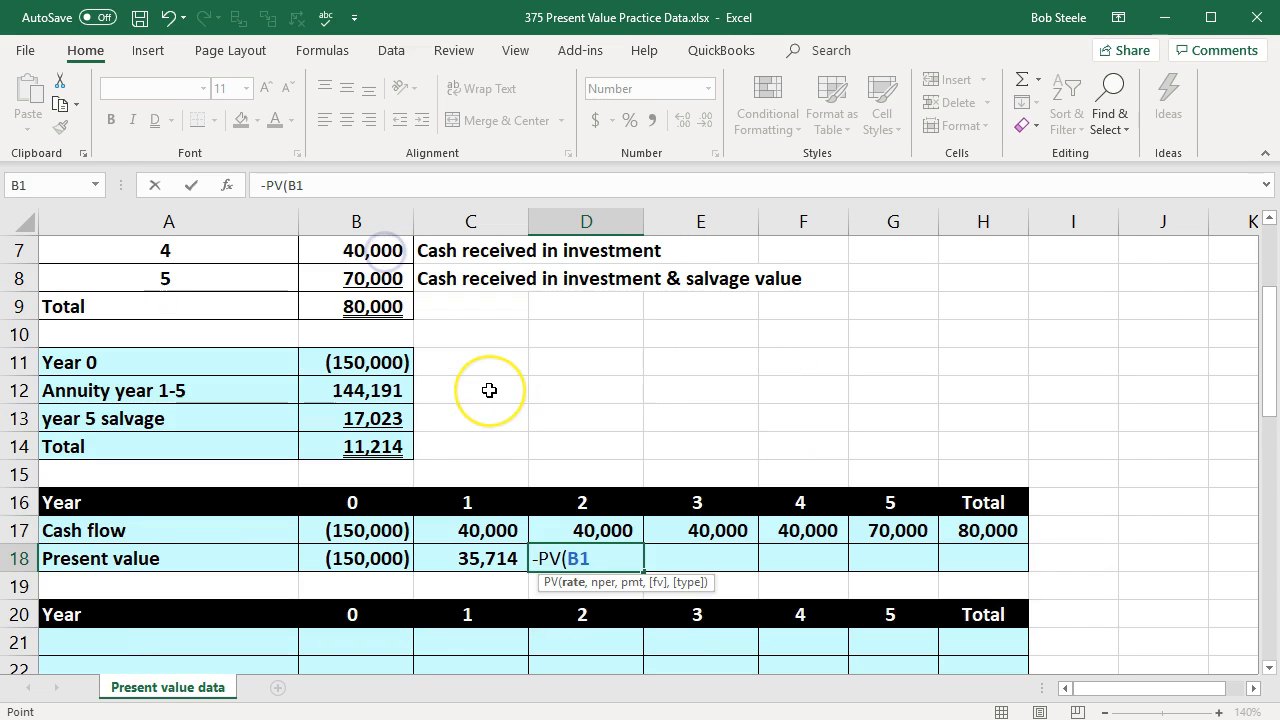
text(,)
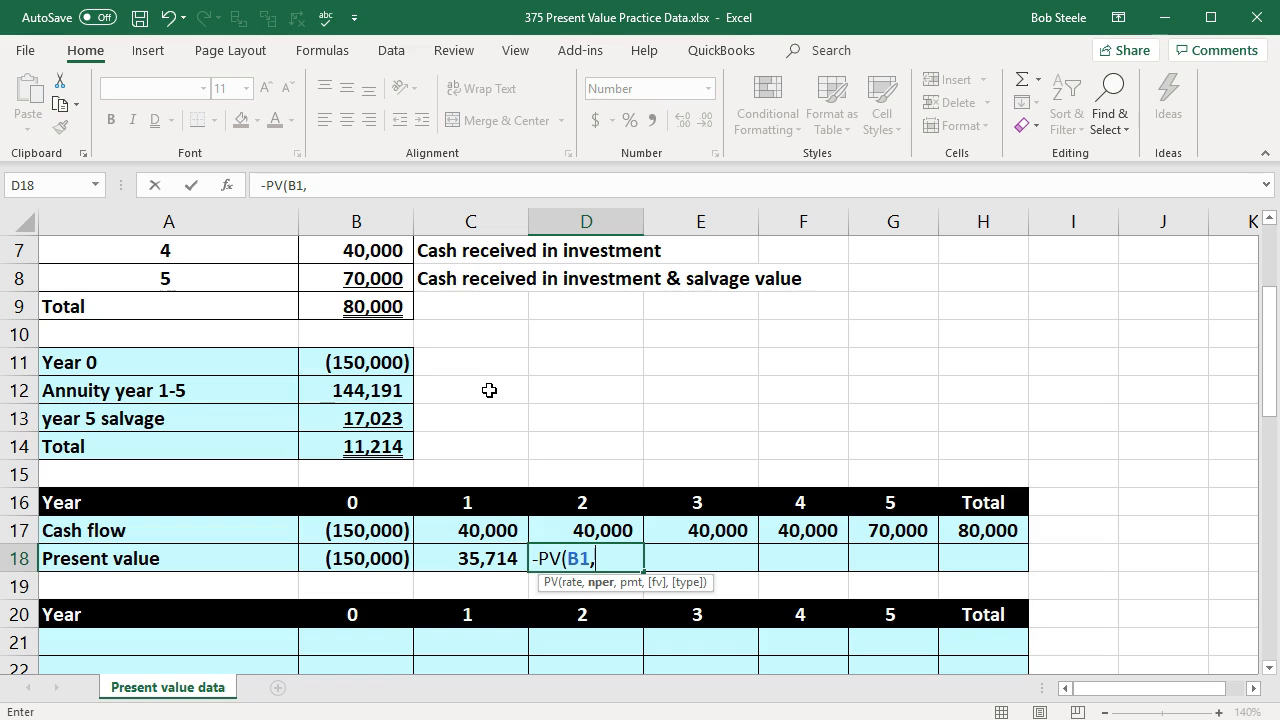
click(583, 496)
text(,)
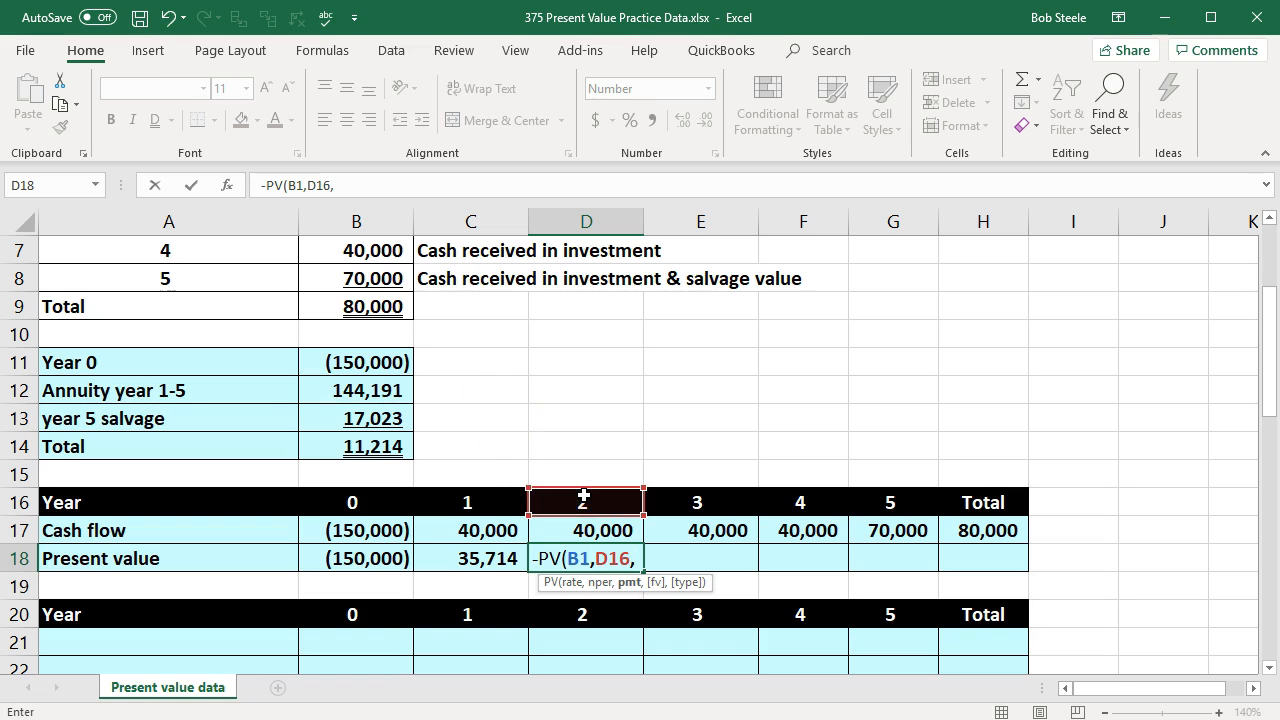
text(0,)
click(619, 528)
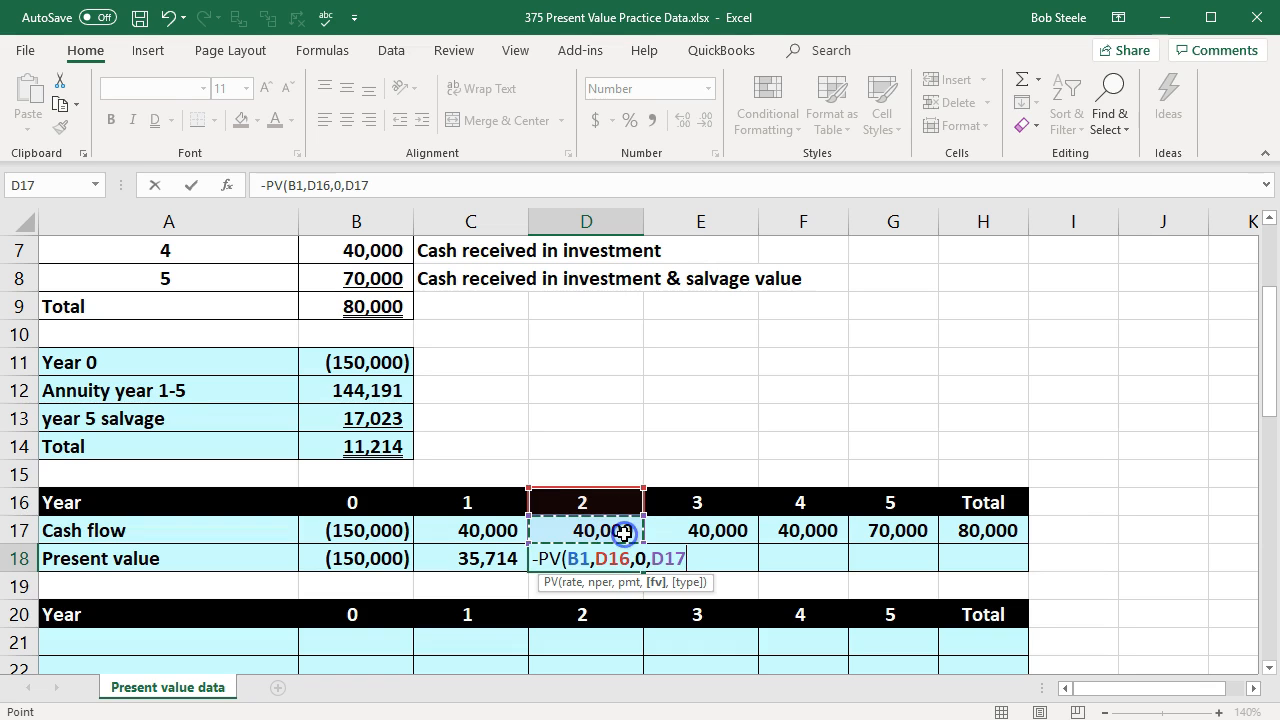
key(Tab)
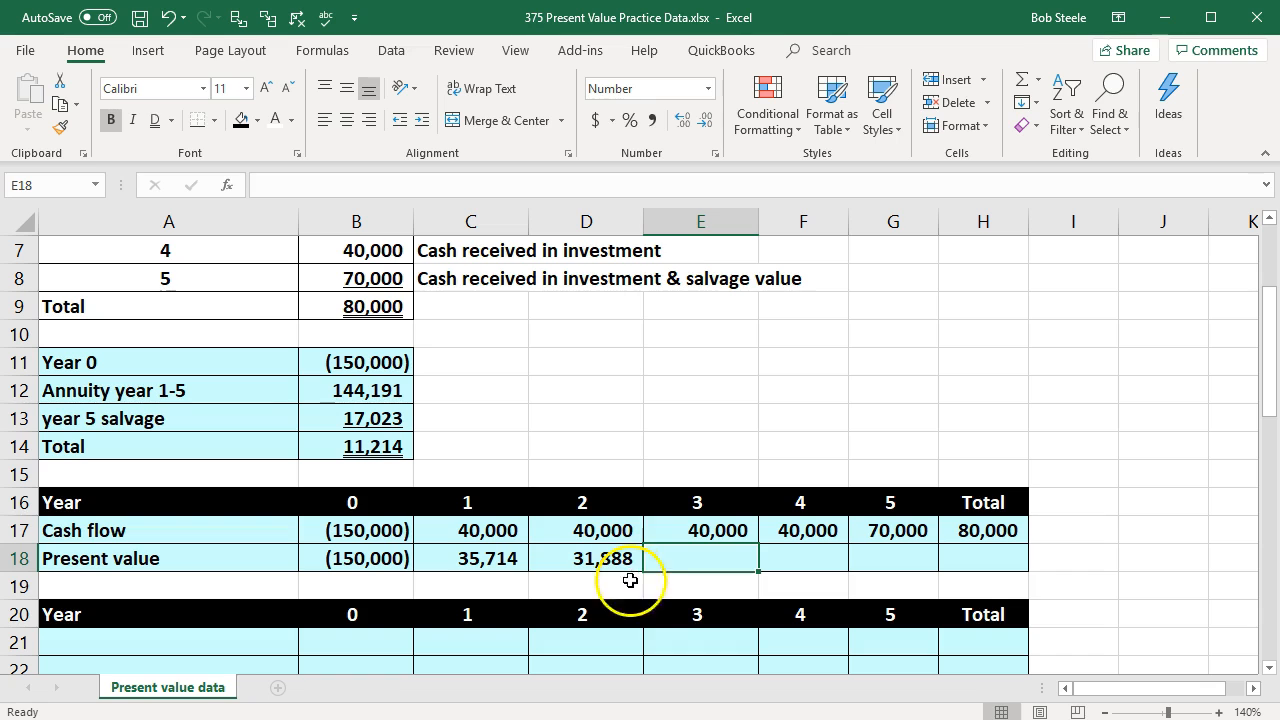
Step: Calculate the year 3 present value in E18 with -PV, using rate B1, period E16, payment 0 and future value E17
text(-)
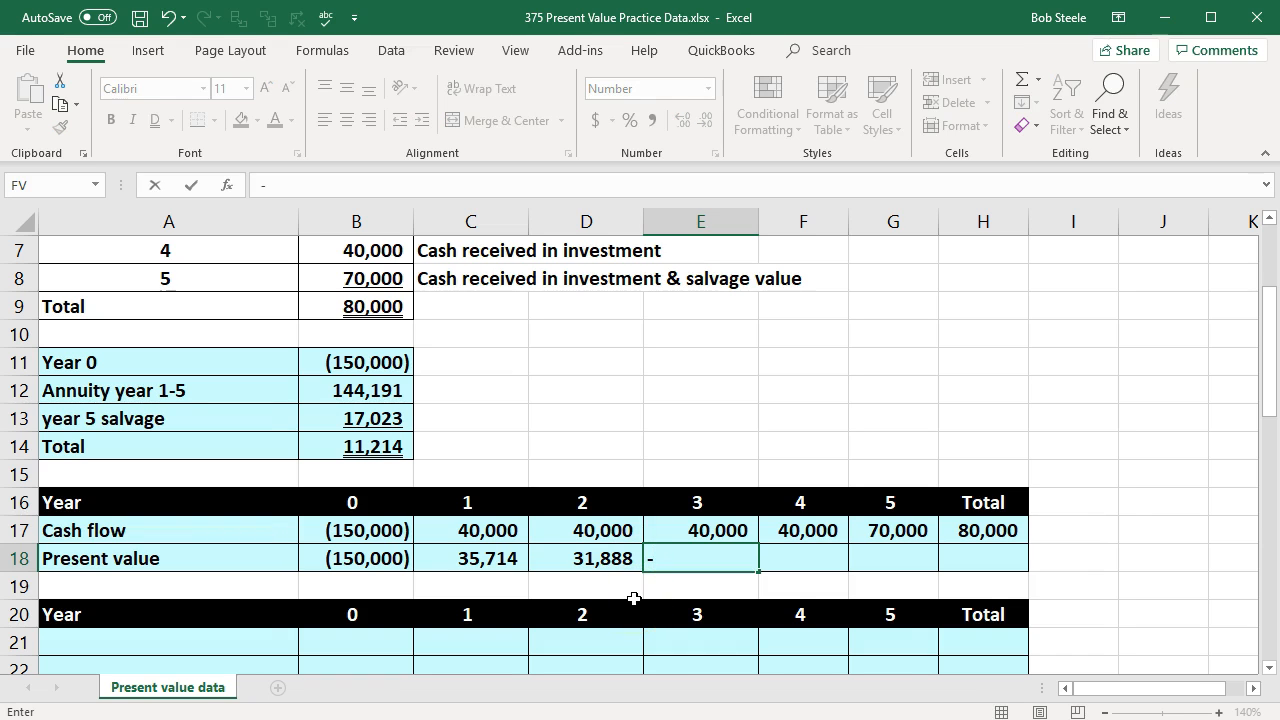
text(pv)
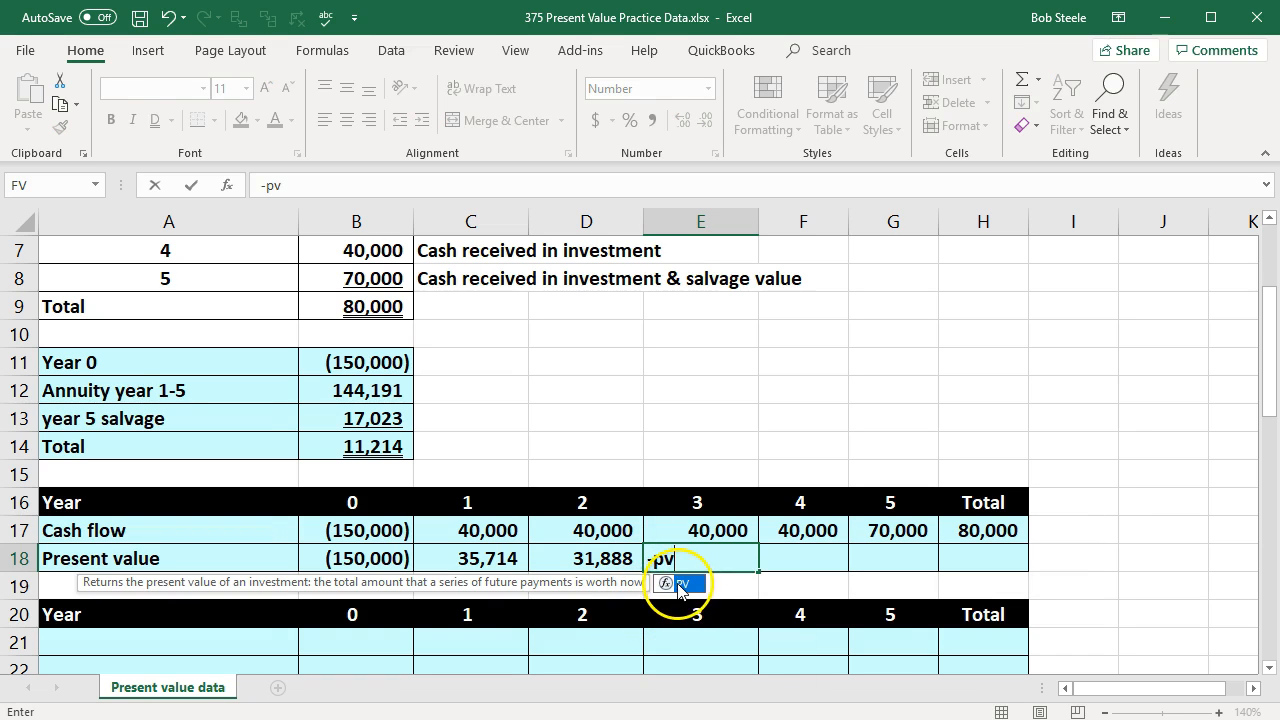
double_click(680, 583)
scroll(593, 640, up, 2)
click(340, 249)
scroll(600, 480, down, 2)
text(,)
click(716, 494)
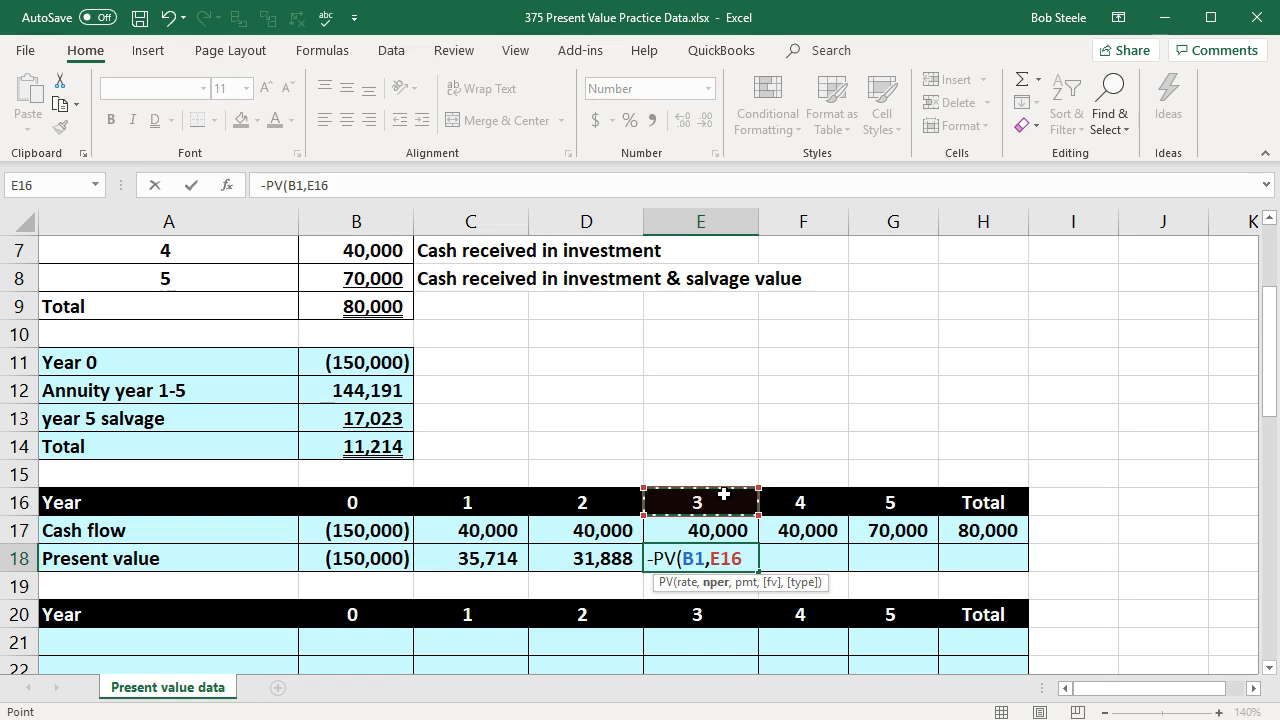
text(,0,)
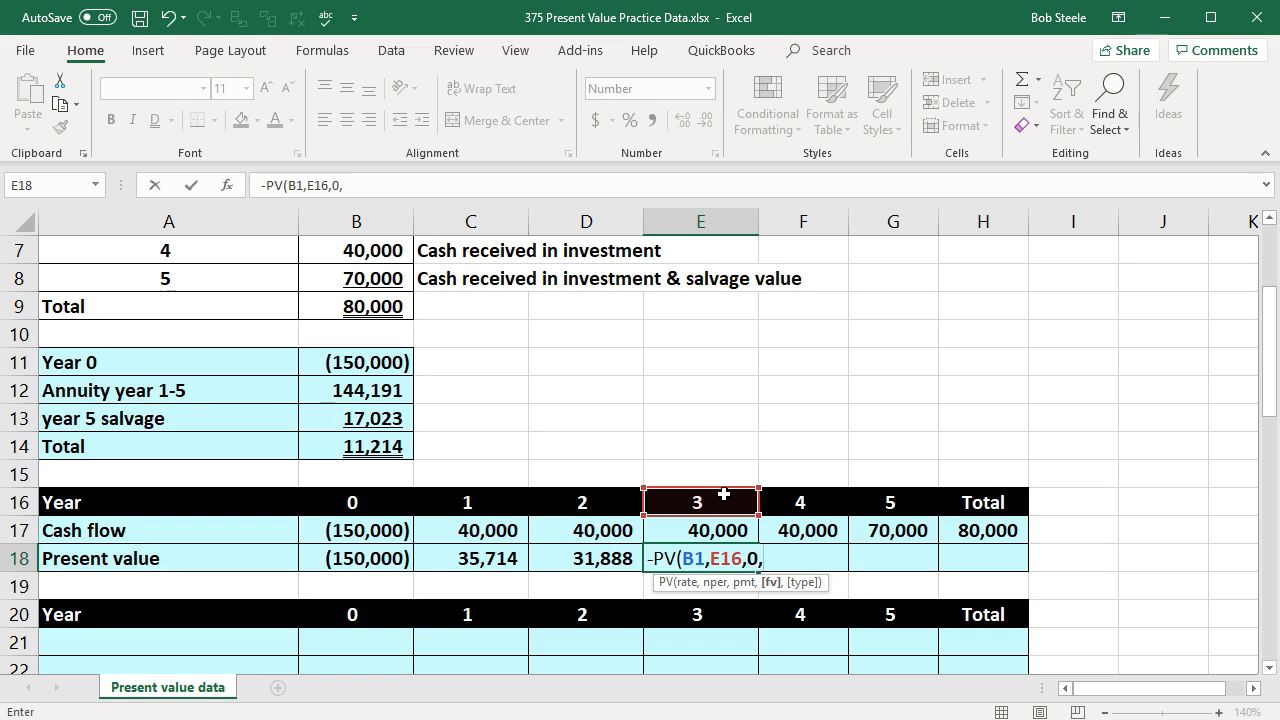
click(717, 532)
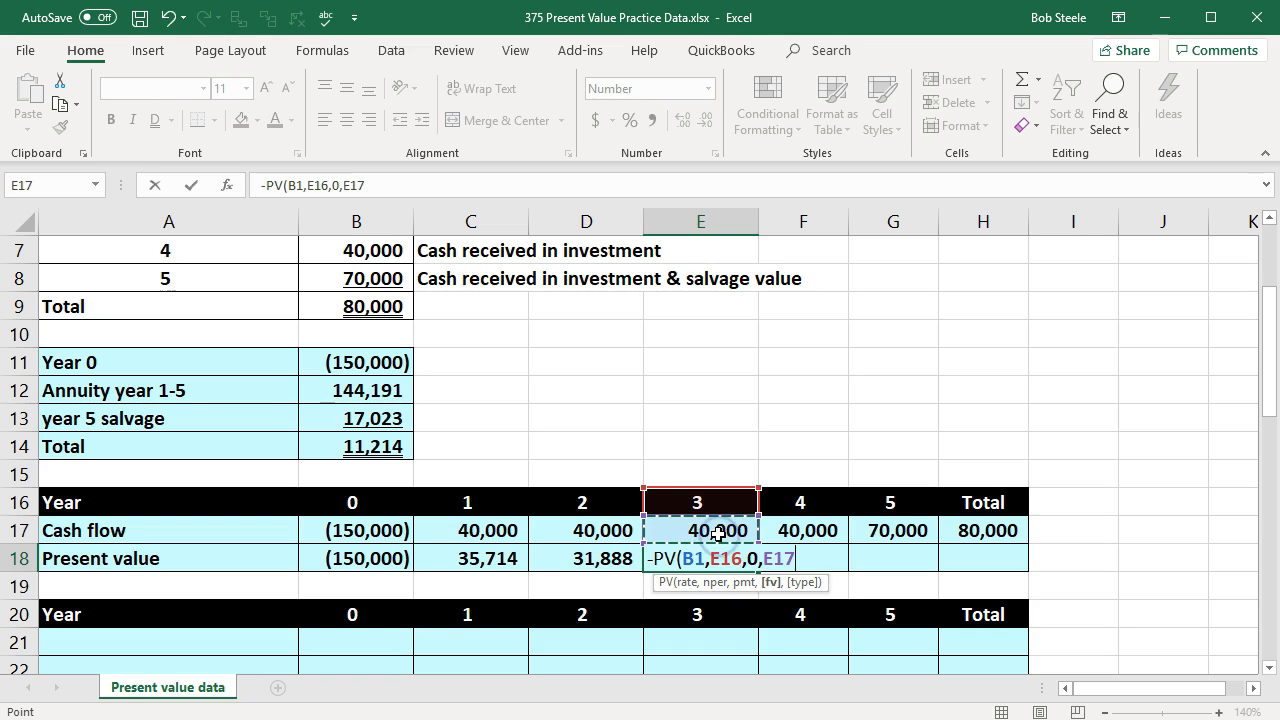
key(Tab)
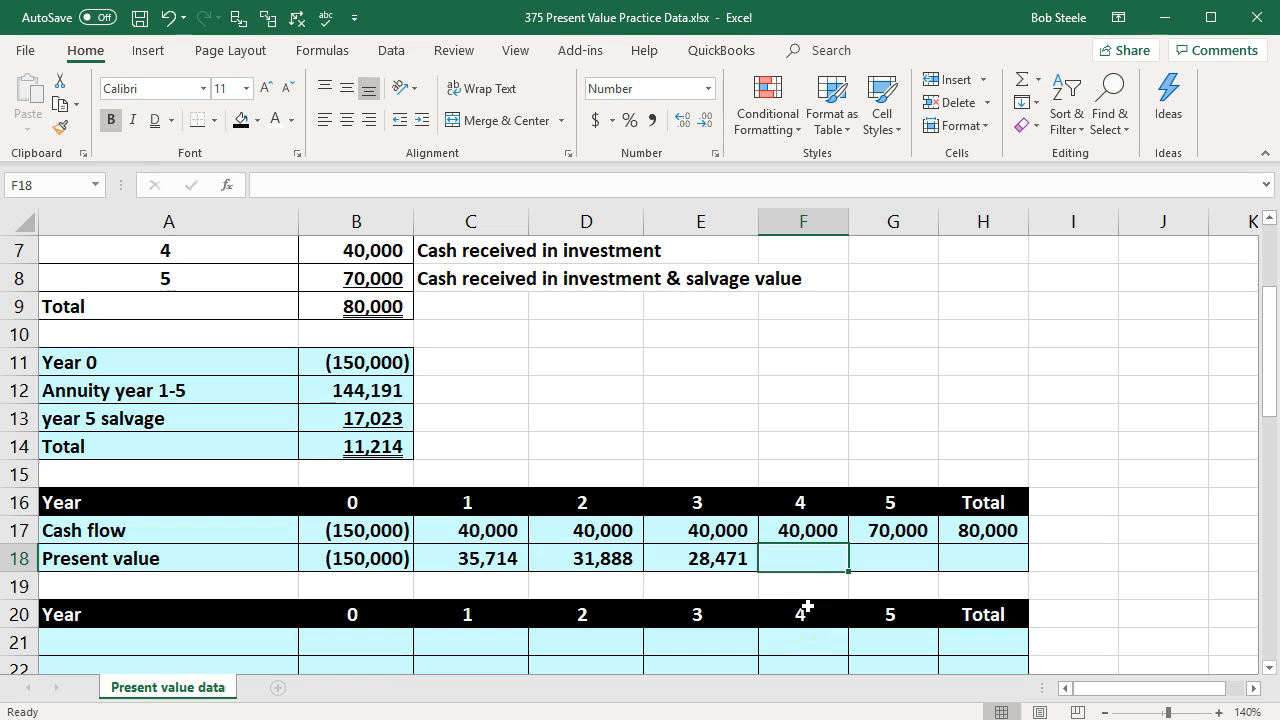
Step: Calculate the year 4 present value in F18 with -PV, using rate B1, period F16, payment 0 and future value F17
text(-pv)
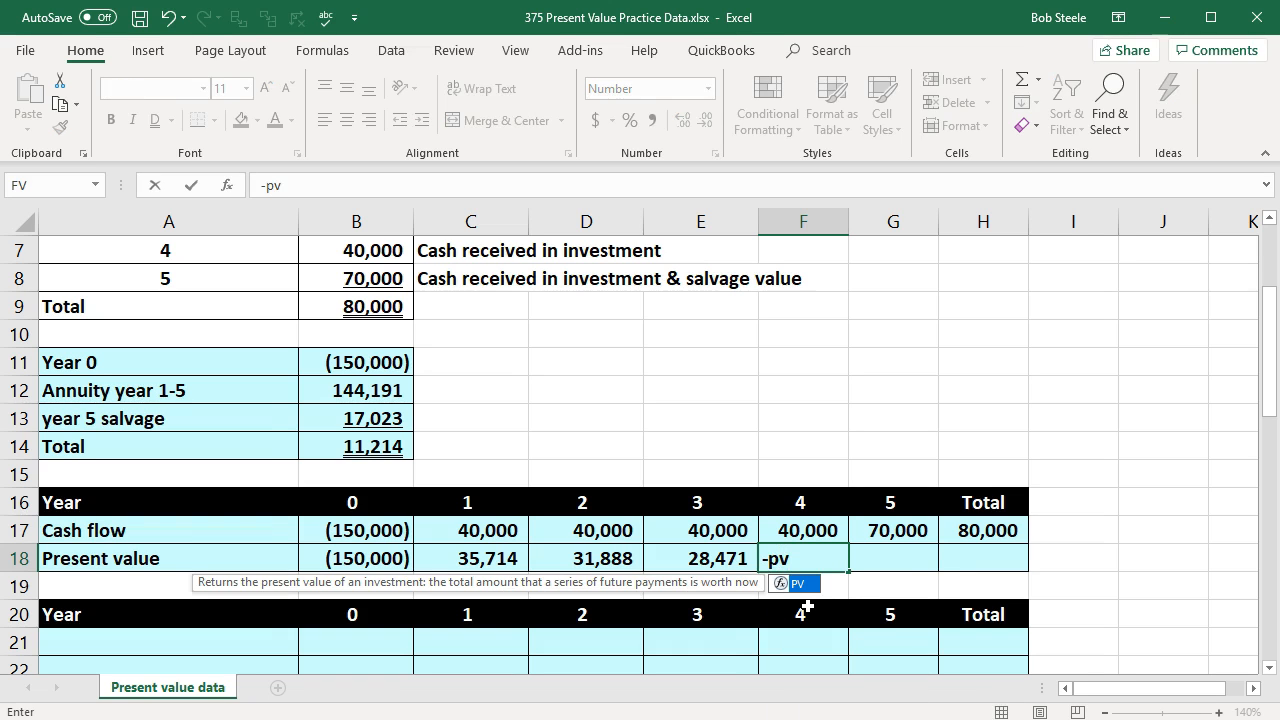
double_click(797, 583)
scroll(586, 401, up, 2)
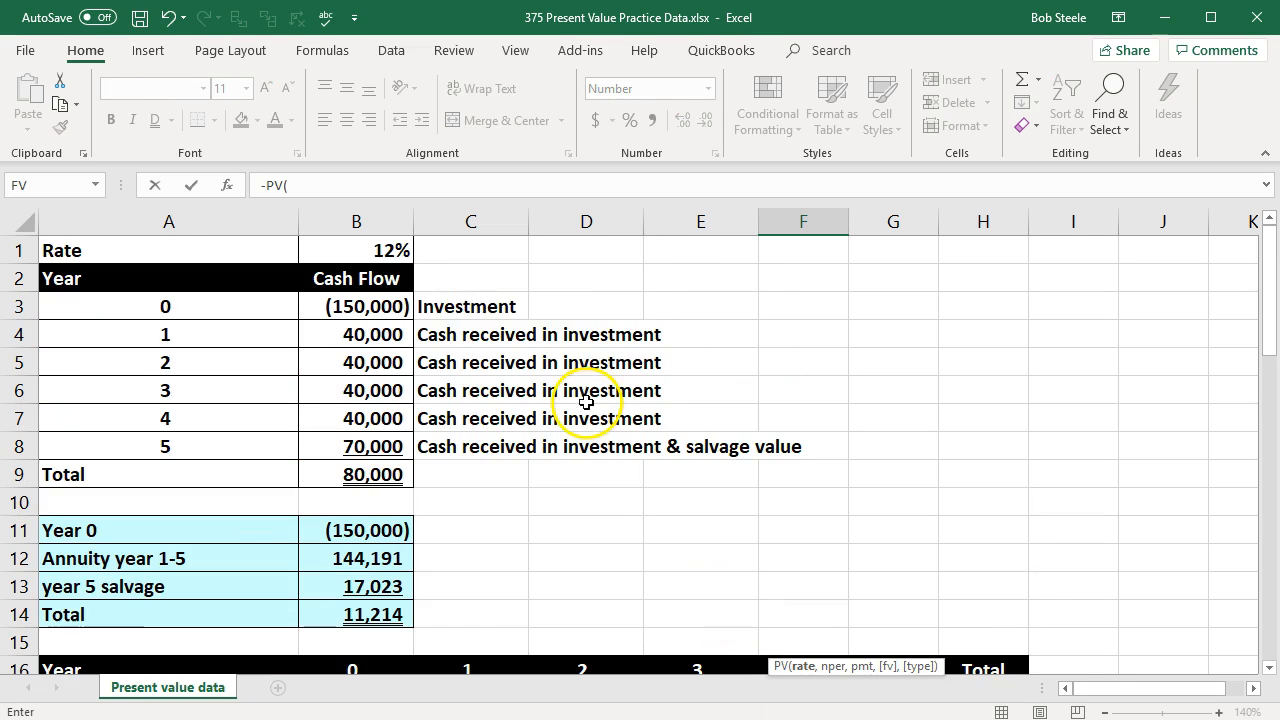
click(388, 251)
scroll(663, 467, down, 3)
text(,)
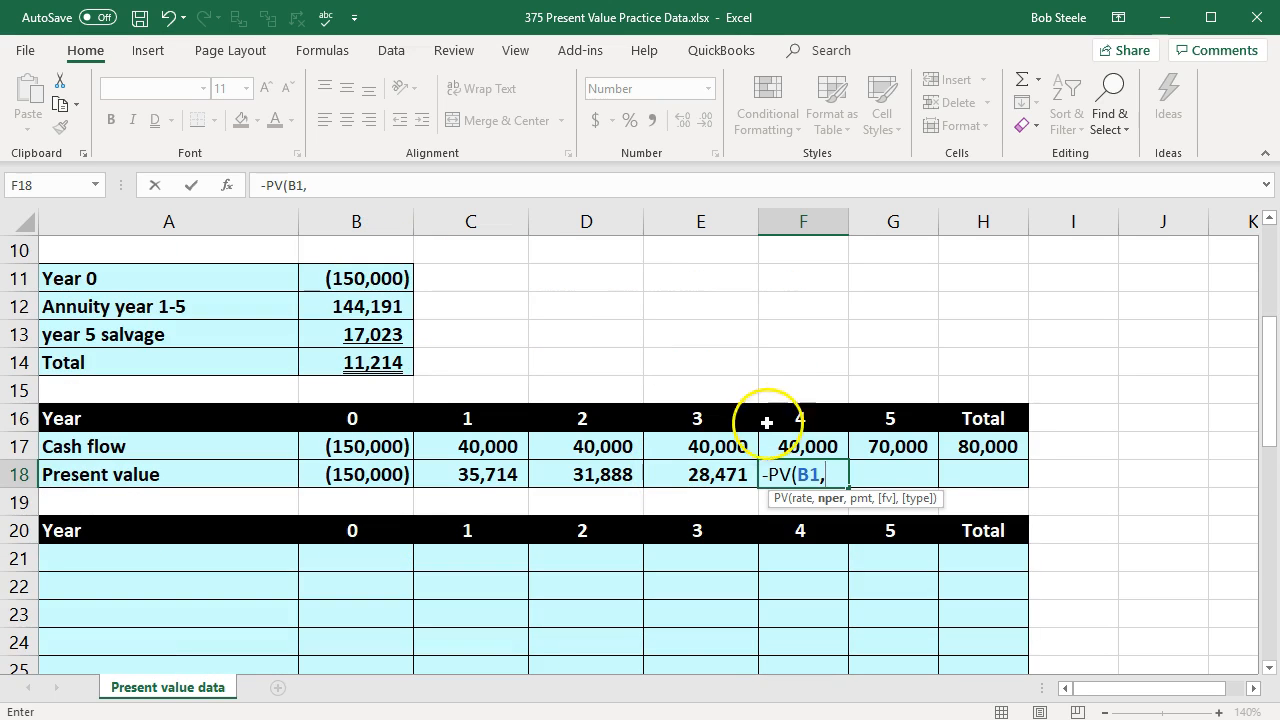
click(789, 416)
text(,)
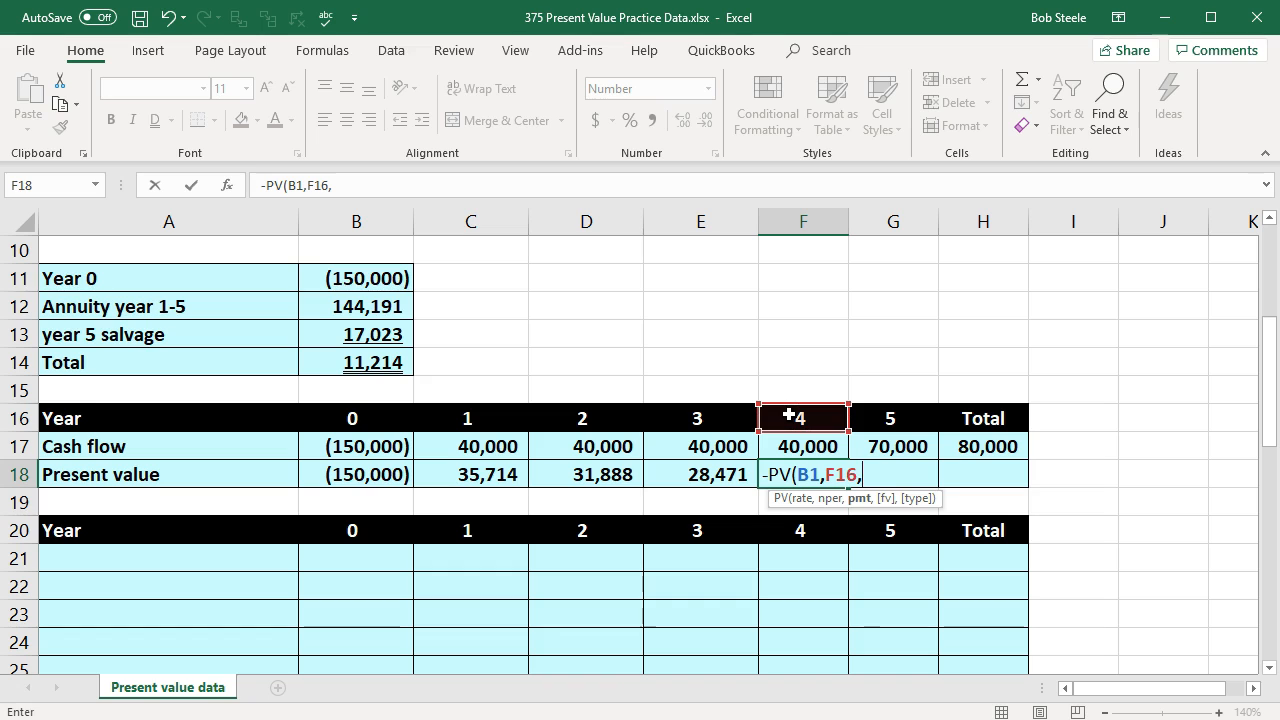
text(0,)
click(818, 448)
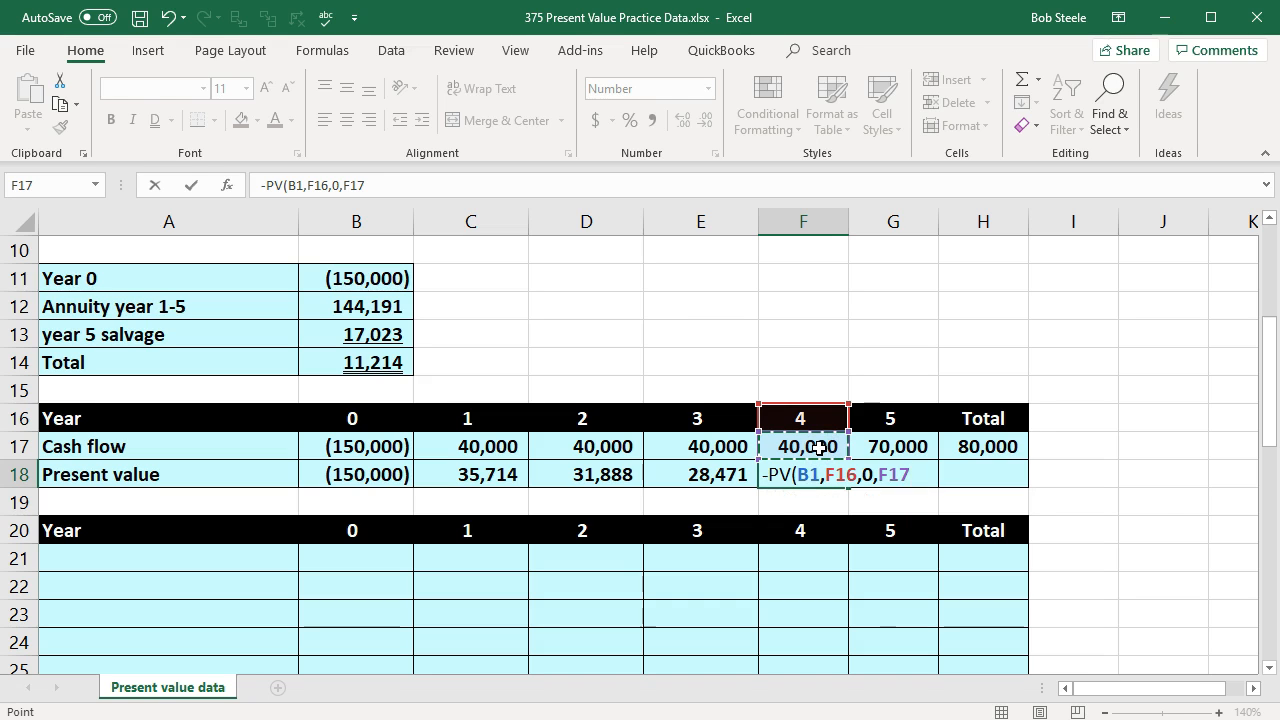
key(Tab)
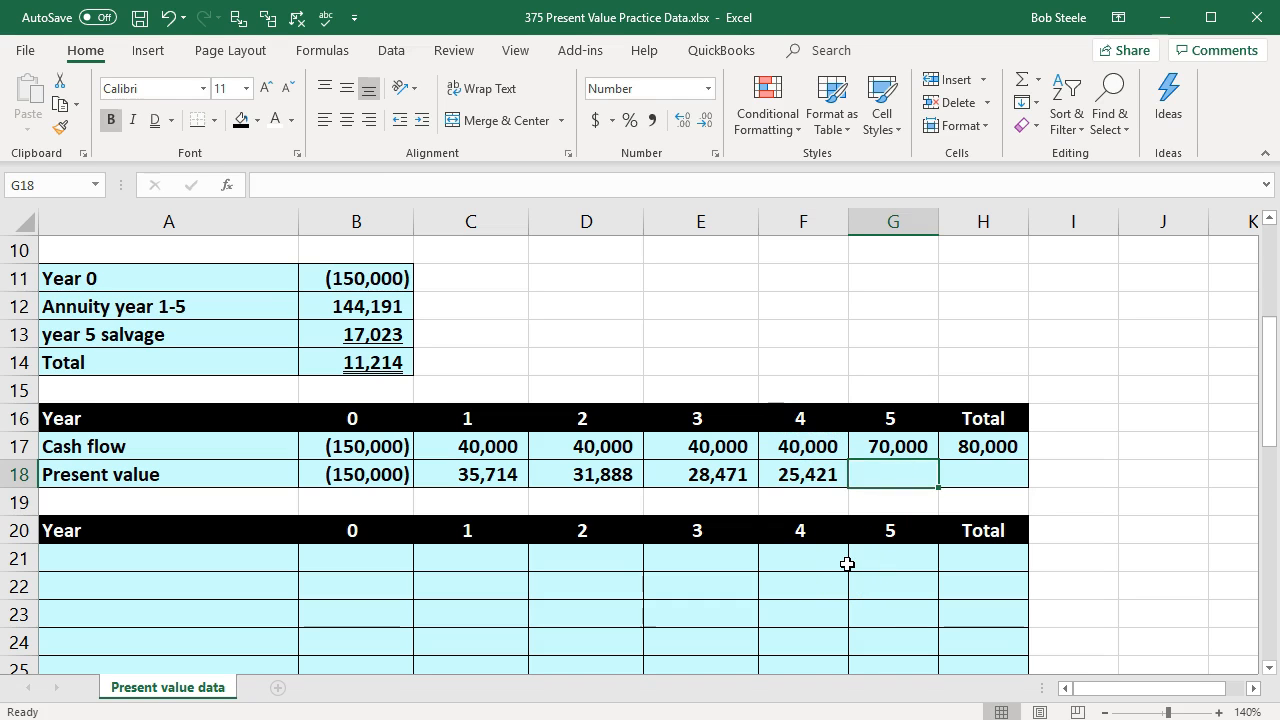
Step: Calculate the year 5 present value in G18 with -PV, using rate B1, period G16, payment 0 and future value G17
text(-pv)
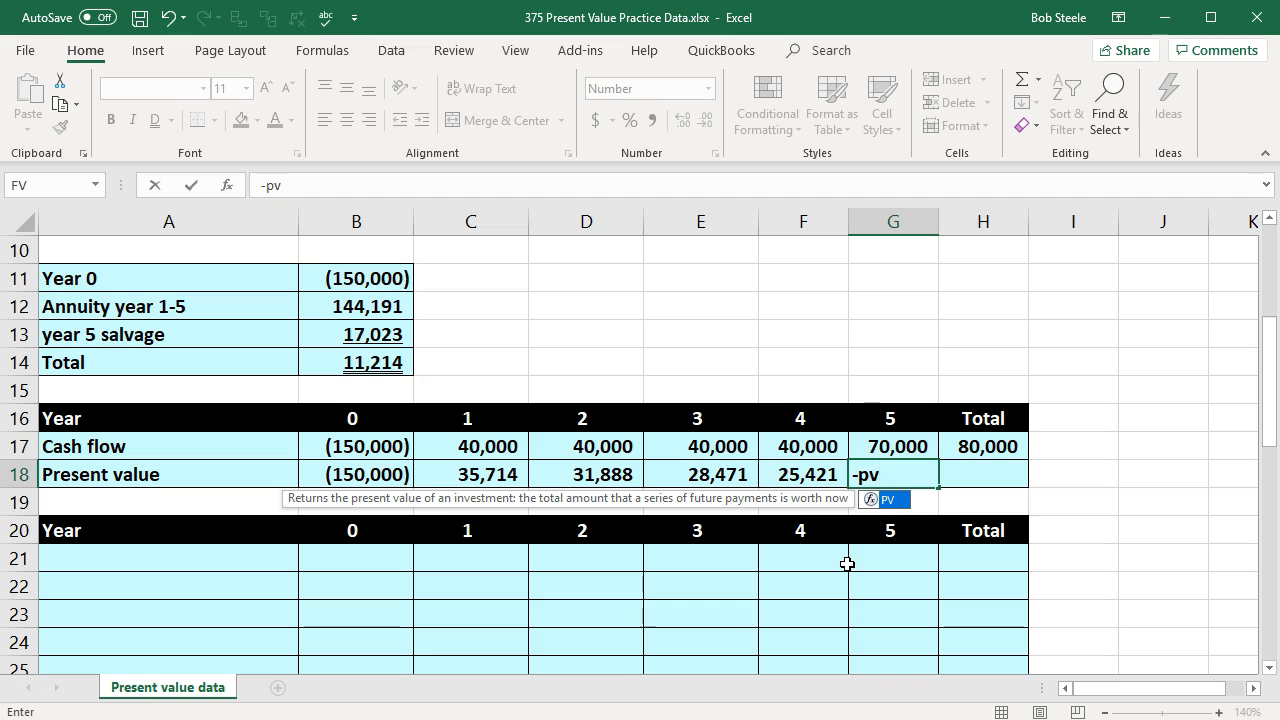
double_click(870, 499)
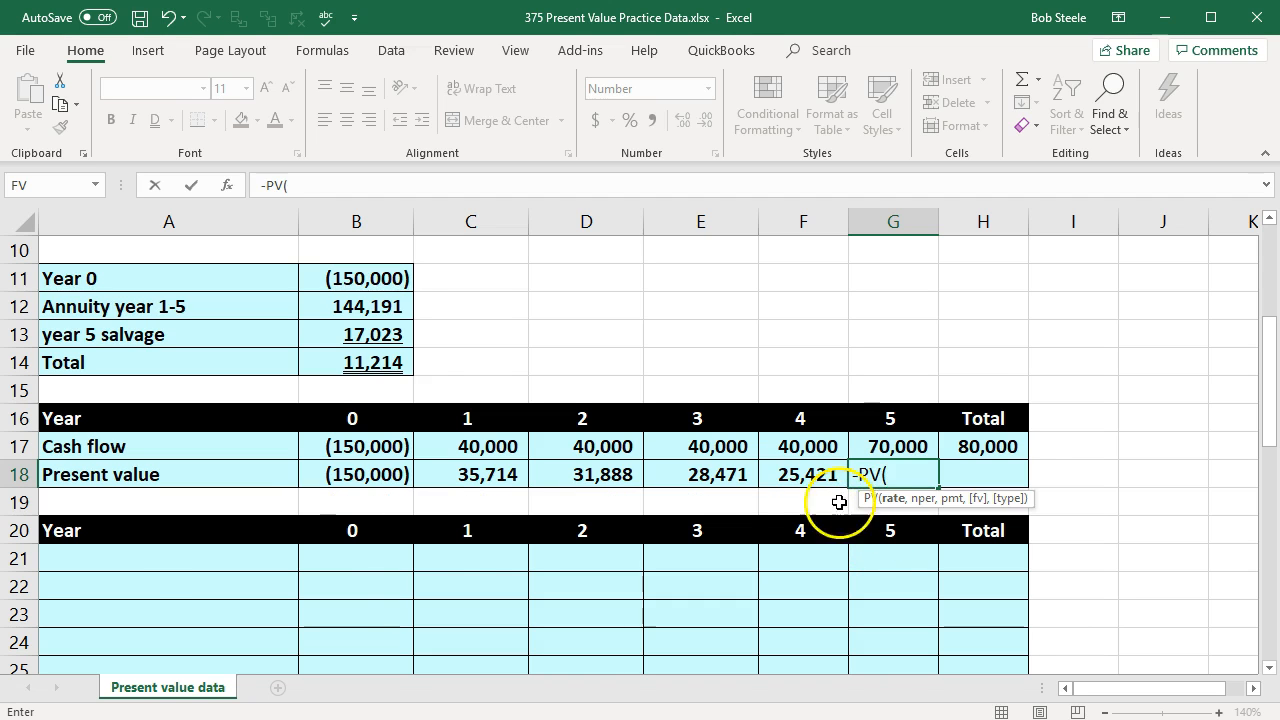
scroll(480, 523, up, 3)
click(360, 249)
scroll(470, 371, down, 3)
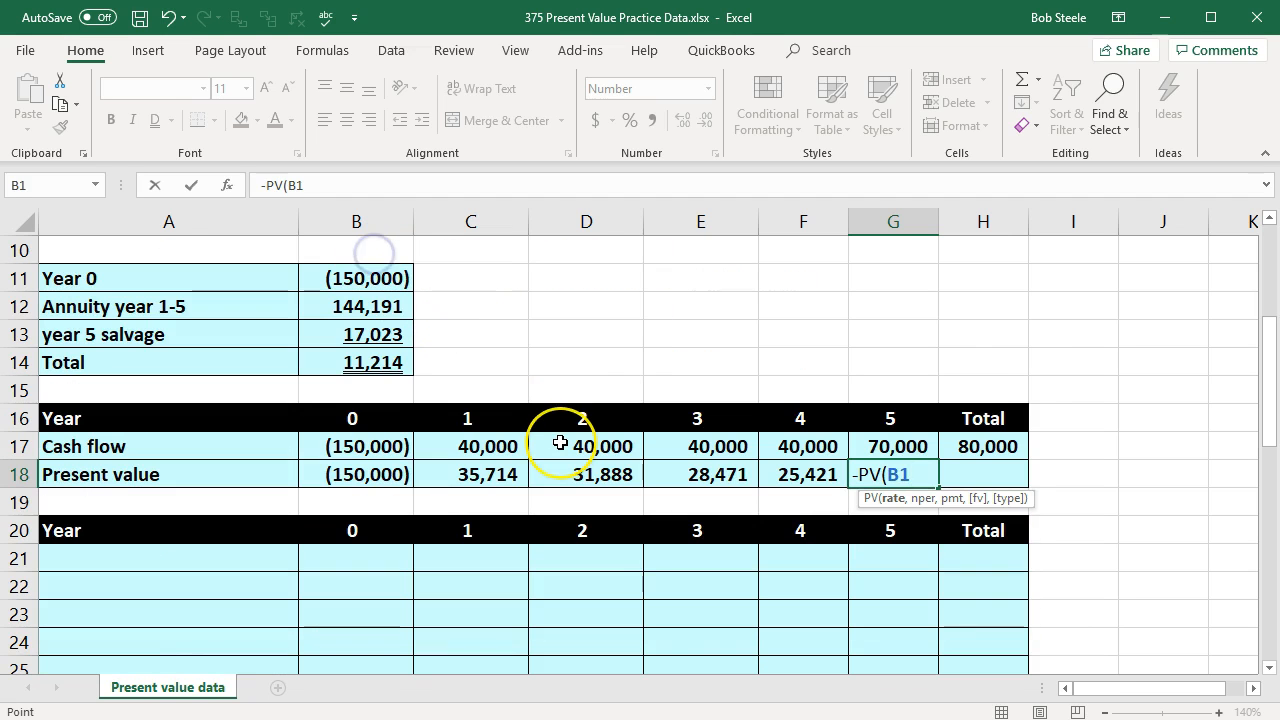
text(,)
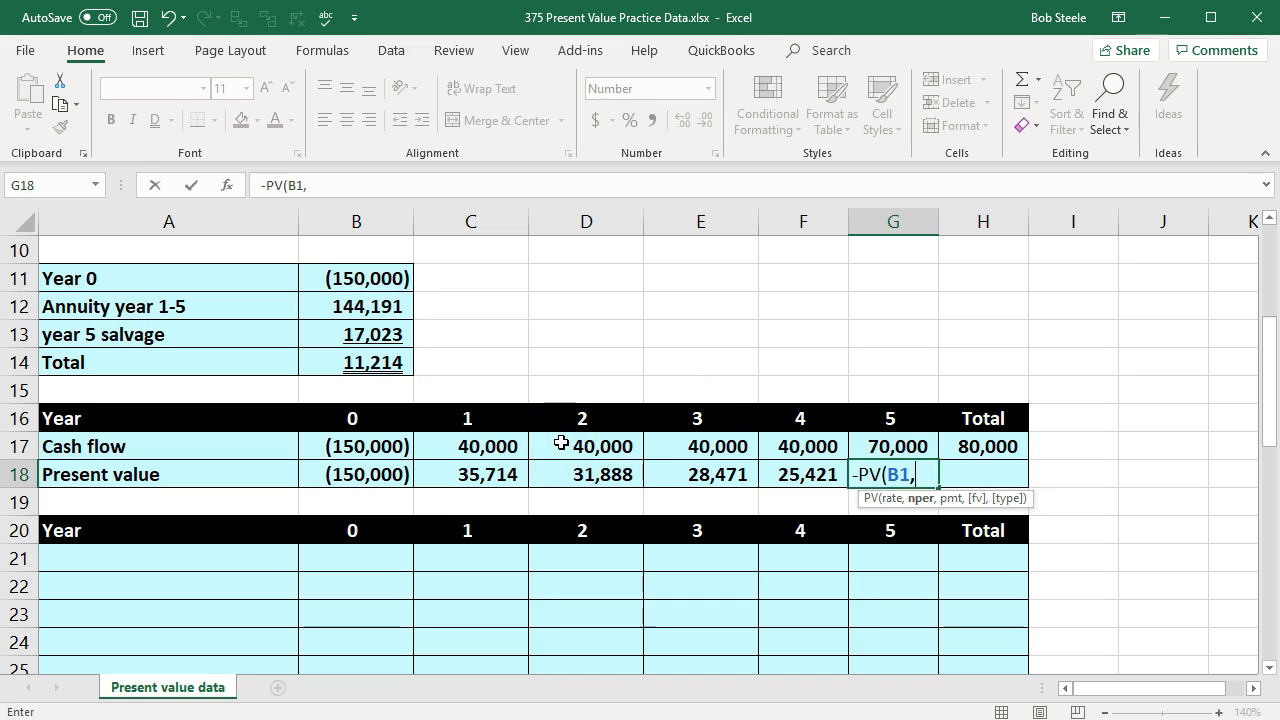
click(885, 421)
text(,)
text(0,)
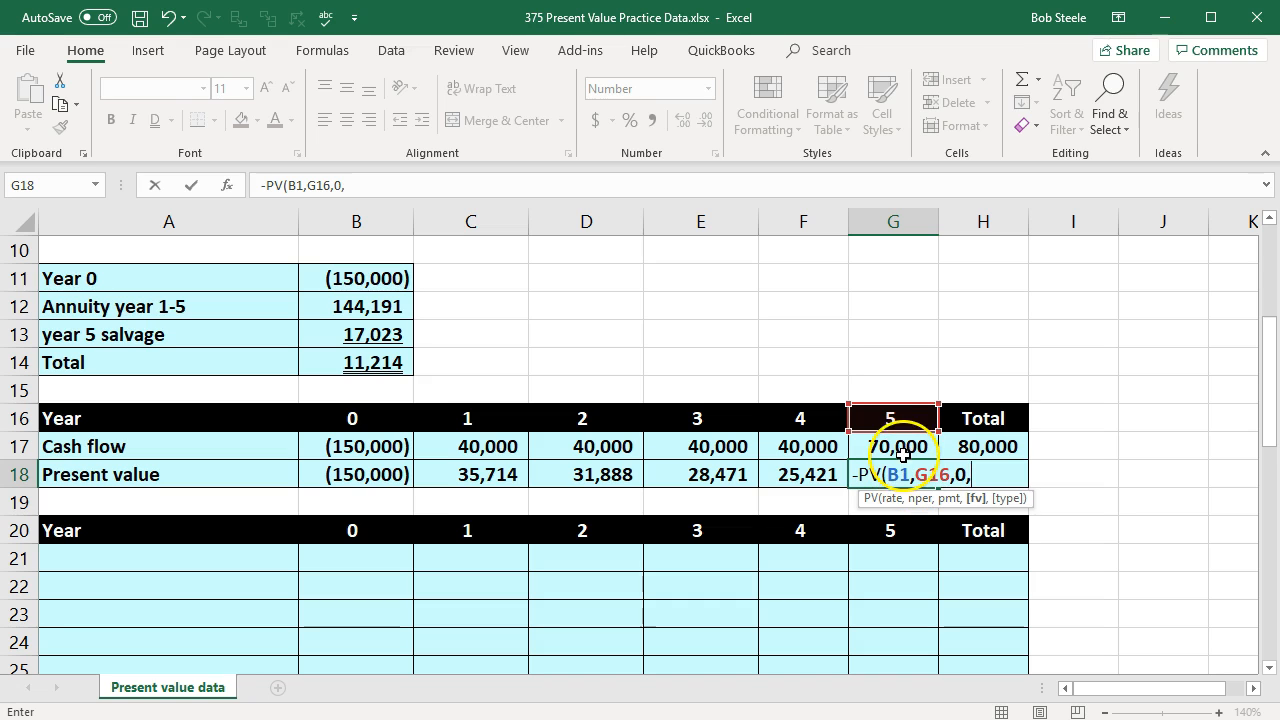
click(895, 446)
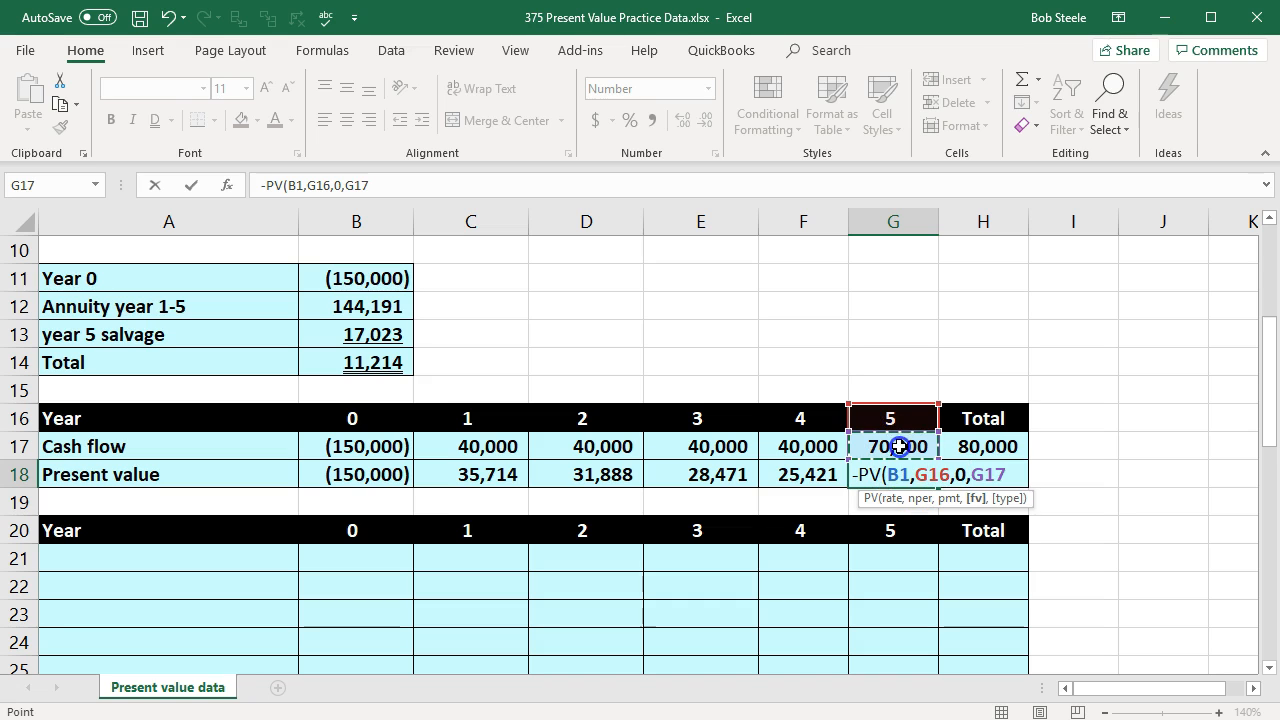
key(Tab)
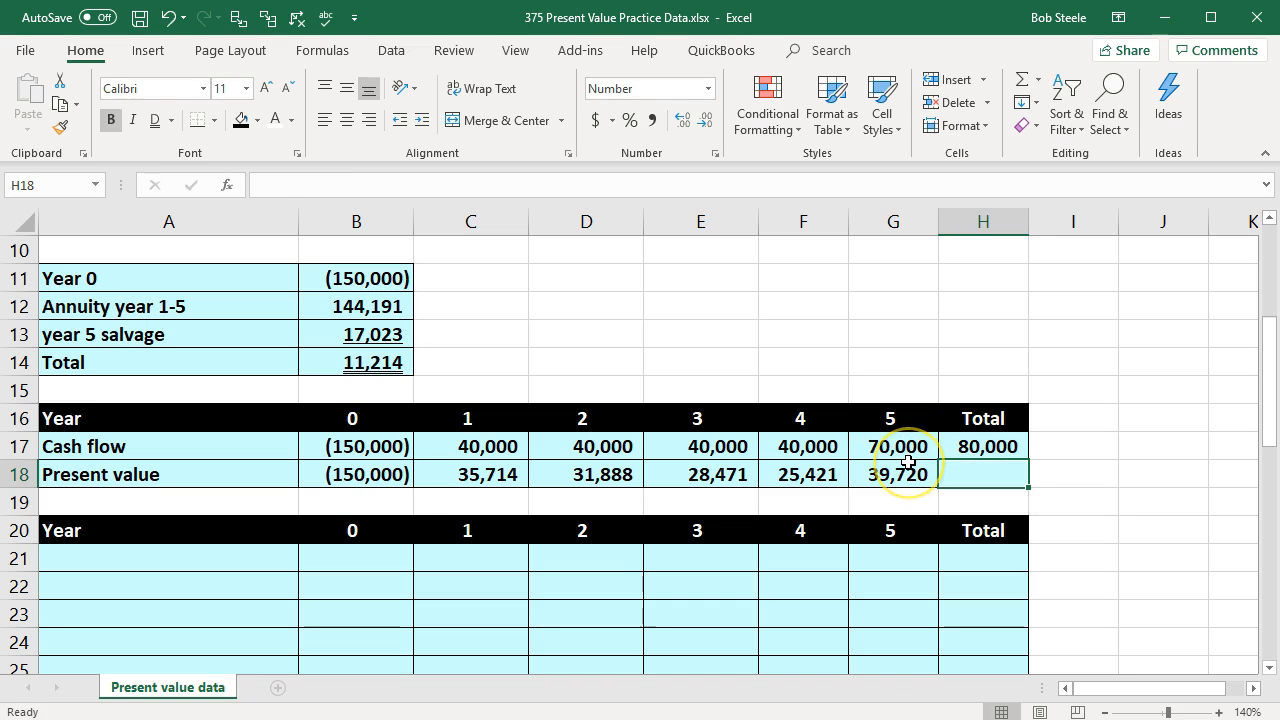
Step: Total the present values from B18 to G18 in H18 with SUM and compare with the original cash flow data
text(=s)
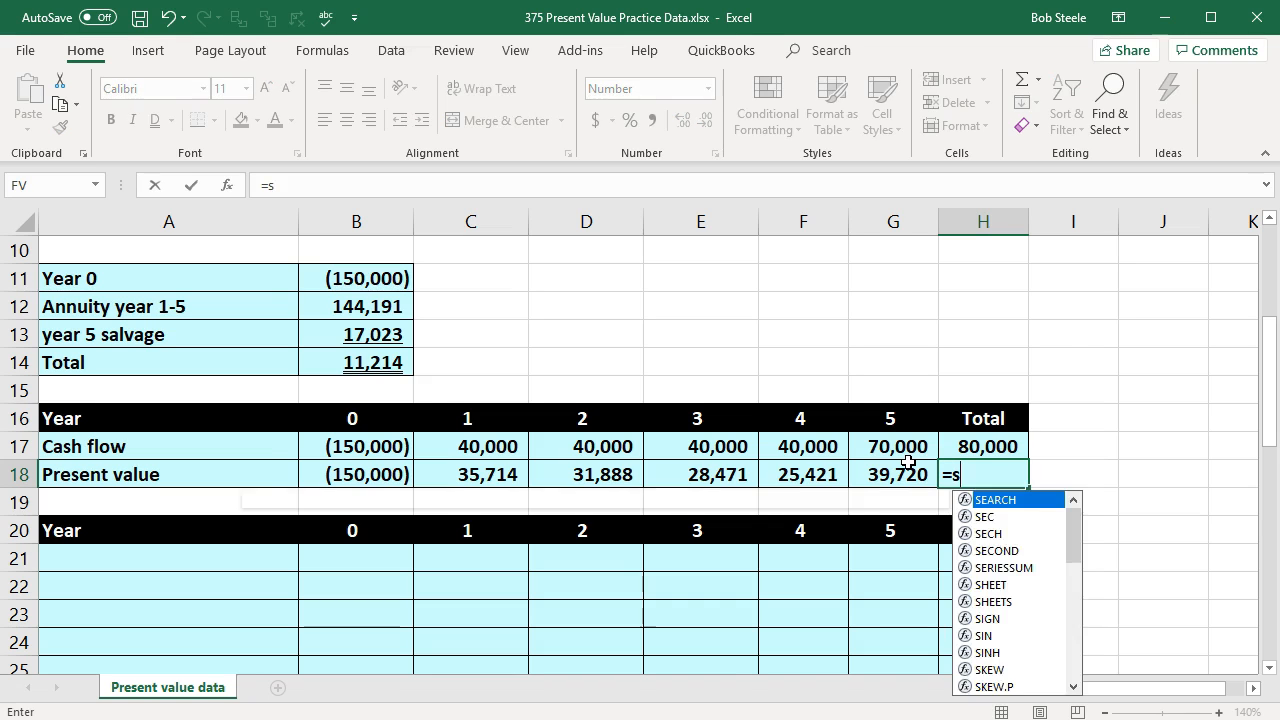
text(um()
drag(408, 474, 826, 481)
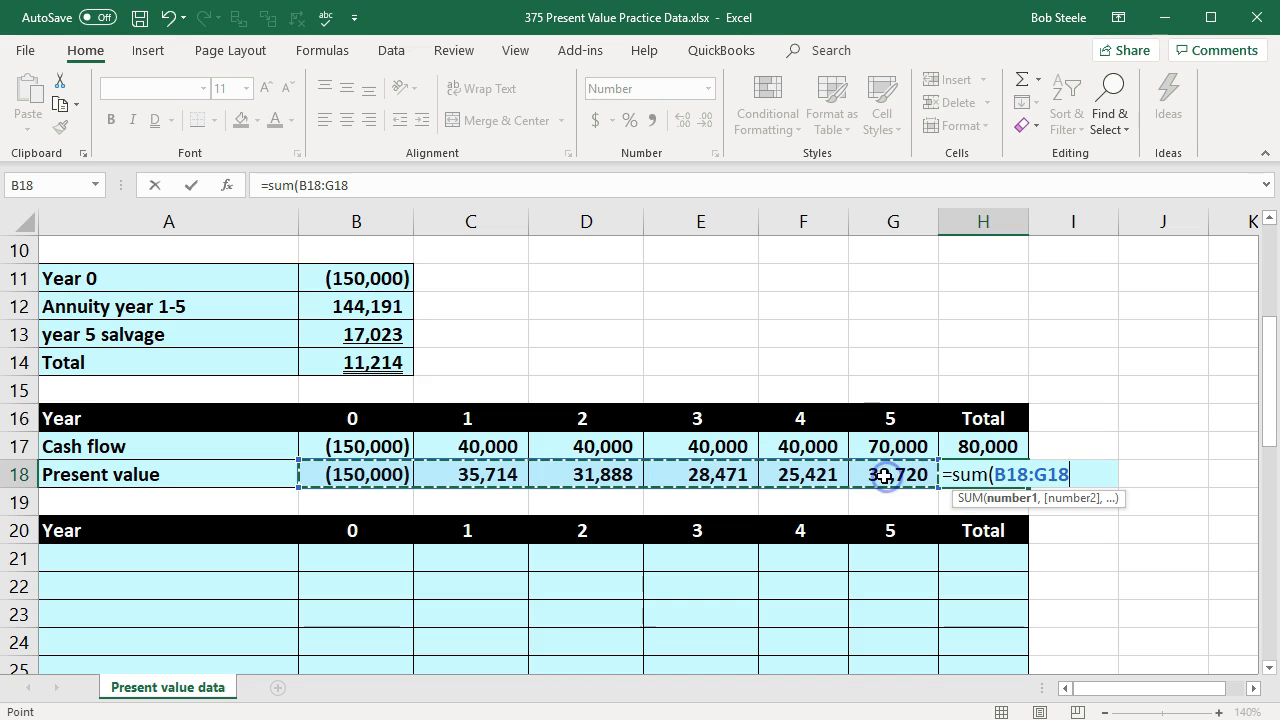
key(Return)
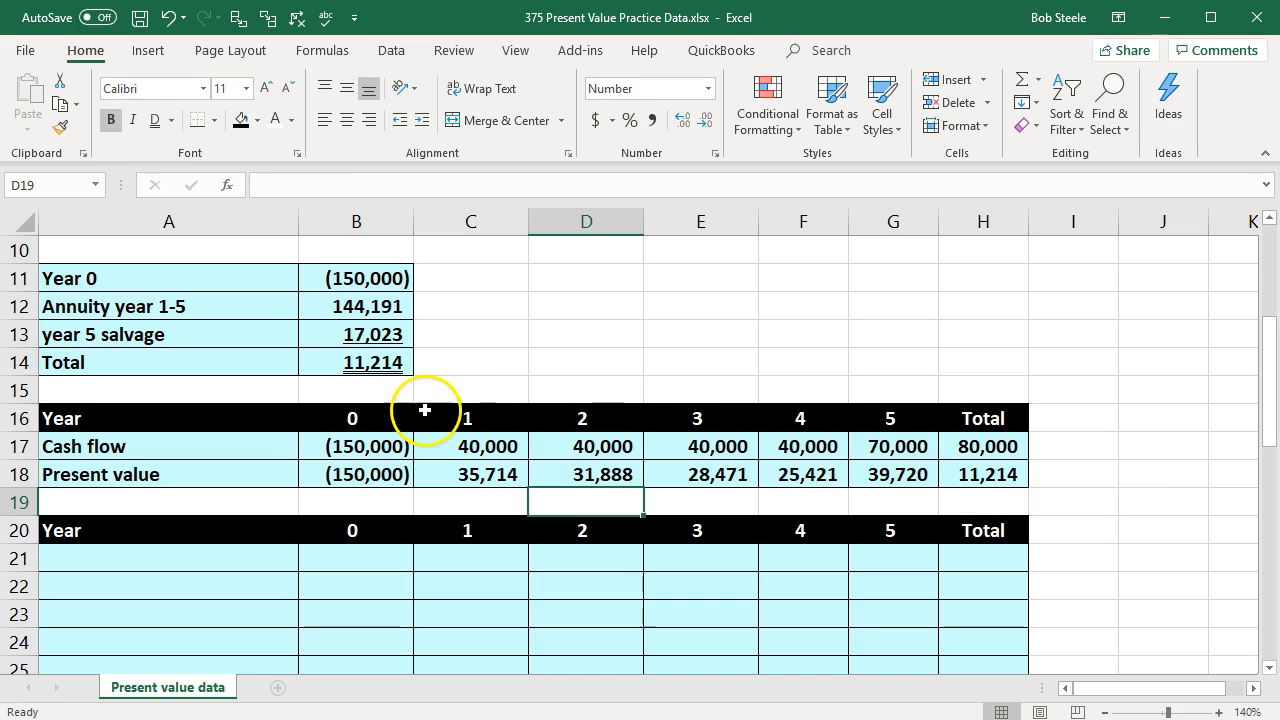
click(1011, 481)
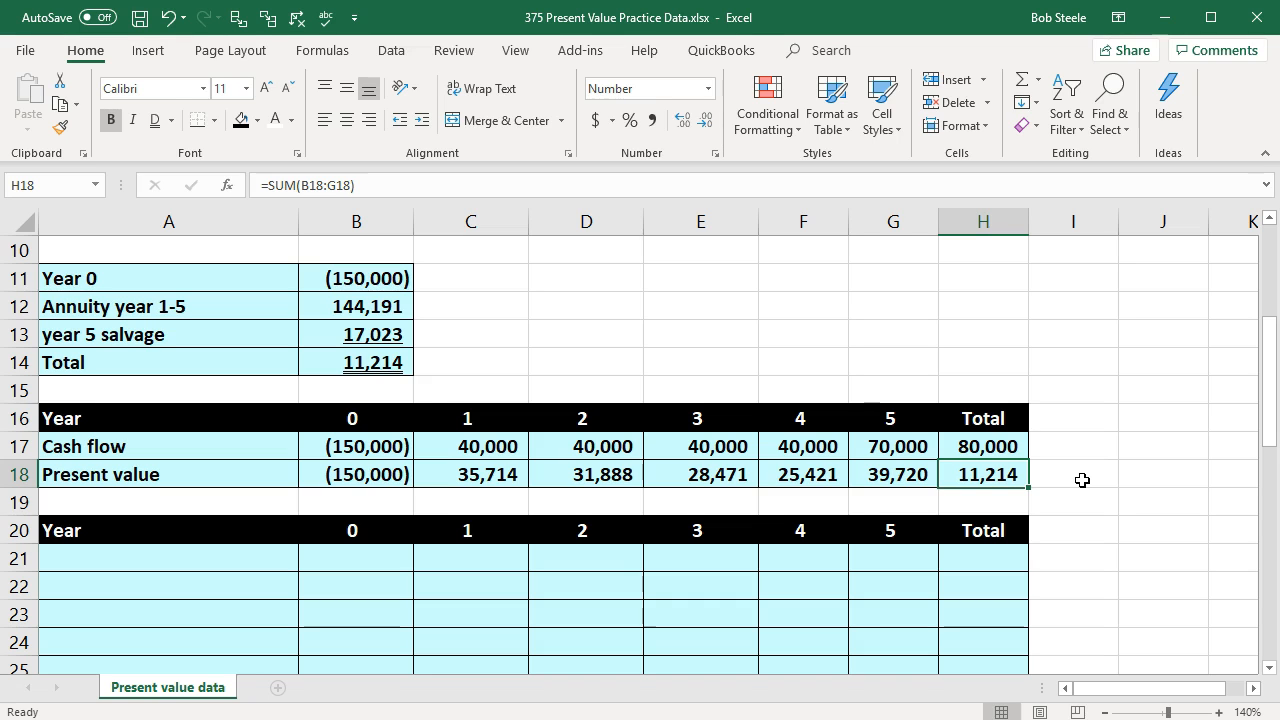
scroll(1082, 480, up, 3)
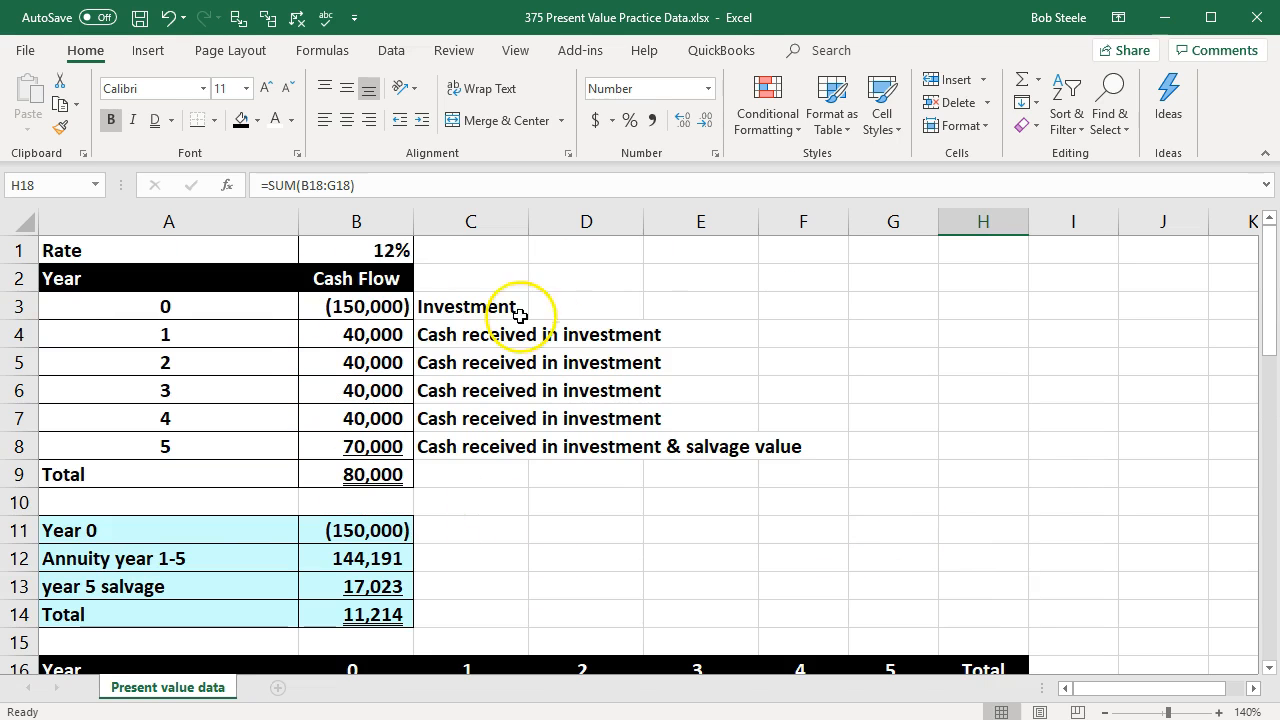
scroll(926, 477, down, 3)
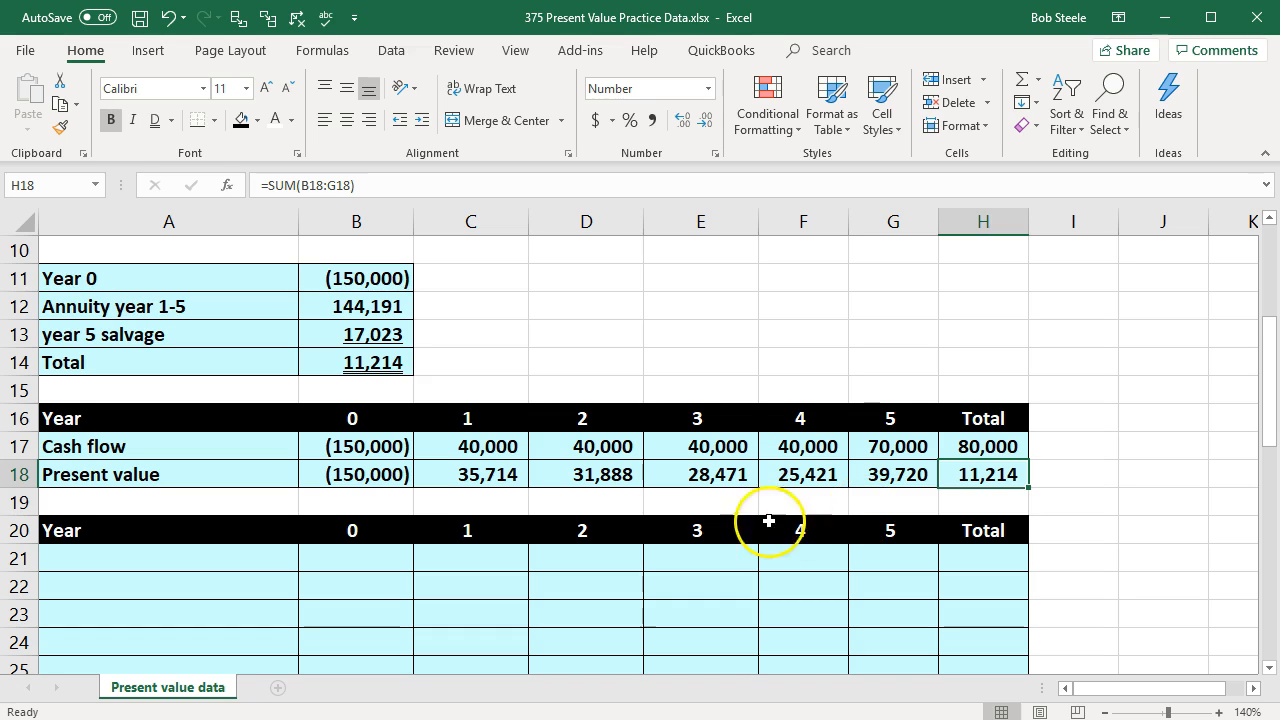
Step: Clear the year 2 to 5 present value formulas in D18:G18
drag(611, 474, 880, 479)
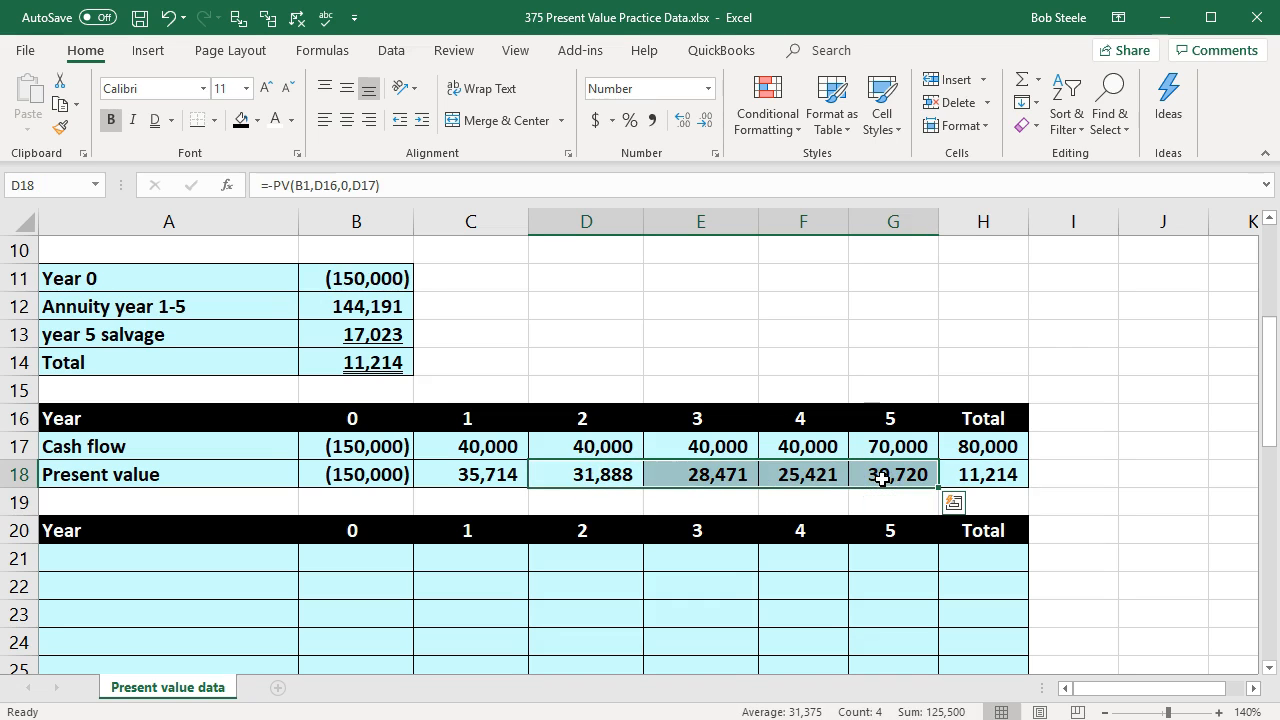
key(Delete)
click(829, 507)
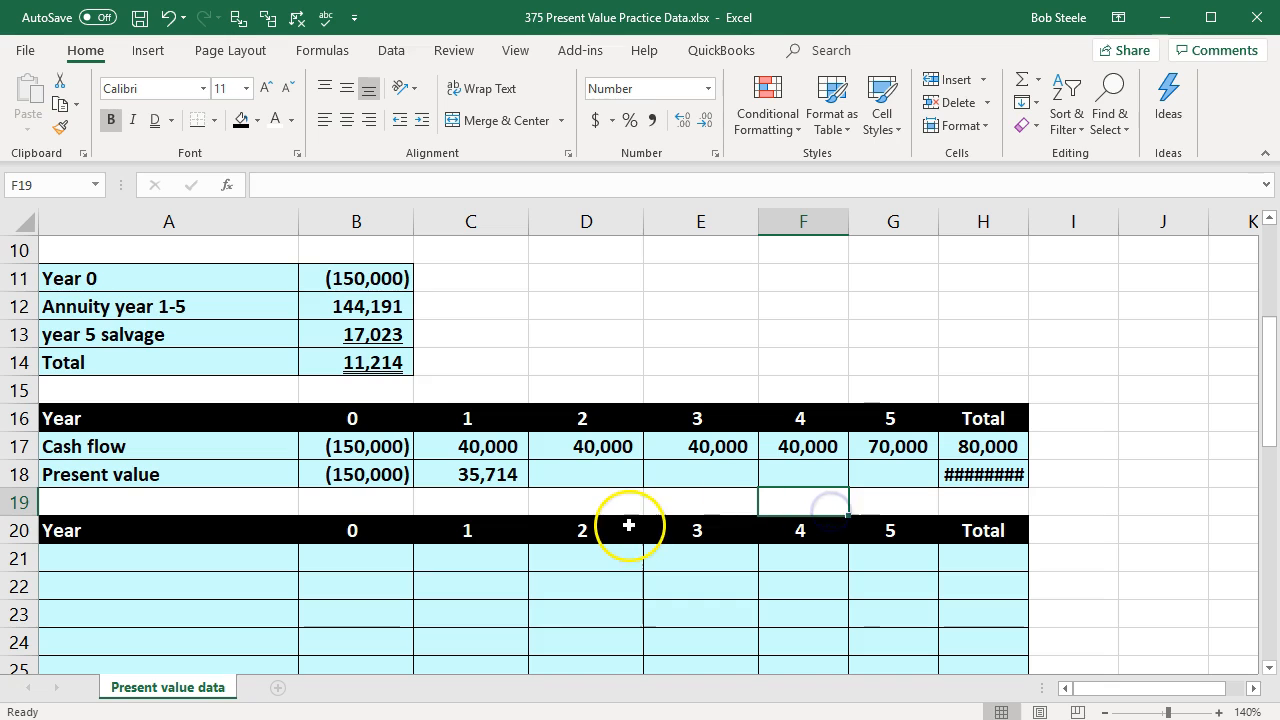
Step: Try to copy the year 1 present value formula from C18 into D18 and inspect the copied rate reference
click(499, 472)
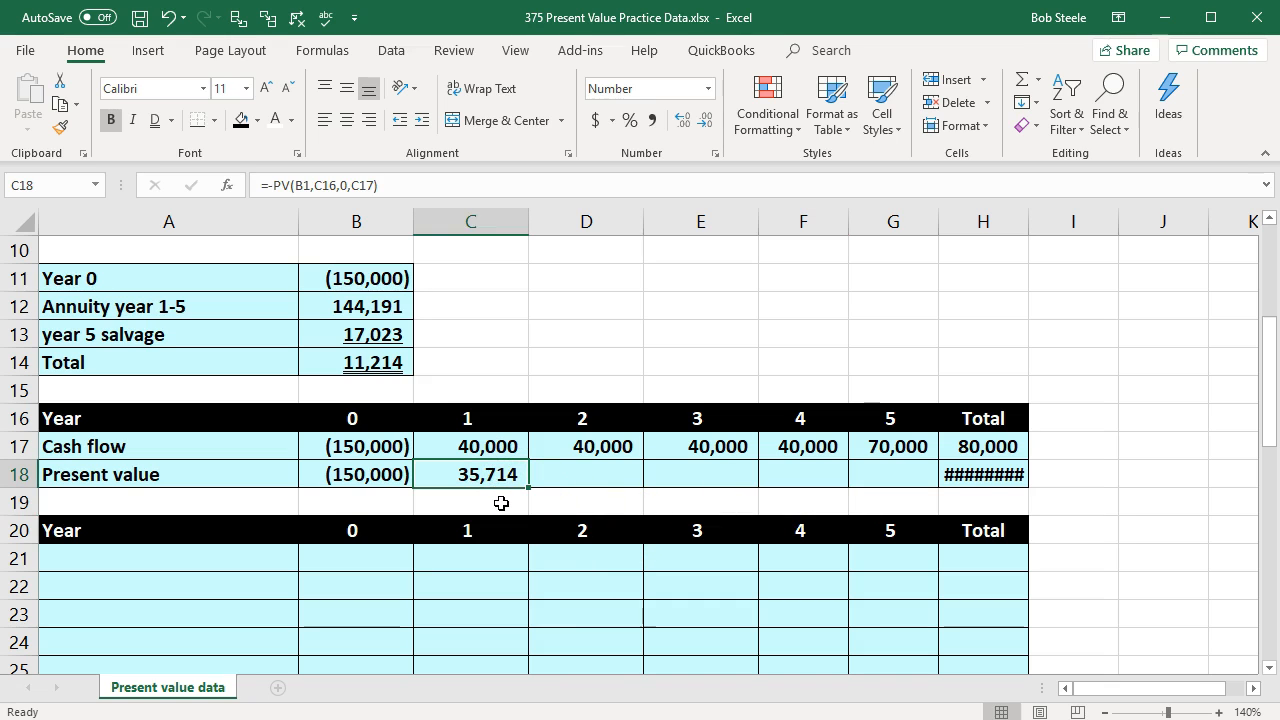
drag(527, 489, 588, 490)
click(581, 530)
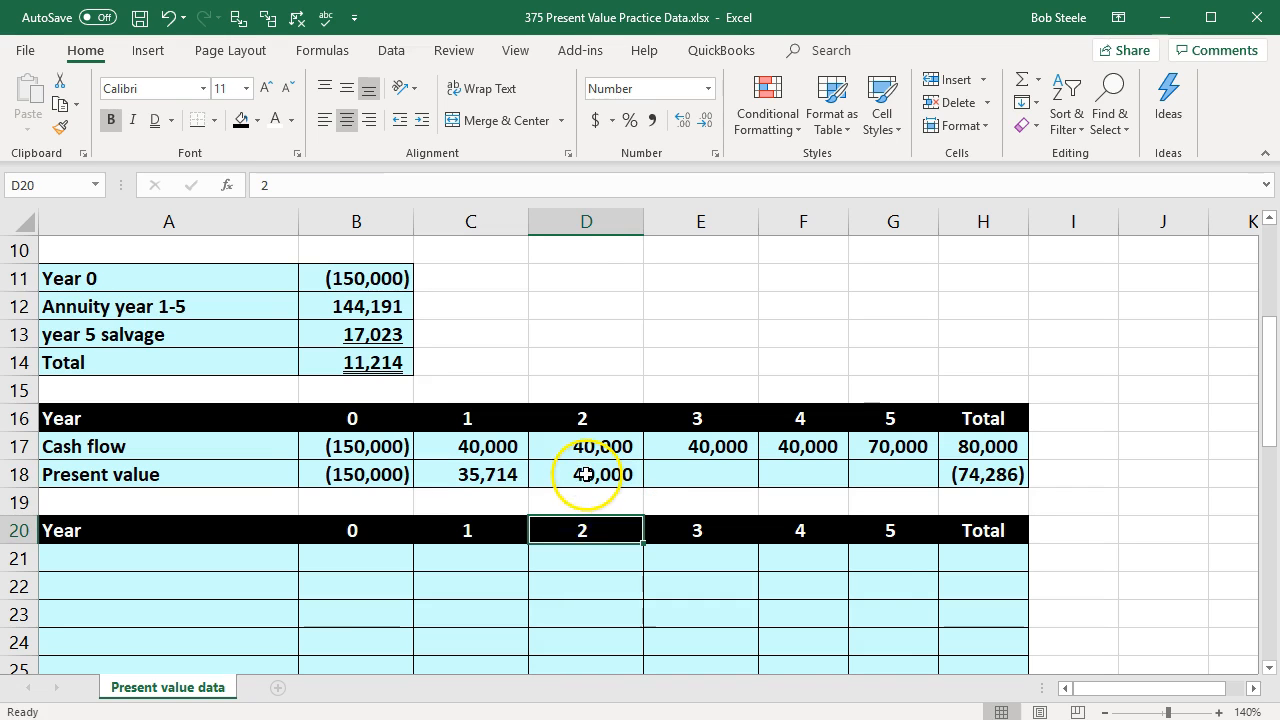
click(587, 475)
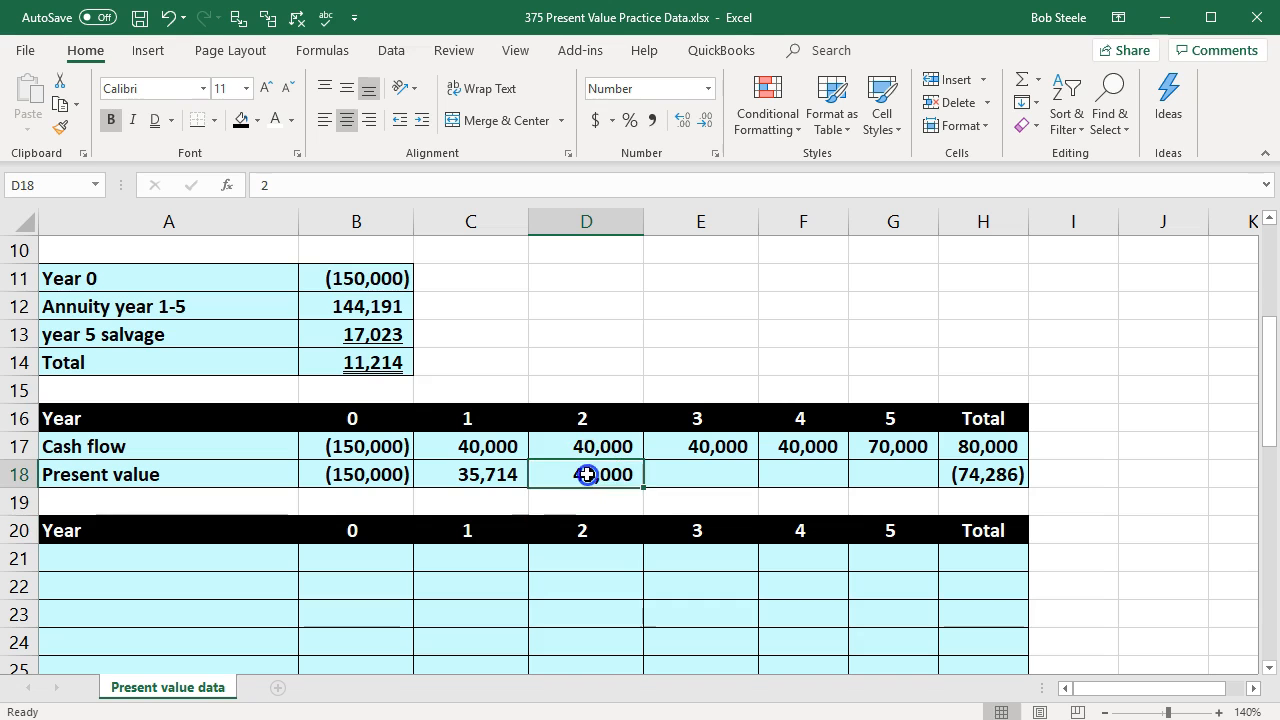
double_click(587, 475)
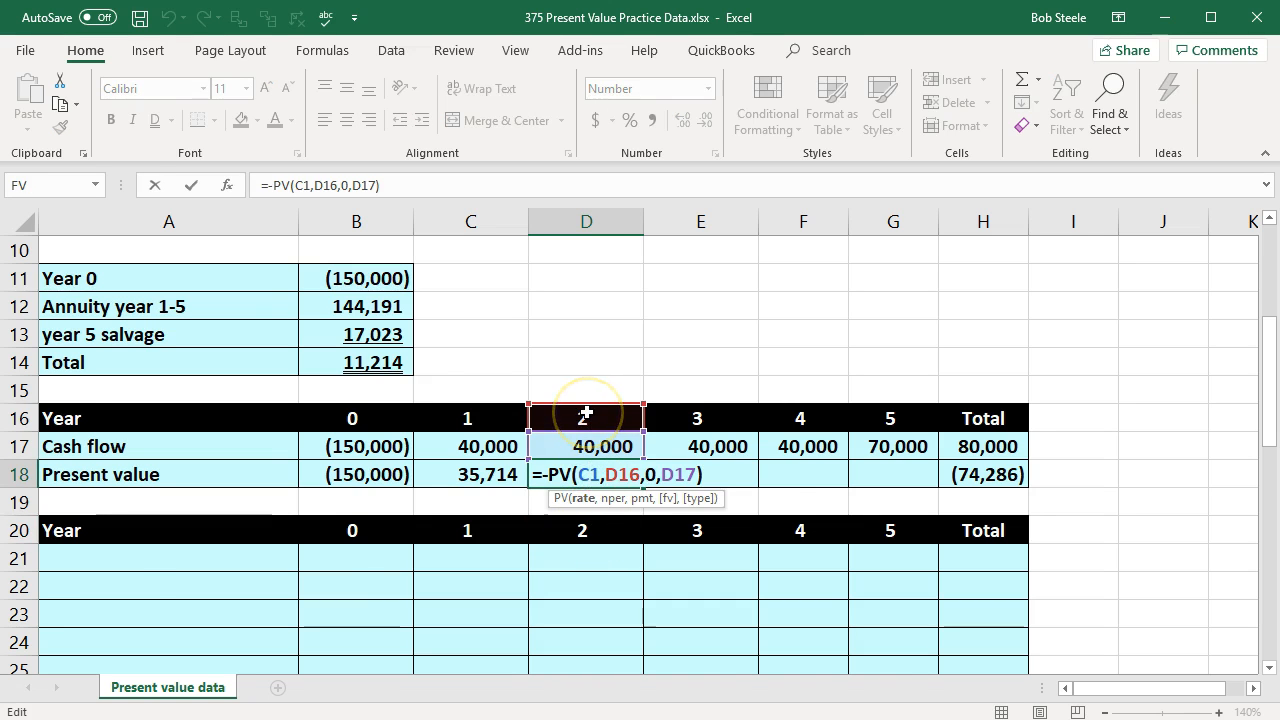
scroll(586, 413, up, 3)
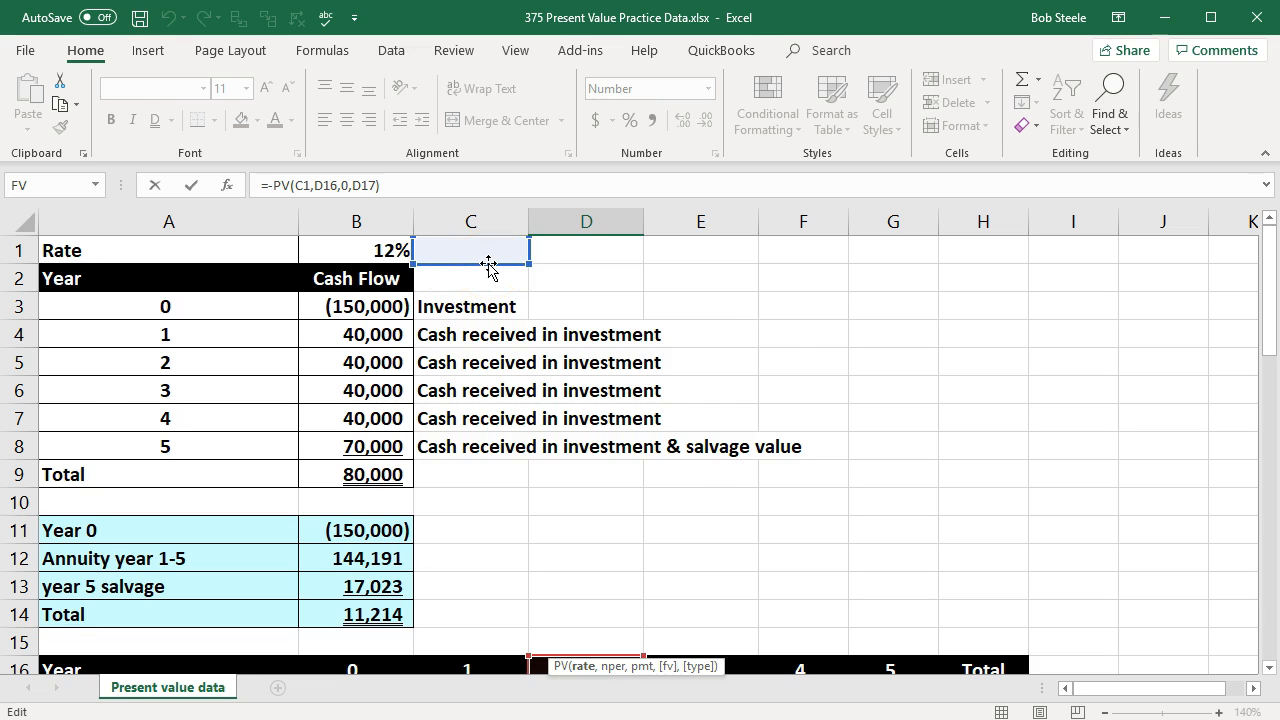
key(Return)
scroll(488, 260, down, 3)
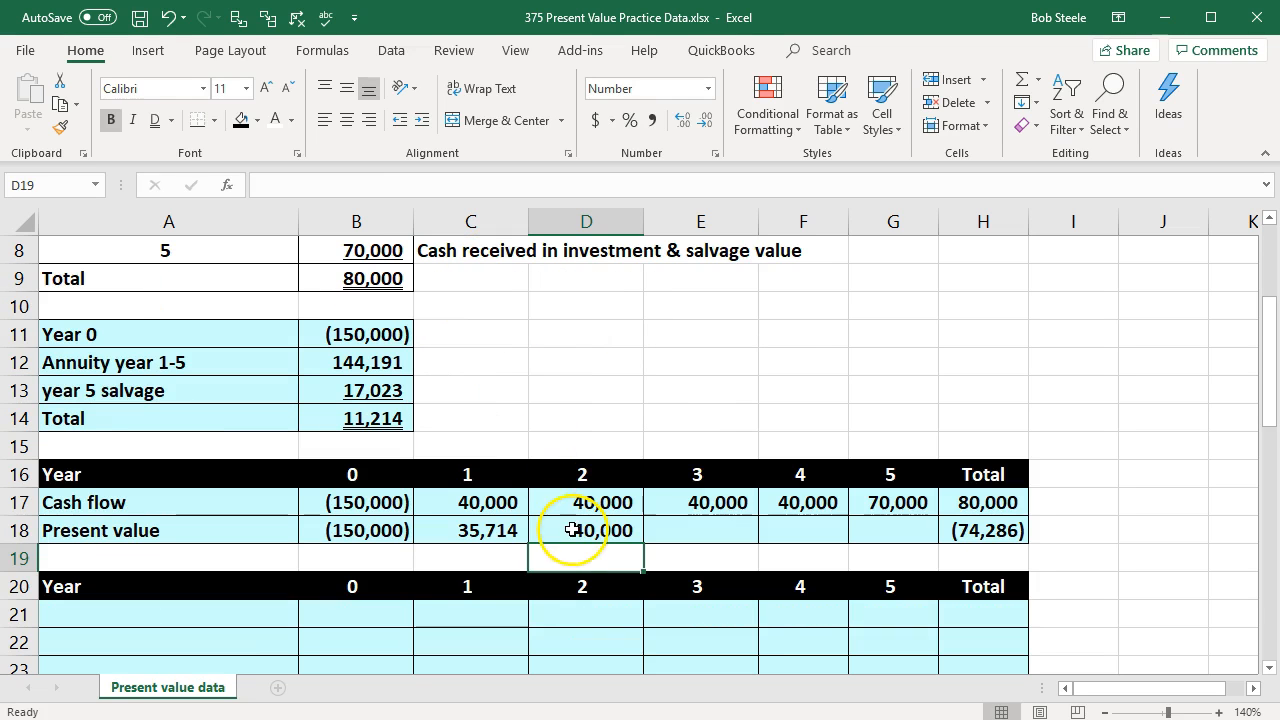
click(575, 528)
key(Delete)
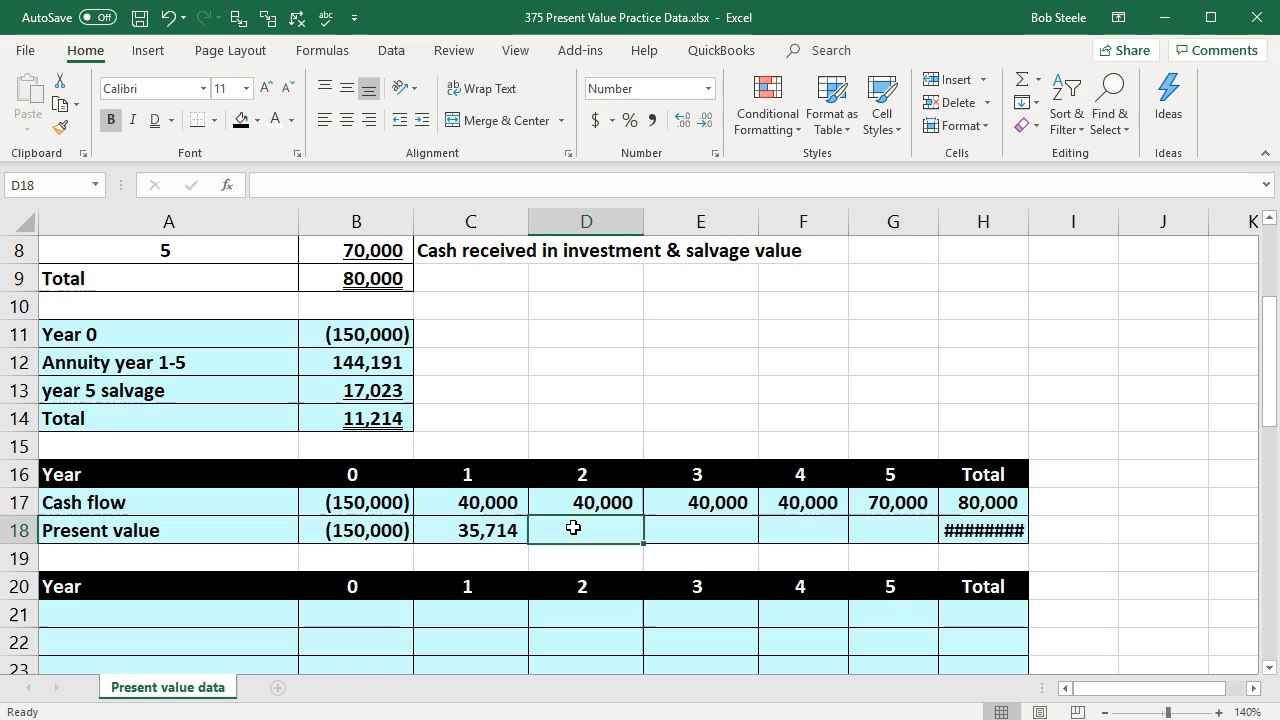
Step: Make the rate reference absolute as $B$1 in the year 1 present value formula in C18
double_click(510, 528)
scroll(510, 528, up, 3)
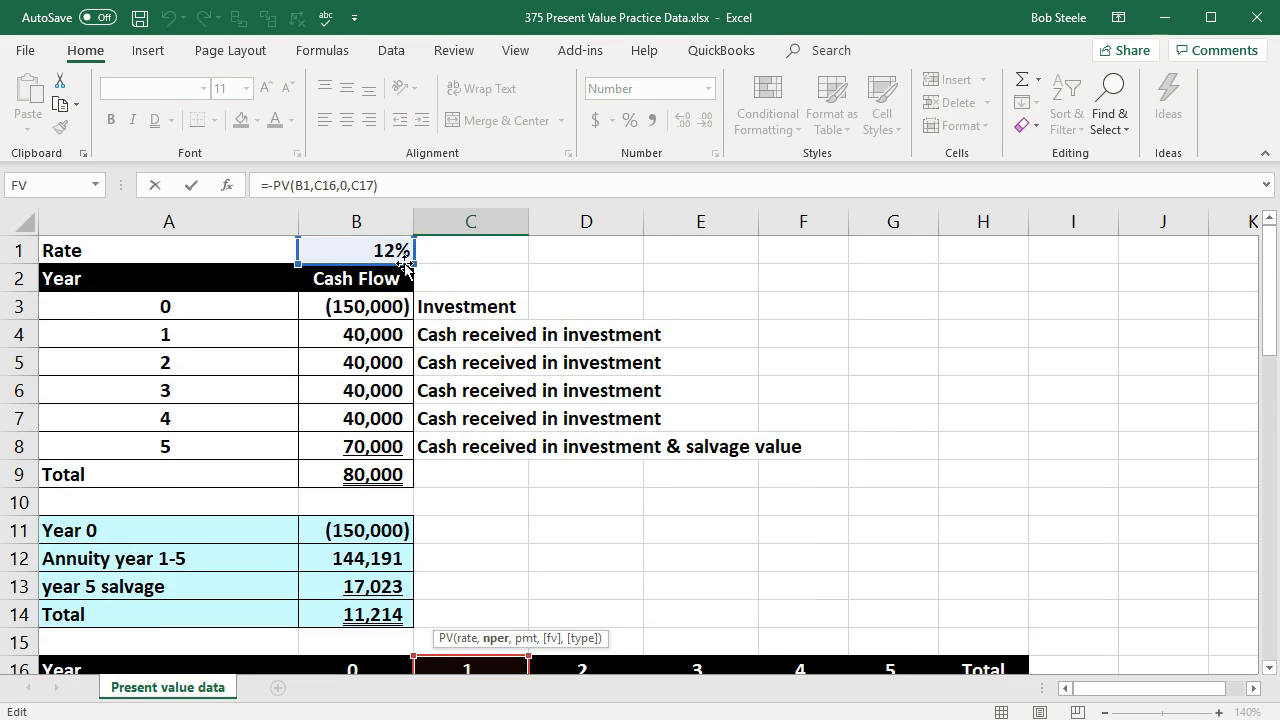
click(305, 189)
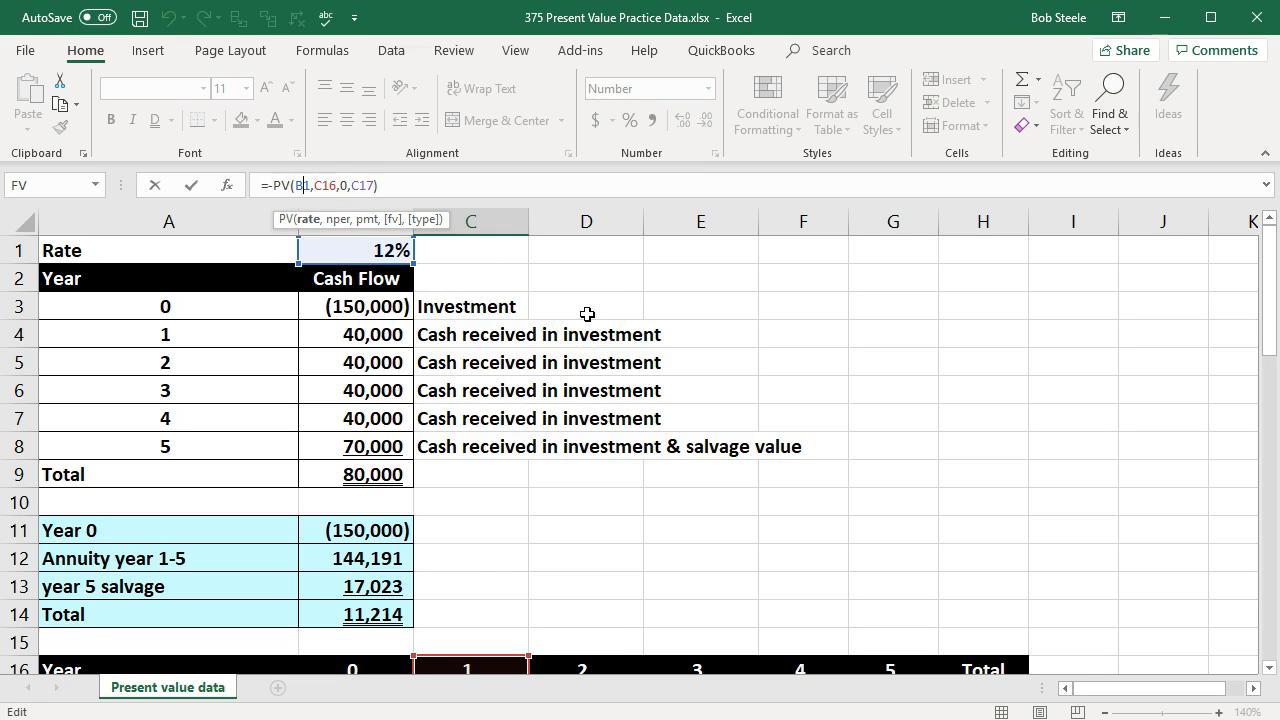
scroll(587, 314, down, 3)
key(F4)
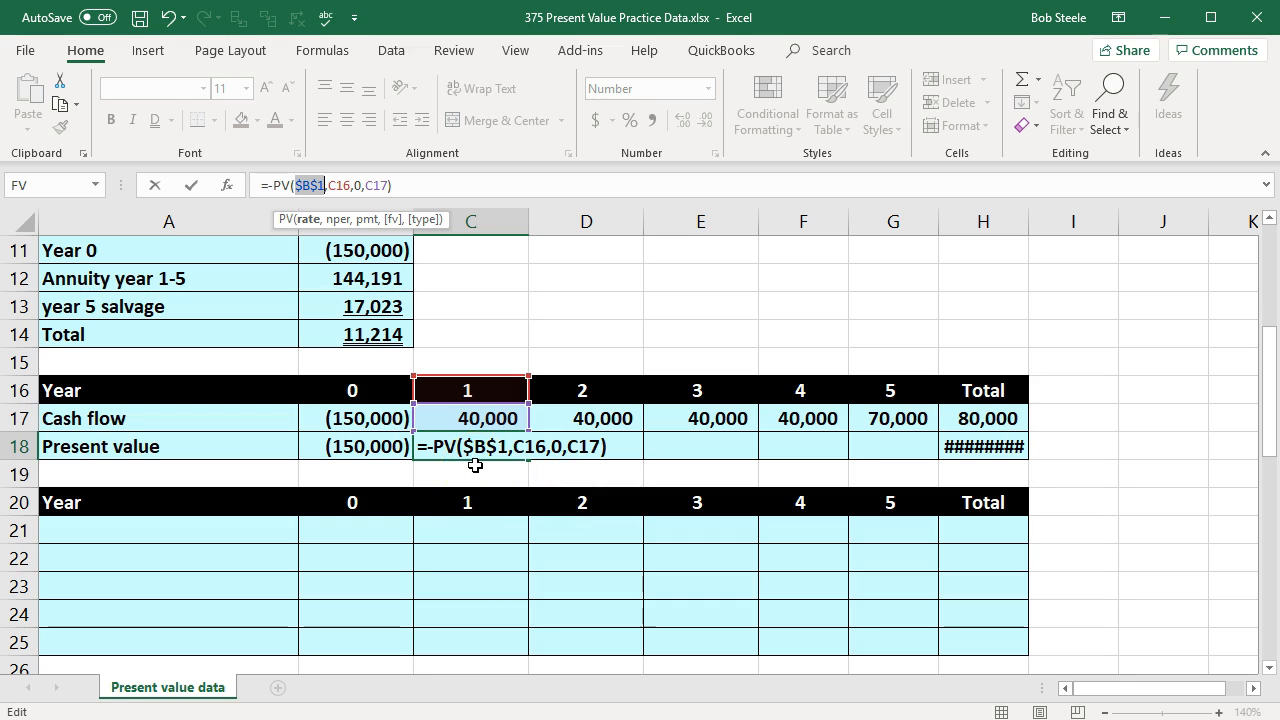
key(Return)
Step: Fill the C18 present value formula across years 2 to 5 in D18:G18
click(490, 442)
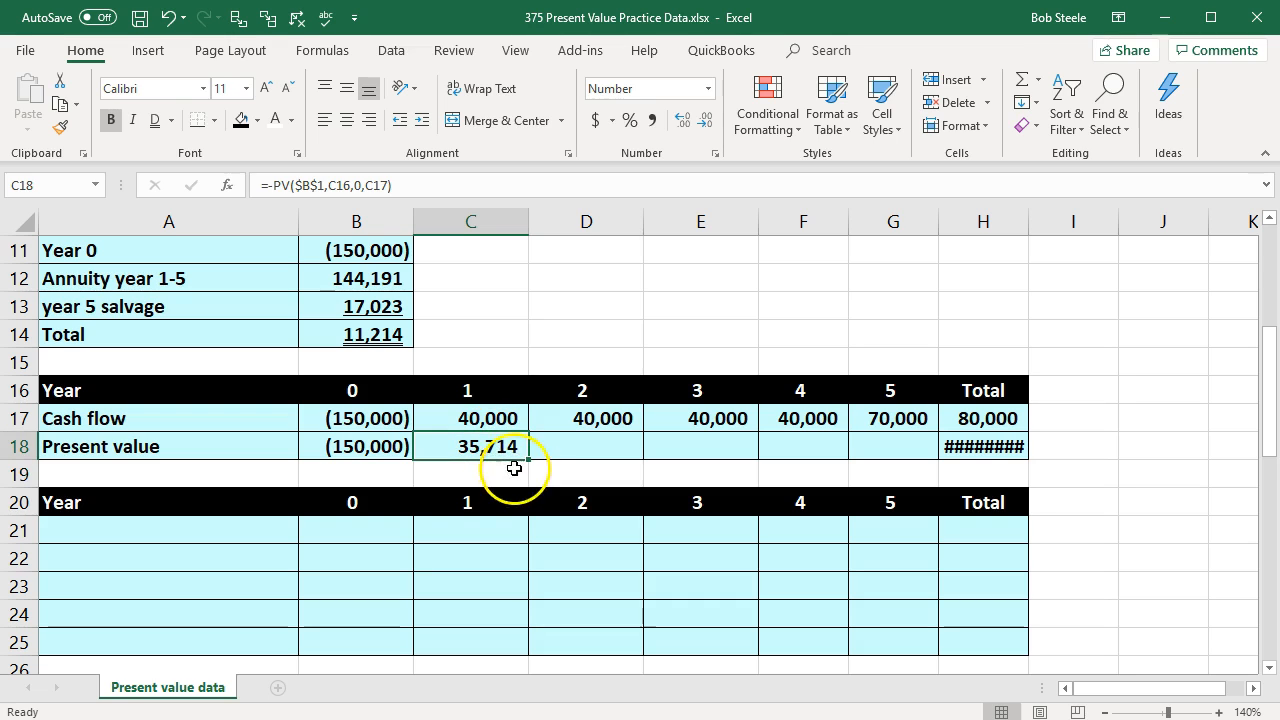
drag(530, 460, 914, 460)
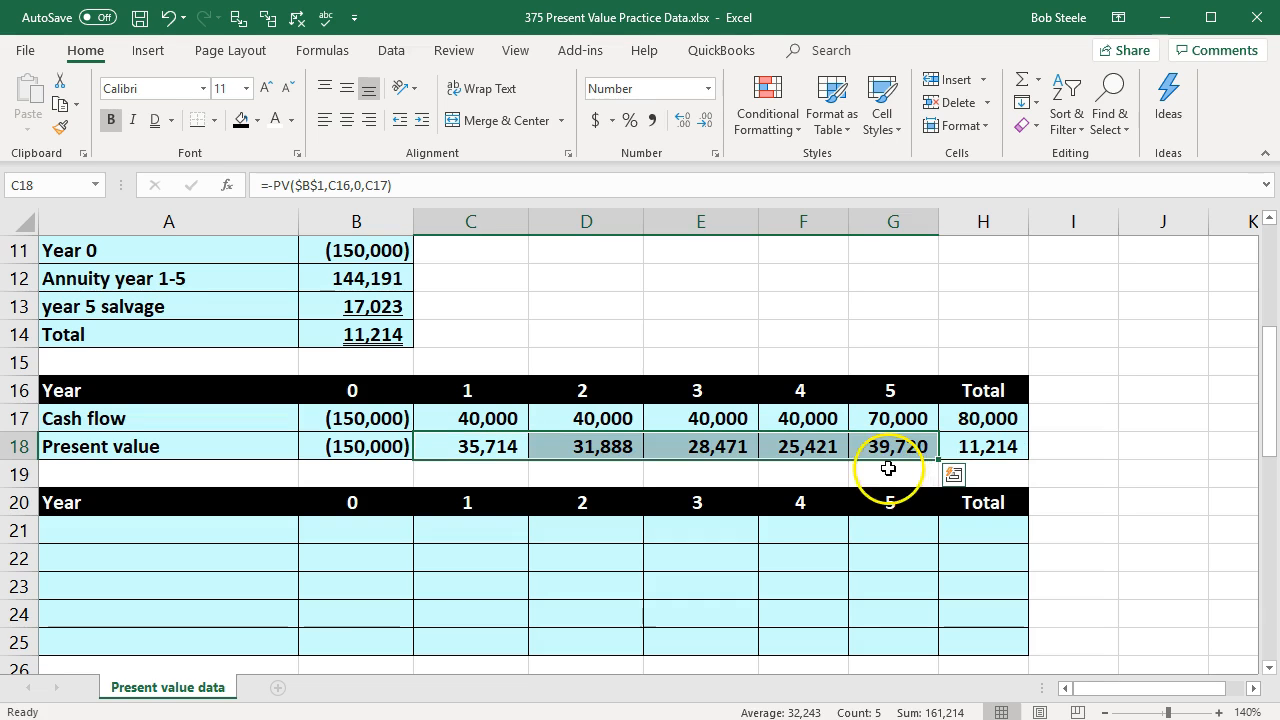
click(889, 467)
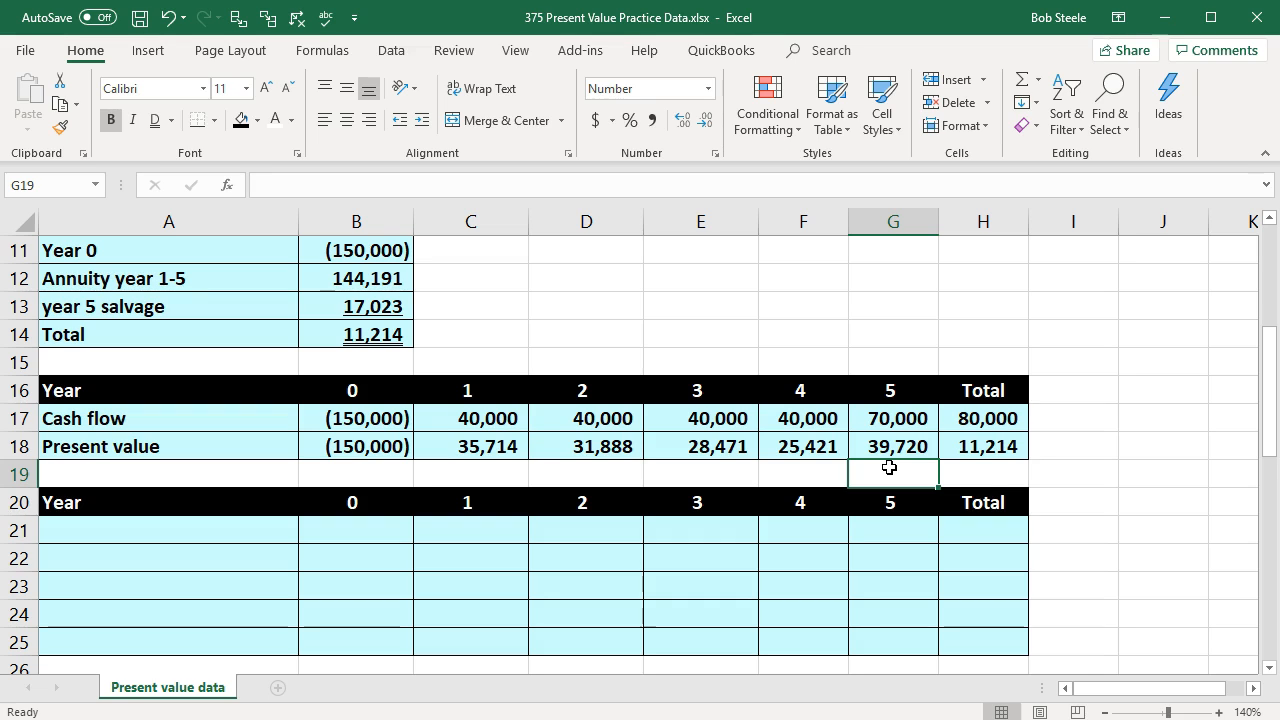
click(794, 555)
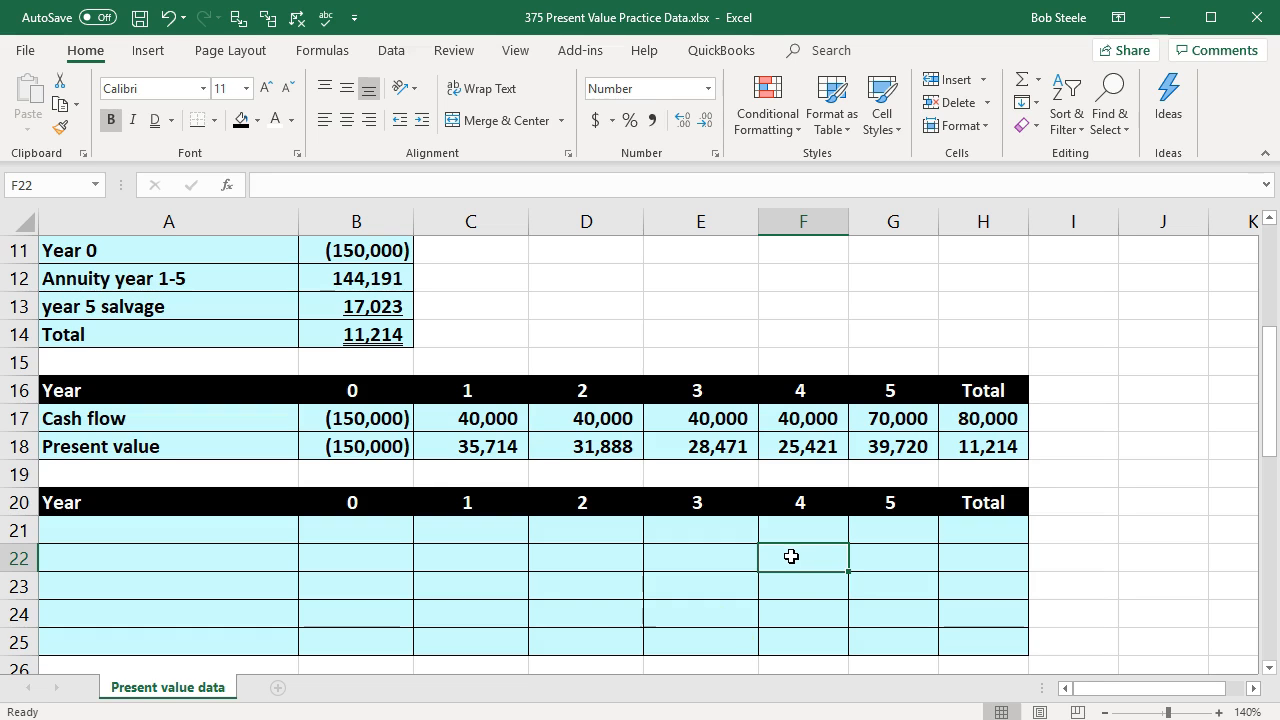
click(244, 418)
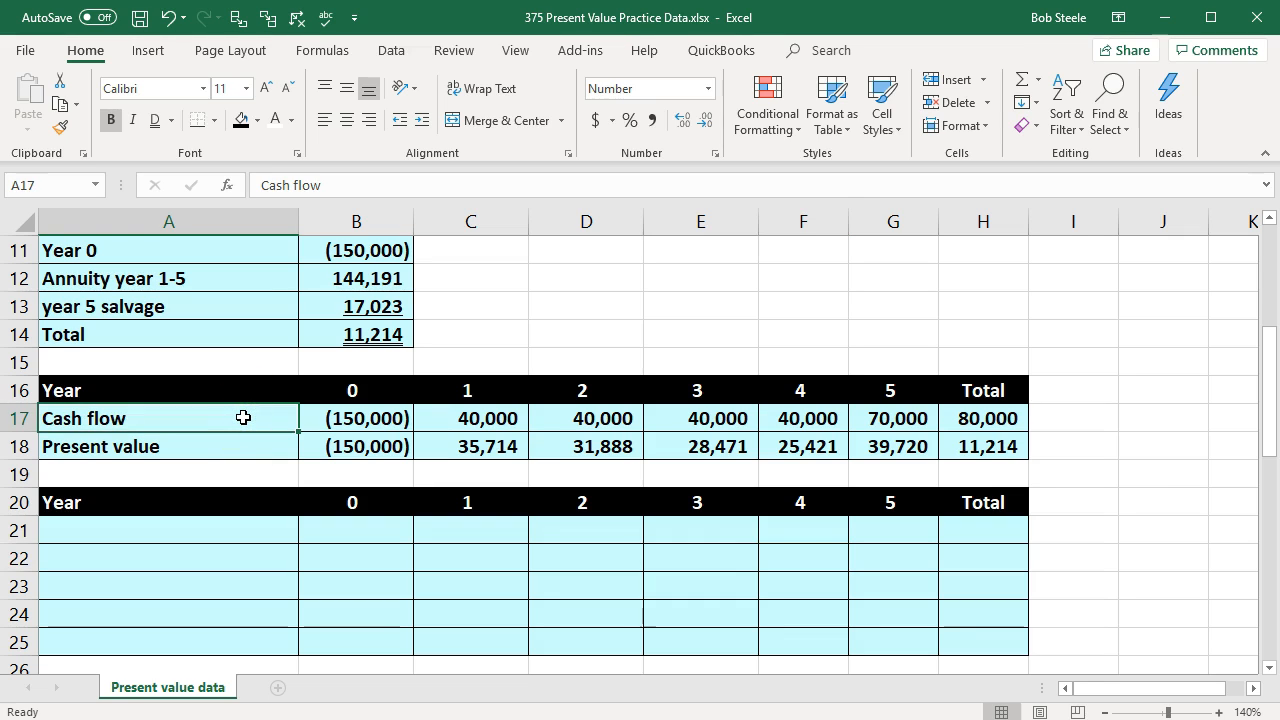
Step: Label A21 "Investment" and link its year 0 amount in B21 to the initial investment in B3
click(171, 537)
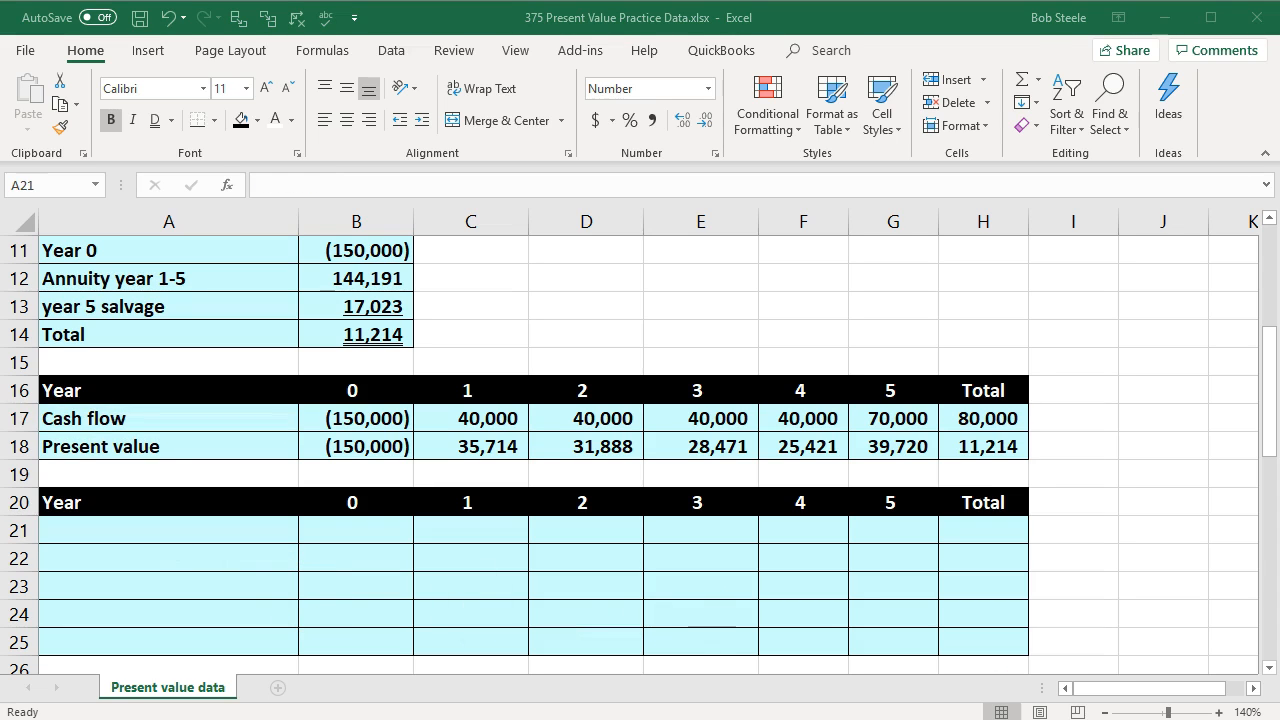
click(213, 537)
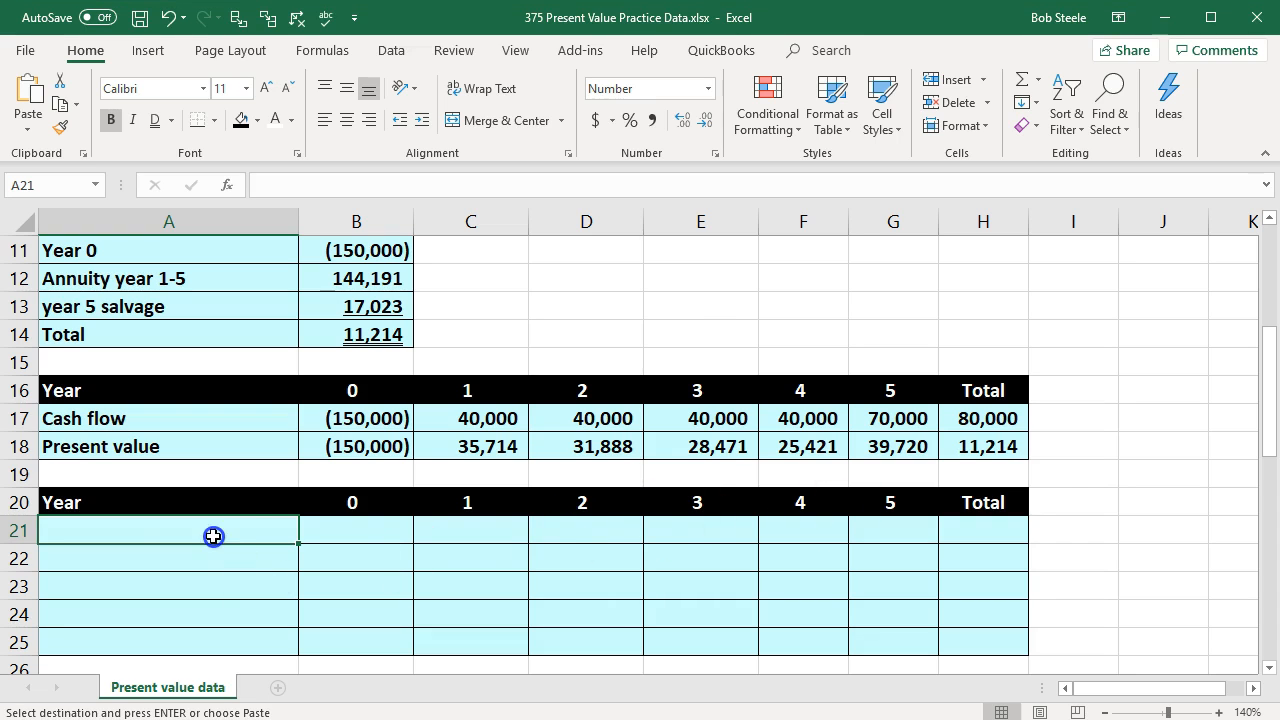
text(Investment)
click(337, 528)
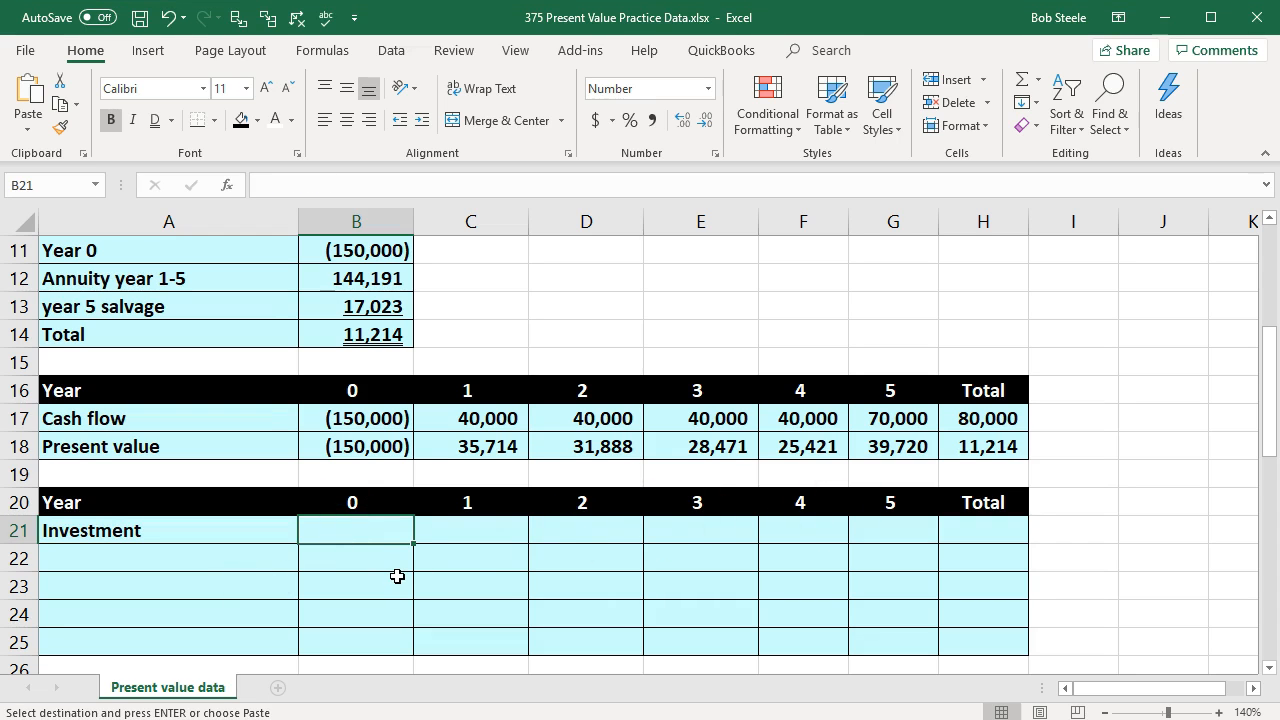
text(=)
scroll(400, 574, up, 4)
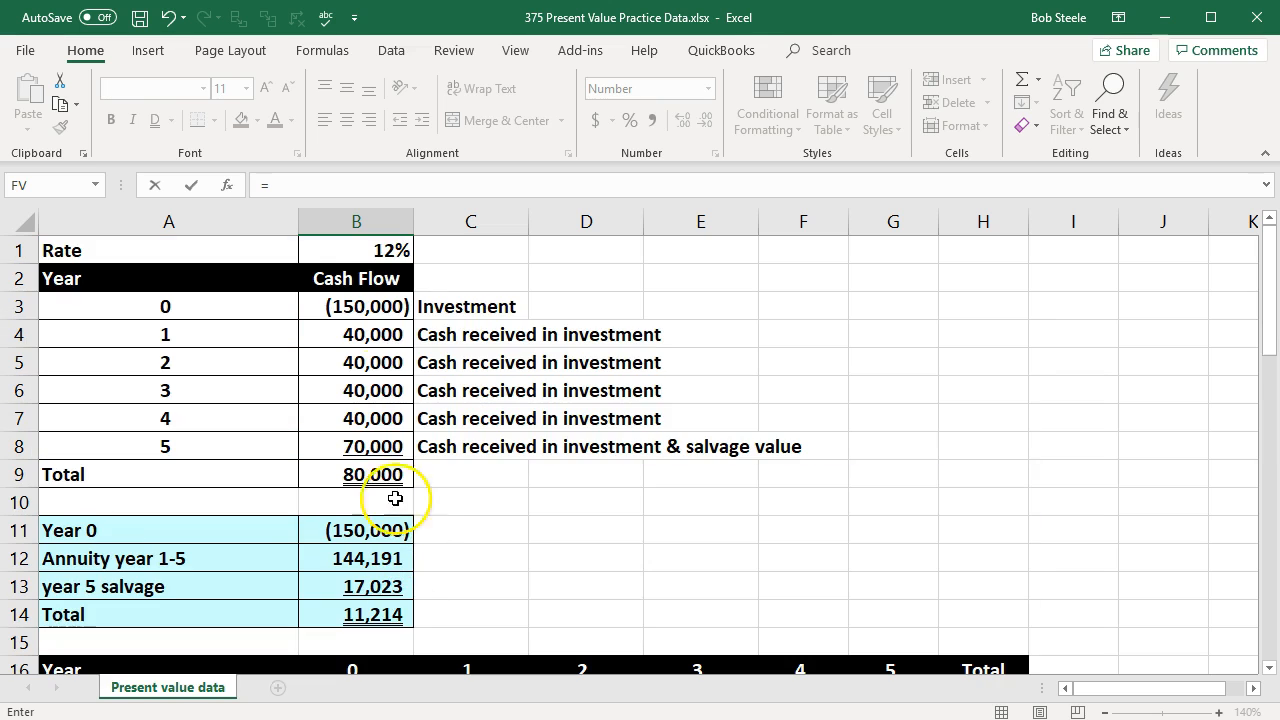
click(373, 300)
key(Return)
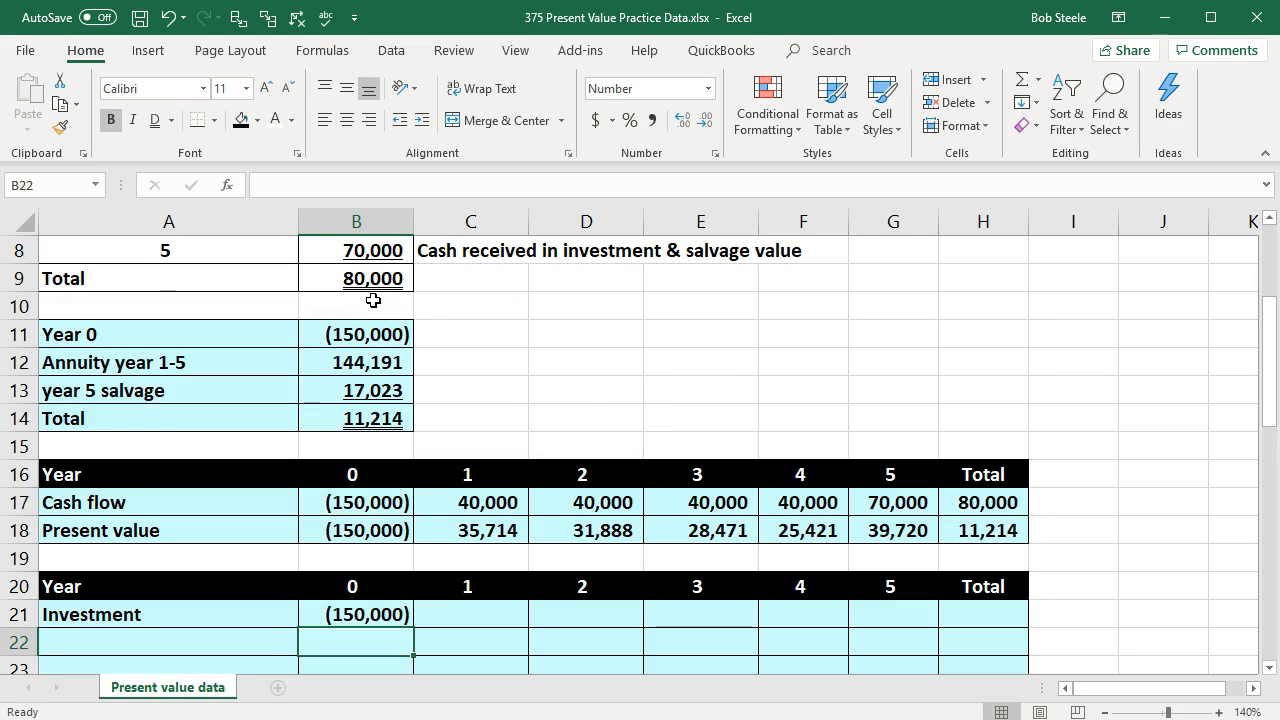
Step: Label A22 "Cash received in investment" in the itemised table
scroll(373, 300, down, 1)
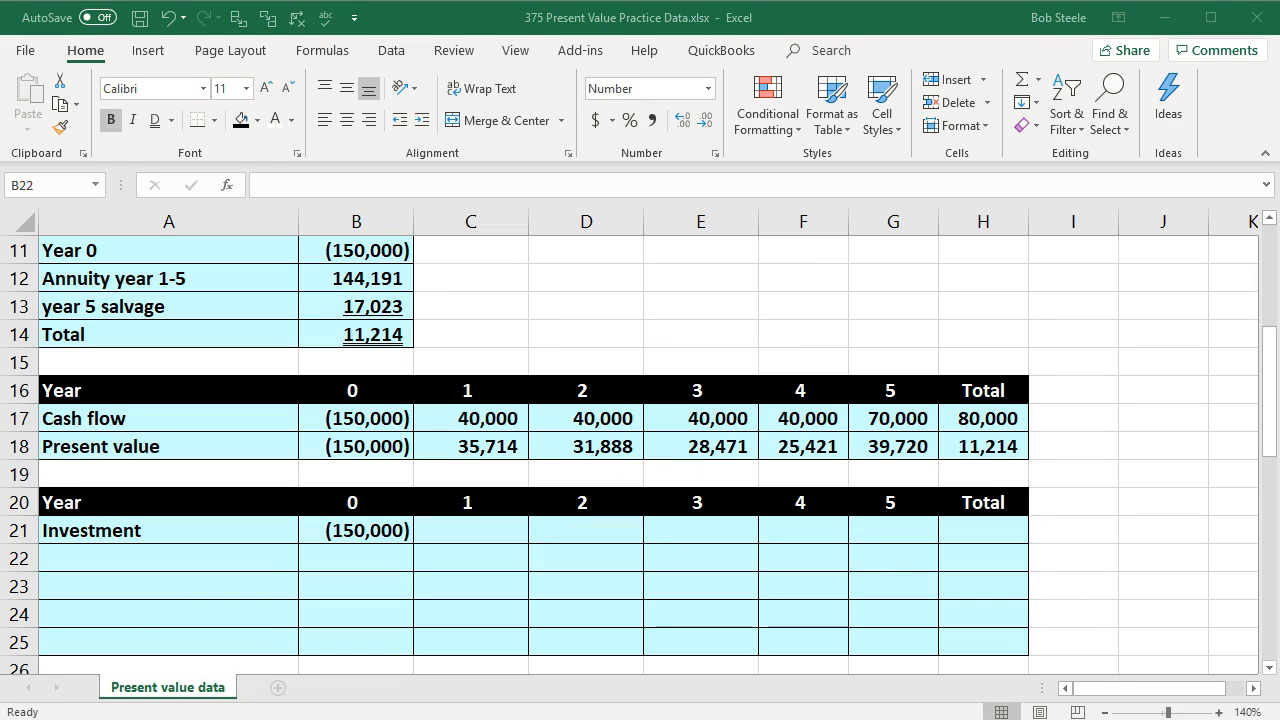
key(ctrl+c)
click(217, 527)
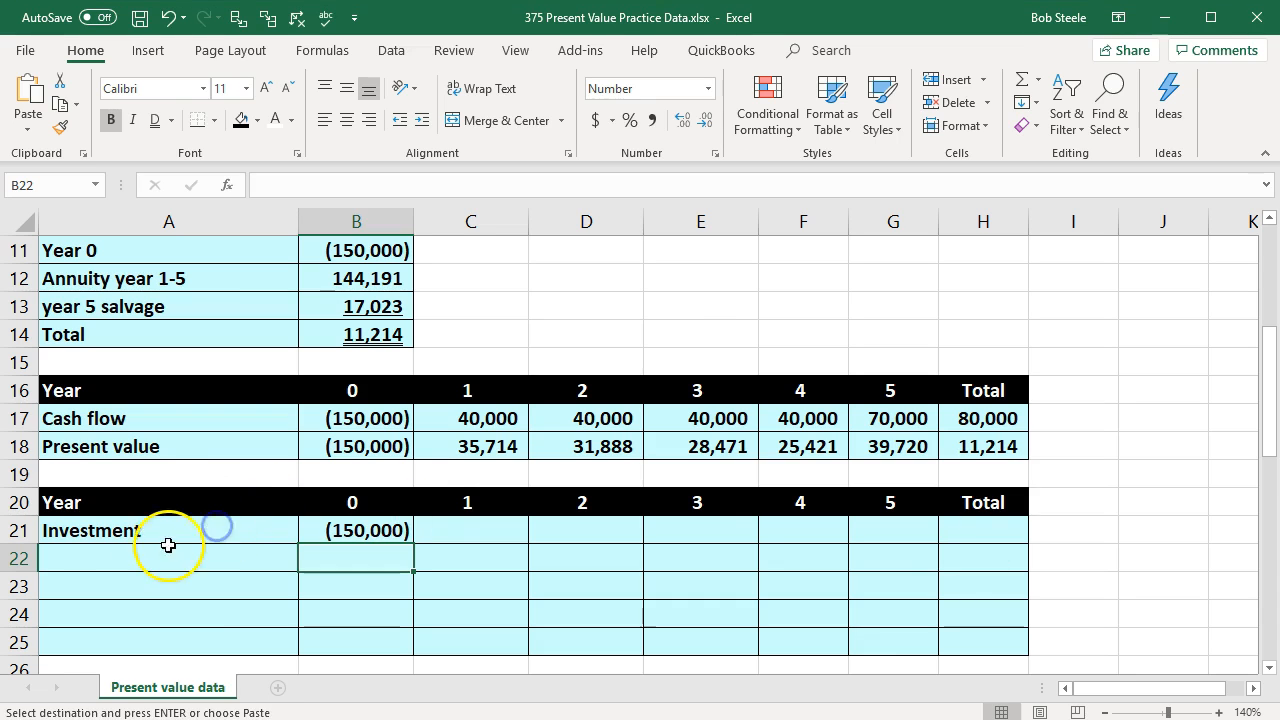
click(125, 550)
key(ctrl+v)
Step: Link the year 1 cash received in C22 to the year 1 cash flow in B4
click(470, 554)
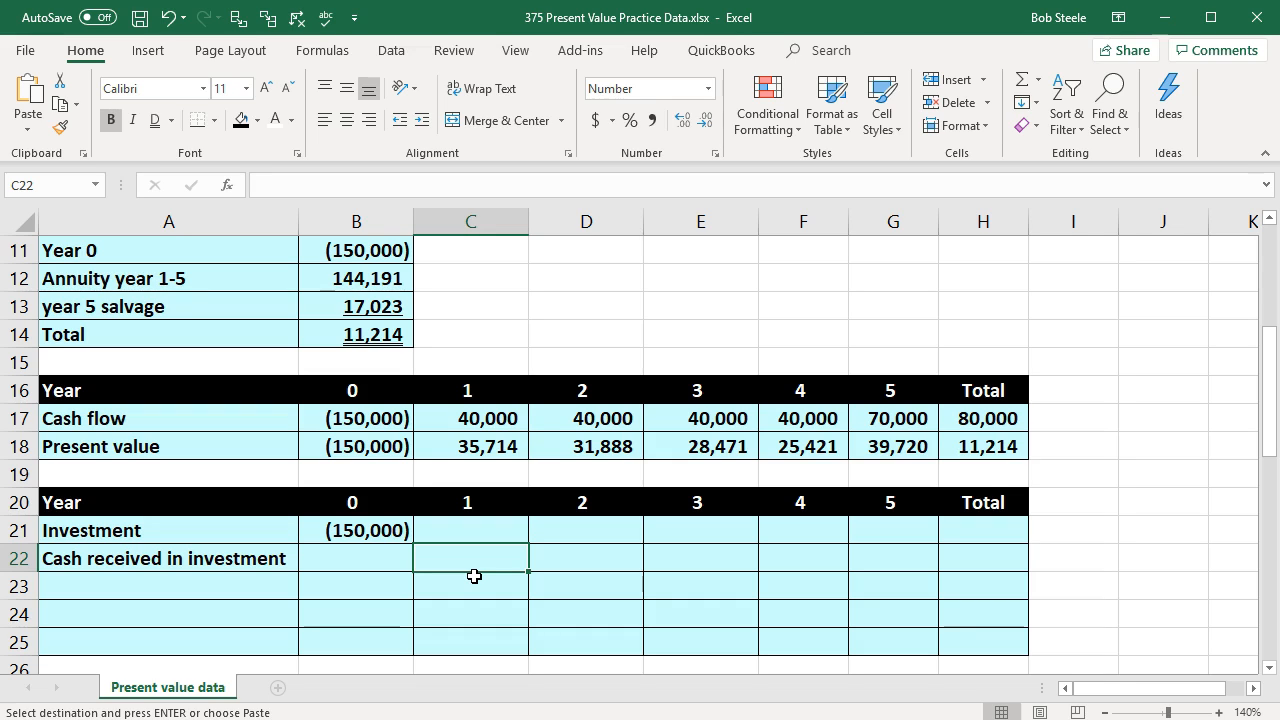
text(=)
scroll(472, 578, up, 4)
click(362, 348)
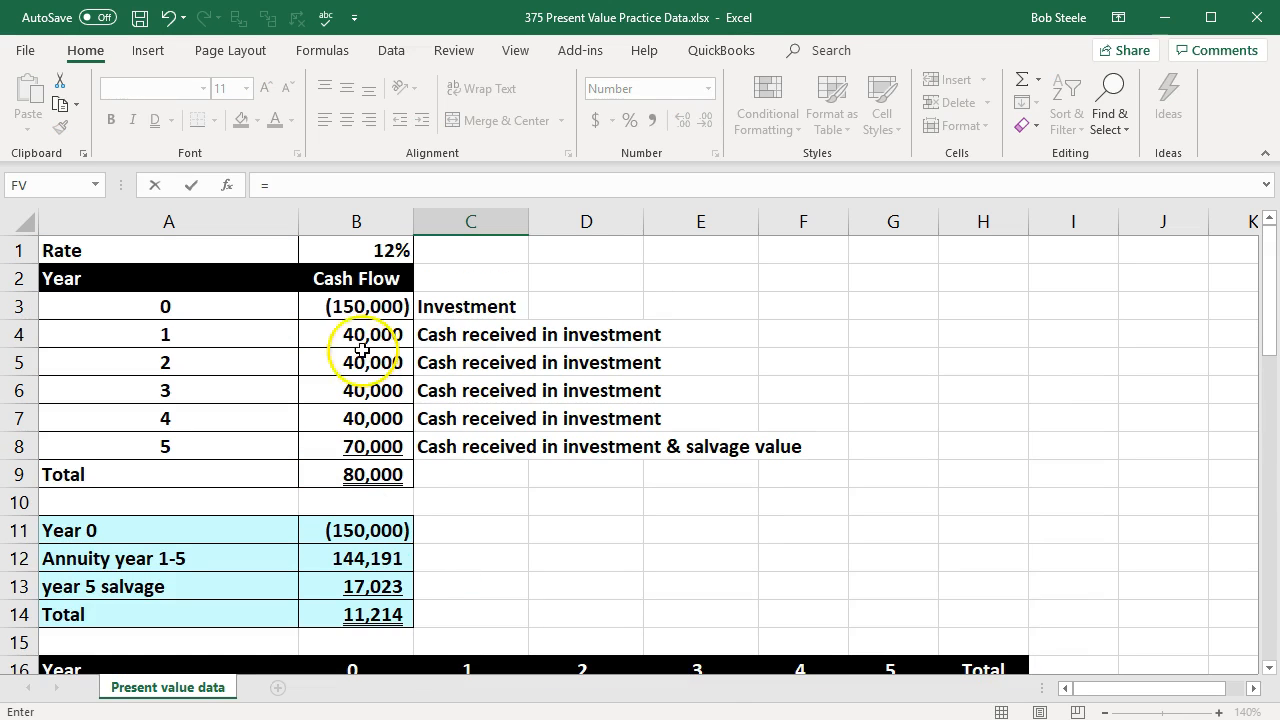
key(Return)
key(Right)
key(Up)
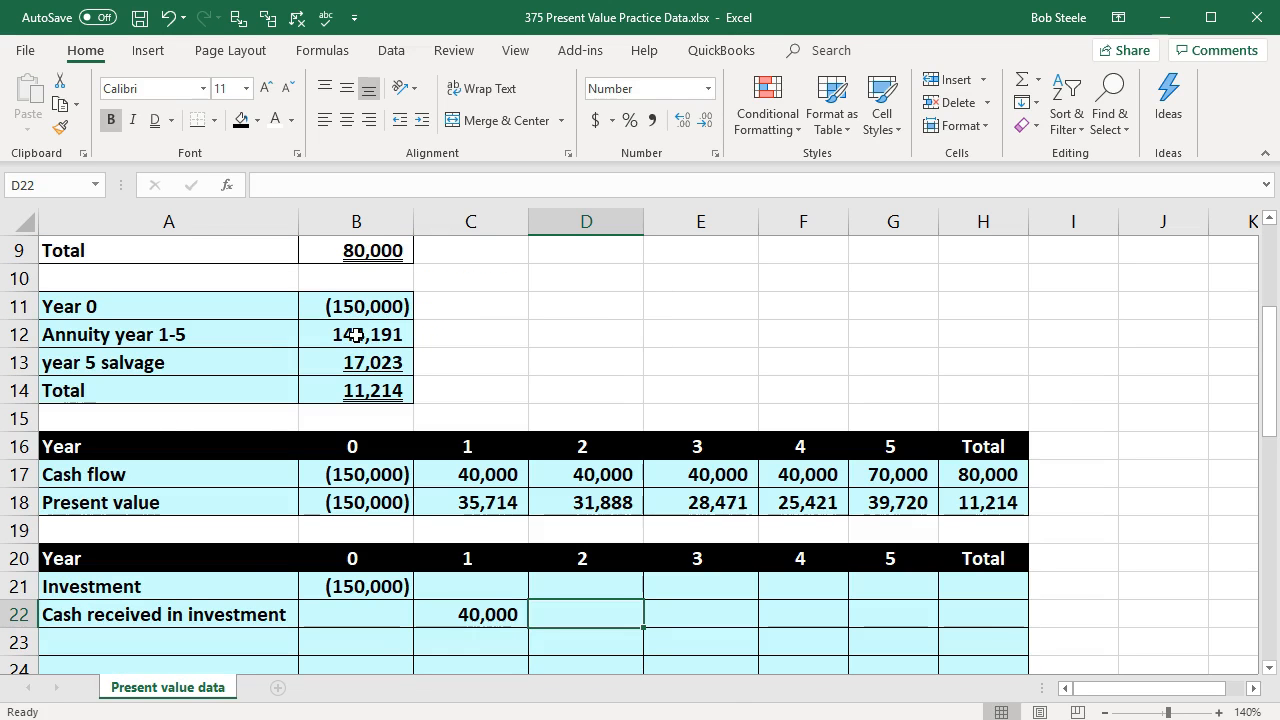
Step: Set the year 2 cash received in D22 to =C22 and fill it across to year 5 in G22
text(=)
key(Left)
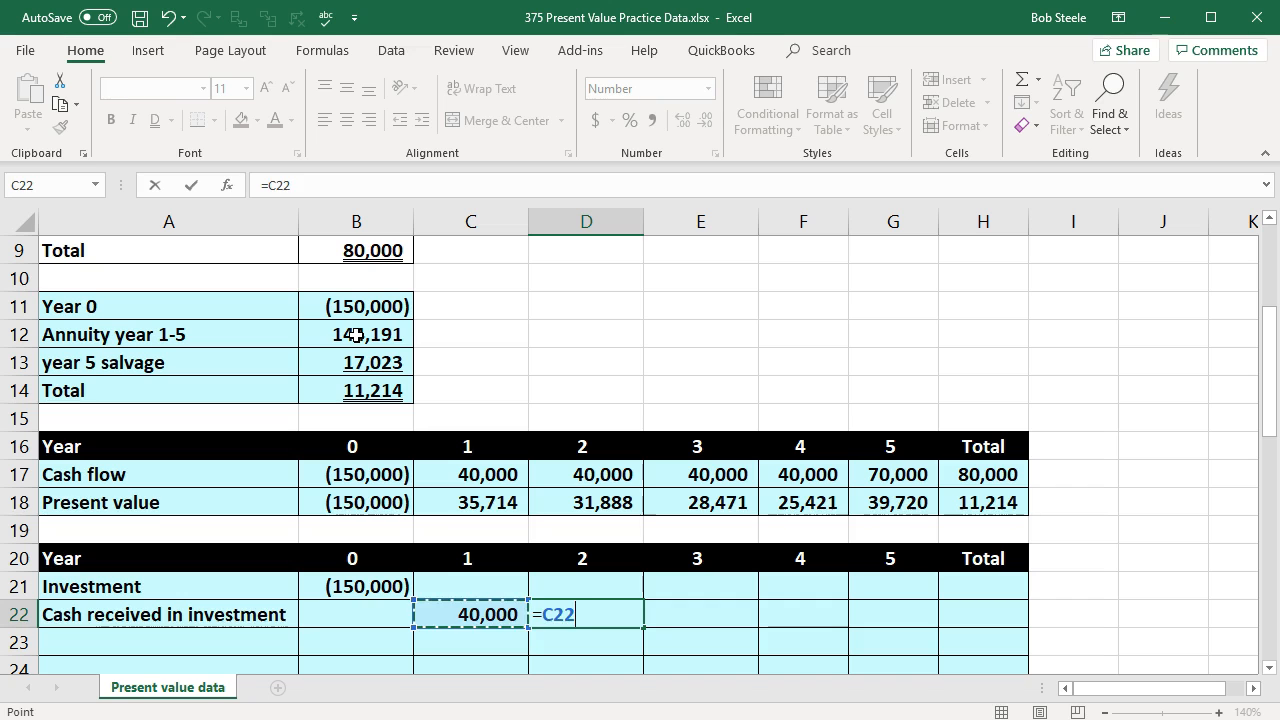
key(Return)
scroll(356, 335, down, 1)
click(560, 530)
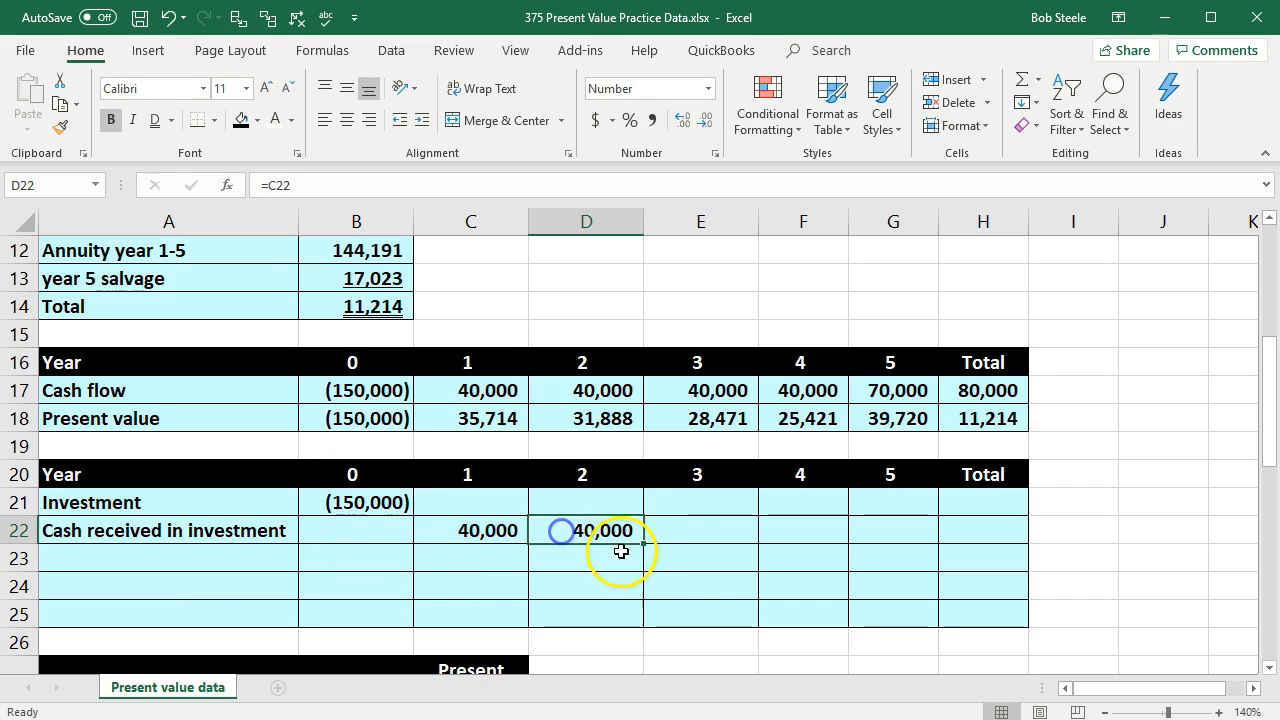
drag(641, 545, 895, 545)
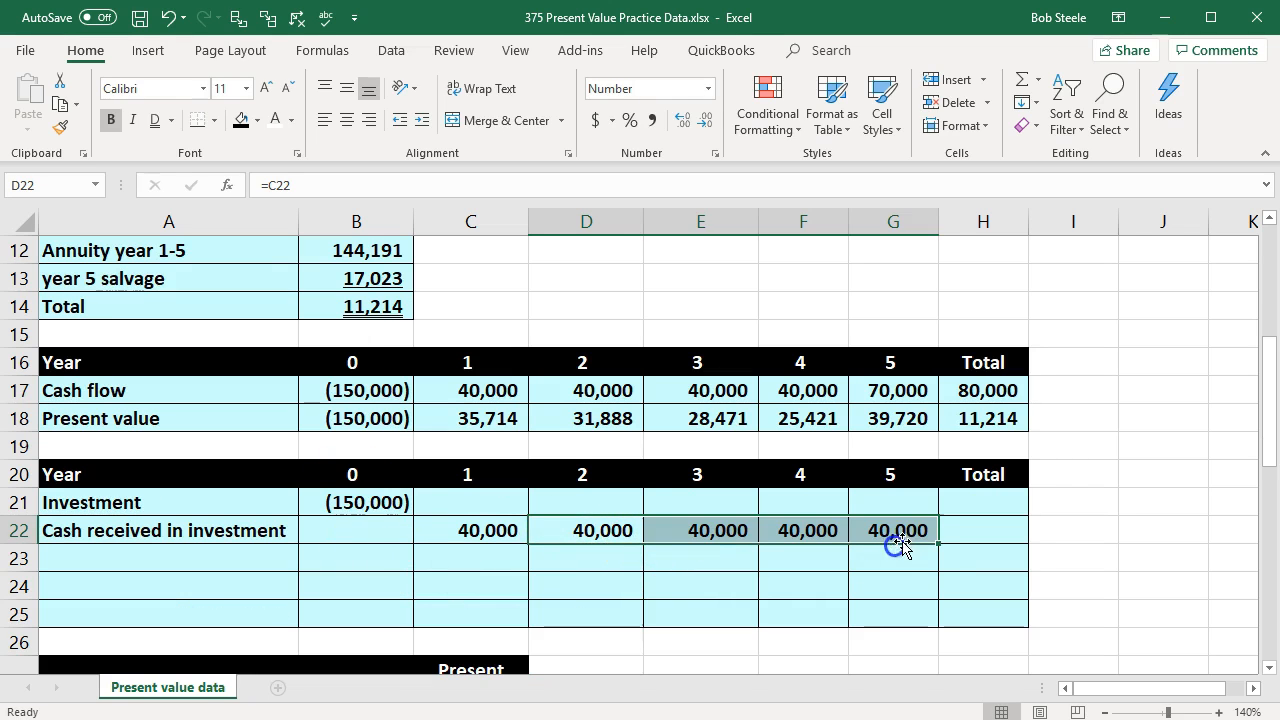
click(895, 531)
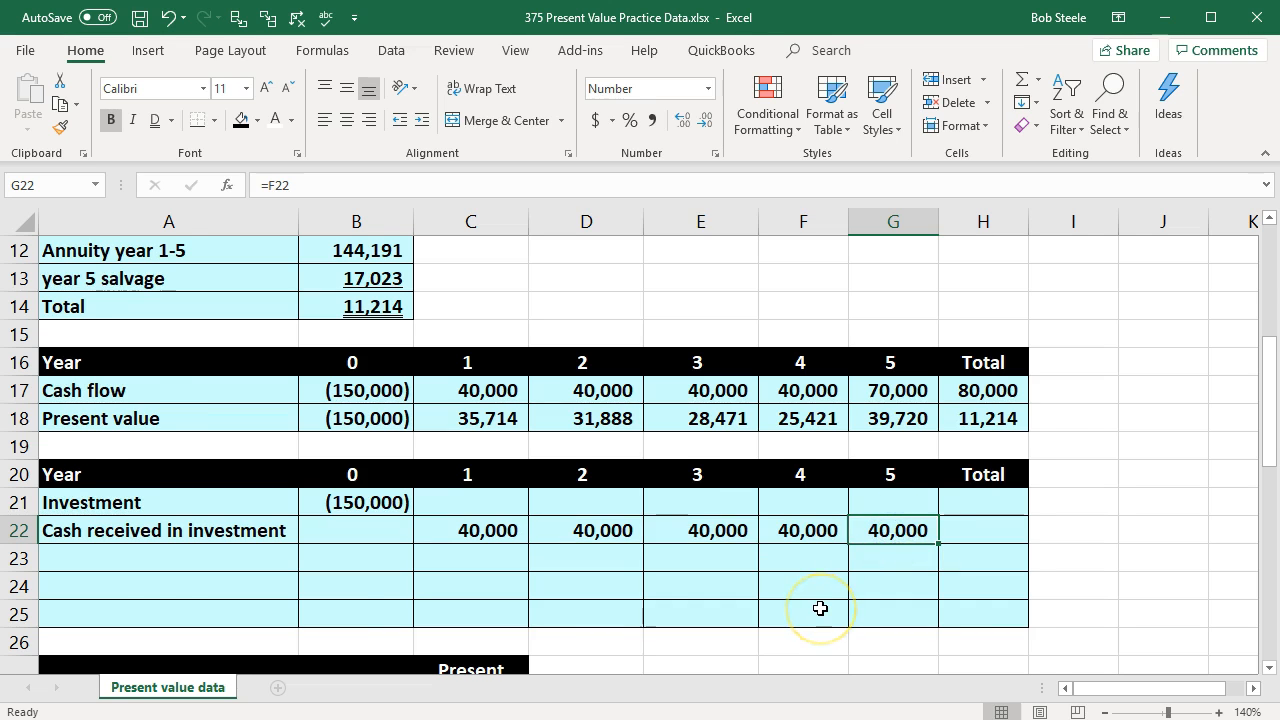
Step: Label A23 "Salvage value" below the cash received row
scroll(820, 608, up, 3)
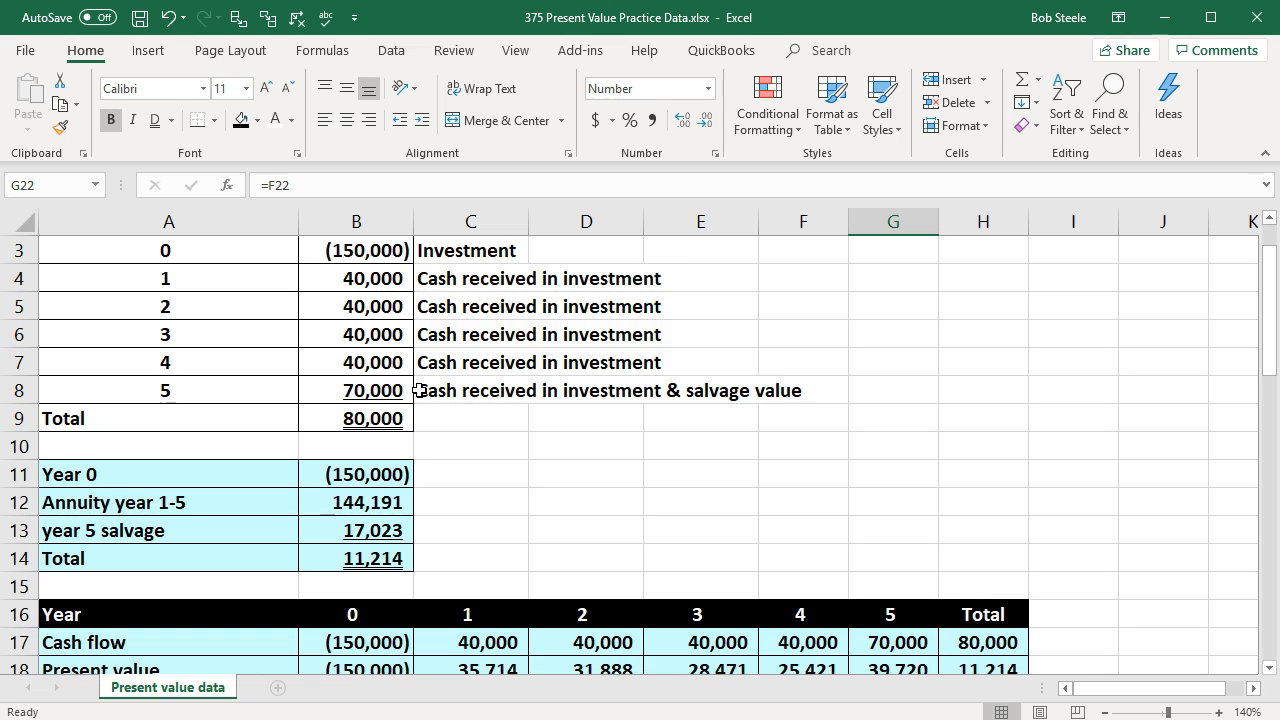
scroll(418, 390, down, 4)
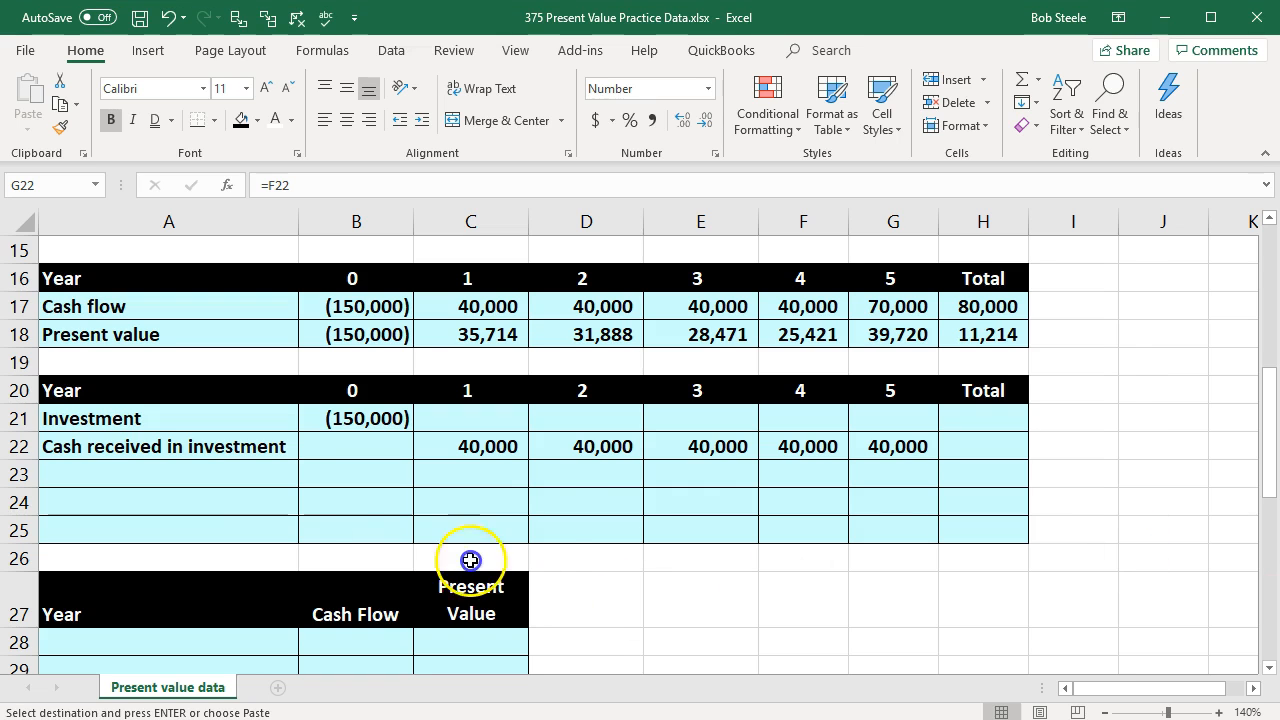
click(231, 486)
key(ctrl+v)
Step: Calculate the year 5 salvage value in G23 as the year 5 cash flow less the cash received, =B8-G22
key(Right)
key(Right)
key(Right)
key(Right)
key(Right)
key(Right)
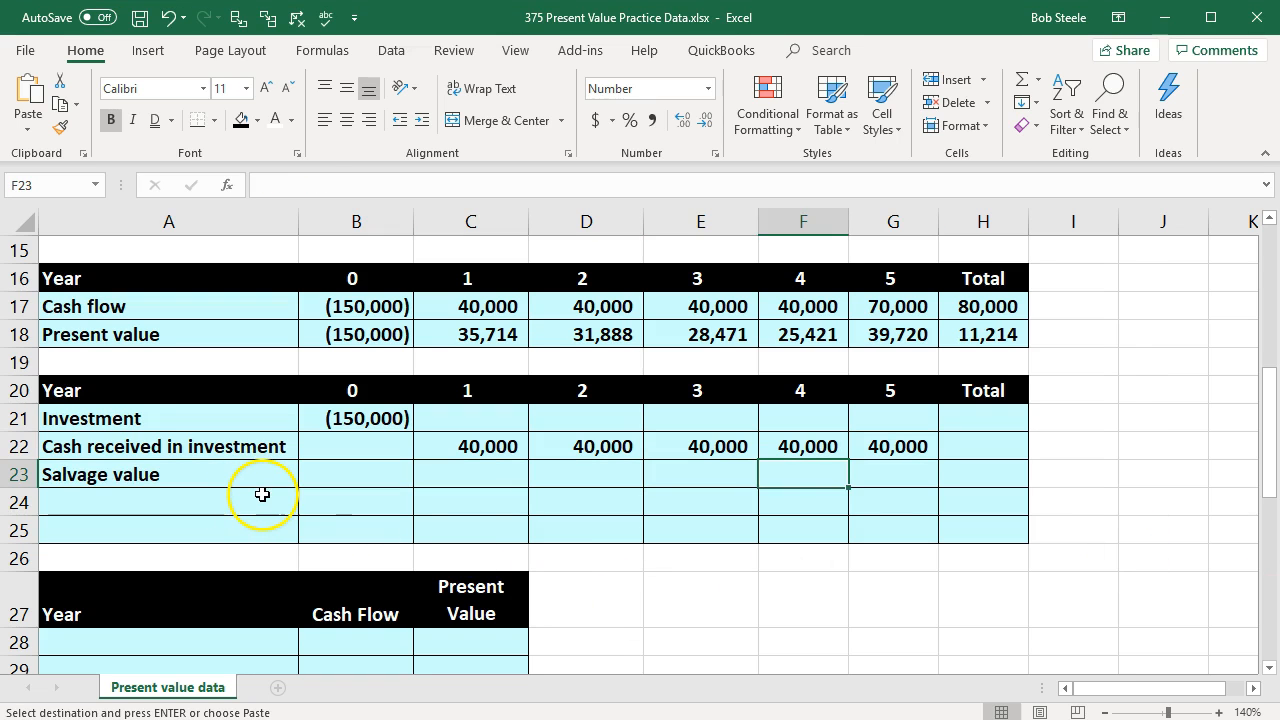
text(=)
scroll(262, 492, up, 5)
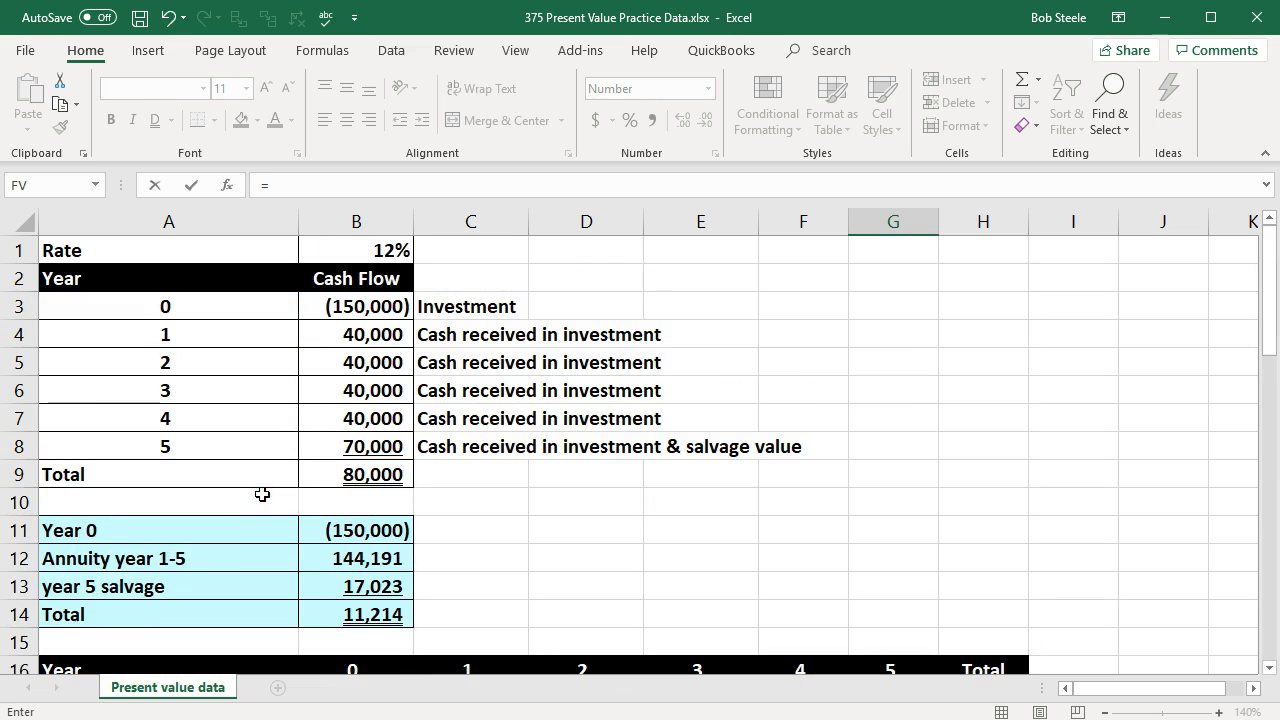
click(328, 447)
scroll(343, 470, down, 2)
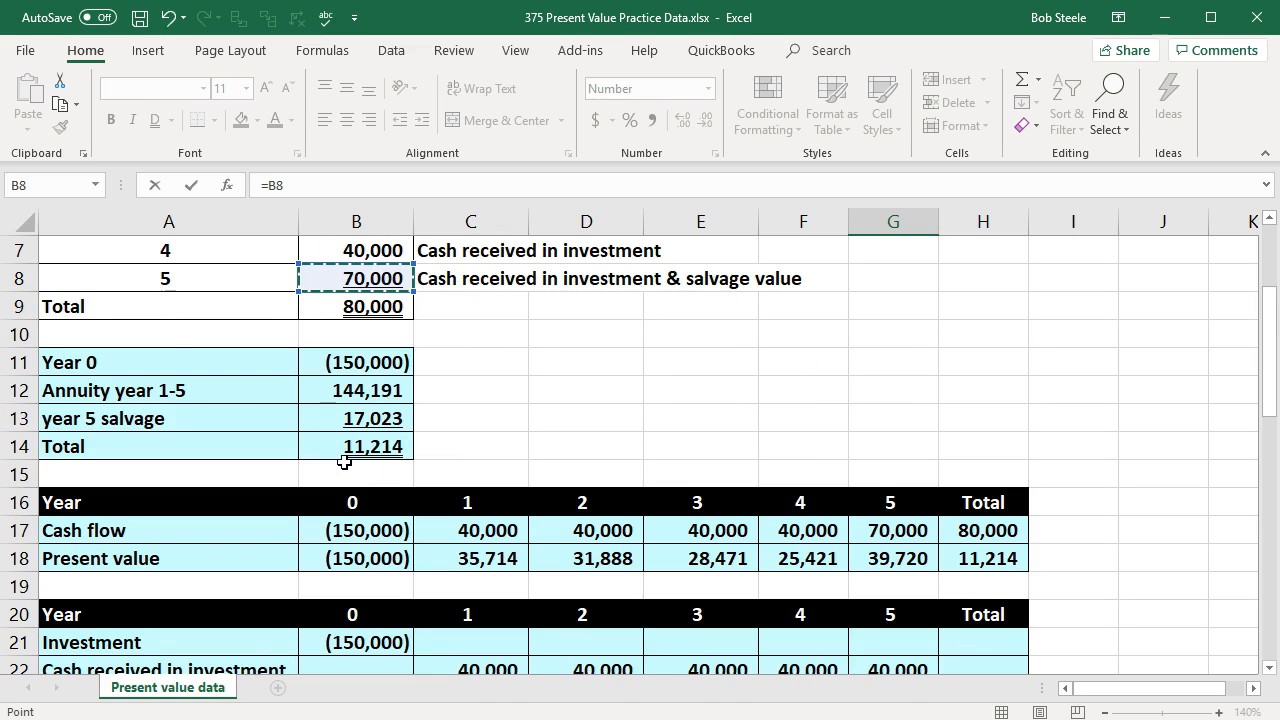
text(-)
scroll(345, 464, down, 1)
click(914, 587)
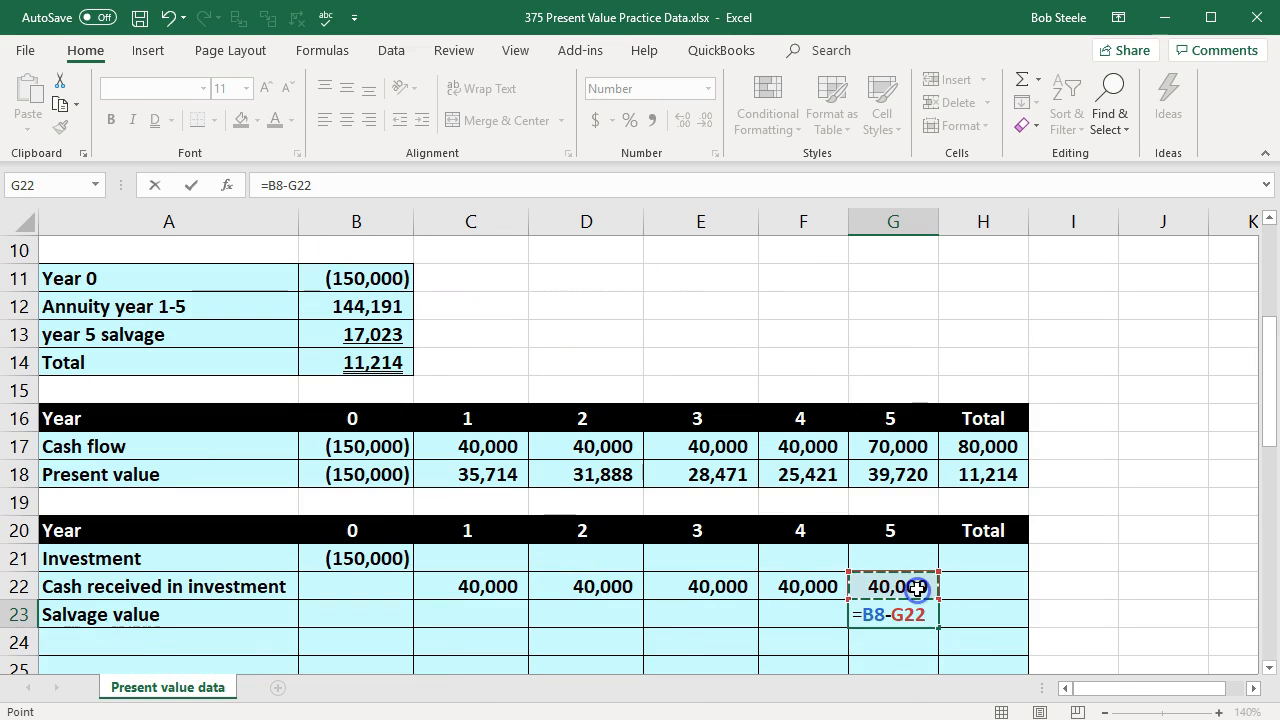
key(Return)
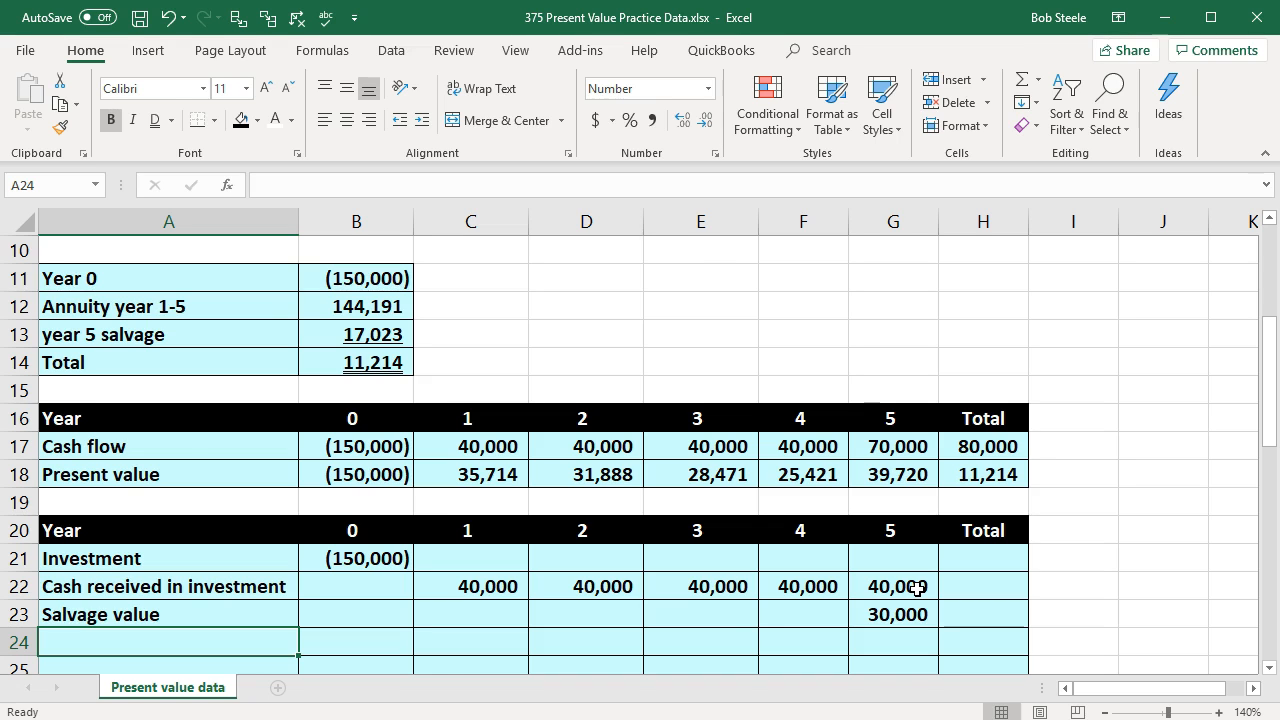
Step: Label A24 "Total" and sum the year 0 amounts B21:B23 in B24
scroll(917, 589, down, 1)
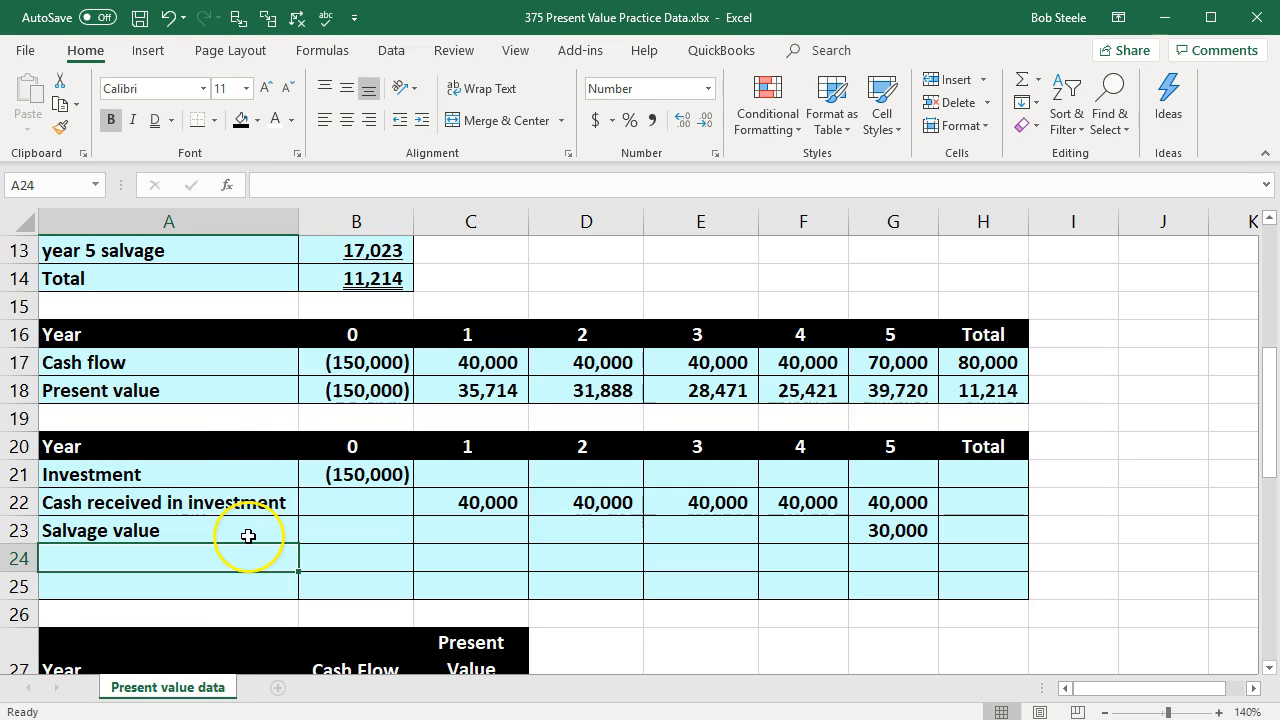
text(Total)
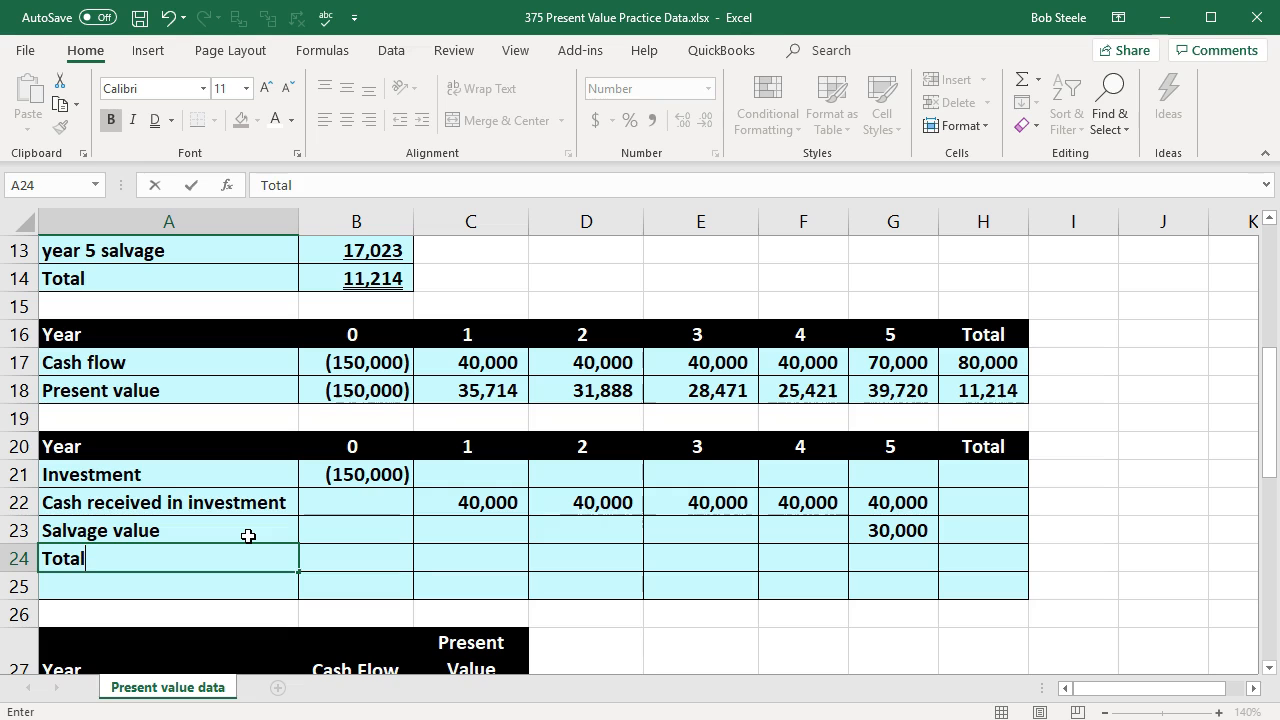
key(Tab)
text(=)
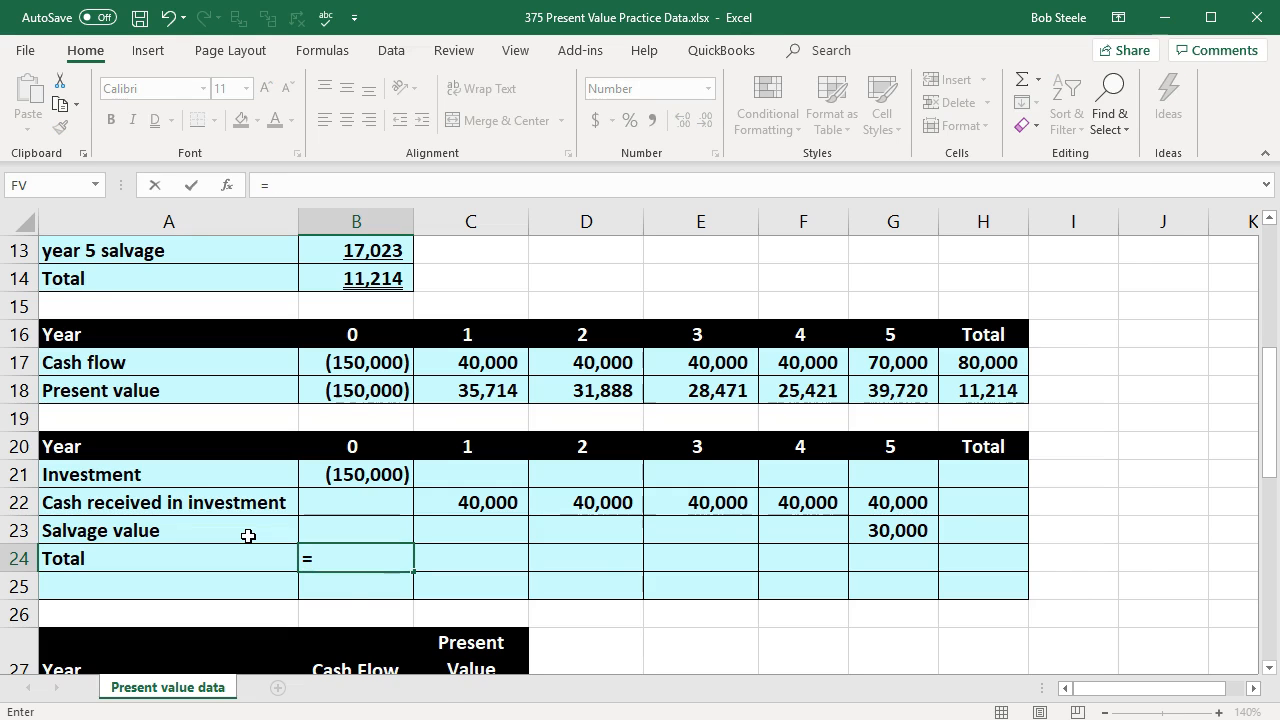
text(sum)
double_click(322, 584)
drag(365, 472, 337, 526)
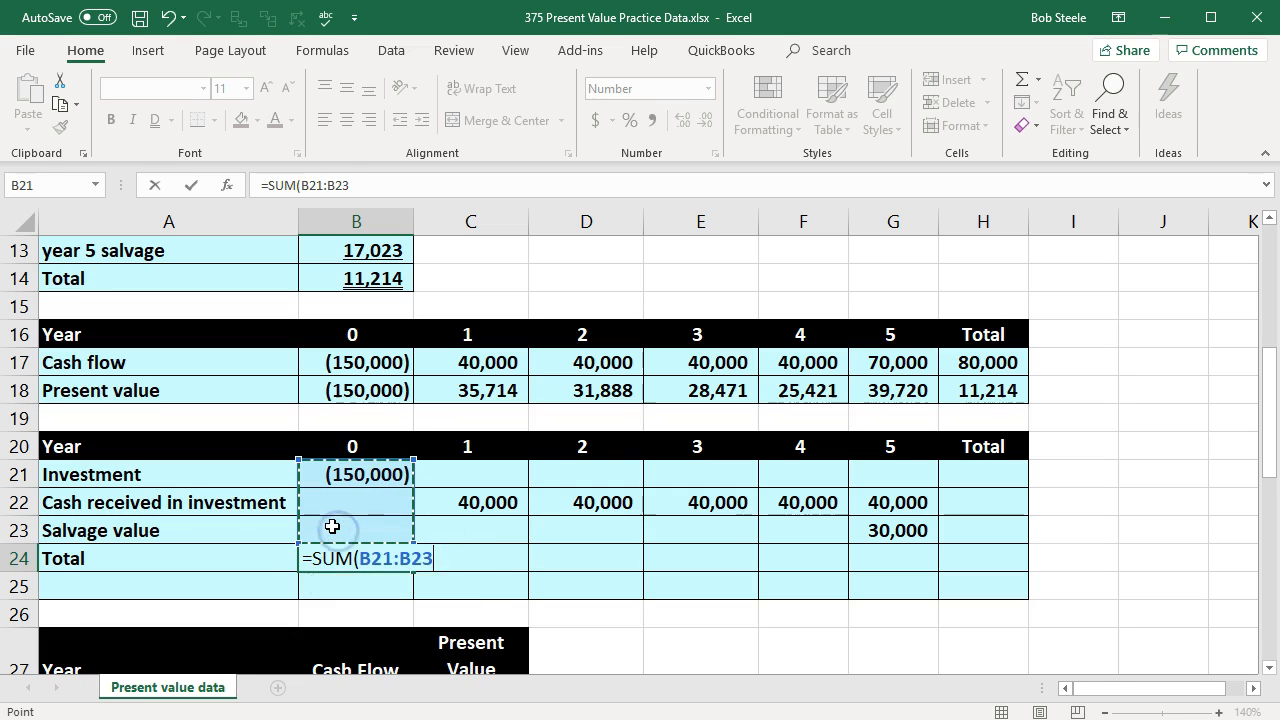
key(Return)
Step: Fill the B24 total formula across years 1 to 5 in C24:G24 and compare the totals with the cash flows in row 17
click(373, 567)
drag(411, 572, 897, 578)
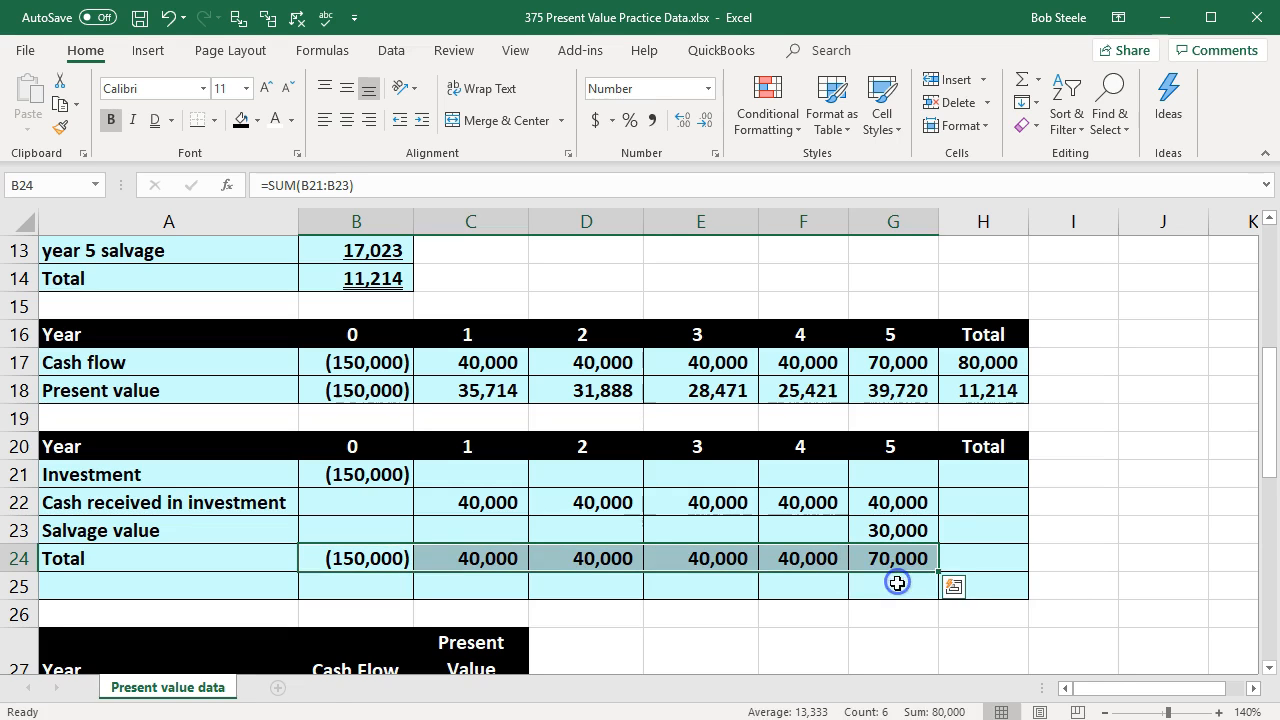
click(719, 632)
drag(383, 563, 872, 568)
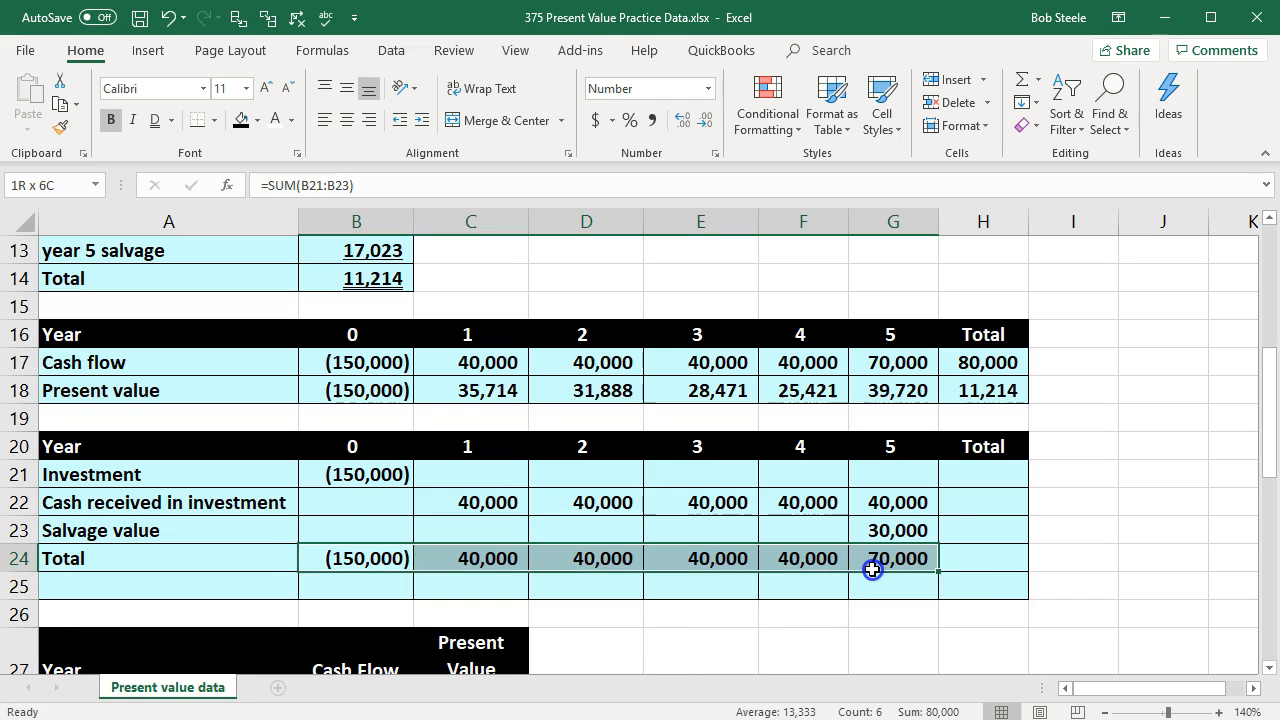
drag(408, 360, 850, 370)
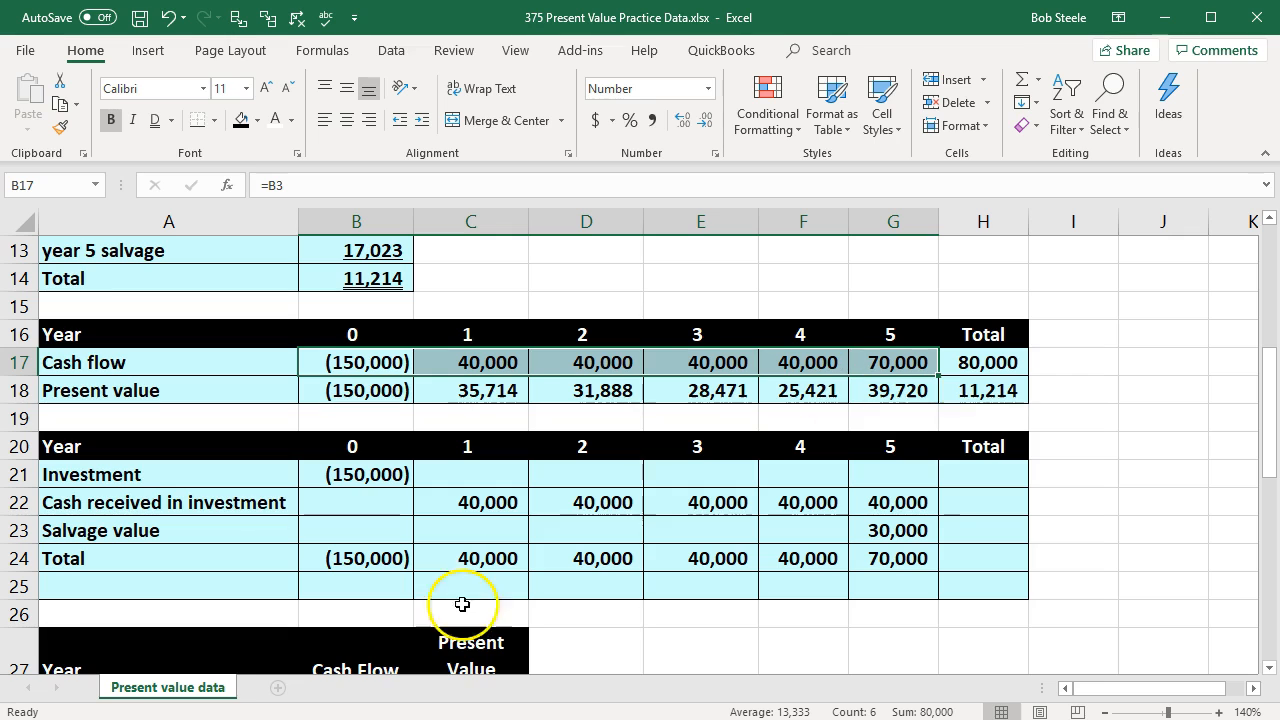
Step: Label A25 "Present value" and link its year 0 amount in B25 to the total in B24
click(206, 583)
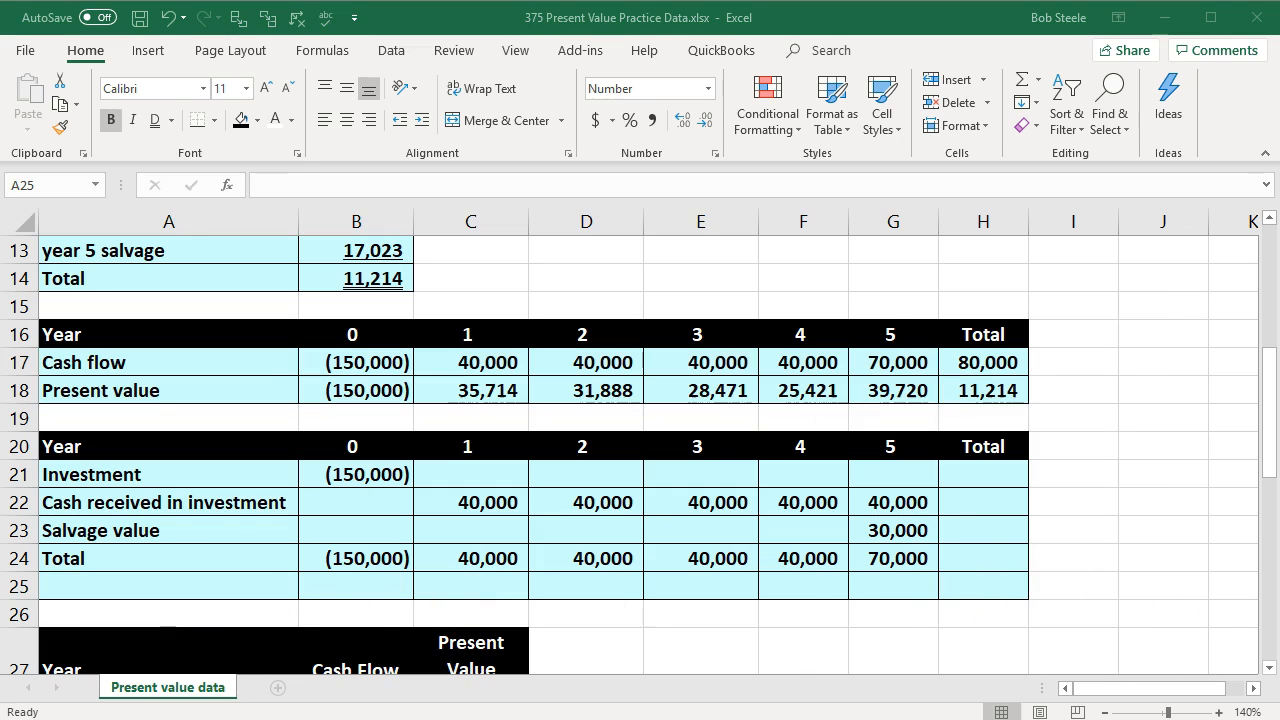
click(194, 591)
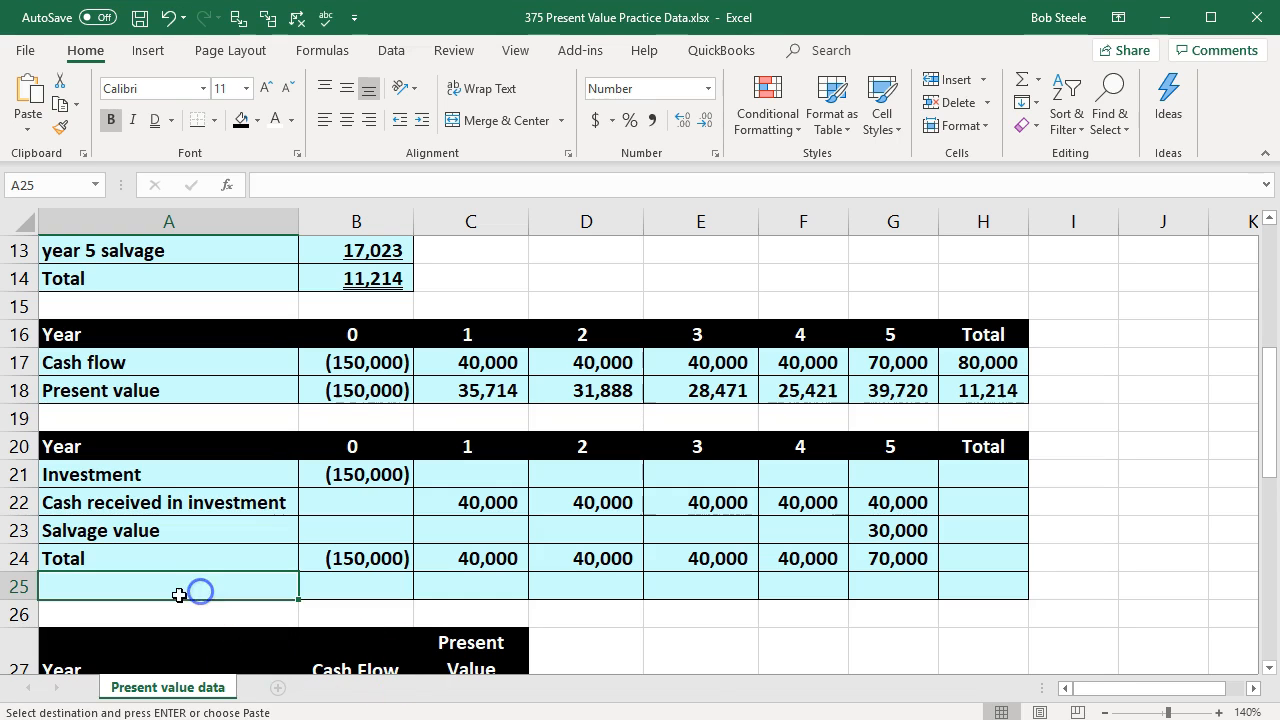
key(ctrl+v)
click(336, 588)
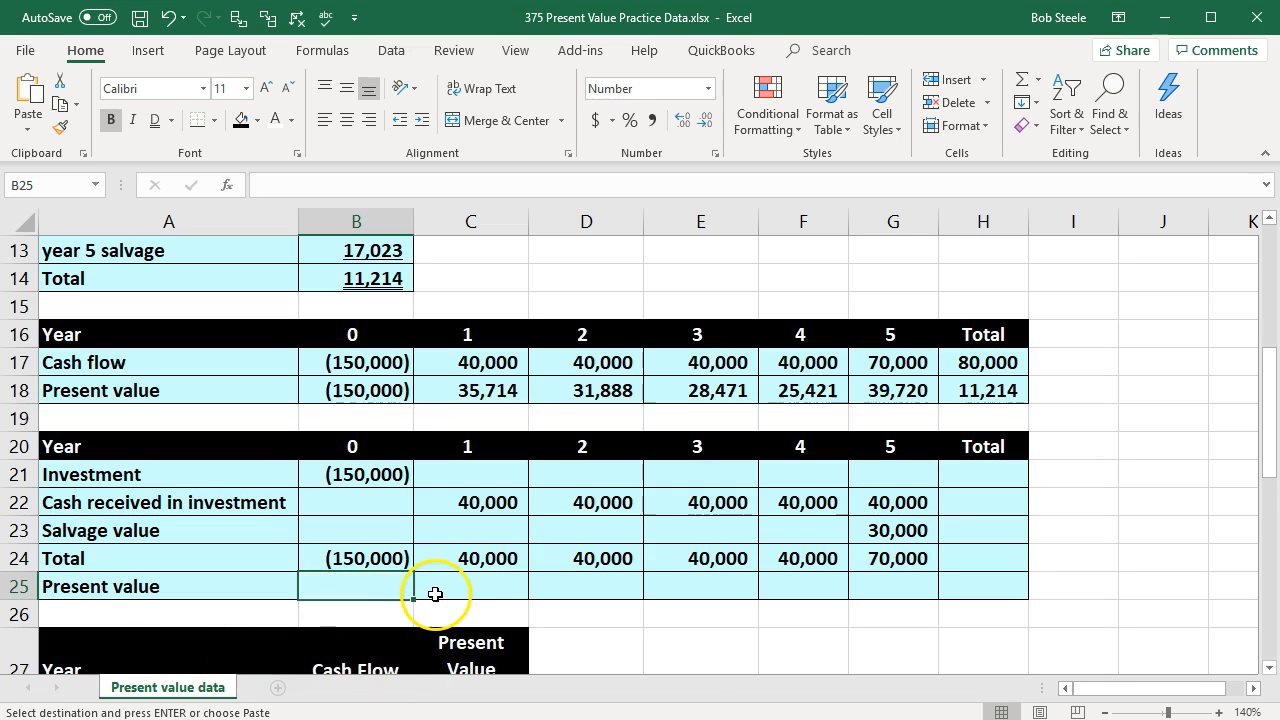
text(=)
key(Up)
key(Tab)
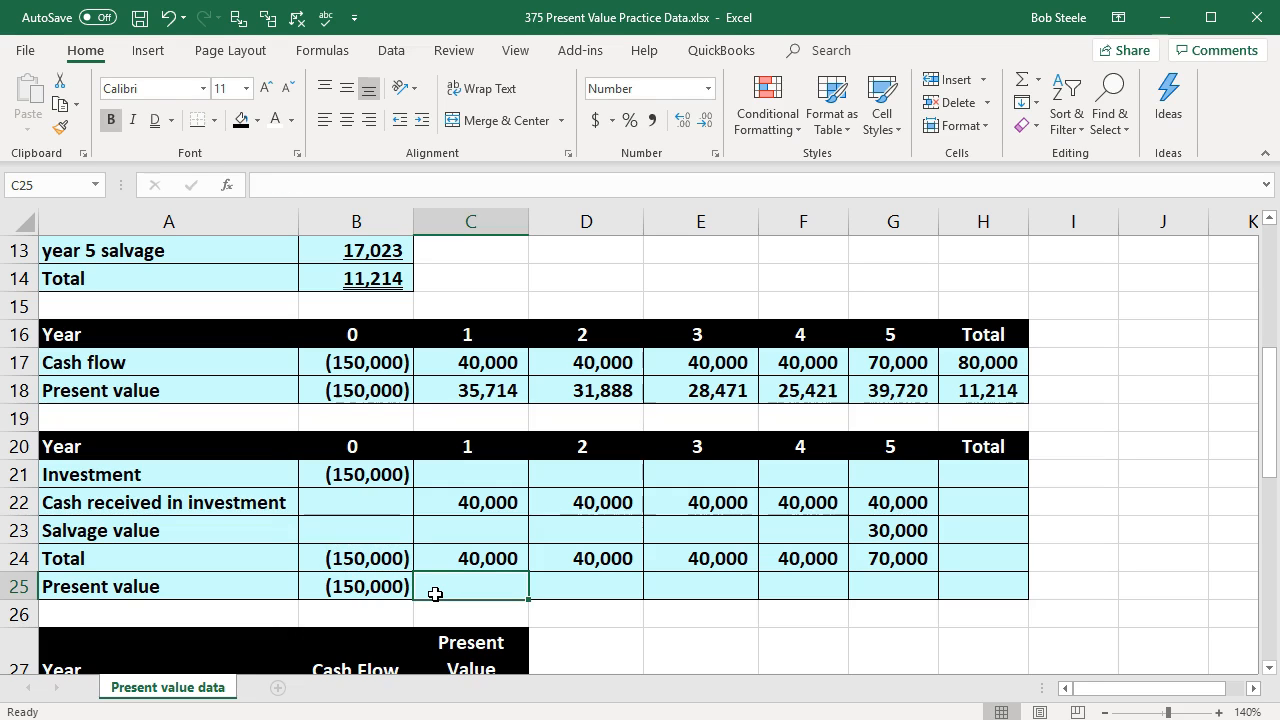
Step: Calculate the year 1 present value in C25 with a negated PV of rate B1, period C20, payment 0 and future value C24
text(-pv)
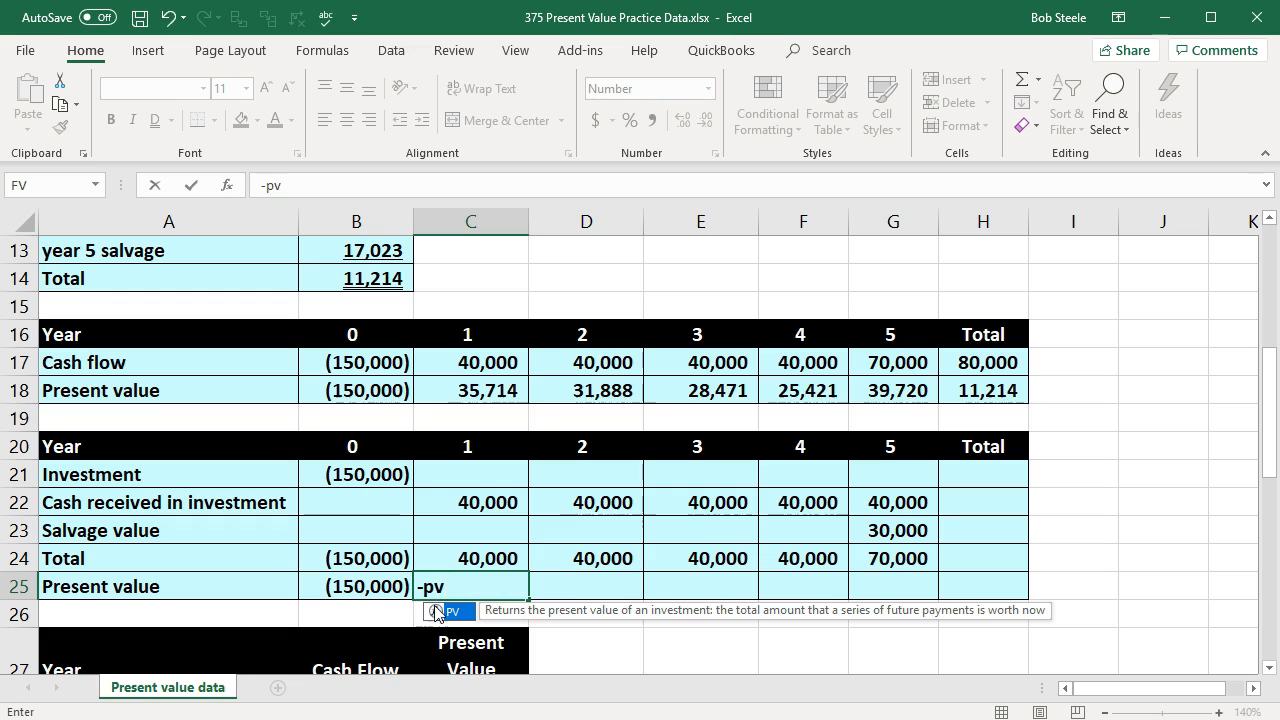
double_click(436, 612)
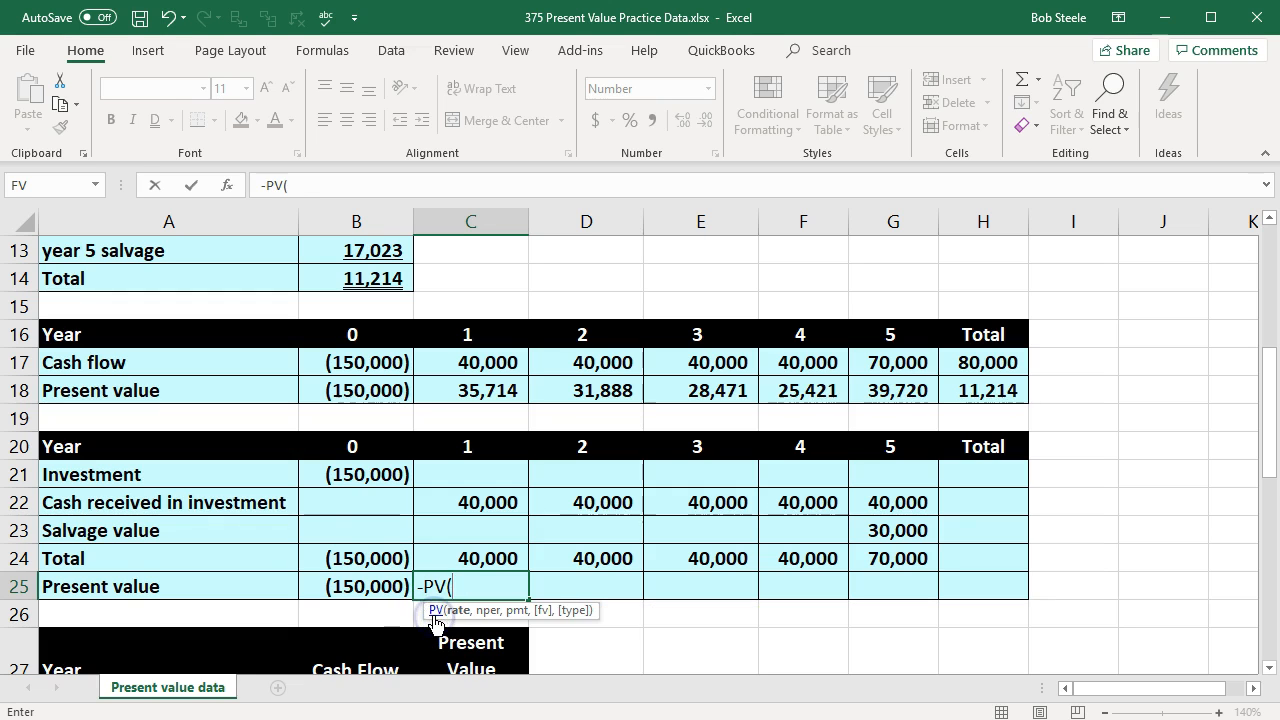
scroll(345, 499, up, 4)
click(388, 250)
scroll(486, 340, down, 4)
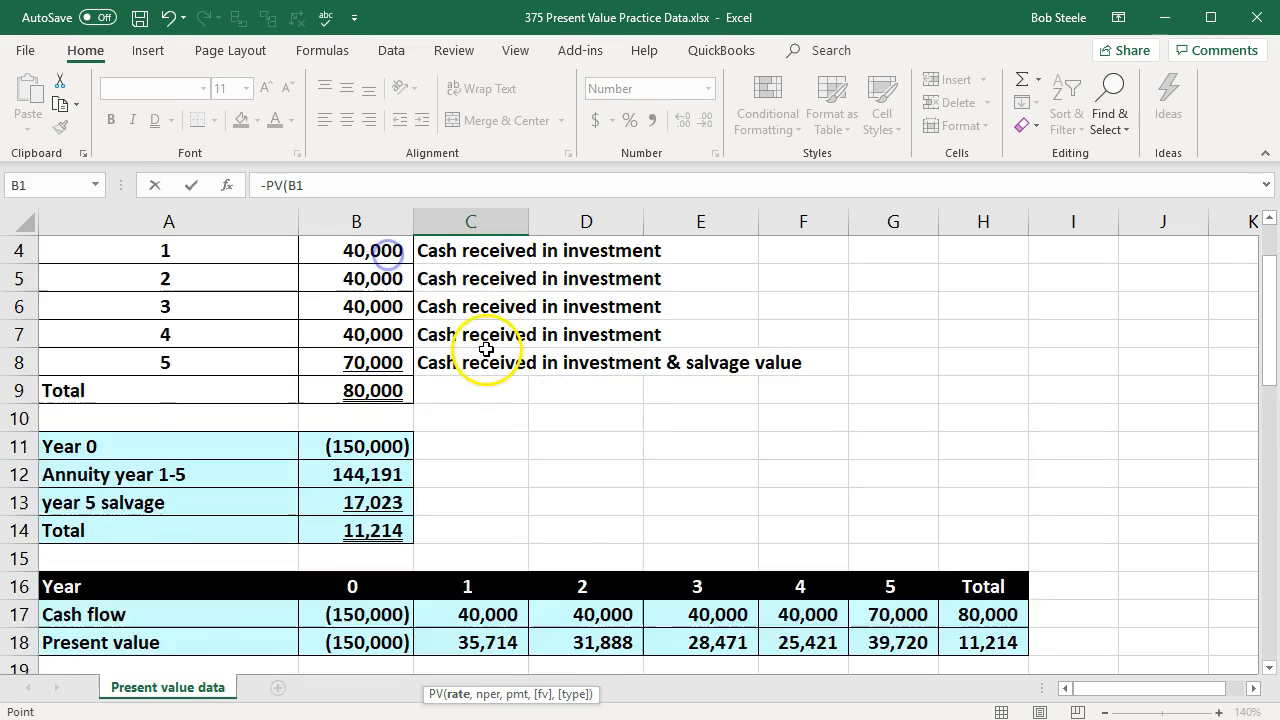
text(,)
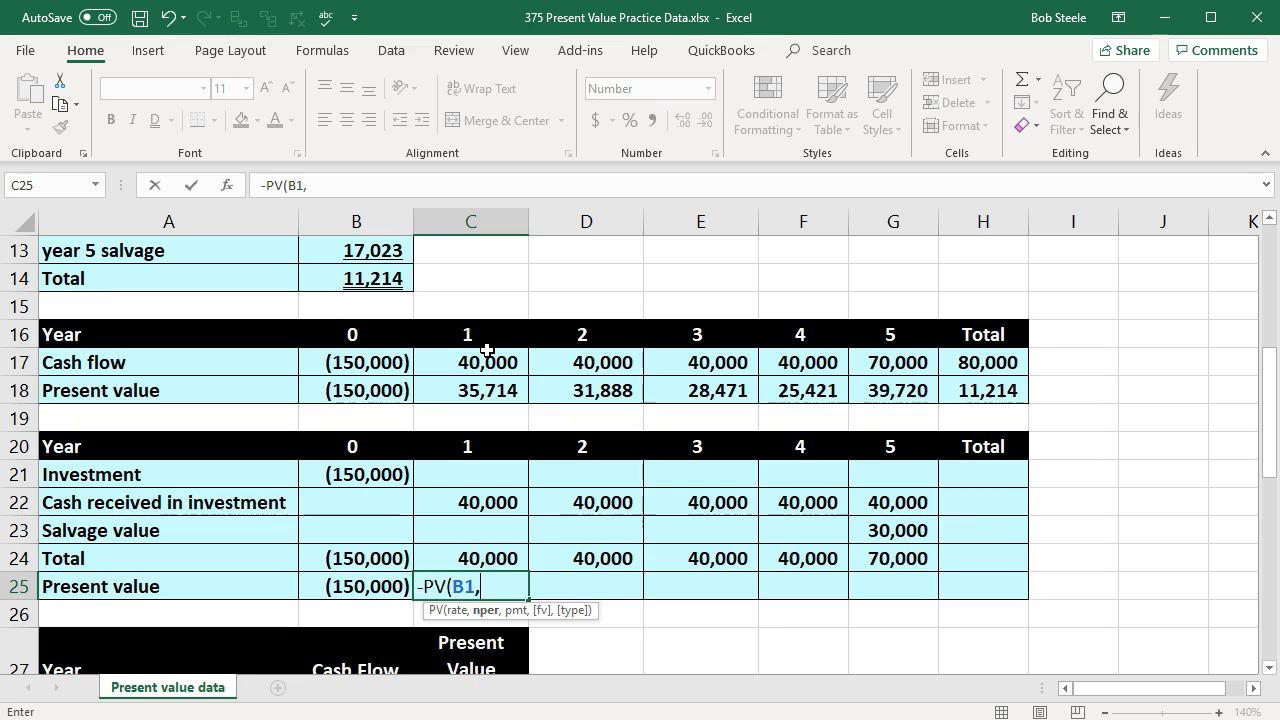
click(476, 437)
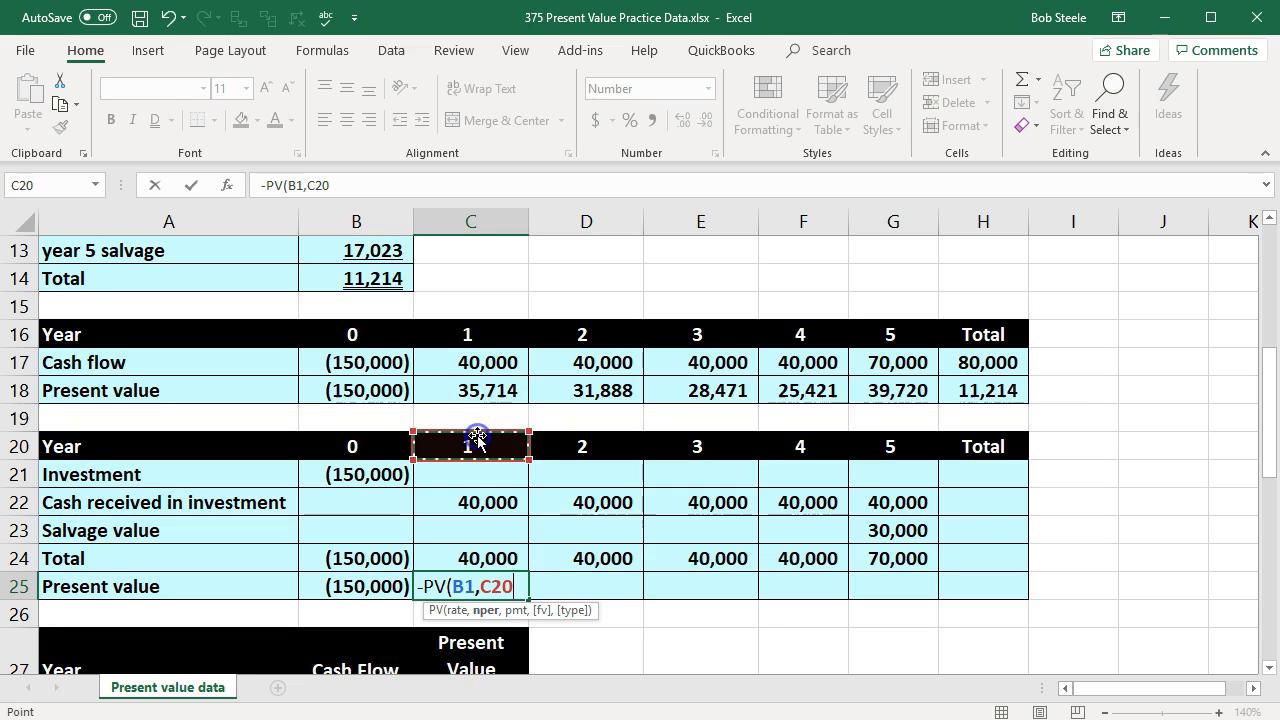
text(,0,)
click(478, 558)
key(Tab)
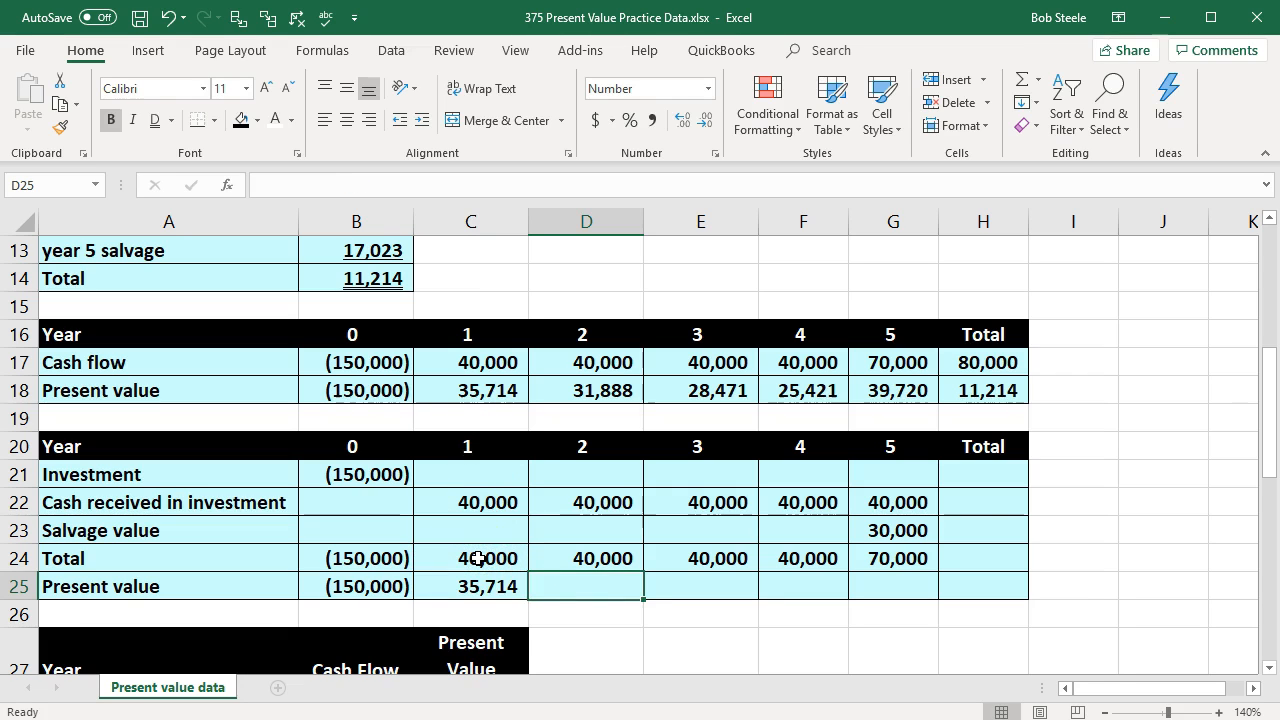
Step: Calculate the year 2 present value in D25 with a negated PV of rate B1, period D20, payment 0 and future value D24
text(-pv)
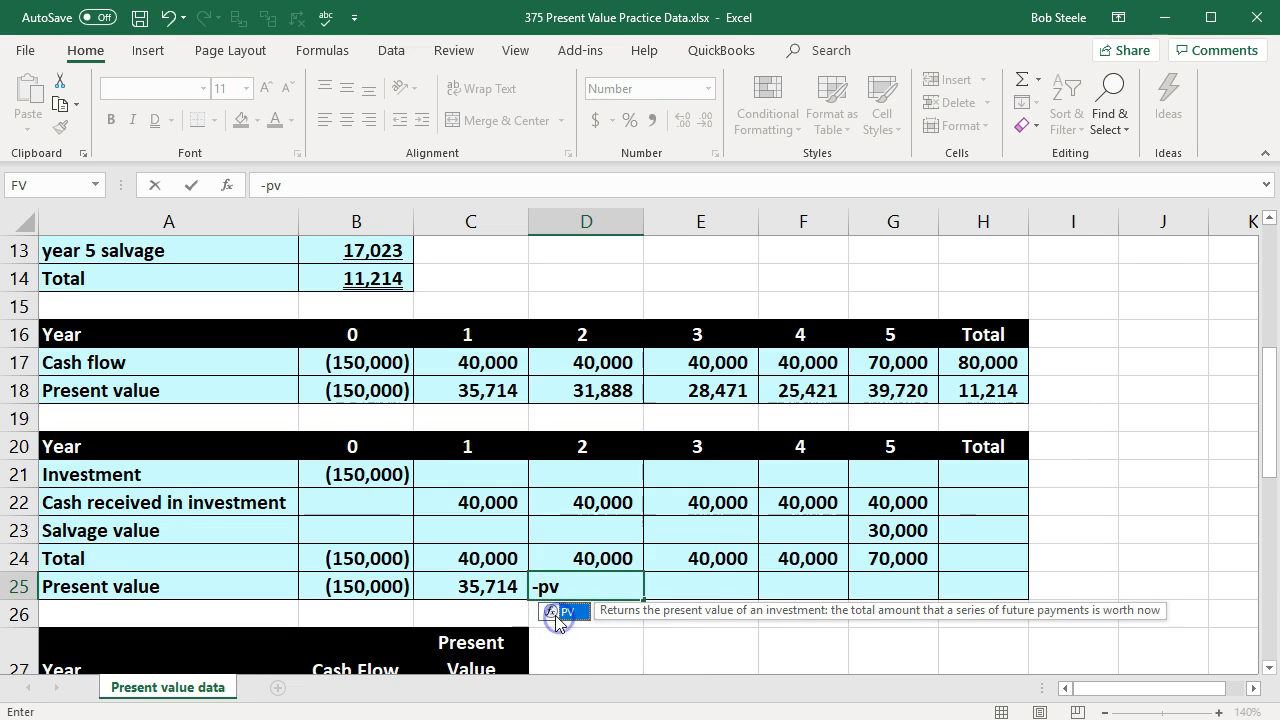
double_click(556, 612)
scroll(551, 620, up, 1)
scroll(395, 280, up, 3)
click(375, 250)
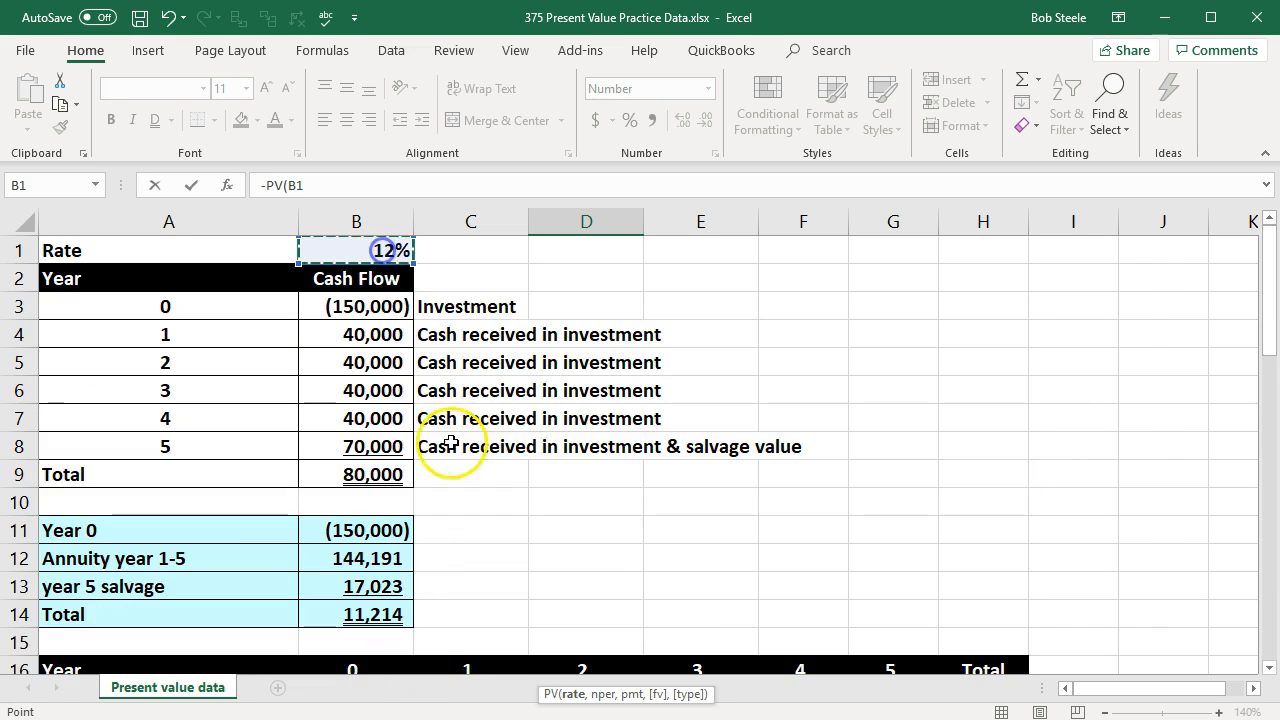
scroll(460, 460, down, 4)
text(,)
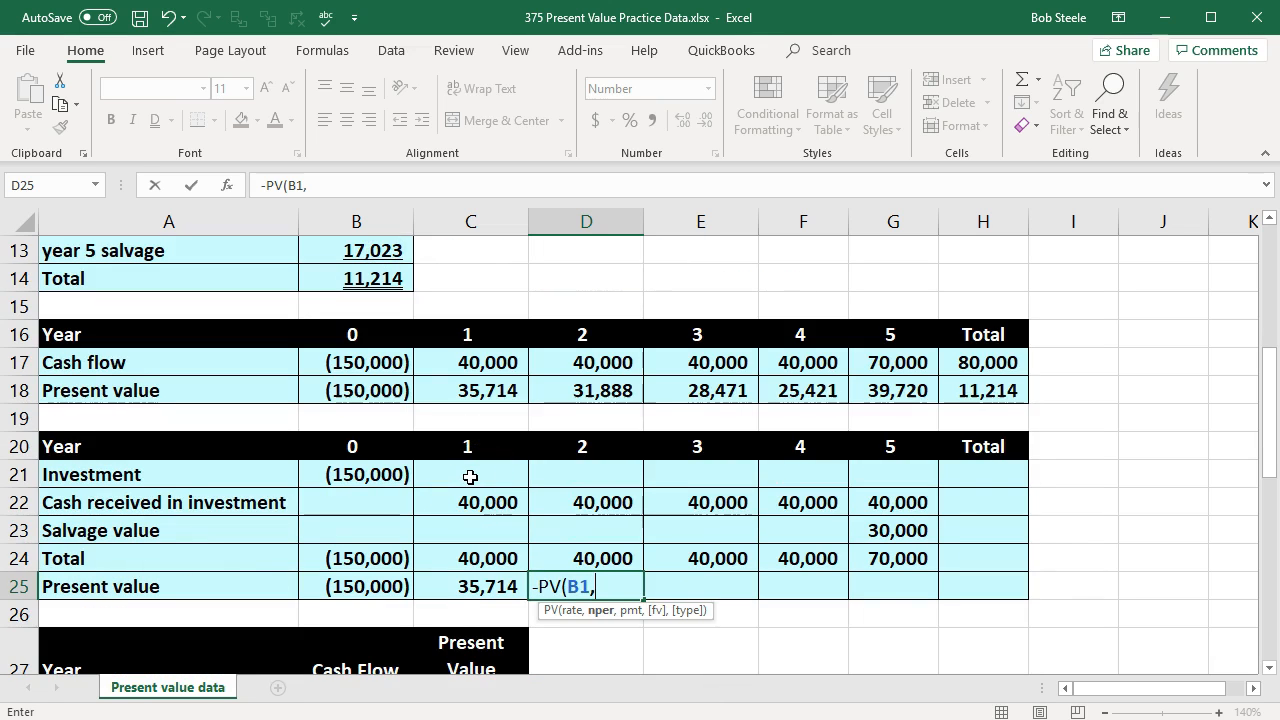
click(578, 442)
text(,)
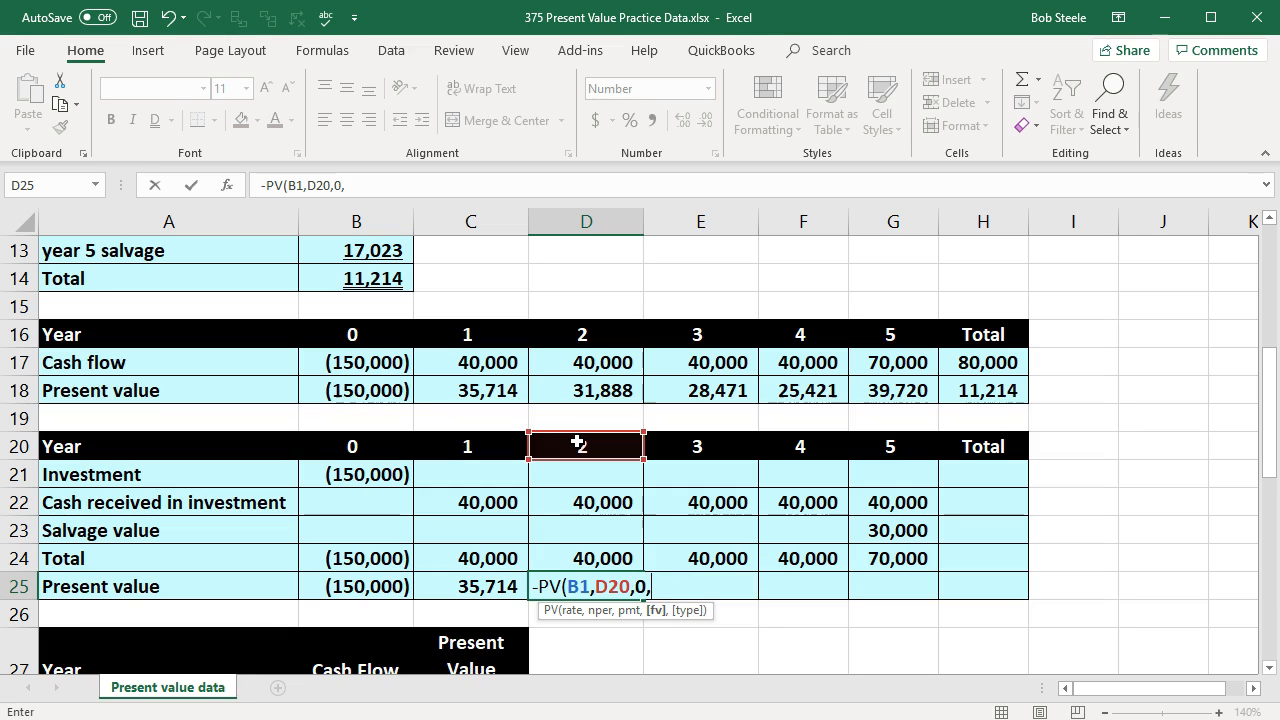
text(0,)
click(594, 559)
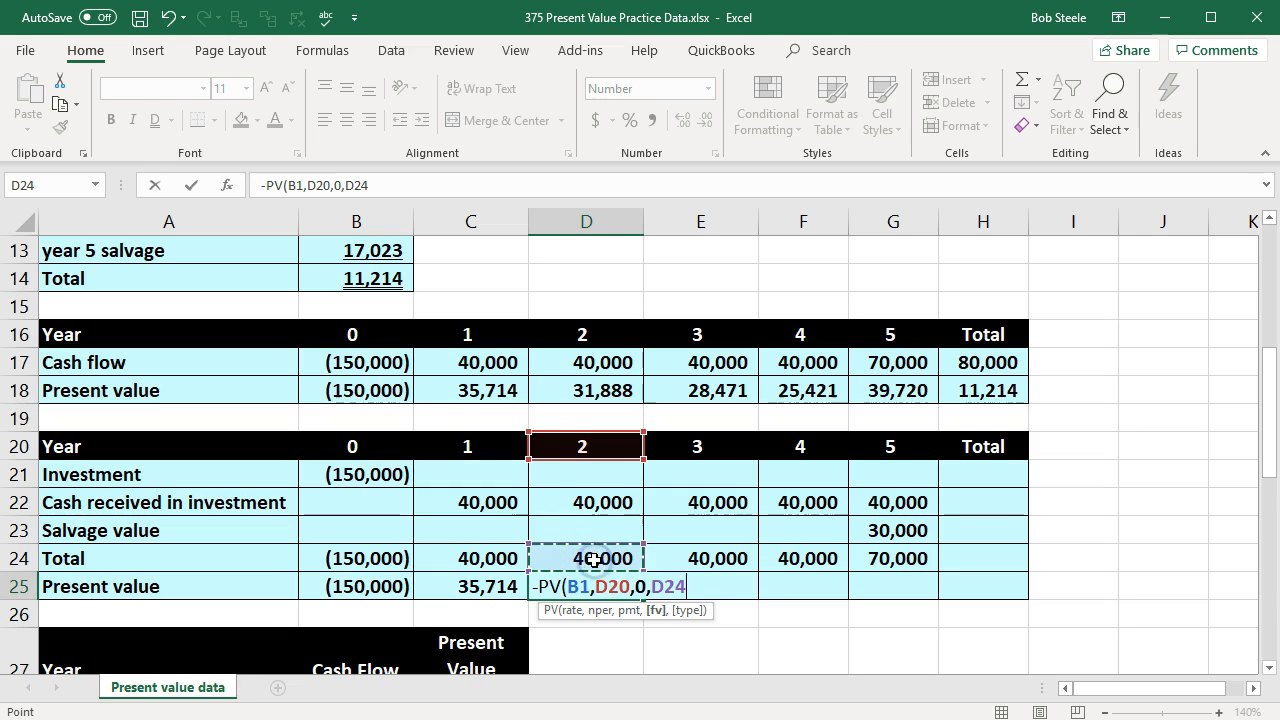
key(Tab)
Step: Calculate the year 3 present value in E25 with a negated PV of rate B1, period E20, payment 0 and future value E24
text(-pv)
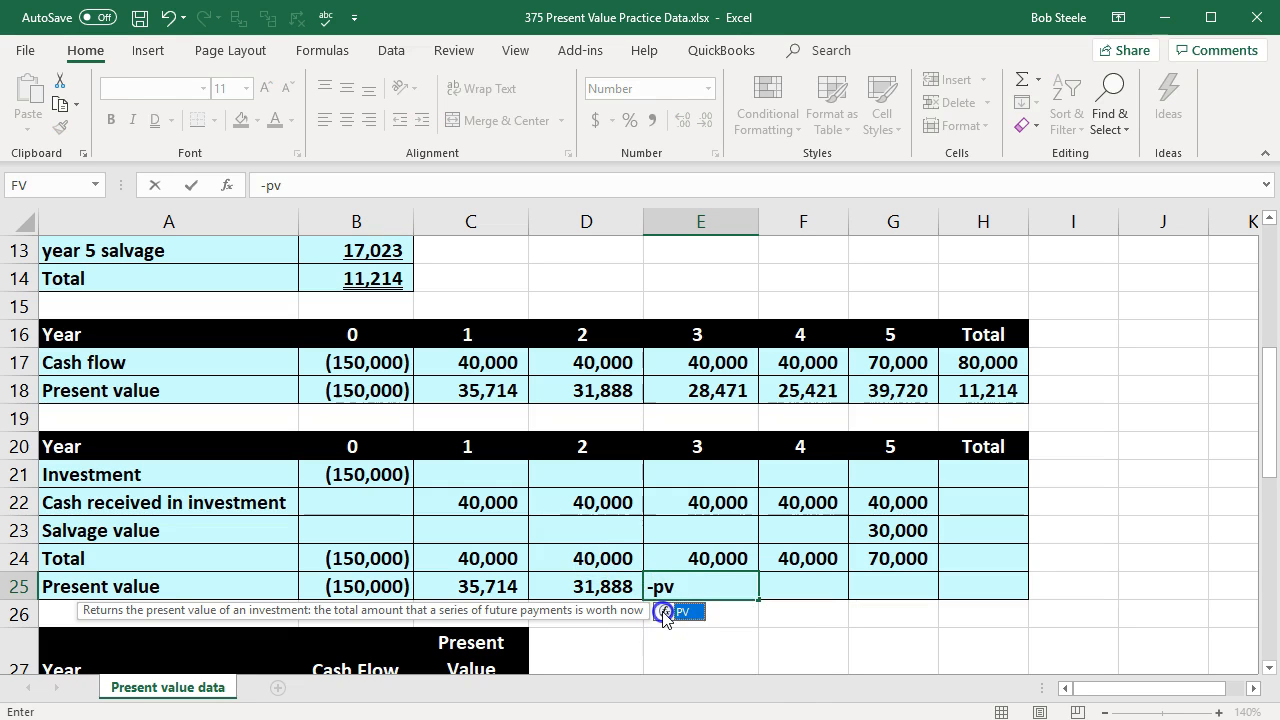
double_click(672, 611)
scroll(396, 334, up, 4)
click(380, 251)
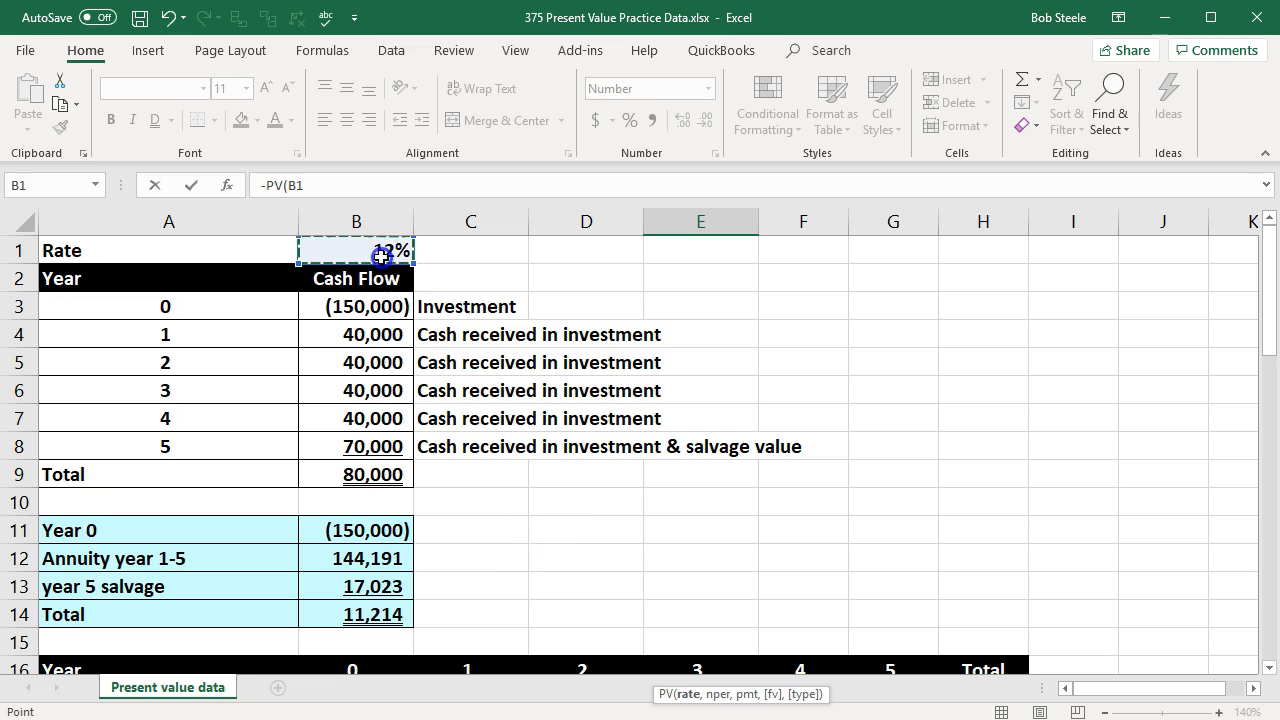
scroll(508, 434, down, 4)
text(,)
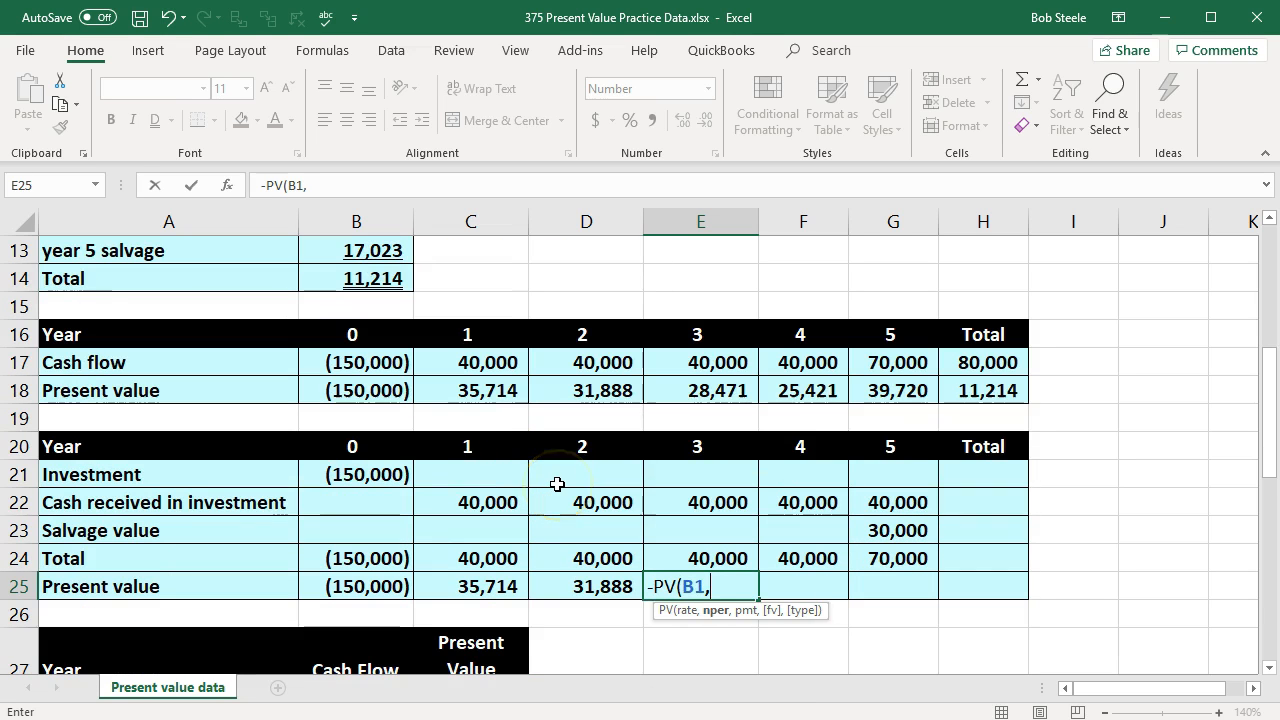
click(697, 446)
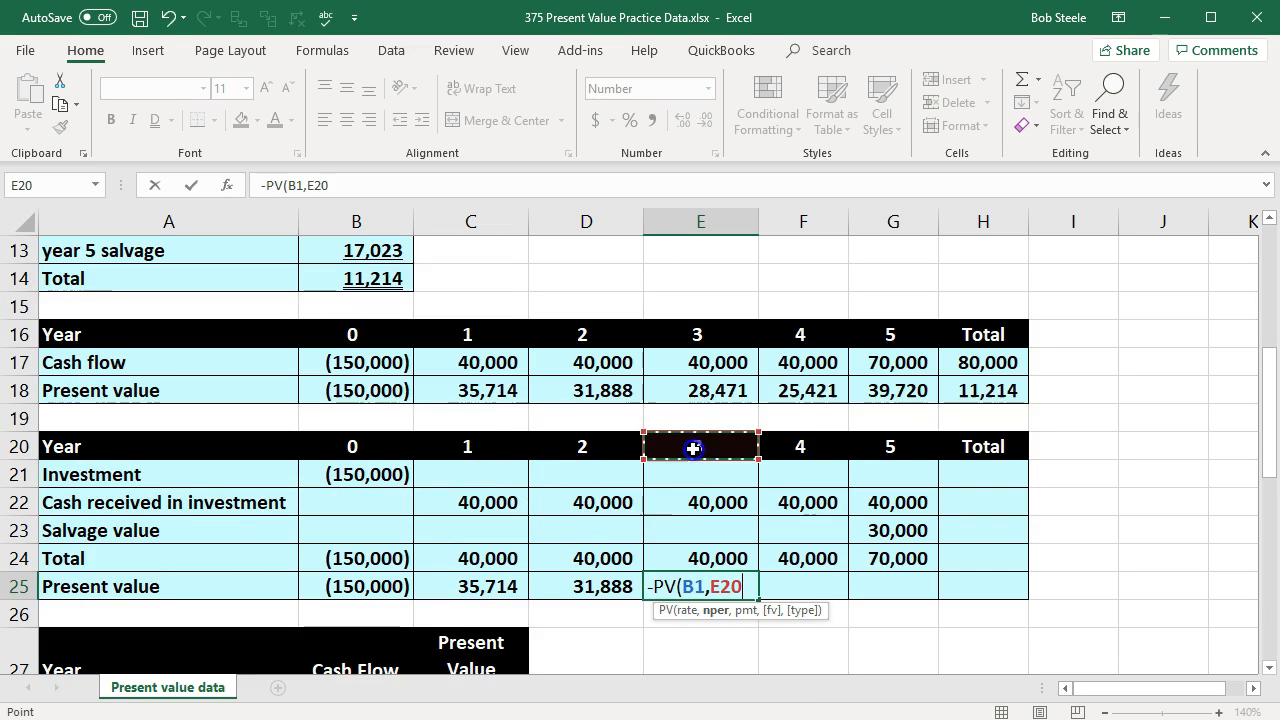
text(,)
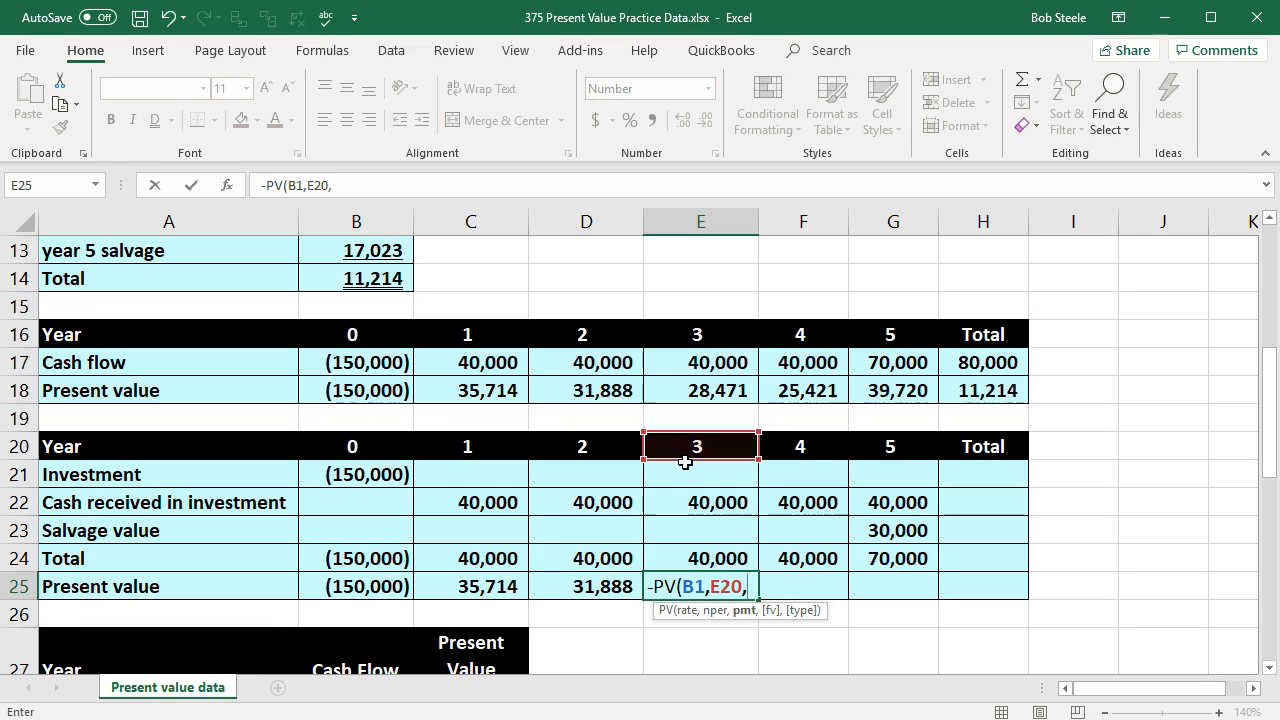
text(0,)
click(697, 558)
key(Tab)
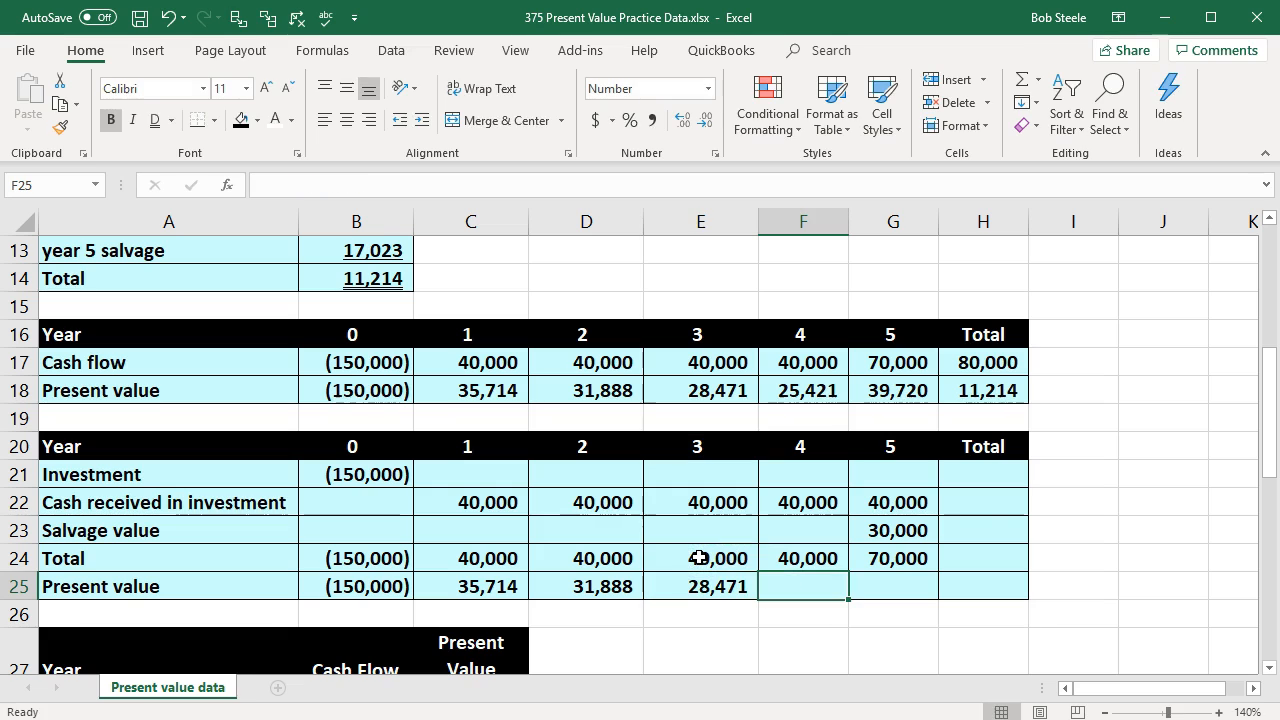
Step: Calculate the year 4 present value in F25 with a negated PV of rate B1, period F20, payment 0 and future value F24
text(-pv)
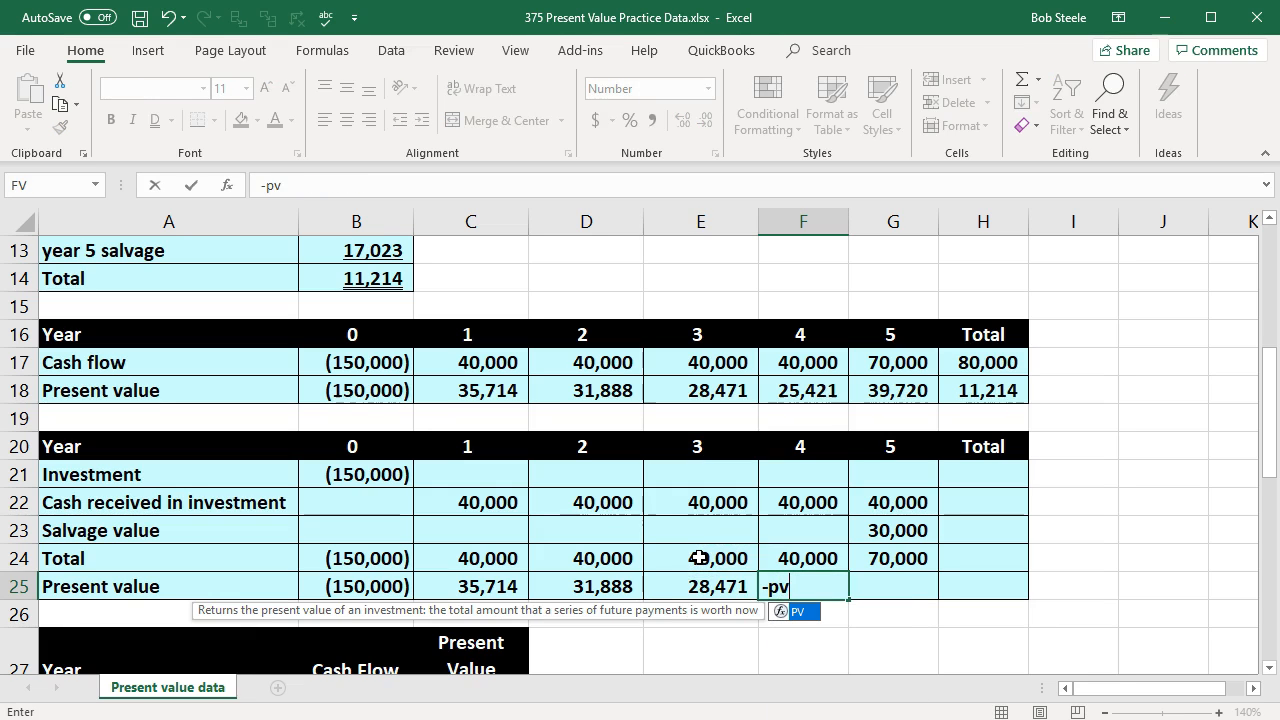
double_click(777, 612)
scroll(474, 457, up, 4)
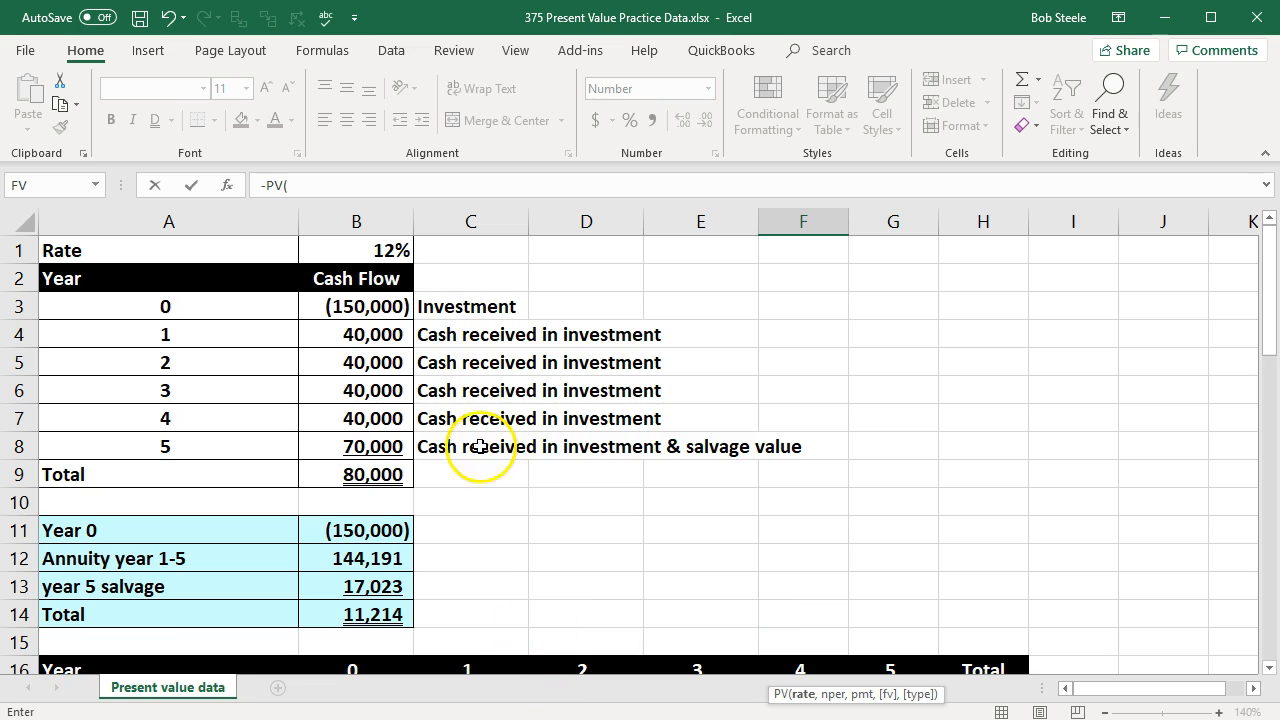
click(390, 250)
scroll(510, 468, down, 5)
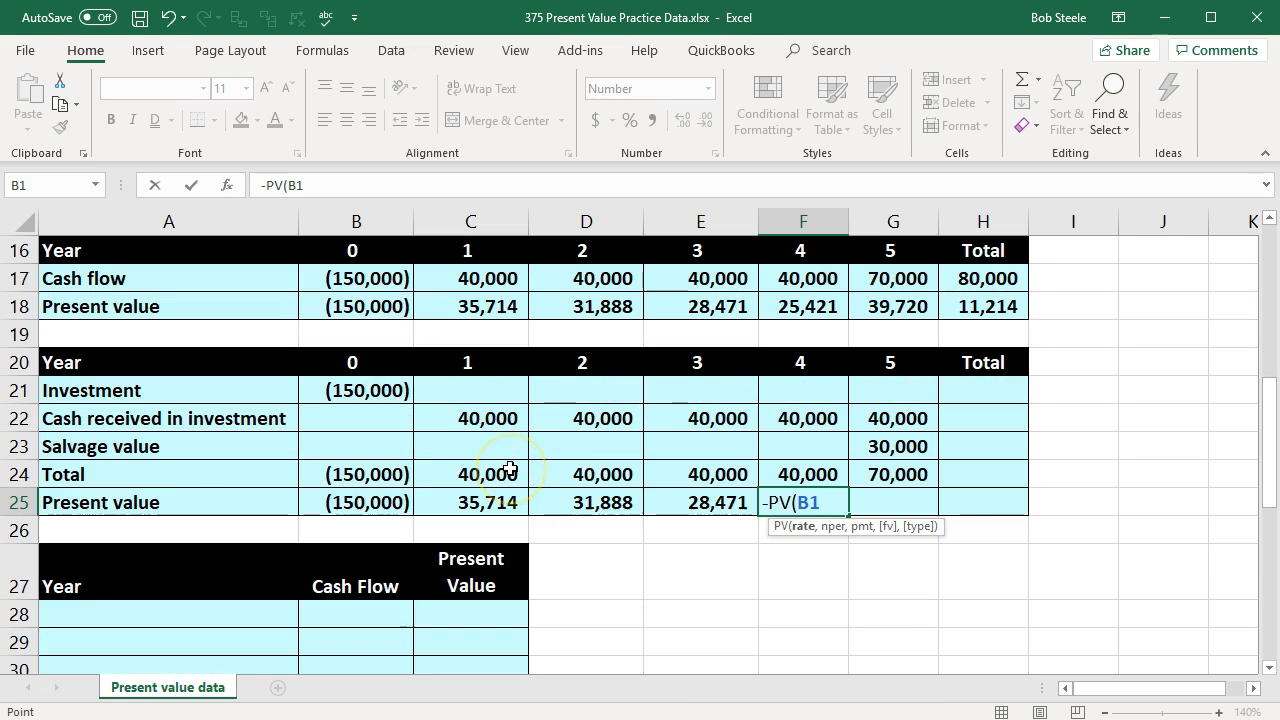
text(,)
click(806, 363)
text(,)
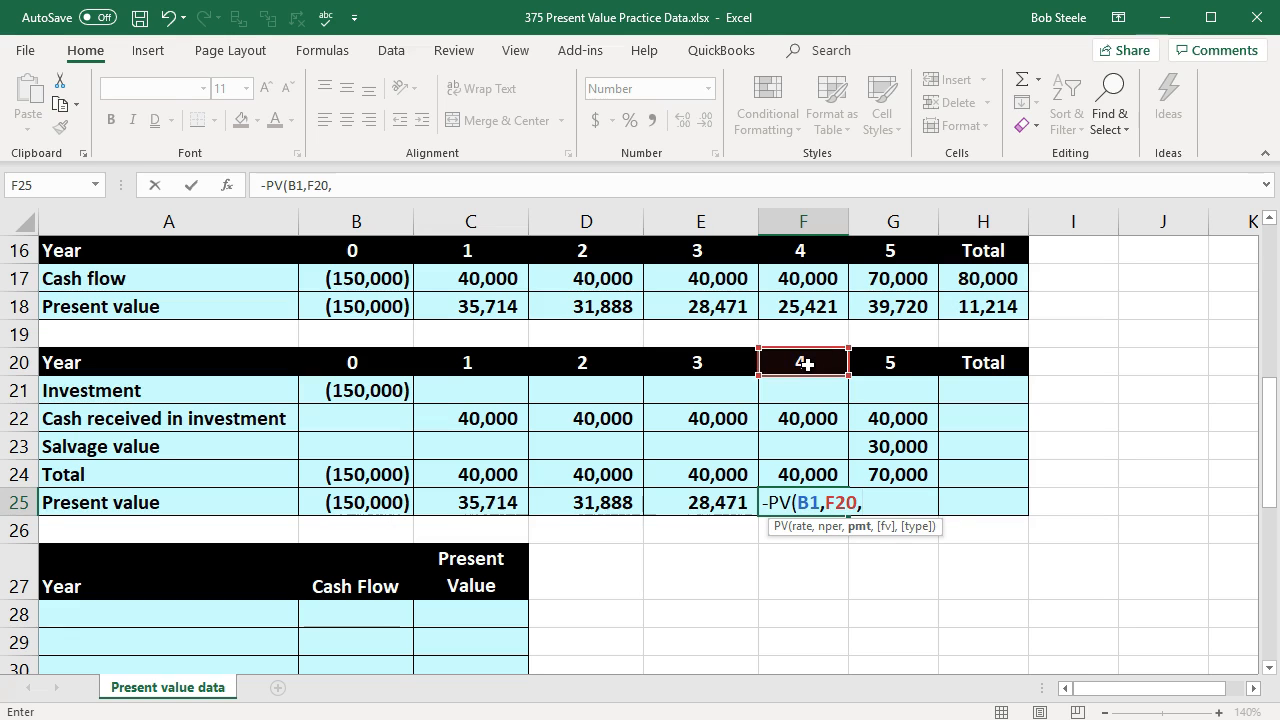
text(0,)
click(806, 472)
key(Tab)
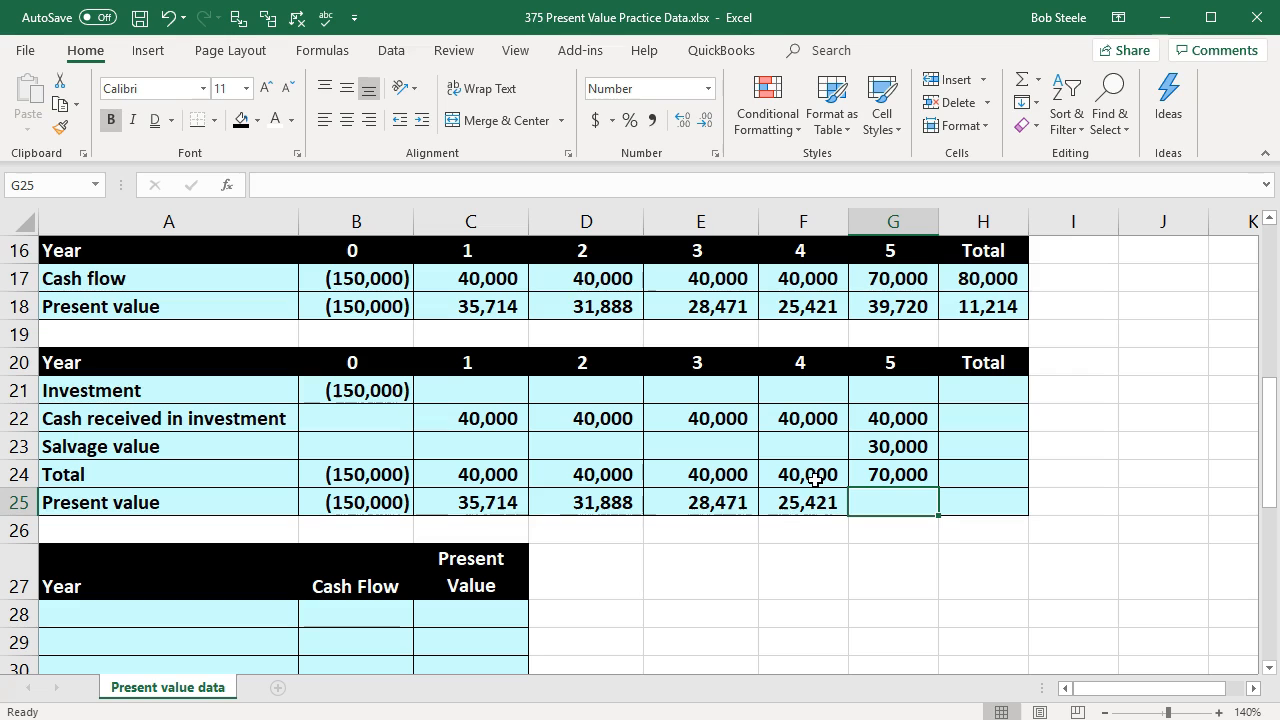
Step: Calculate the year 5 present value in G25 with a negated PV of rate B1, period G20, payment 0 and future value G24
text(-pv)
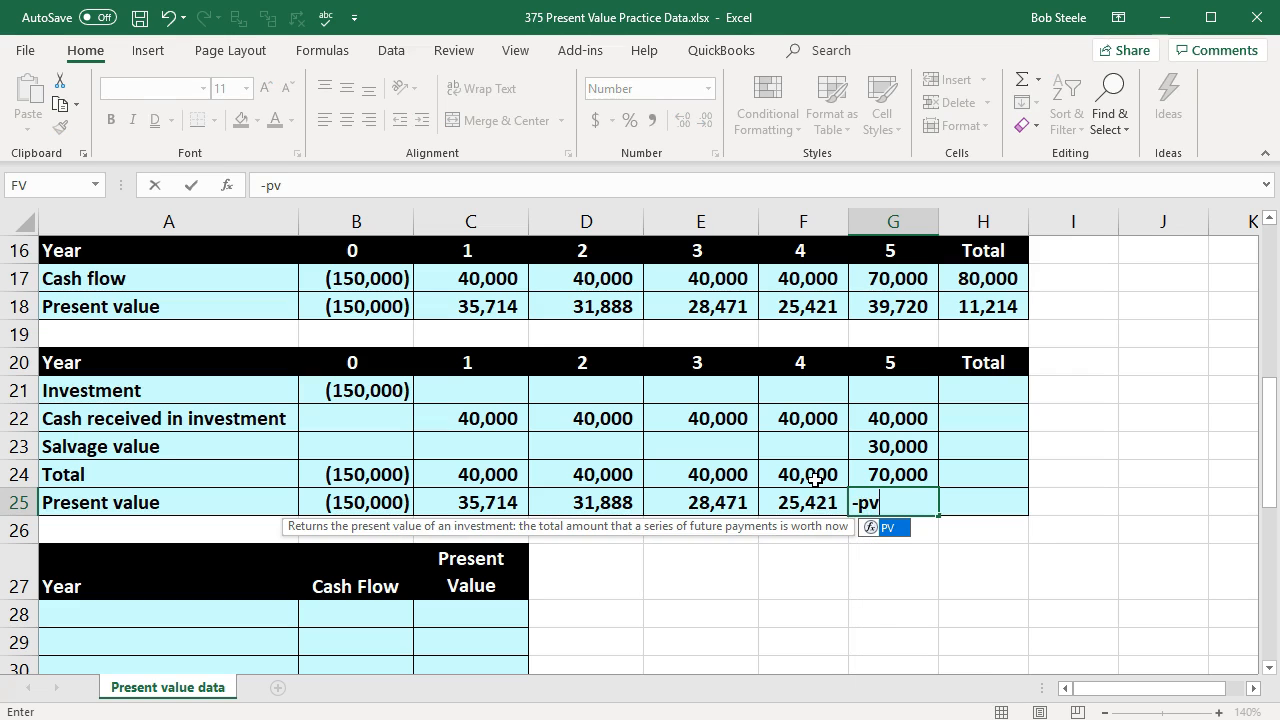
double_click(868, 528)
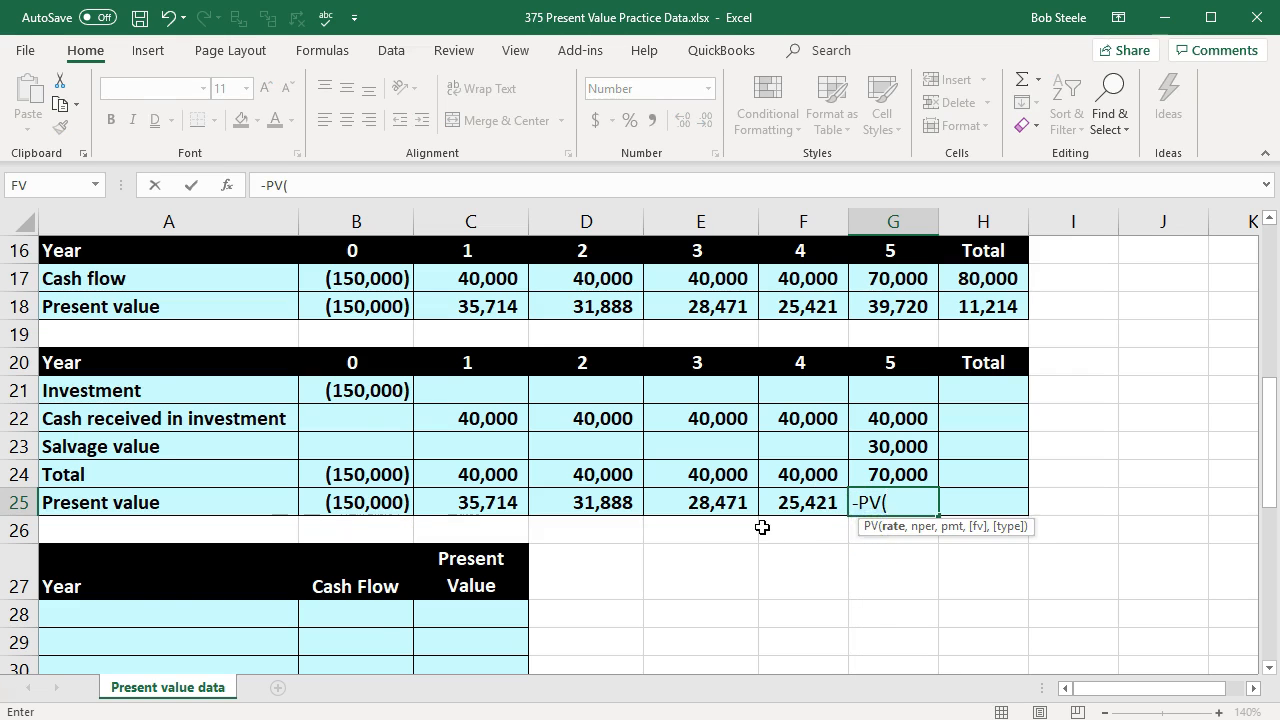
scroll(729, 469, up, 5)
click(366, 249)
scroll(606, 341, down, 4)
text(,)
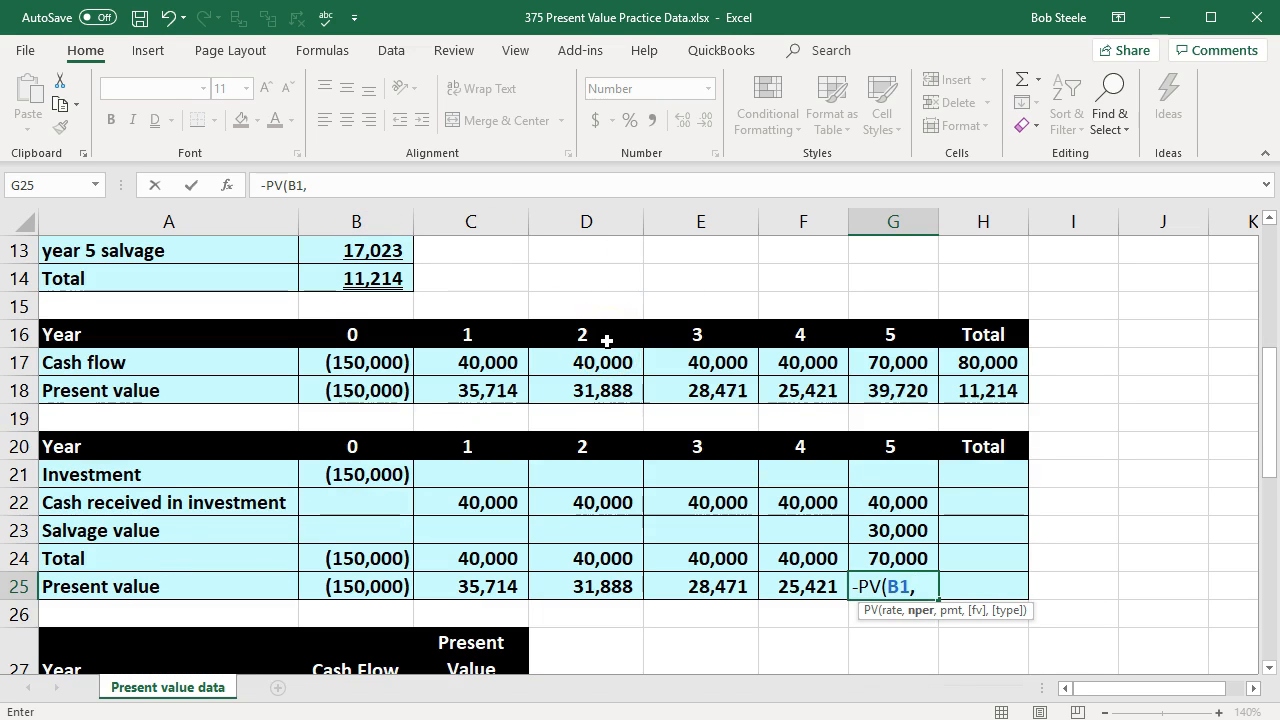
click(900, 447)
text(,)
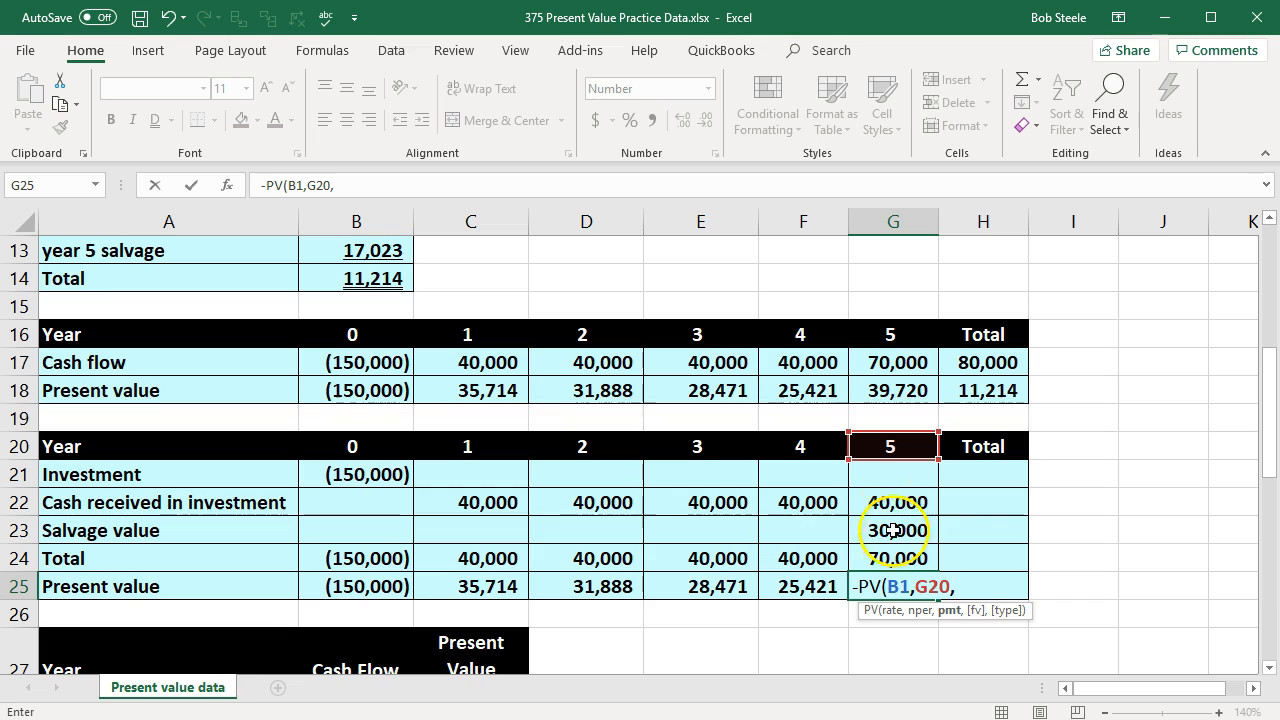
click(893, 556)
key(BackSpace)
key(BackSpace)
key(BackSpace)
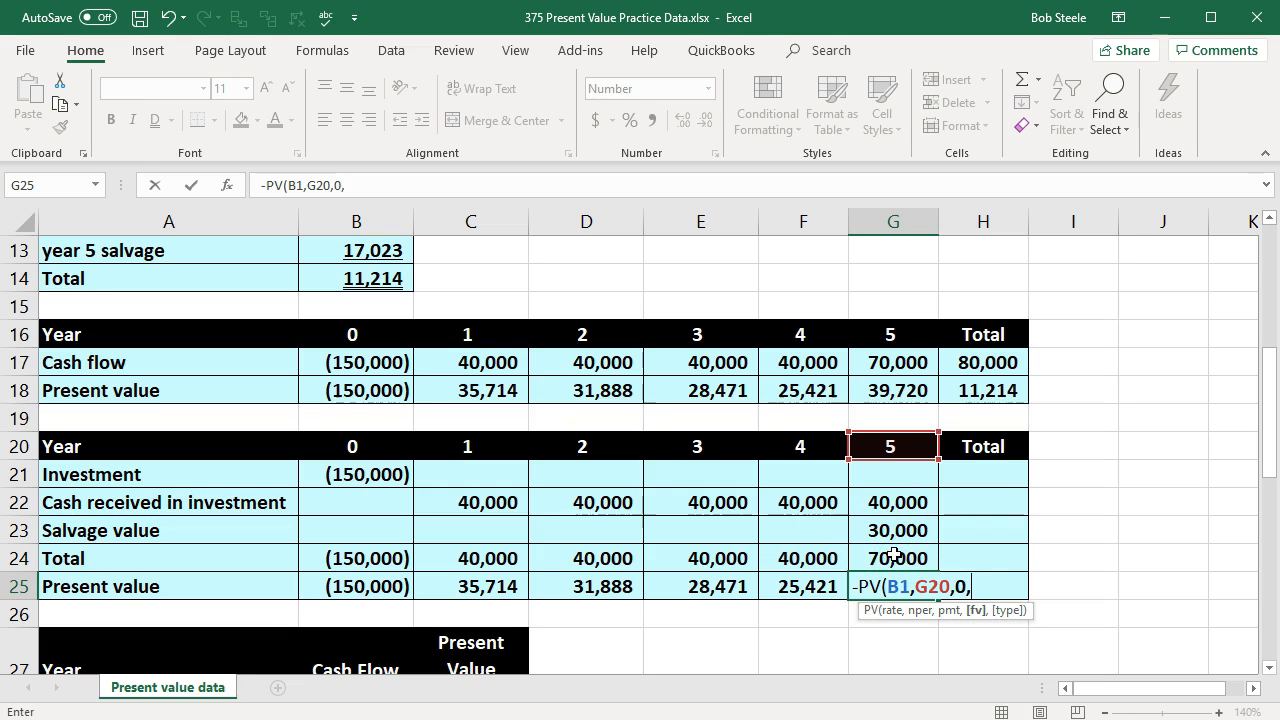
click(893, 556)
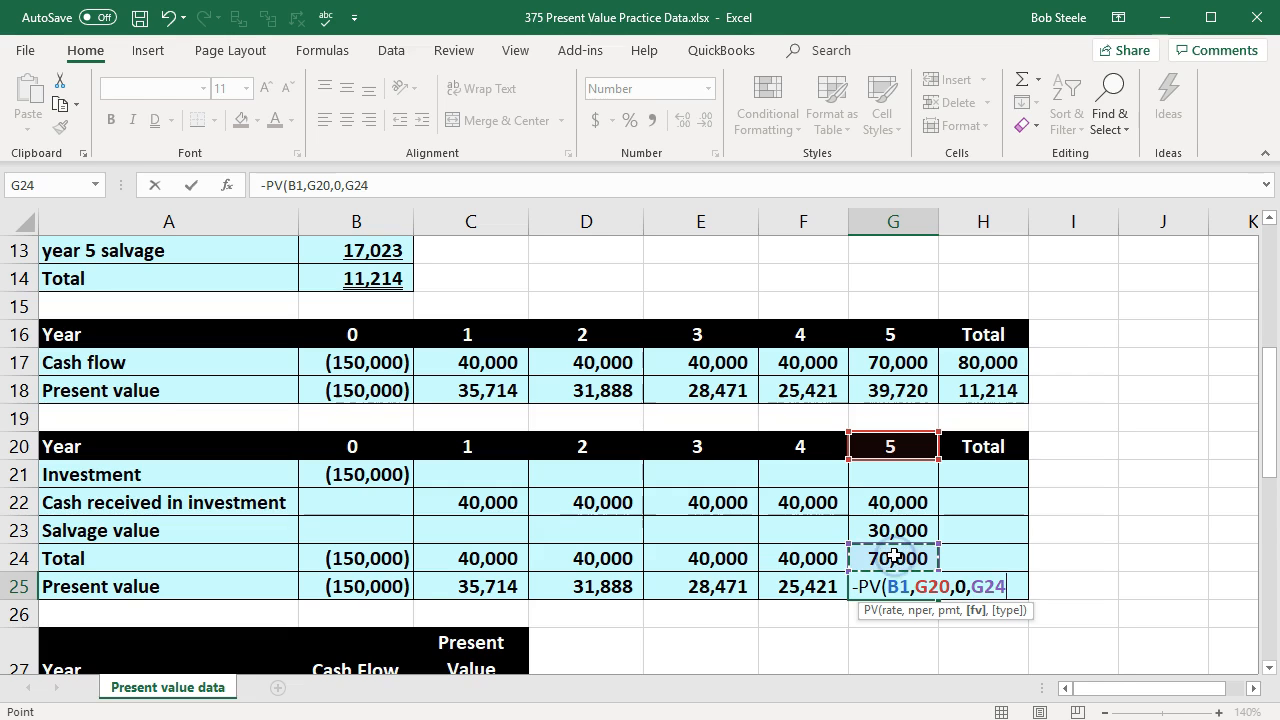
key(Return)
key(Right)
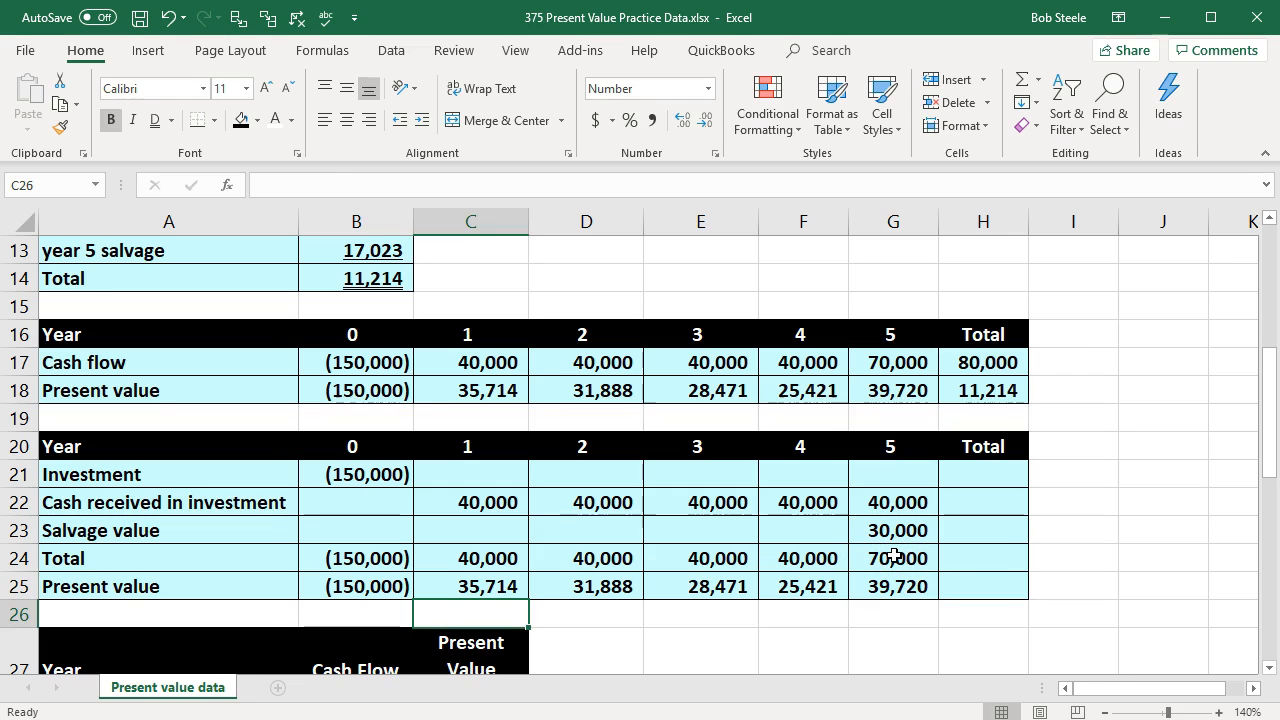
Step: Sum the present values B25:G25 in H25 and compare the result with the total in H18
click(972, 578)
text(=sum()
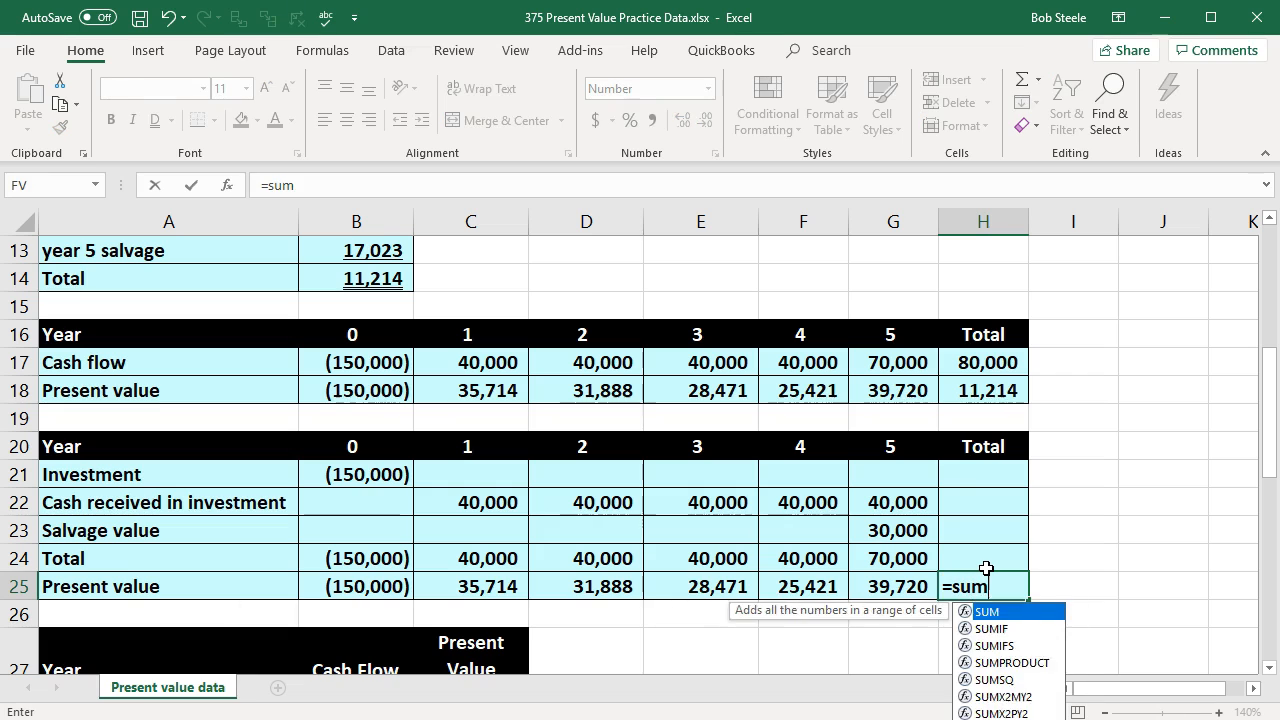
key(Left)
key(shift+Left)
key(shift+Left)
key(shift+Left)
key(shift+Left)
key(shift+Left)
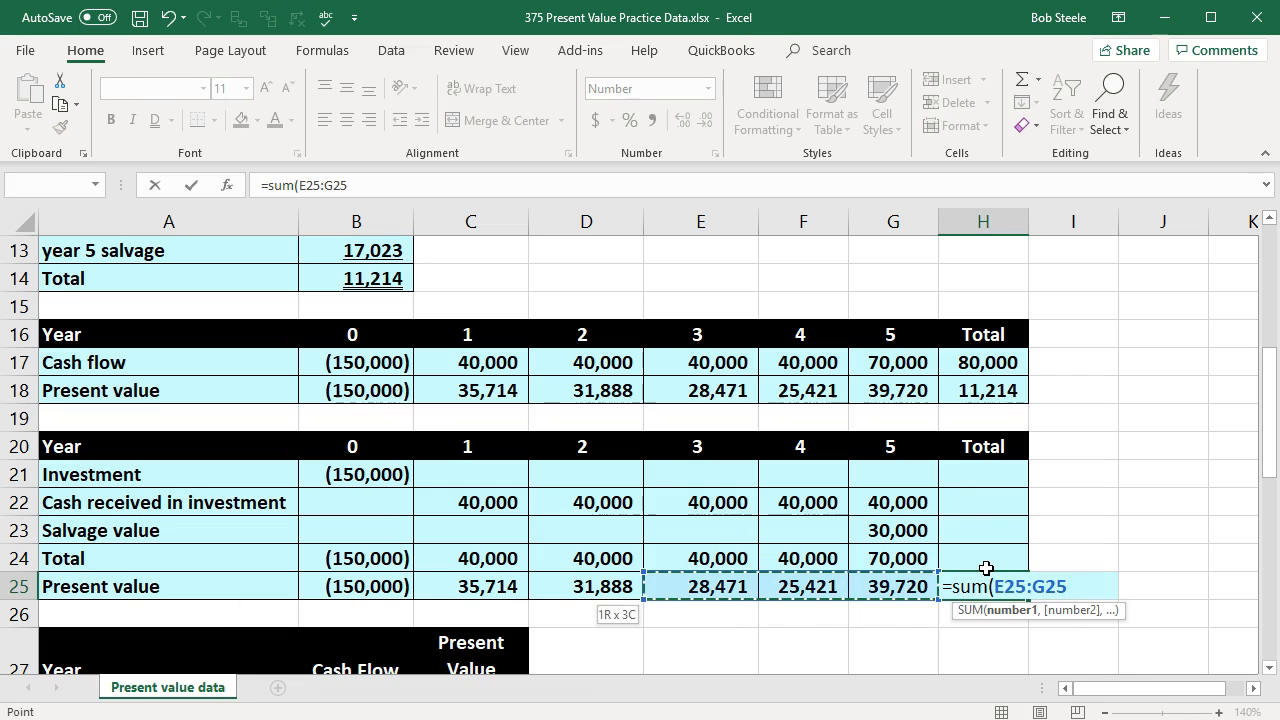
key(Return)
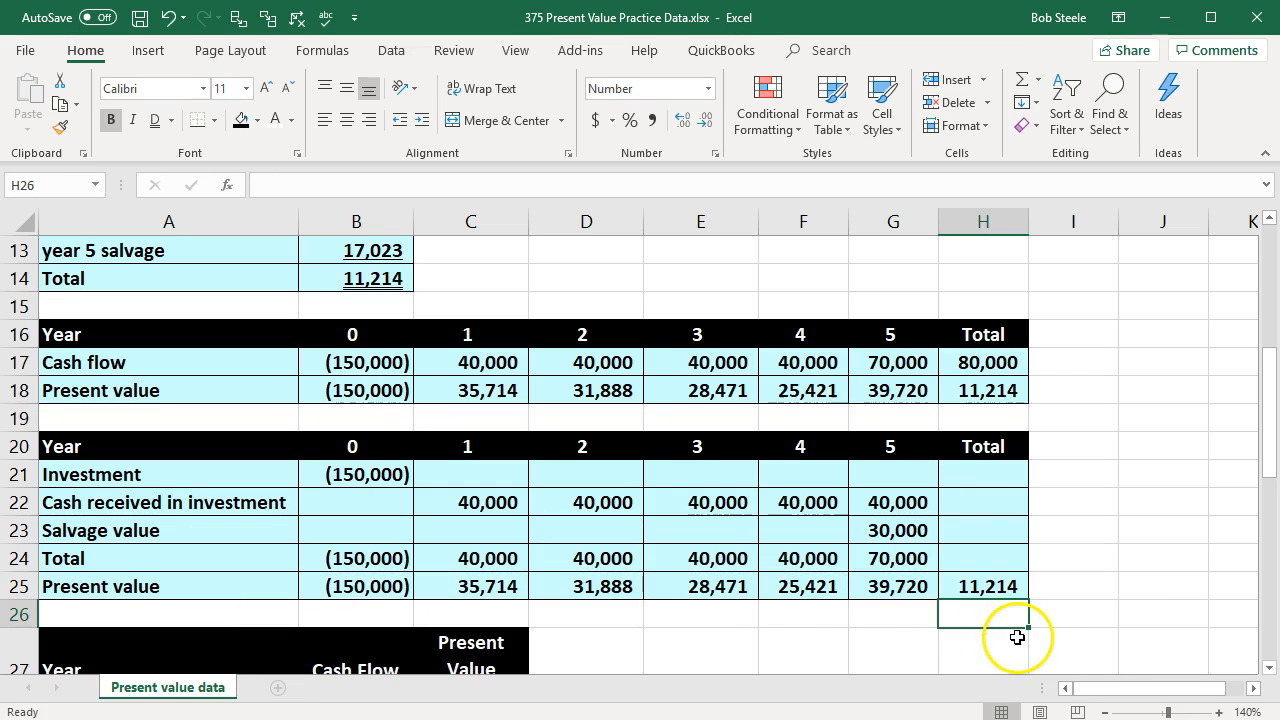
click(988, 390)
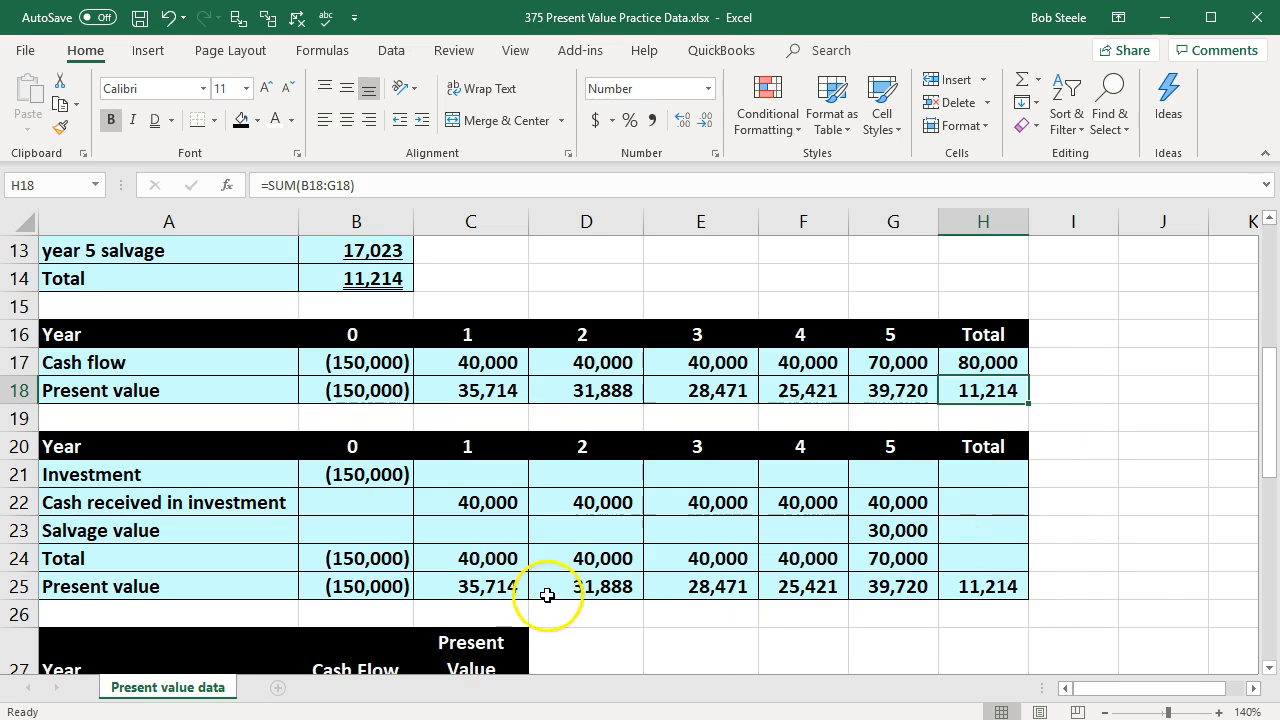
Step: Clear the year 2 to 5 present value formulas in D25:G25
drag(569, 586, 865, 588)
key(Delete)
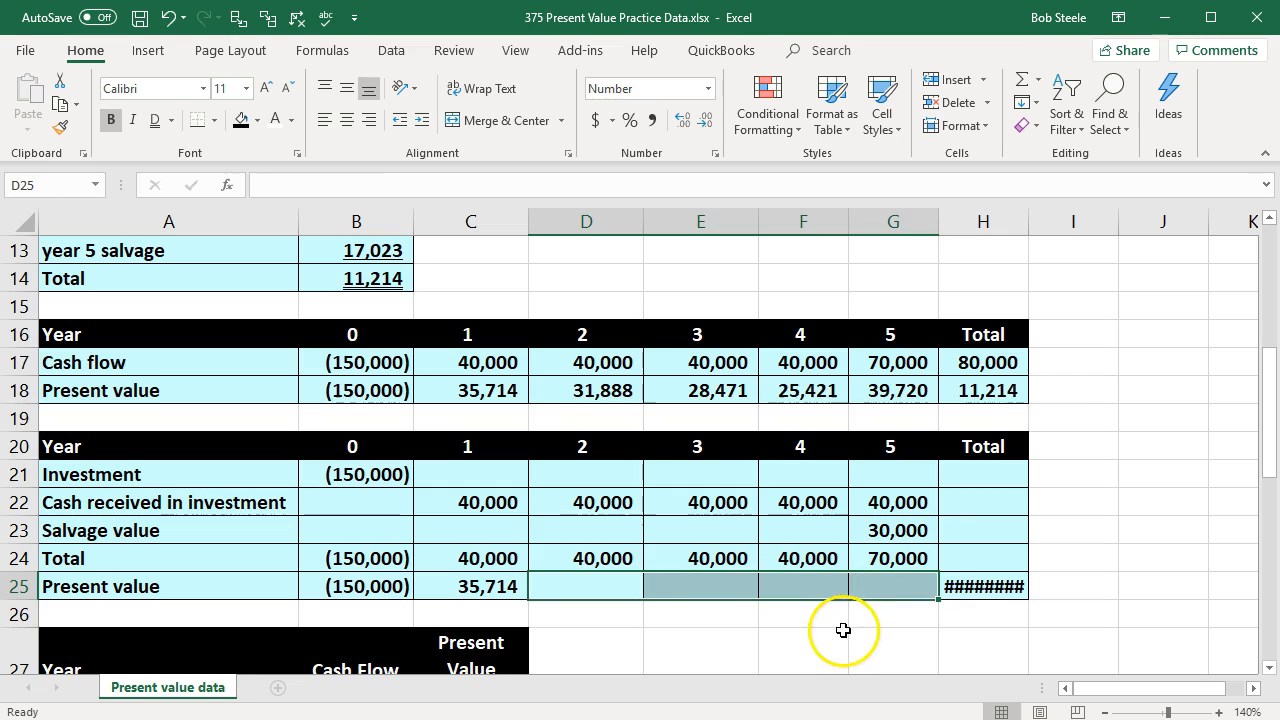
click(834, 634)
Step: Try filling the C25 present value formula into D25, inspect the copy's rate reference and clear D25 again
click(484, 598)
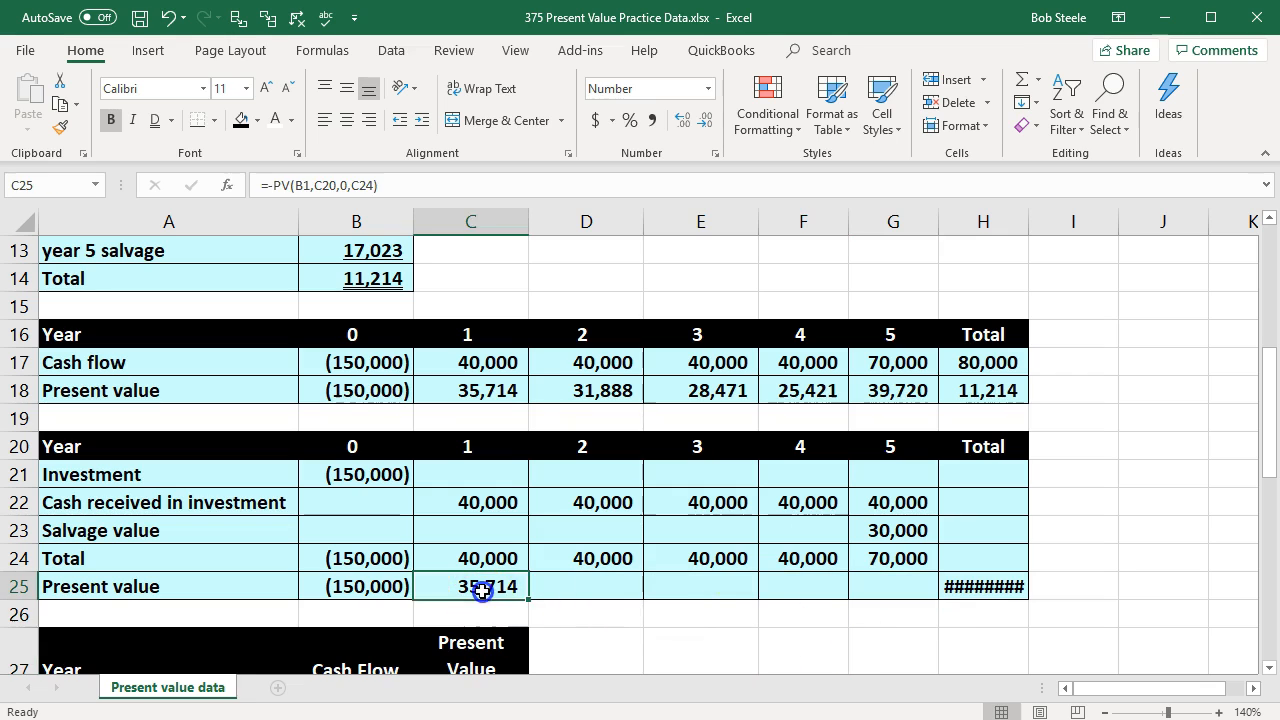
double_click(507, 591)
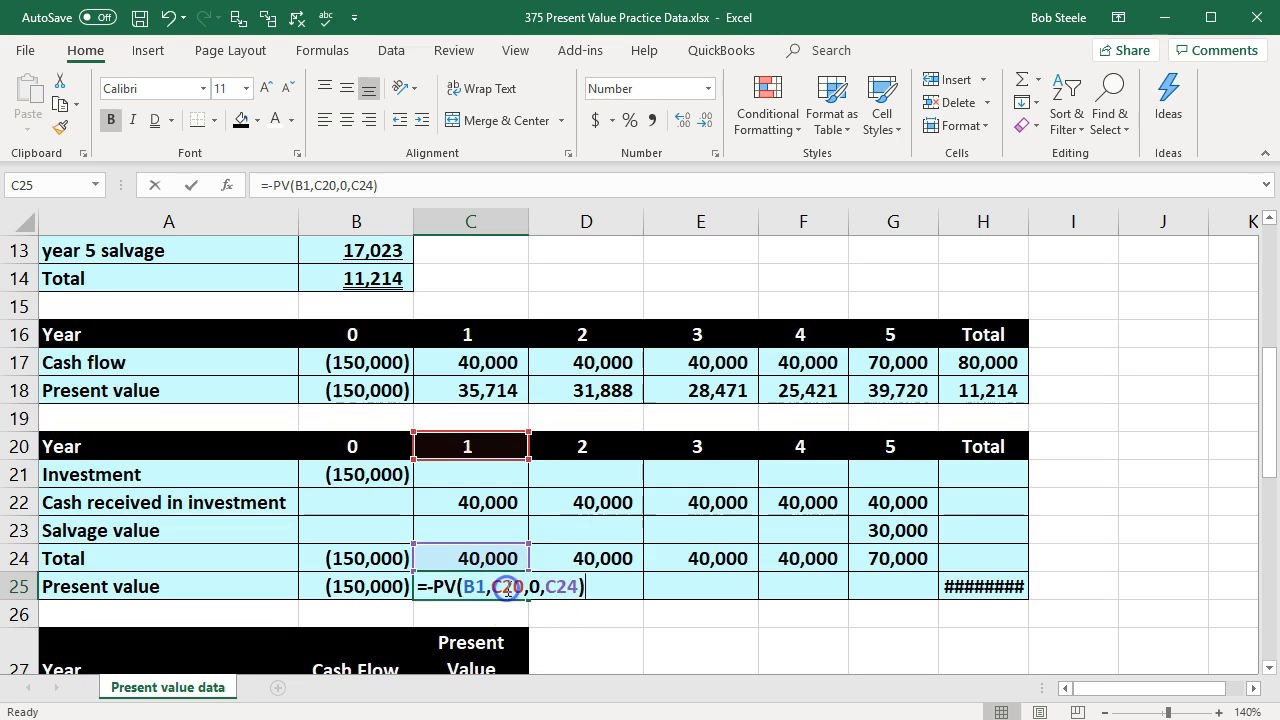
key(Escape)
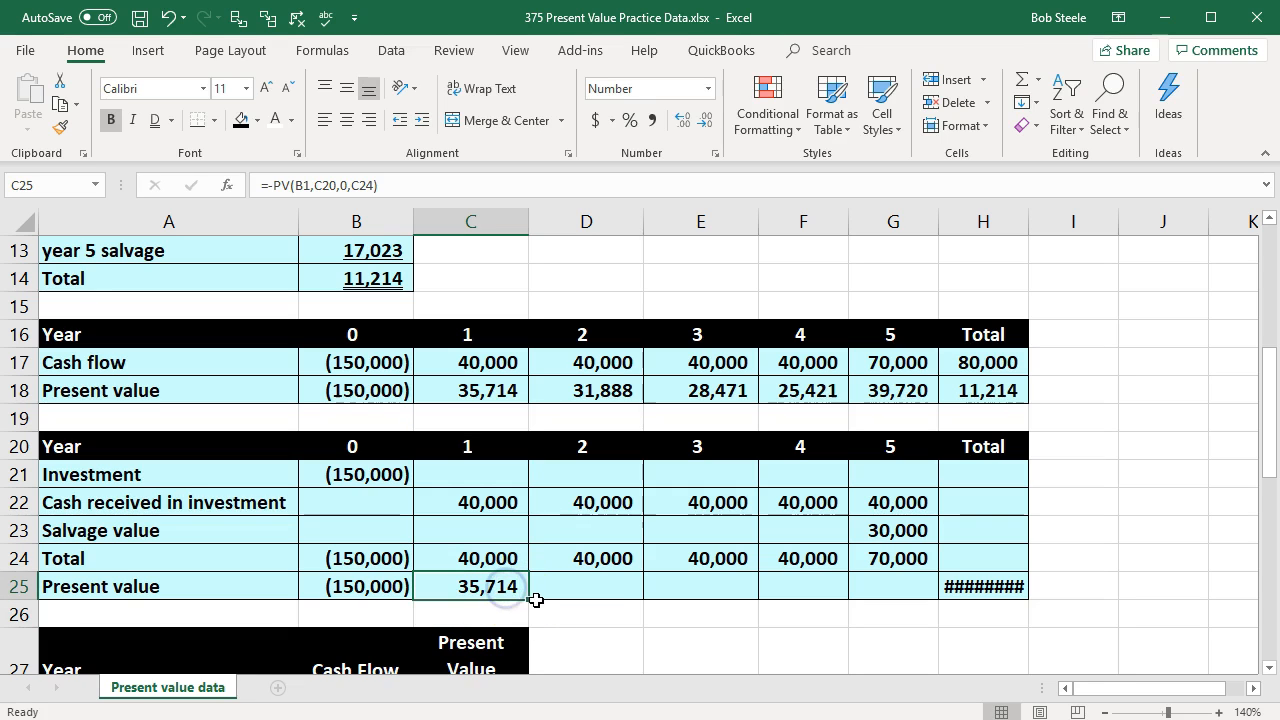
drag(528, 599, 582, 621)
click(590, 590)
double_click(582, 588)
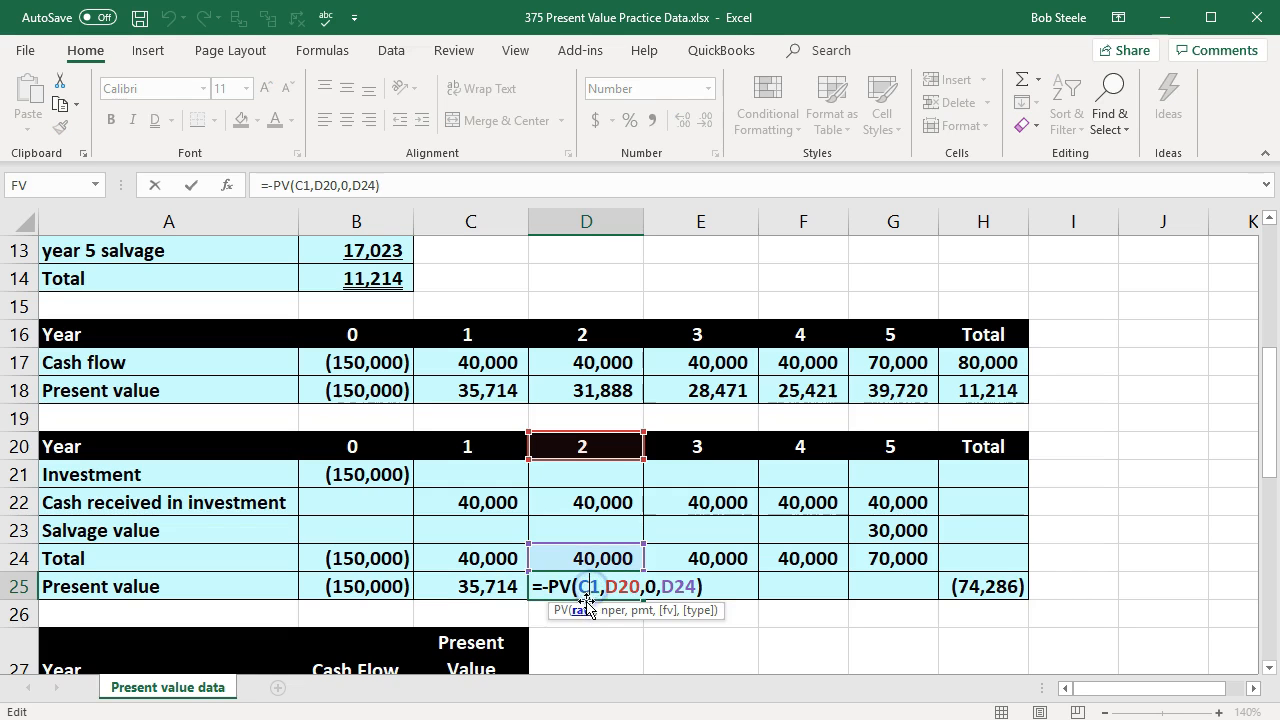
scroll(540, 555, up, 4)
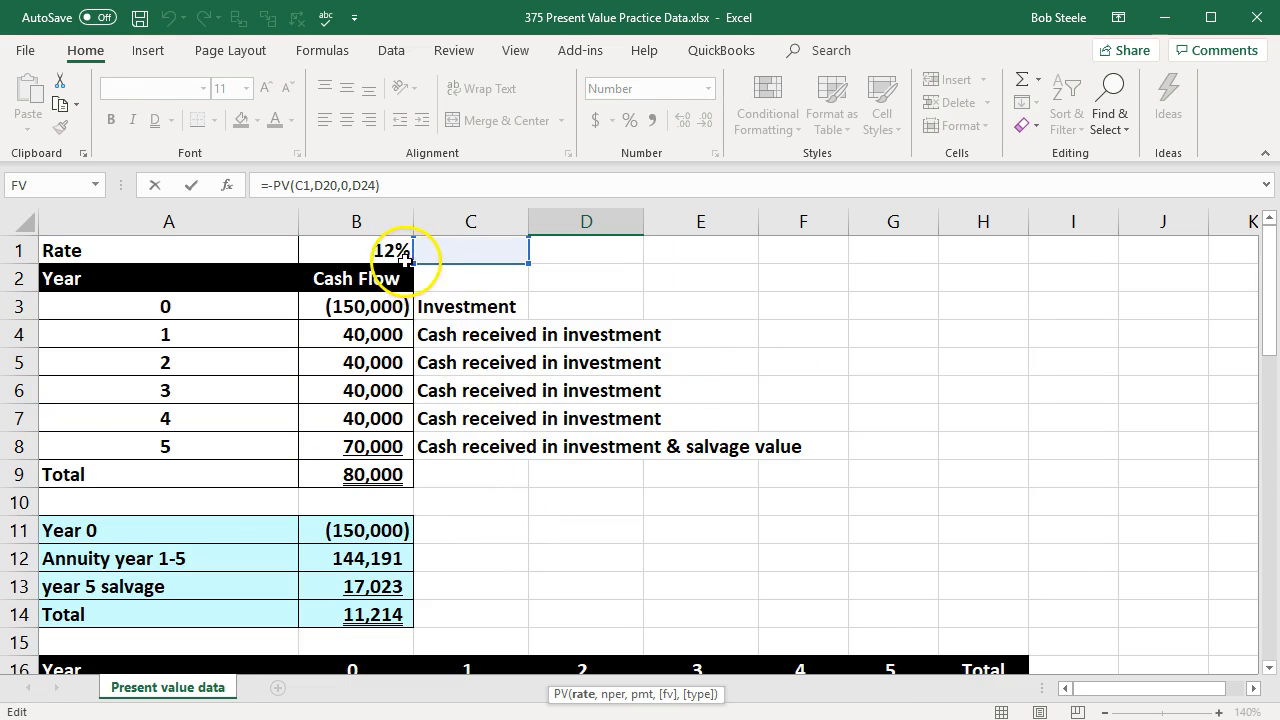
scroll(598, 442, down, 1)
scroll(598, 442, down, 4)
key(Return)
key(Up)
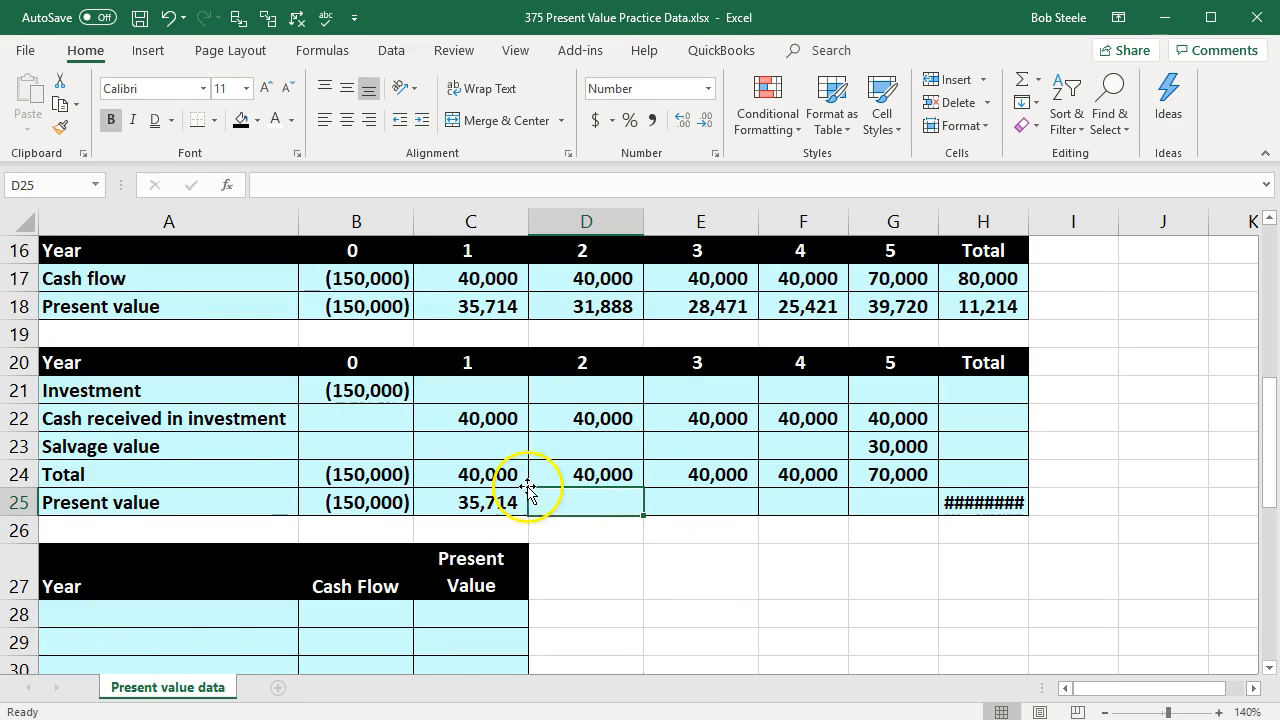
Step: Make the rate reference in the C25 present value formula absolute as $B$1
click(471, 500)
double_click(475, 502)
scroll(523, 603, up, 5)
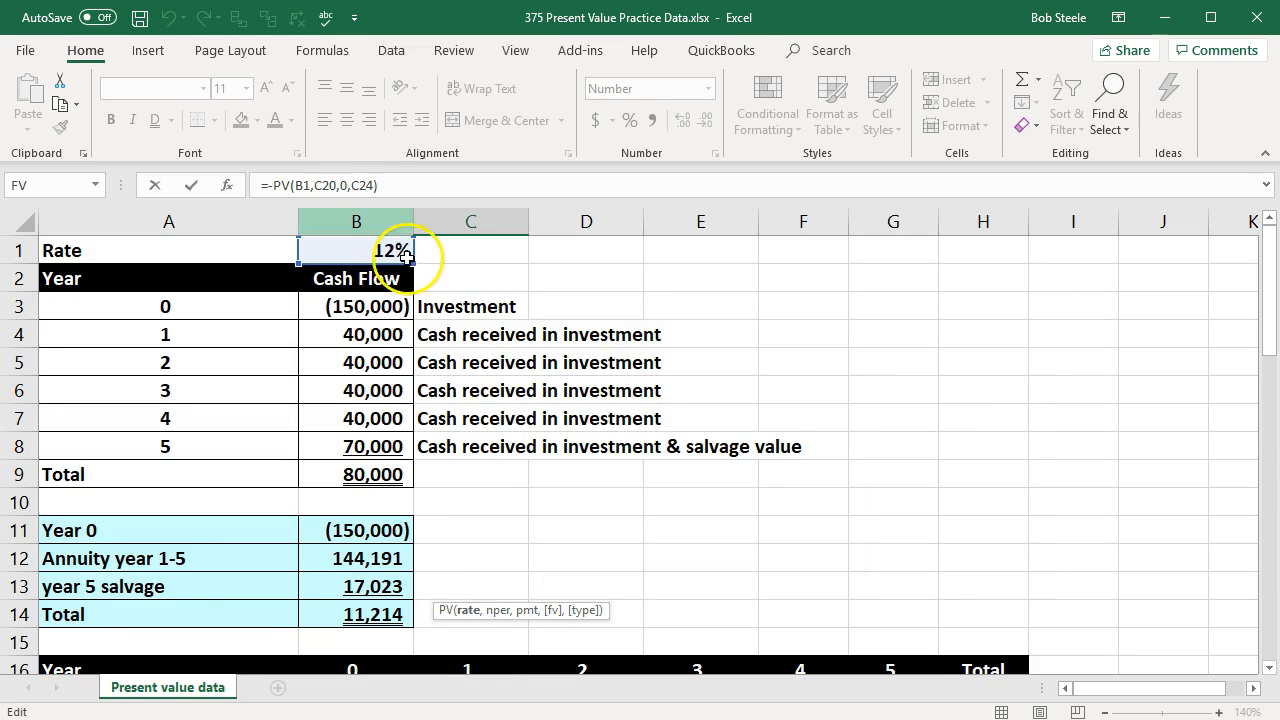
scroll(777, 491, down, 5)
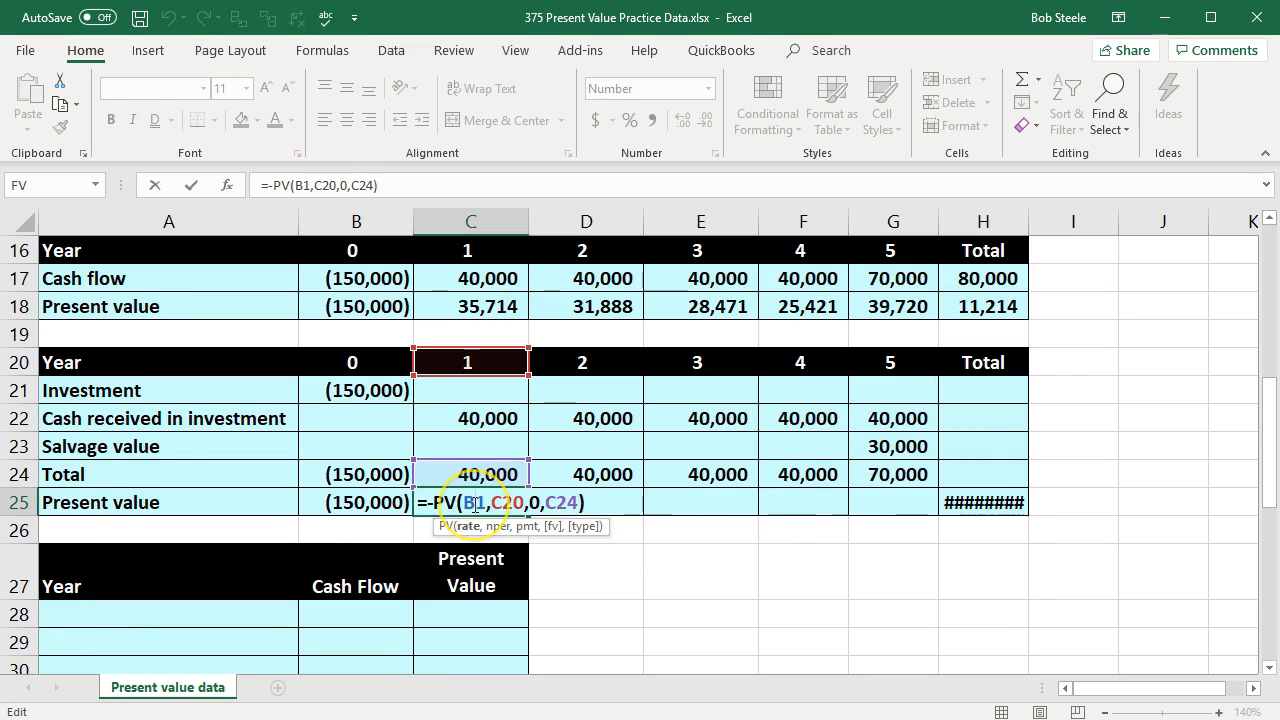
key(F4)
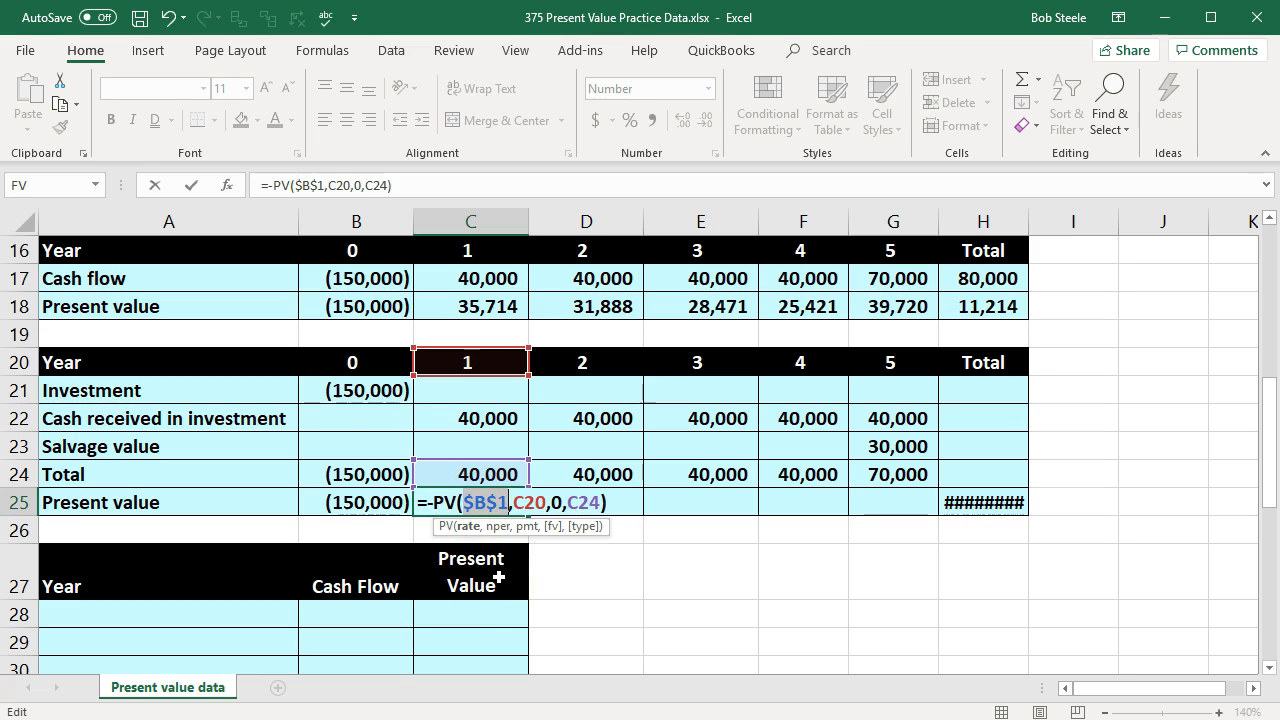
key(Return)
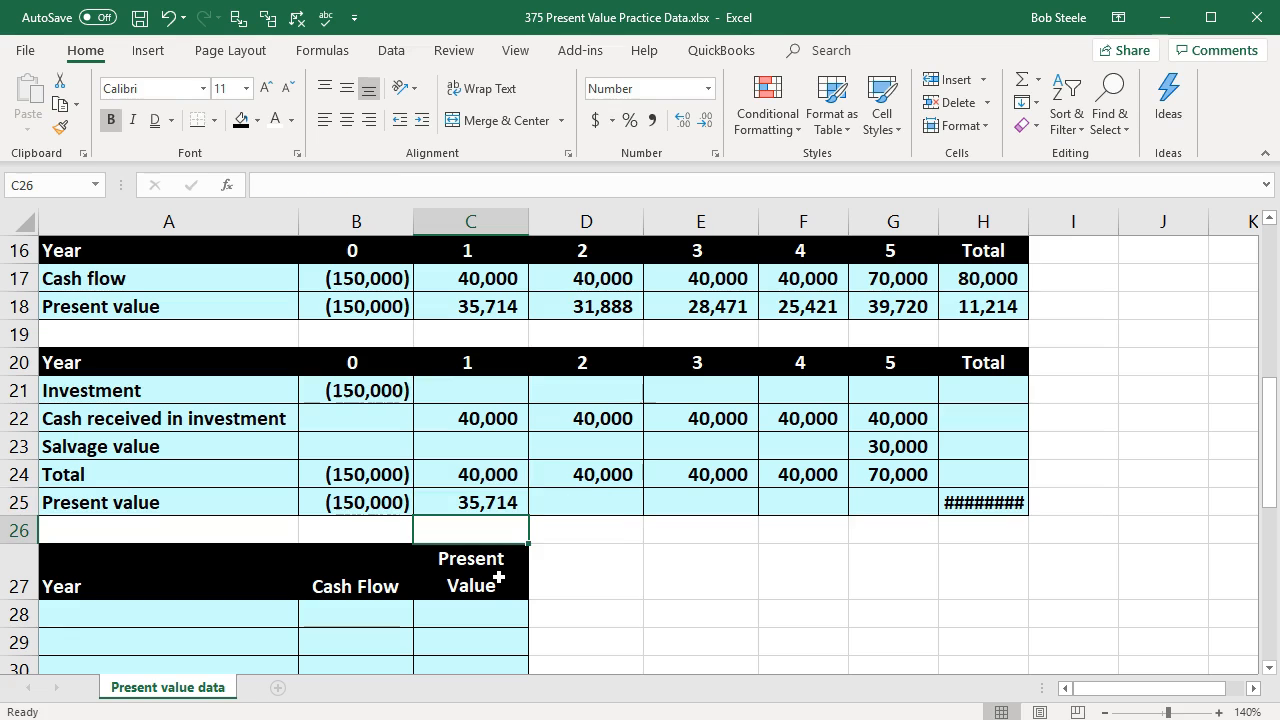
Step: Fill the year 1 present value formula from C25 across the year 2 to 5 cells D25:G25
click(490, 503)
drag(527, 520, 908, 515)
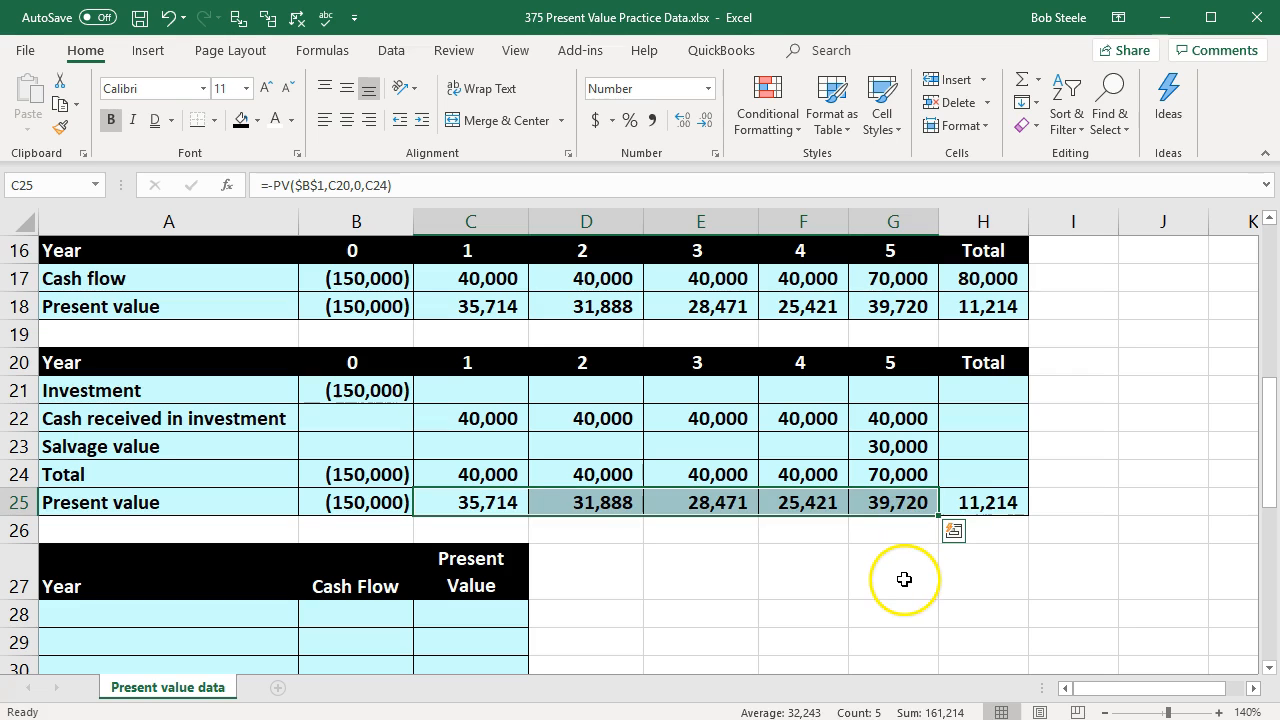
click(904, 579)
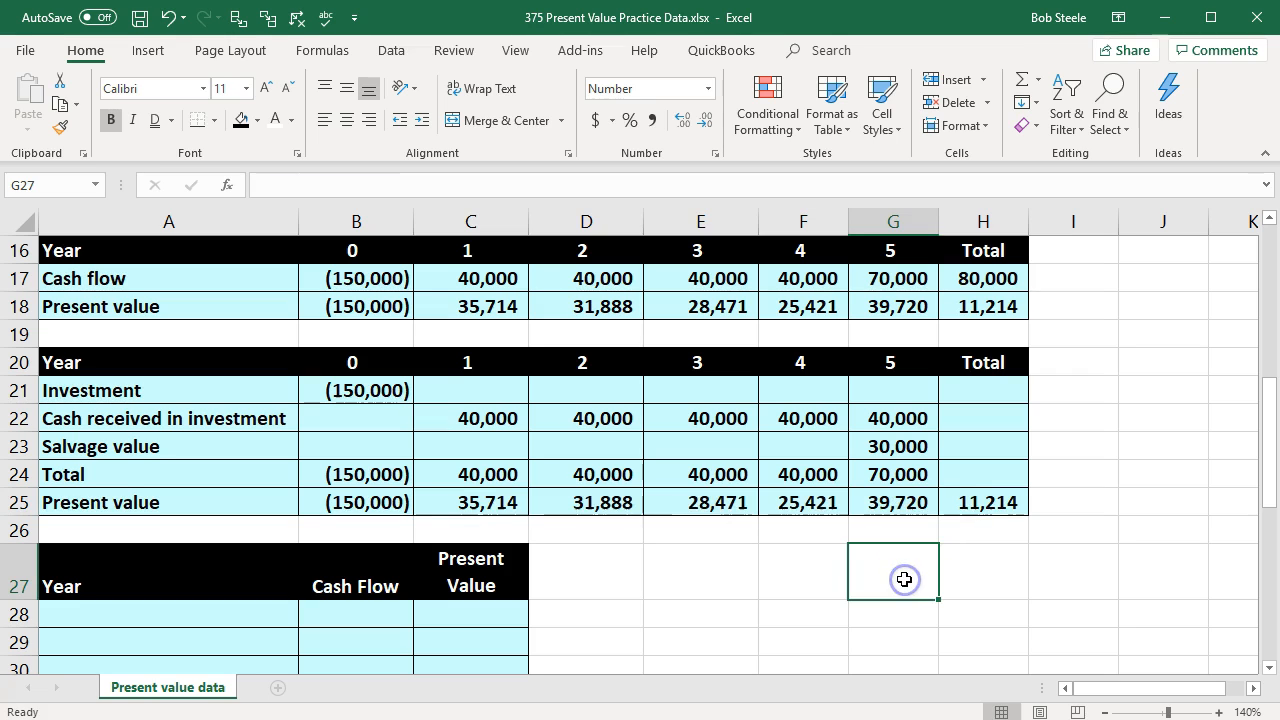
Step: Total the investment row in H21 with a SUM of B21:G21 and widen column H slightly to fit the result
click(980, 401)
text(=)
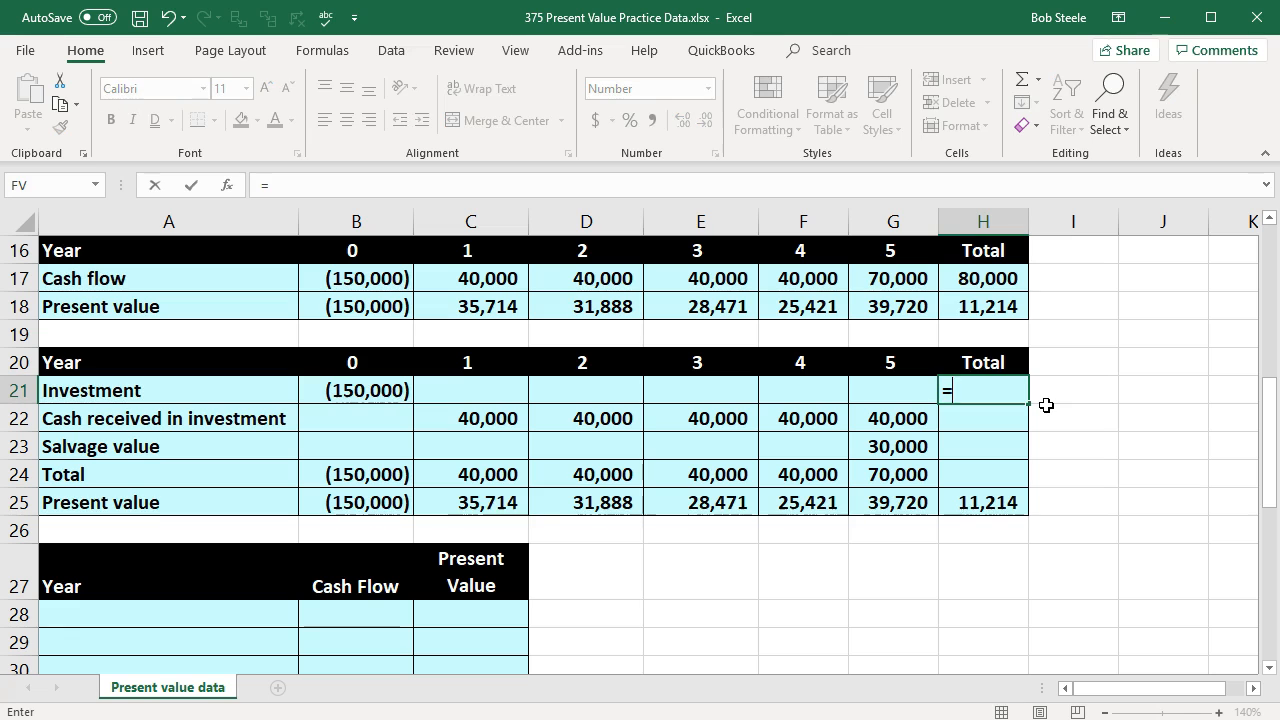
text(sum()
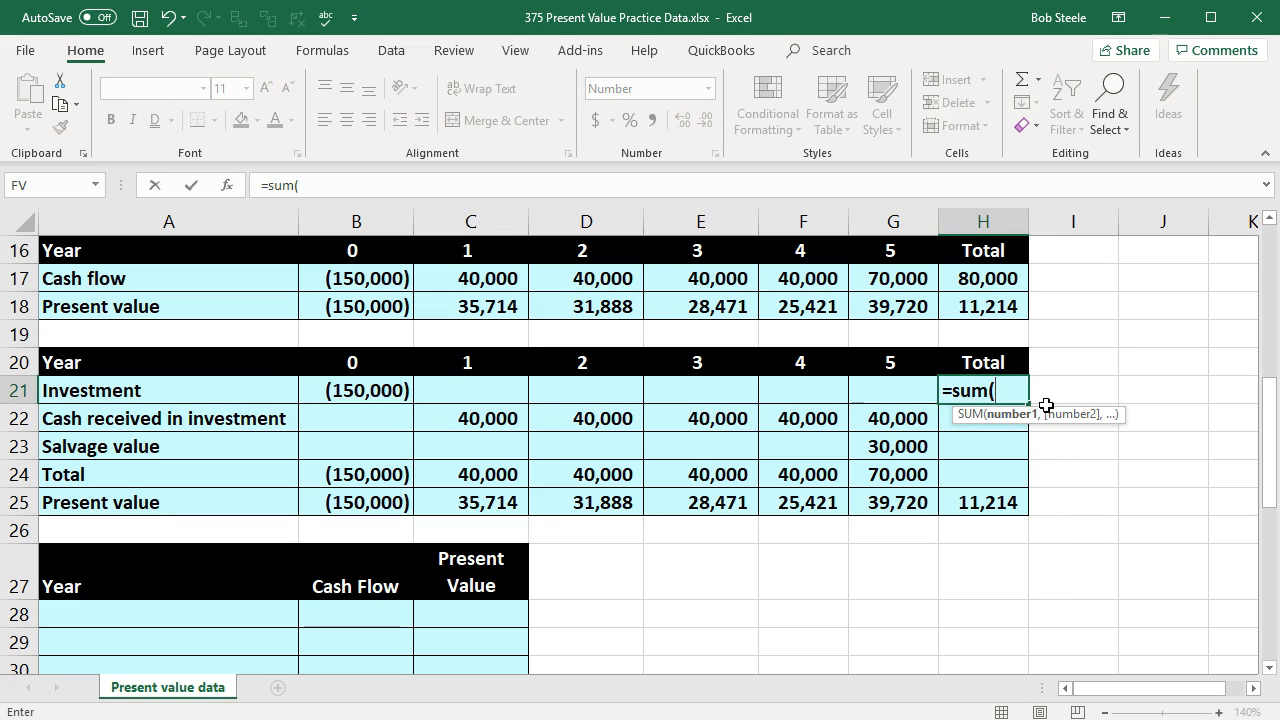
key(Left)
key(shift+Left)
key(shift+Left)
key(shift+Left)
key(shift+Left)
key(shift+Left)
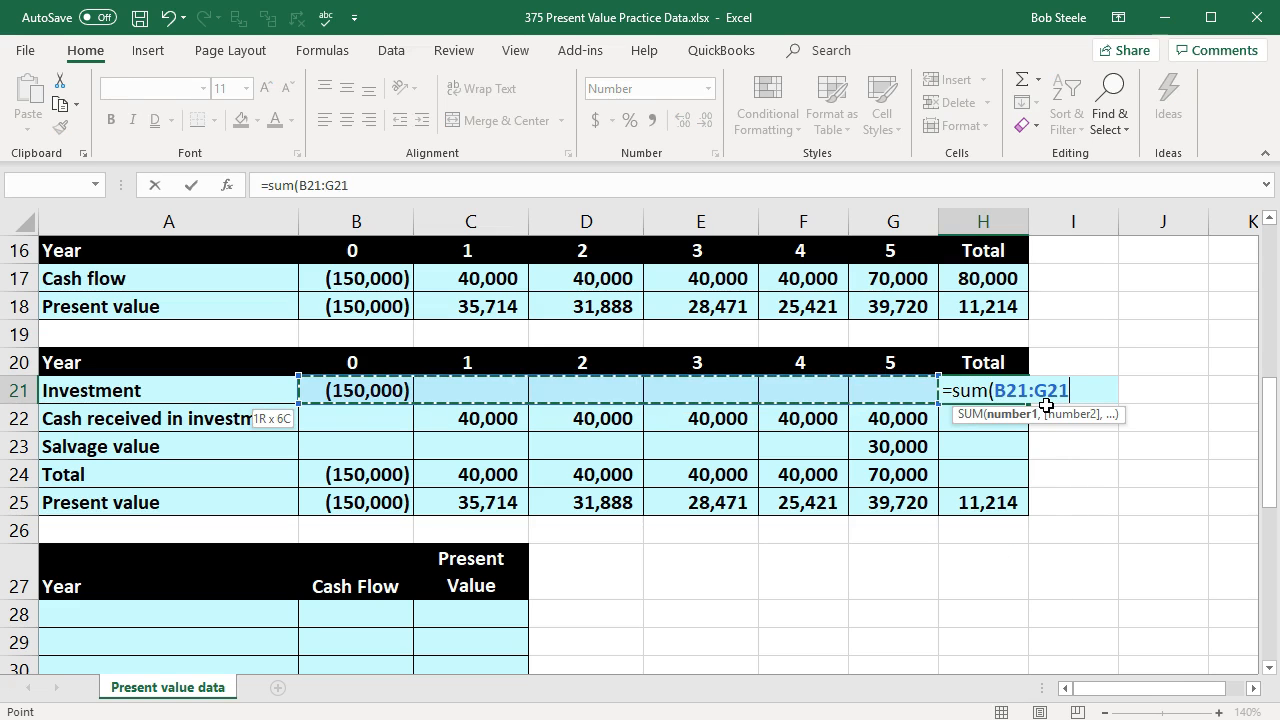
key(Return)
drag(1023, 222, 1035, 222)
Step: Fill the H21 row total down through H24 and select H21:H24 to check the totals
click(997, 388)
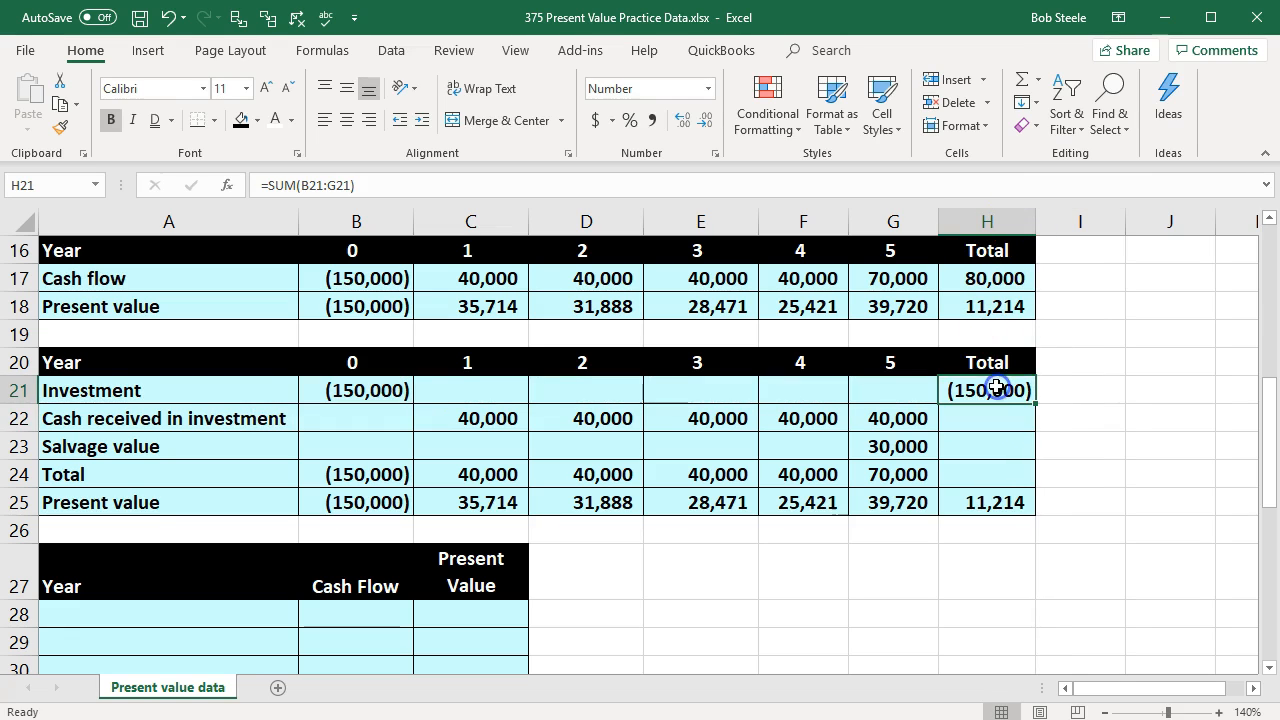
drag(1035, 403, 1025, 480)
click(1158, 535)
drag(988, 392, 986, 472)
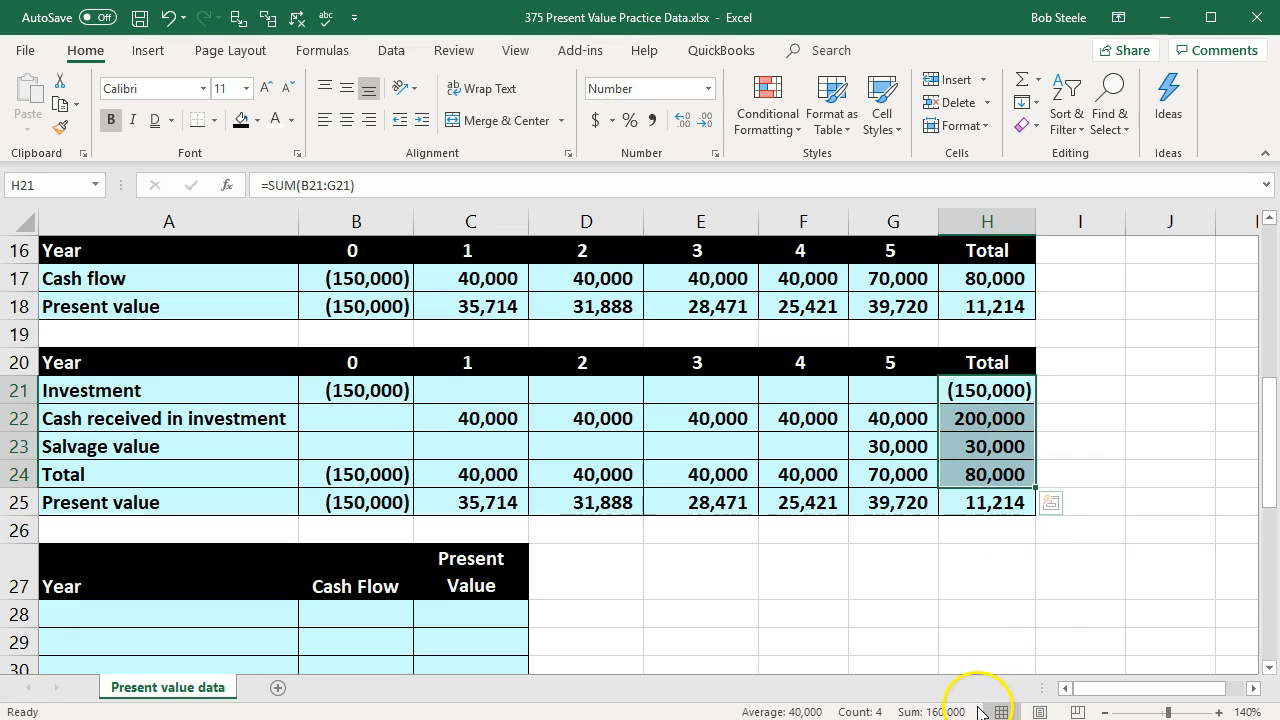
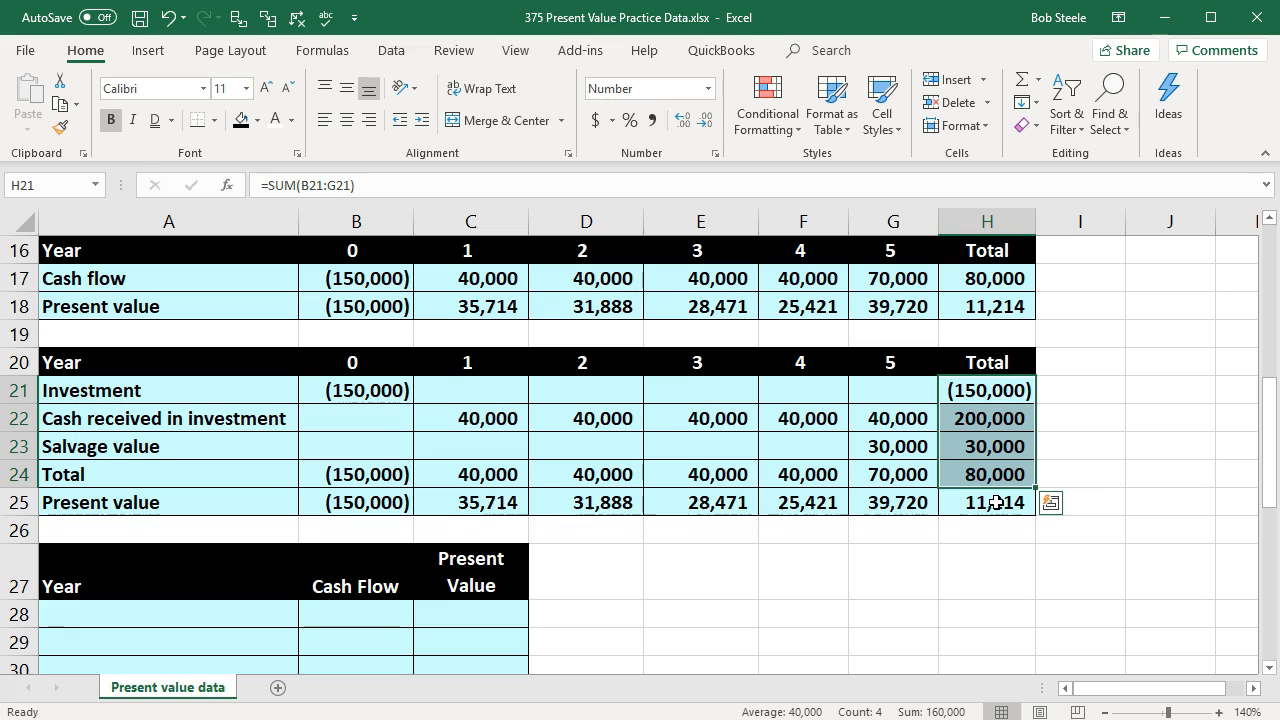
Step: Check the row totals in H21:H25, comparing the sum of H21:H23 with the total in H24 and reviewing each SUM formula
drag(987, 390, 1005, 446)
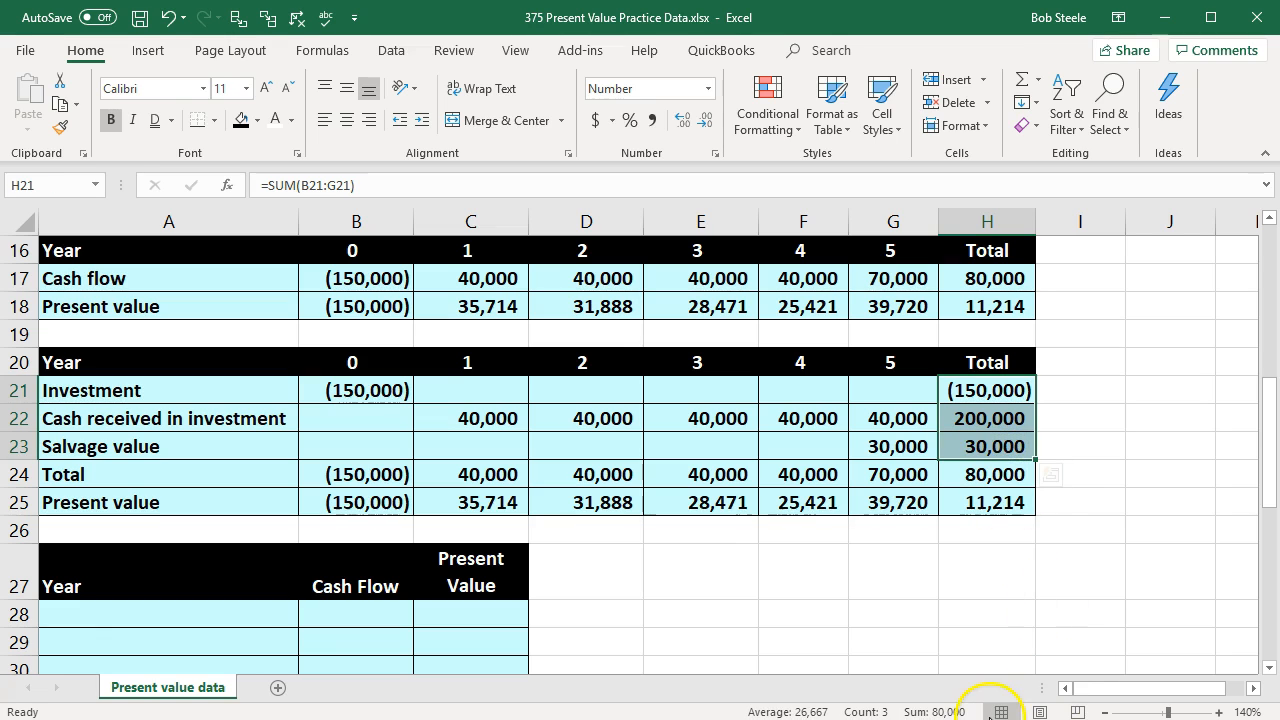
click(992, 475)
click(986, 503)
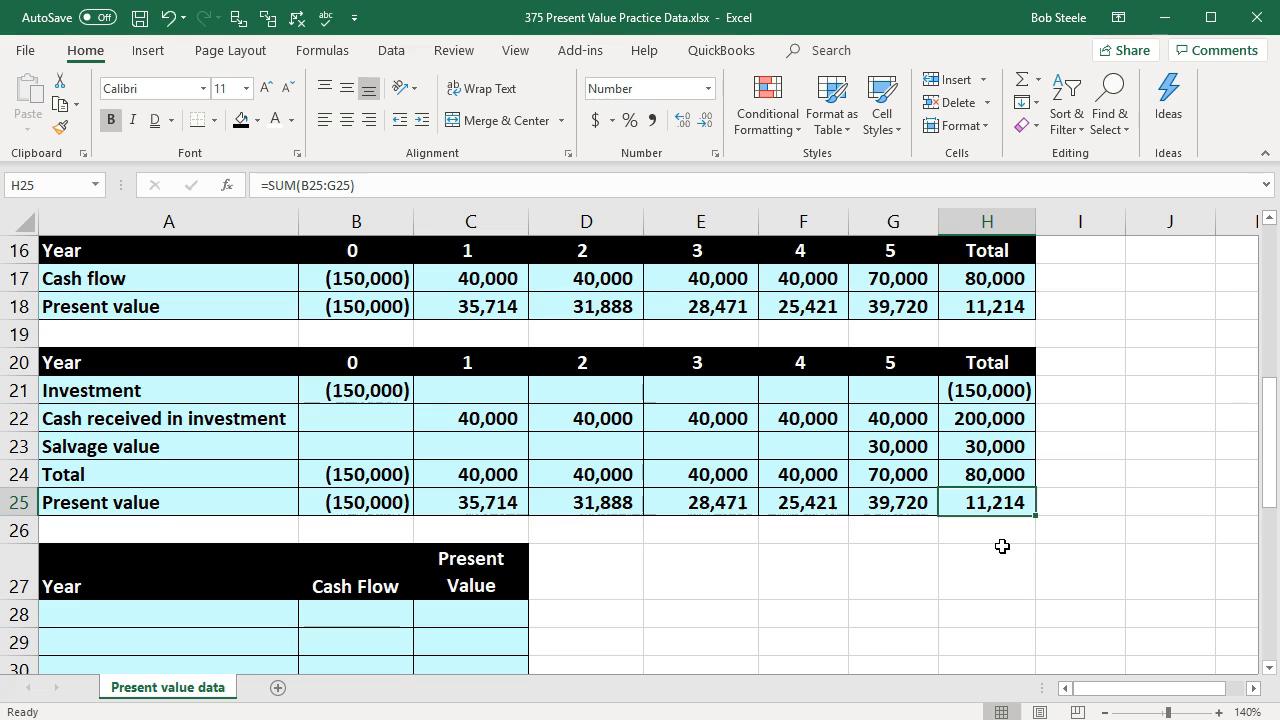
click(980, 390)
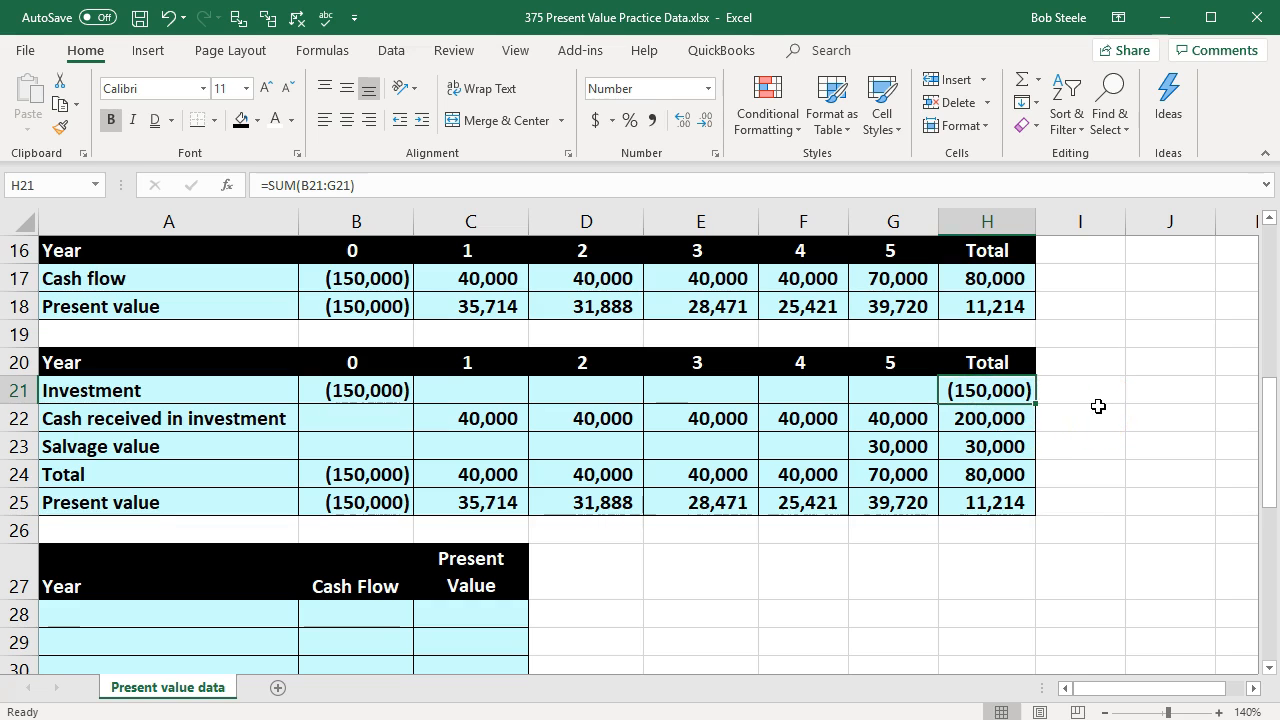
key(Down)
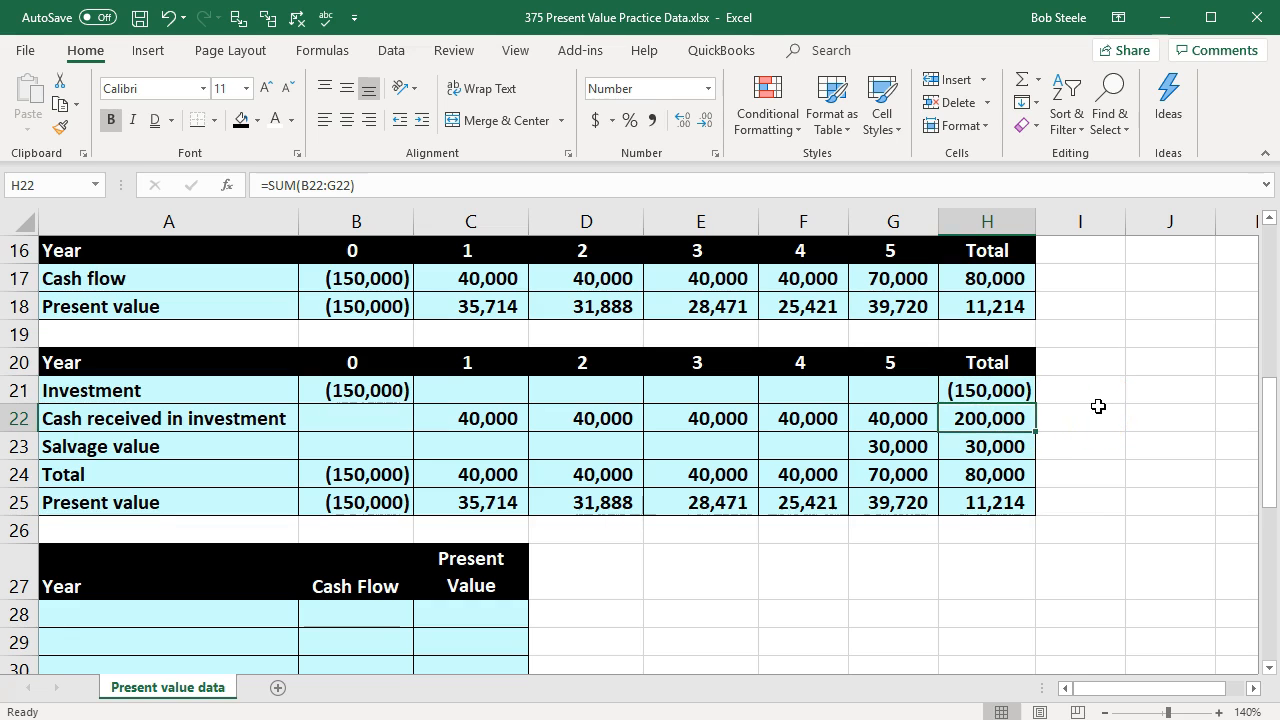
key(Down)
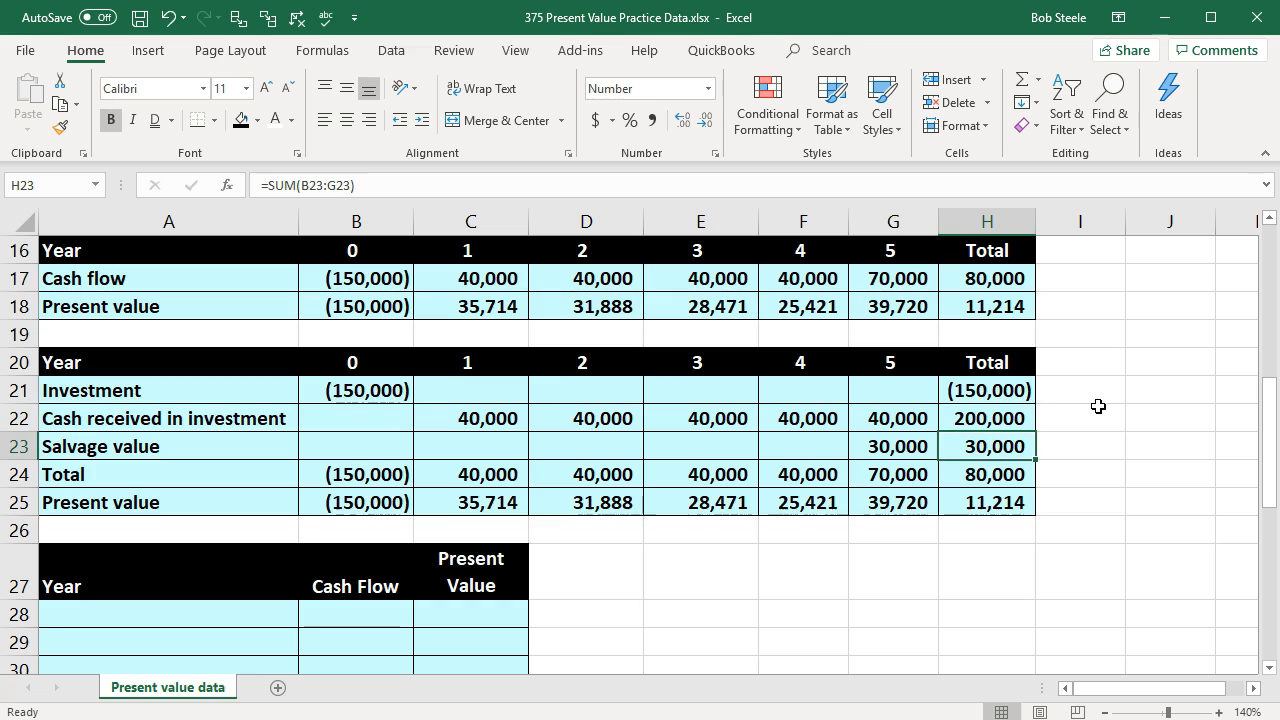
key(Down)
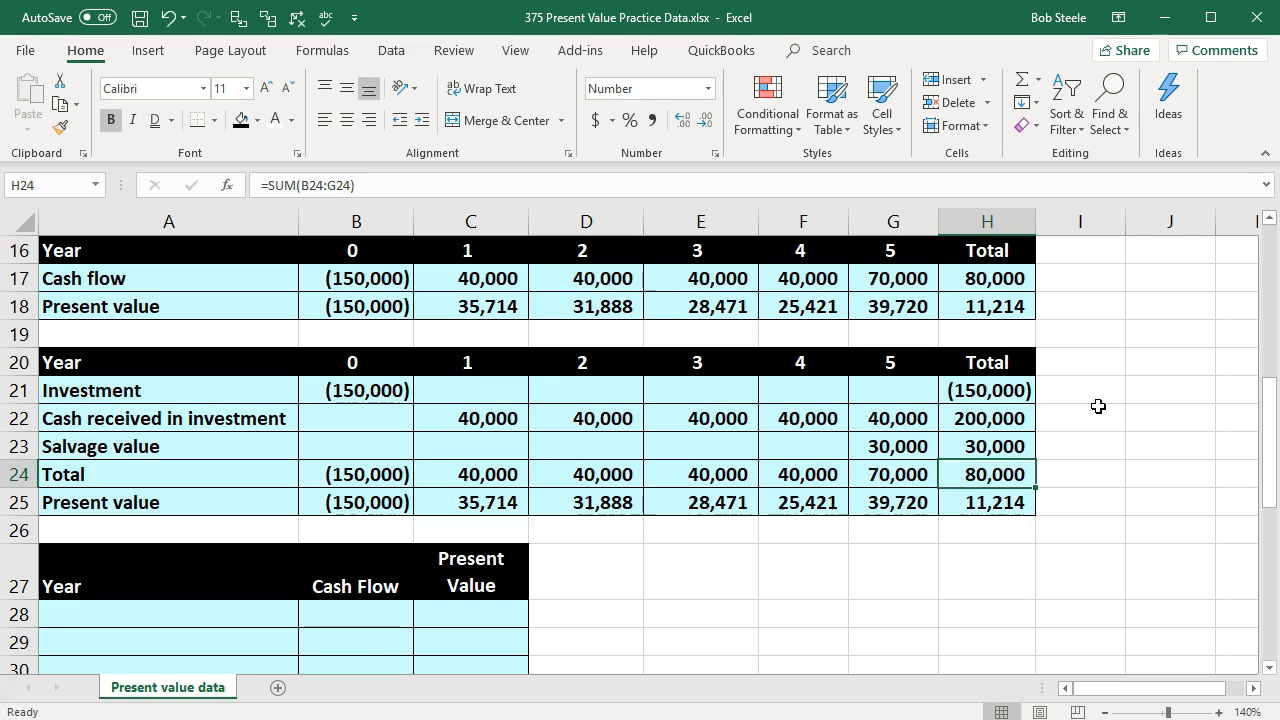
click(1005, 510)
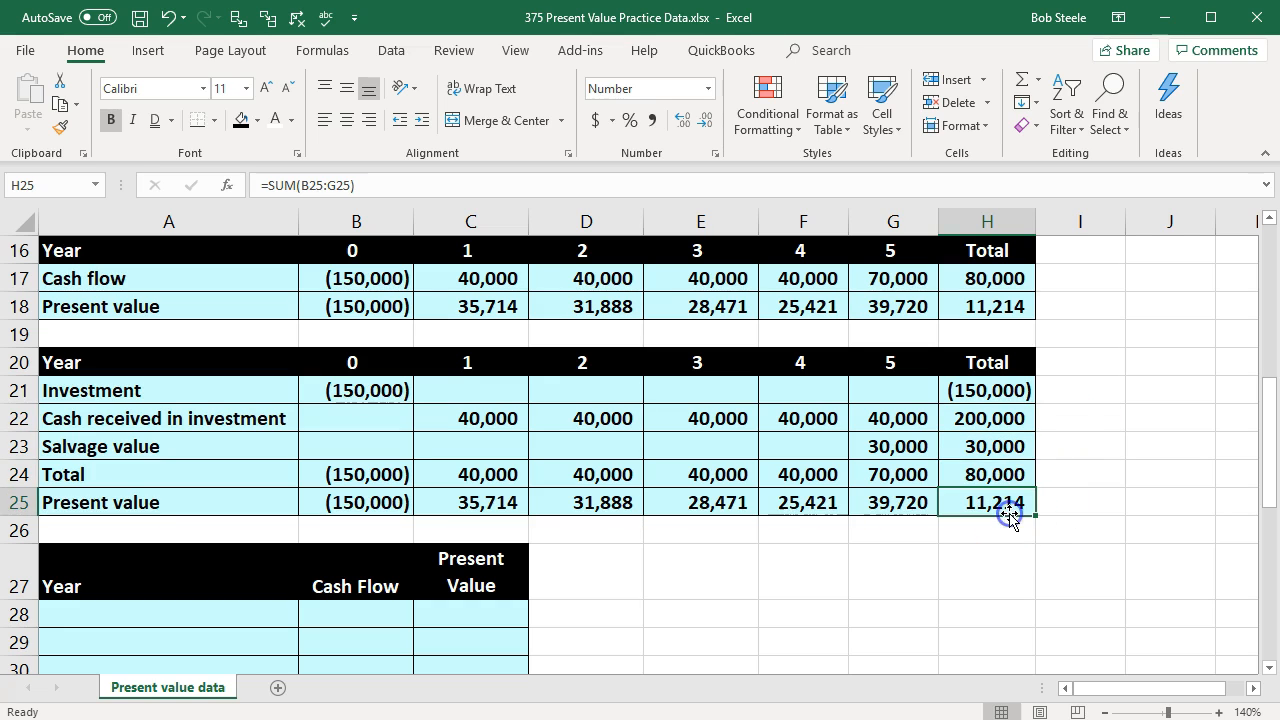
click(934, 606)
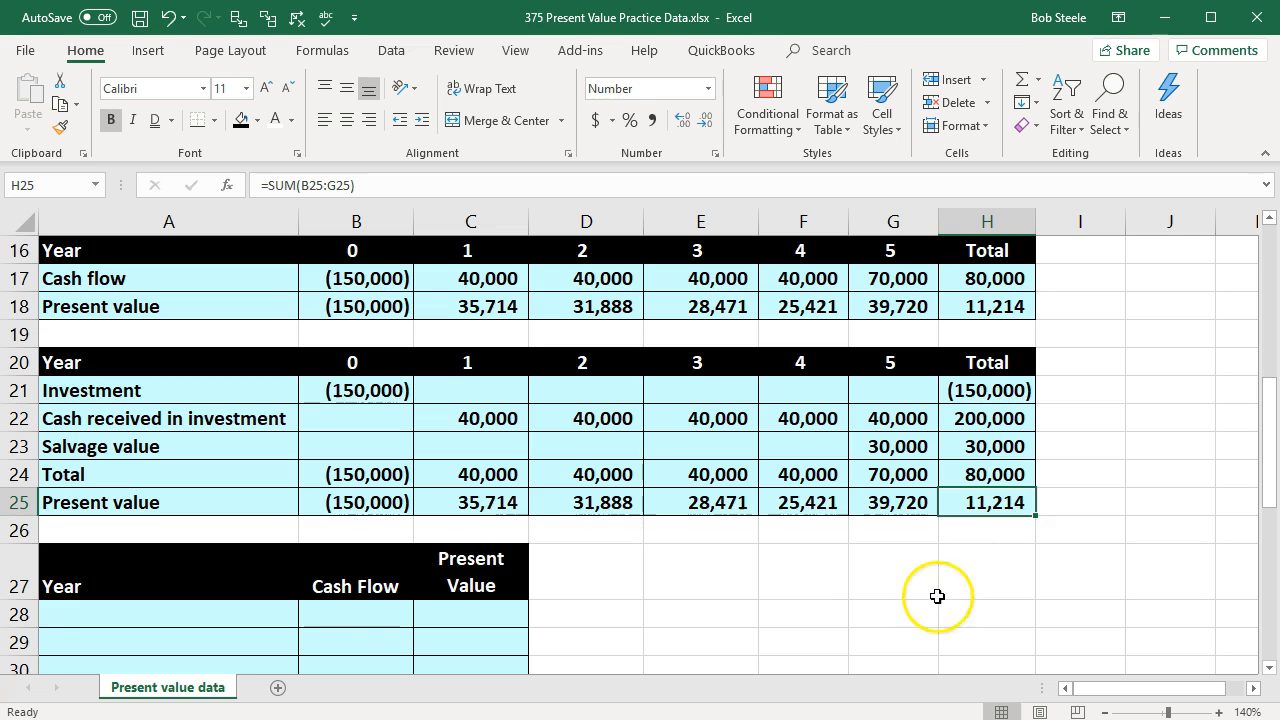
Step: Compare the horizontal year layouts in rows 16 to 25 with the empty vertical Year, Cash Flow and Present Value table at row 27
scroll(937, 610, down, 2)
scroll(937, 613, down, 1)
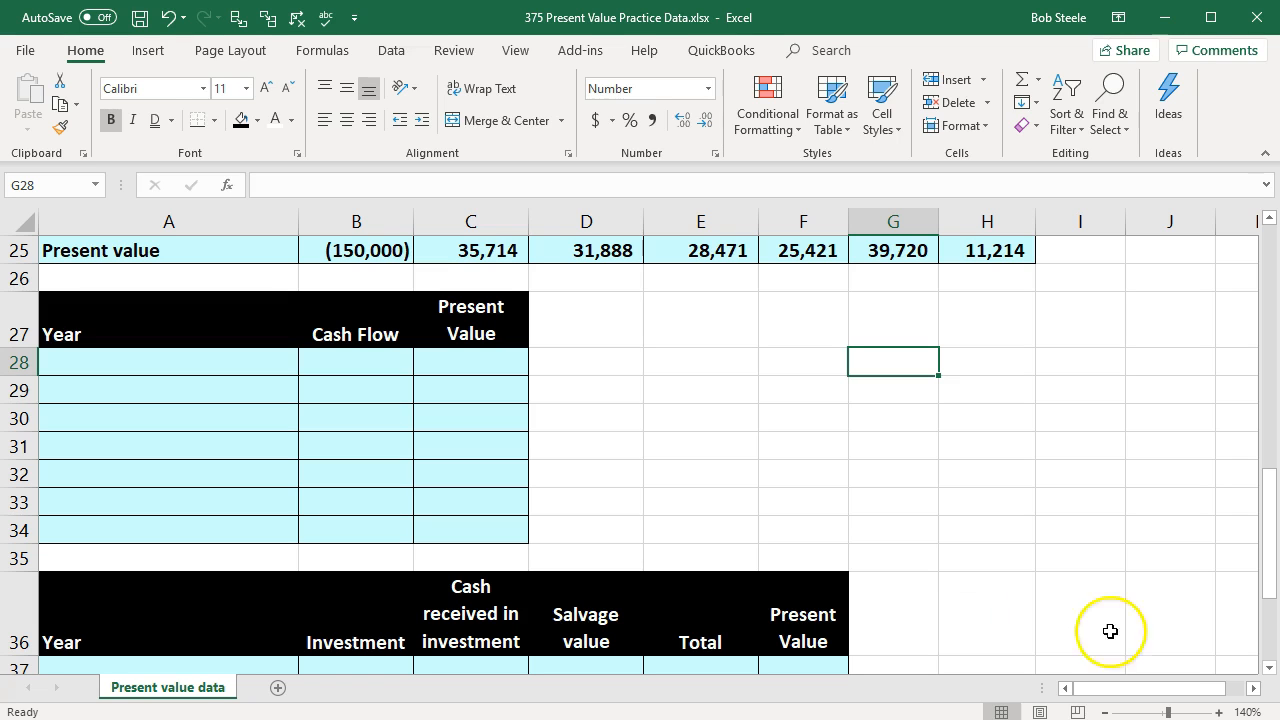
scroll(646, 514, up, 2)
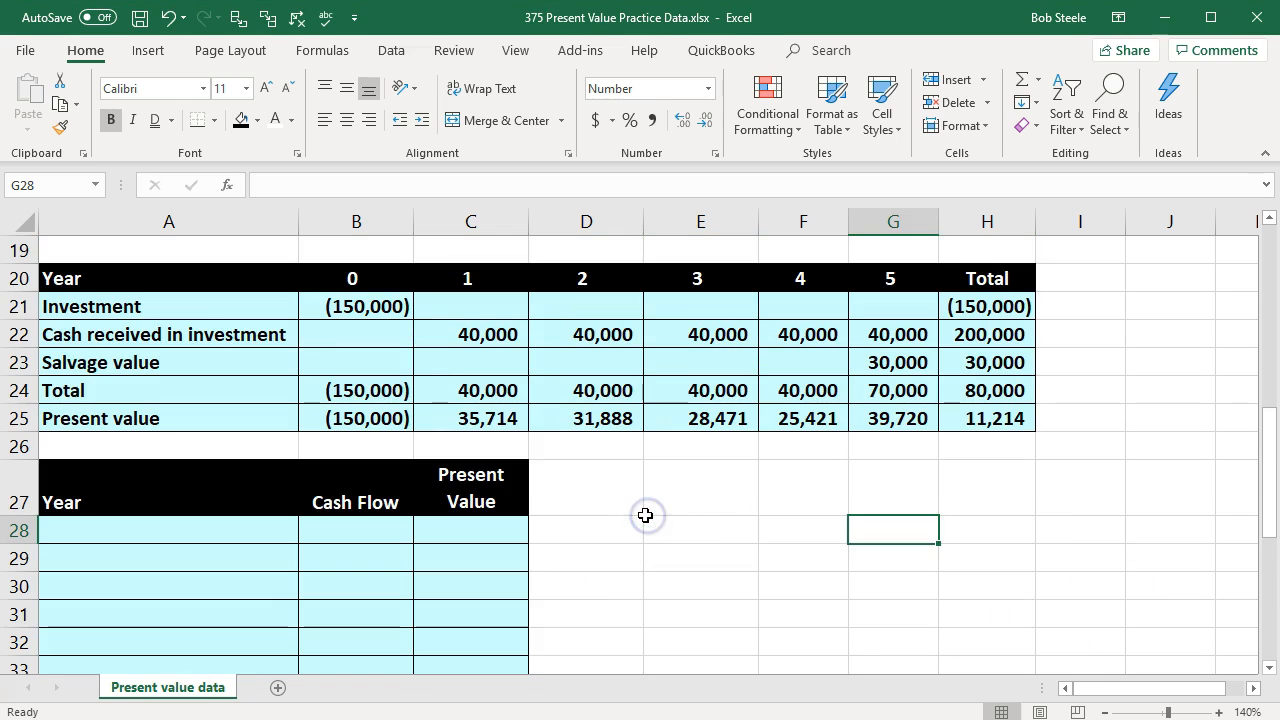
drag(250, 266, 943, 289)
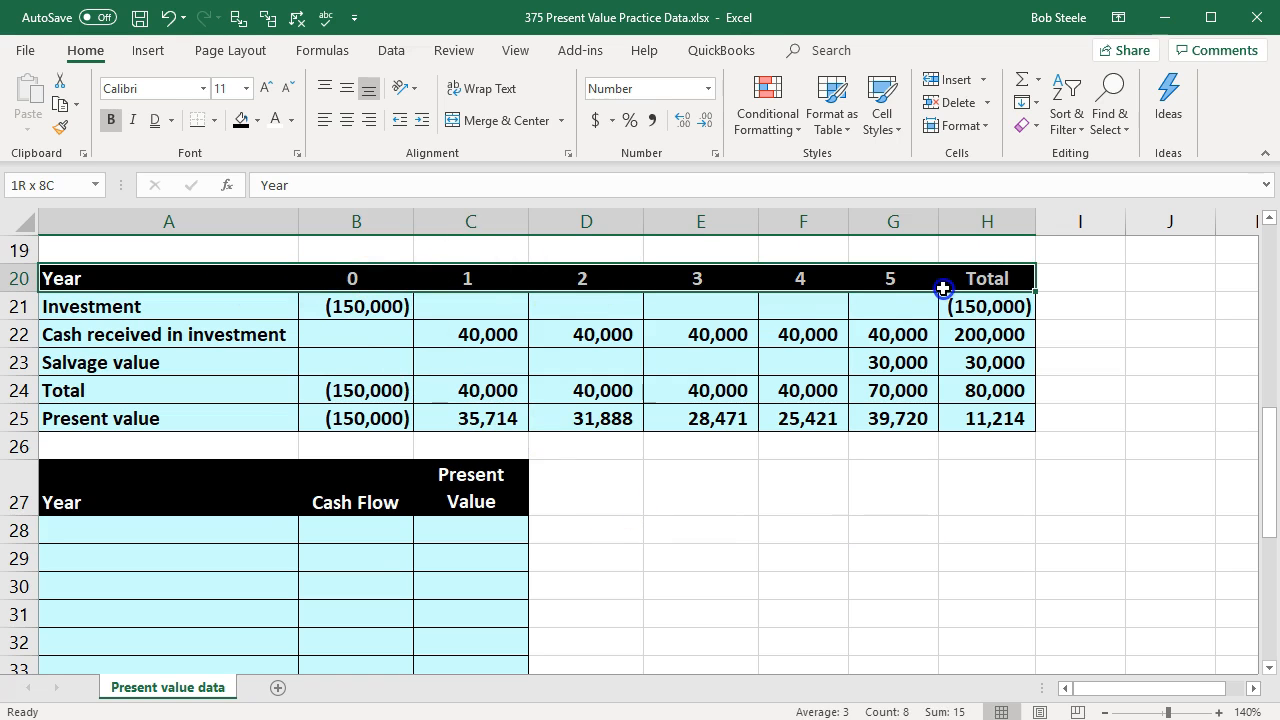
drag(137, 510, 139, 627)
scroll(139, 627, down, 1)
drag(140, 408, 134, 606)
click(357, 414)
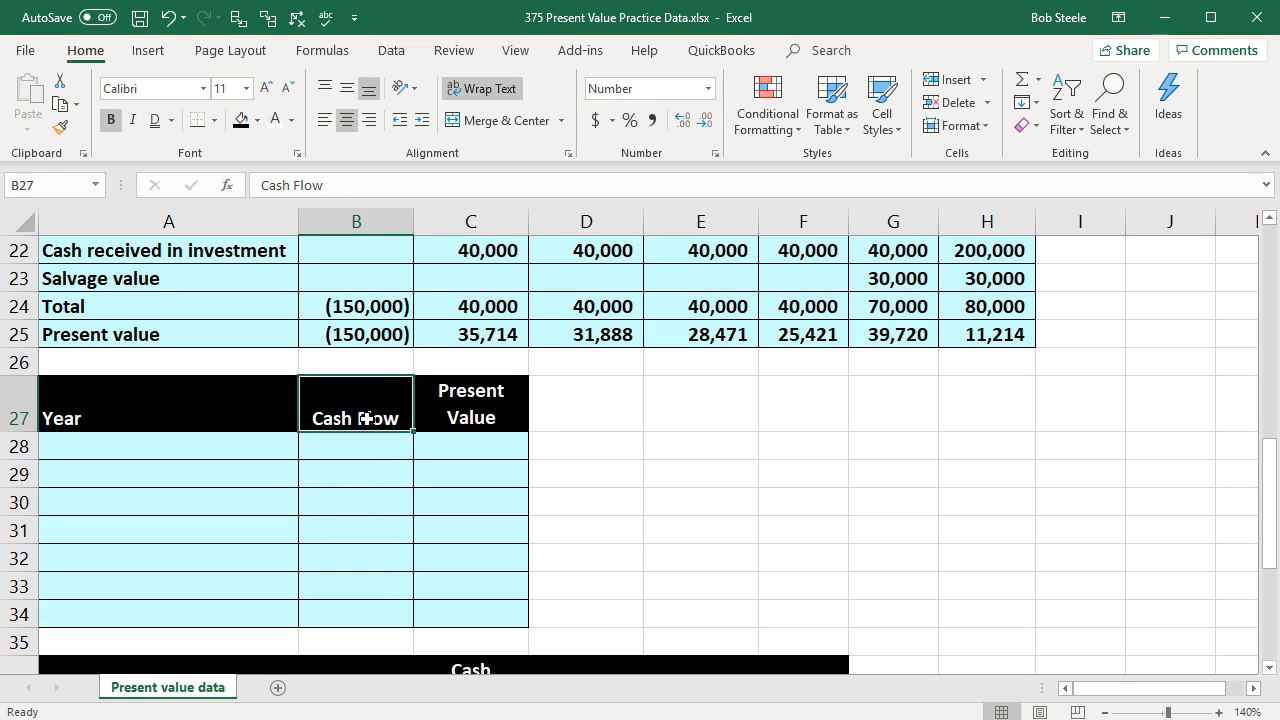
key(Right)
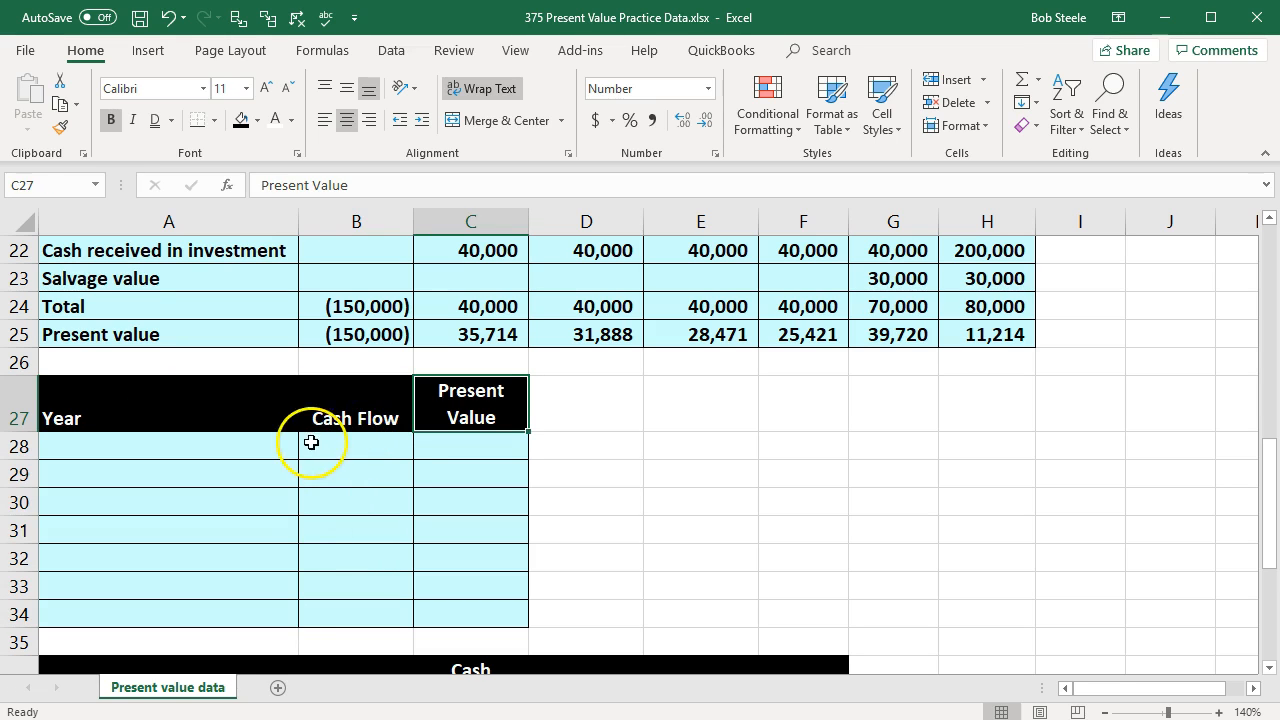
click(237, 441)
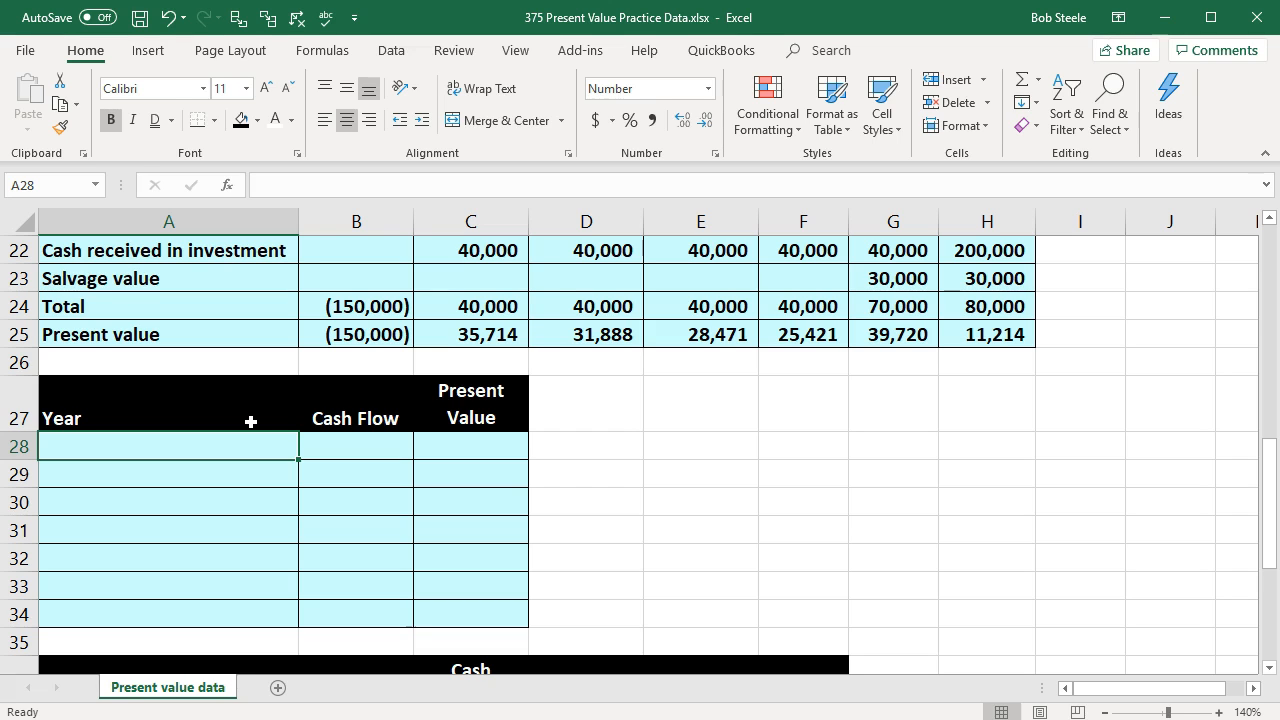
scroll(251, 421, up, 3)
drag(258, 340, 960, 380)
drag(220, 331, 968, 334)
drag(214, 357, 206, 380)
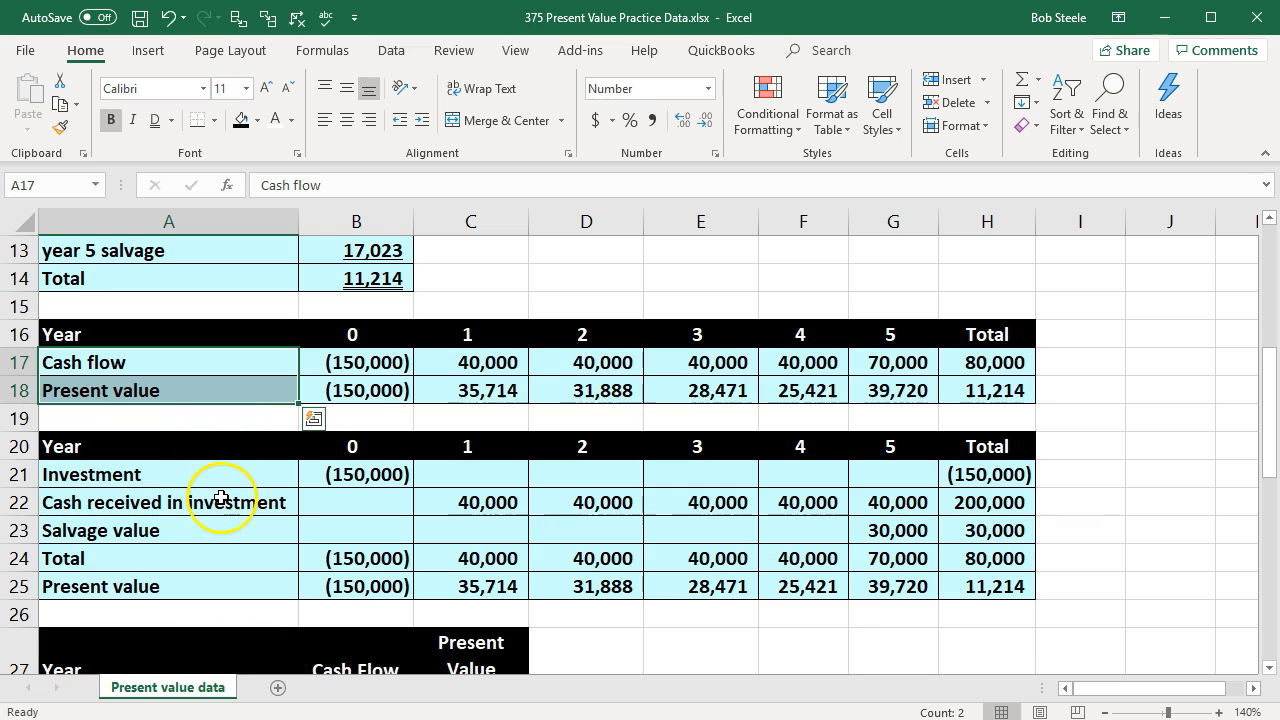
scroll(220, 497, down, 3)
Step: Enter years 0 to 5 in A28:A33 of the vertical table and label A34 as Total
click(161, 453)
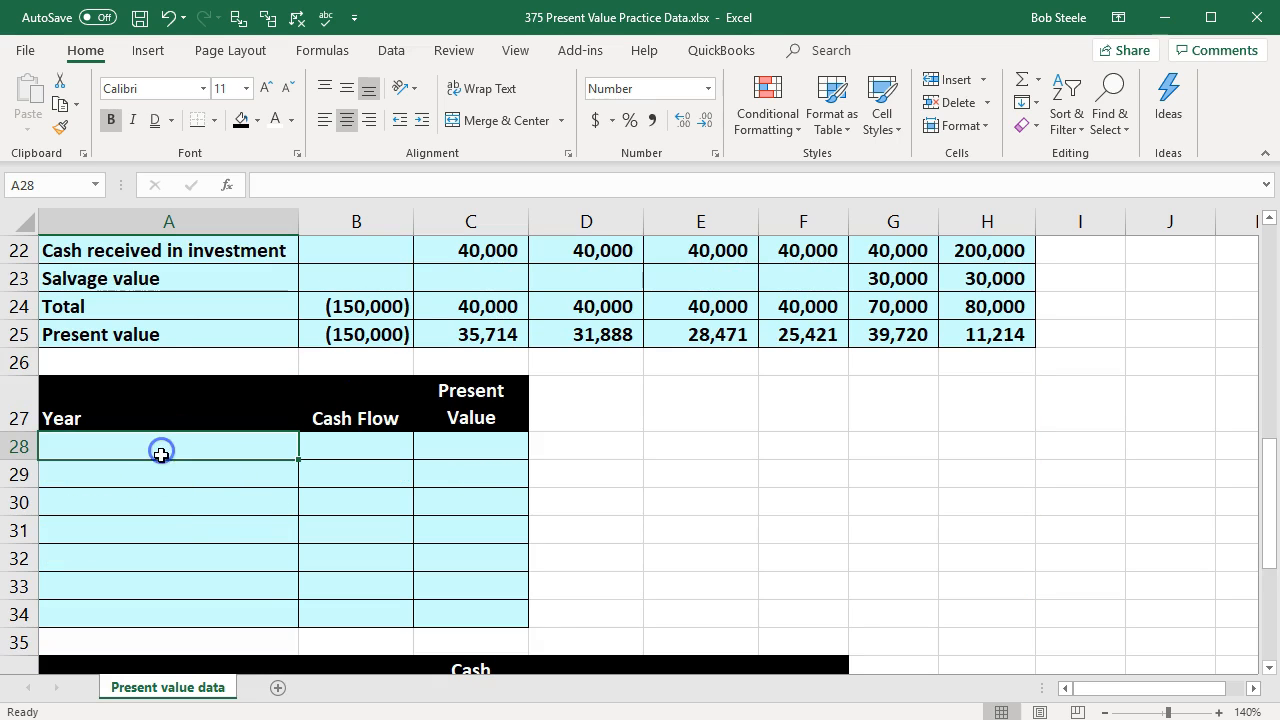
text(0)
key(Return)
text(1)
key(Return)
text(2)
key(Return)
text(3)
key(Return)
text(4)
key(Return)
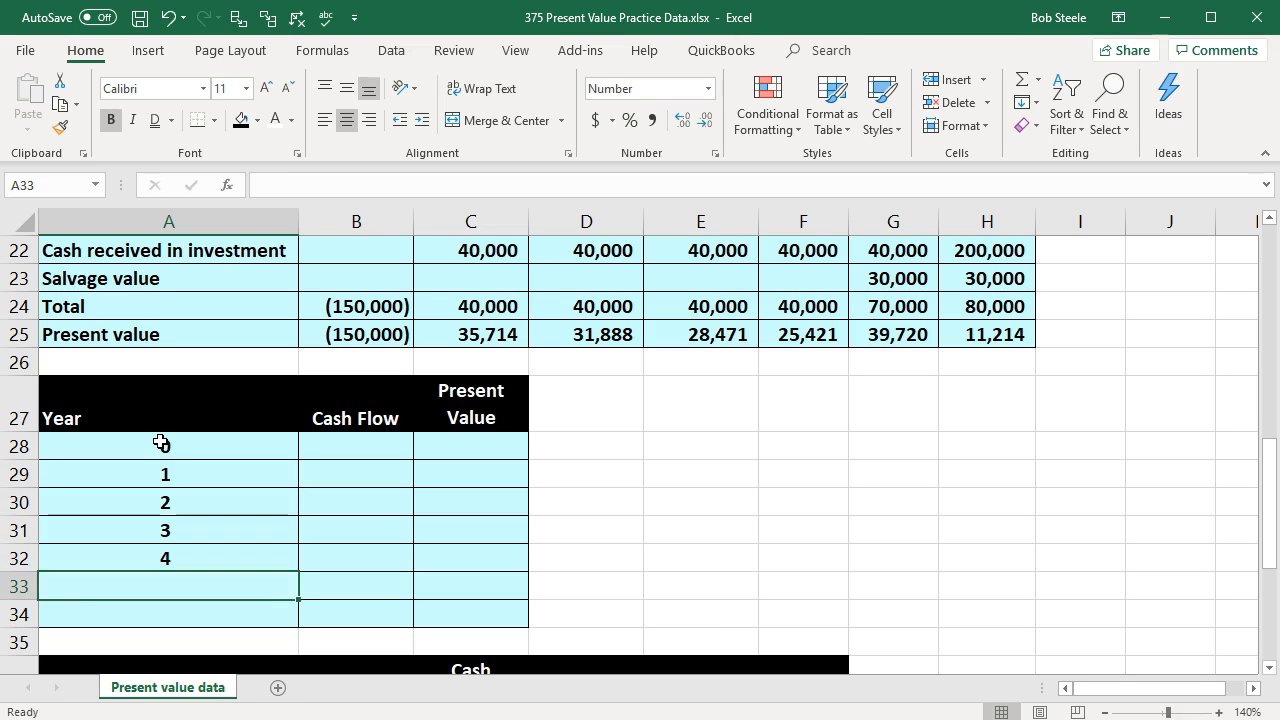
text(5)
key(Return)
text(Total)
key(Tab)
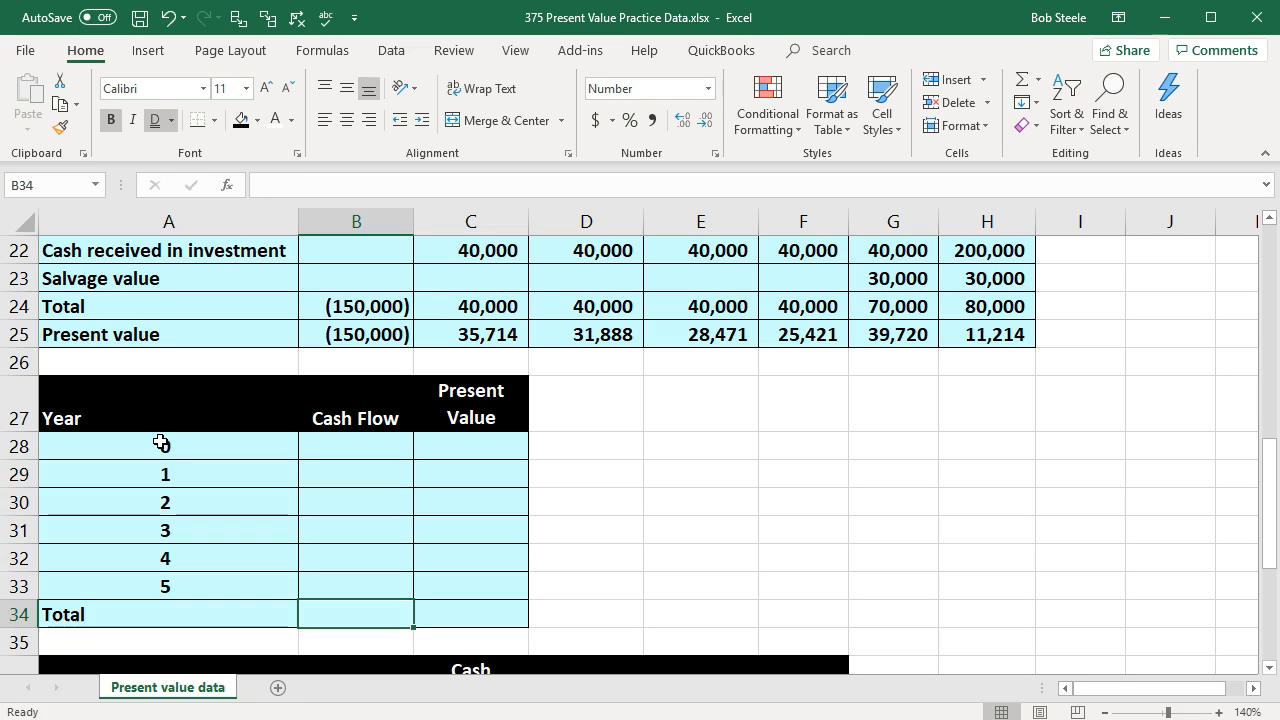
Step: Link the year 0 cash flow in B28 to B3 and fill the reference down through B33
click(367, 452)
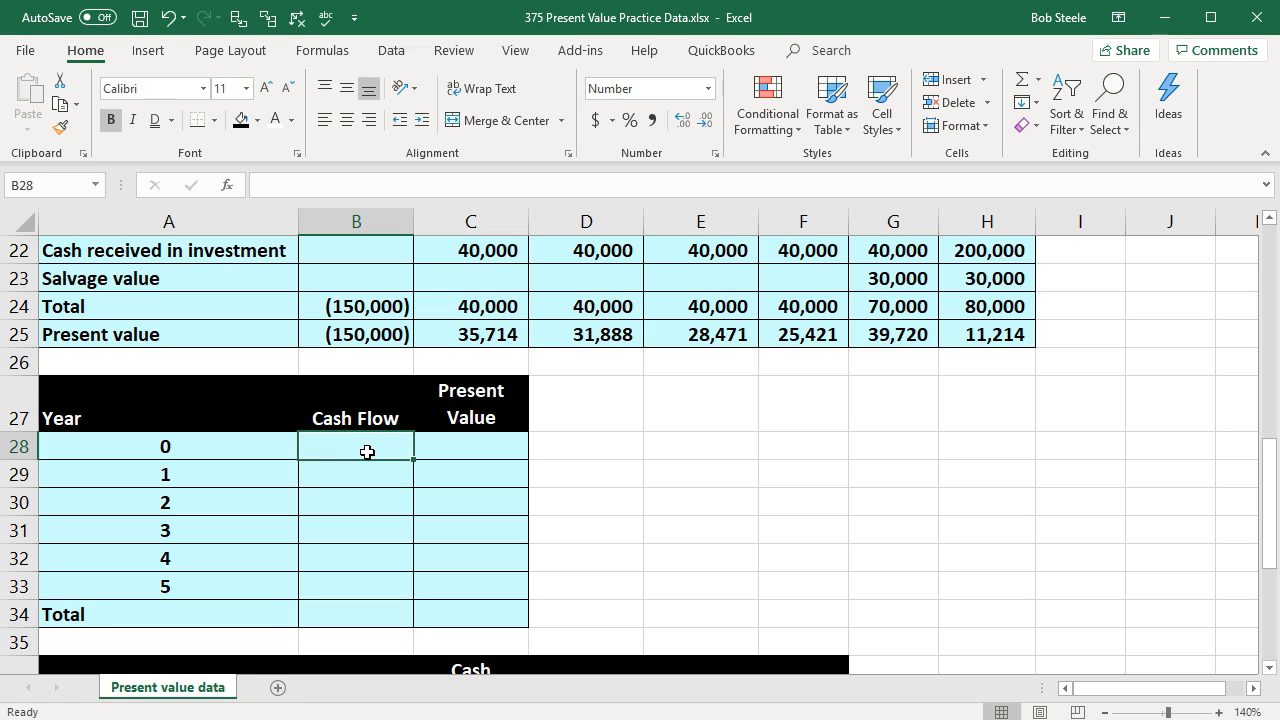
text(=)
scroll(369, 452, up, 7)
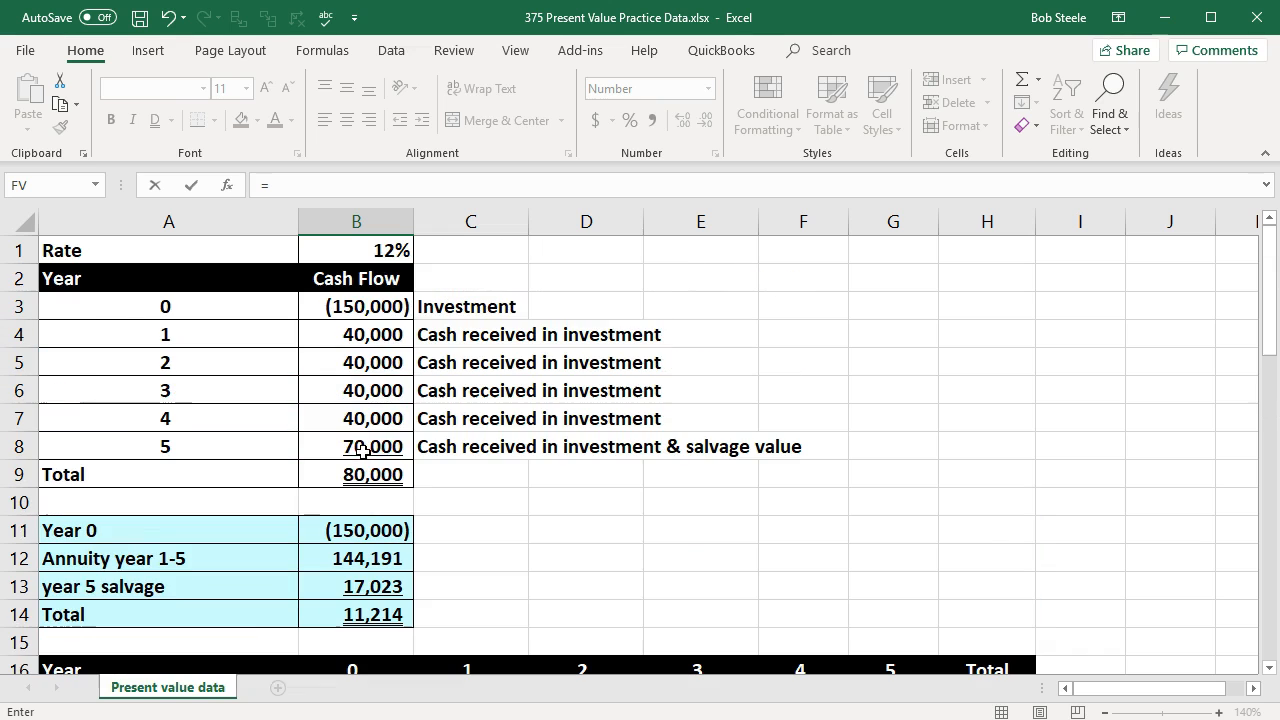
click(388, 307)
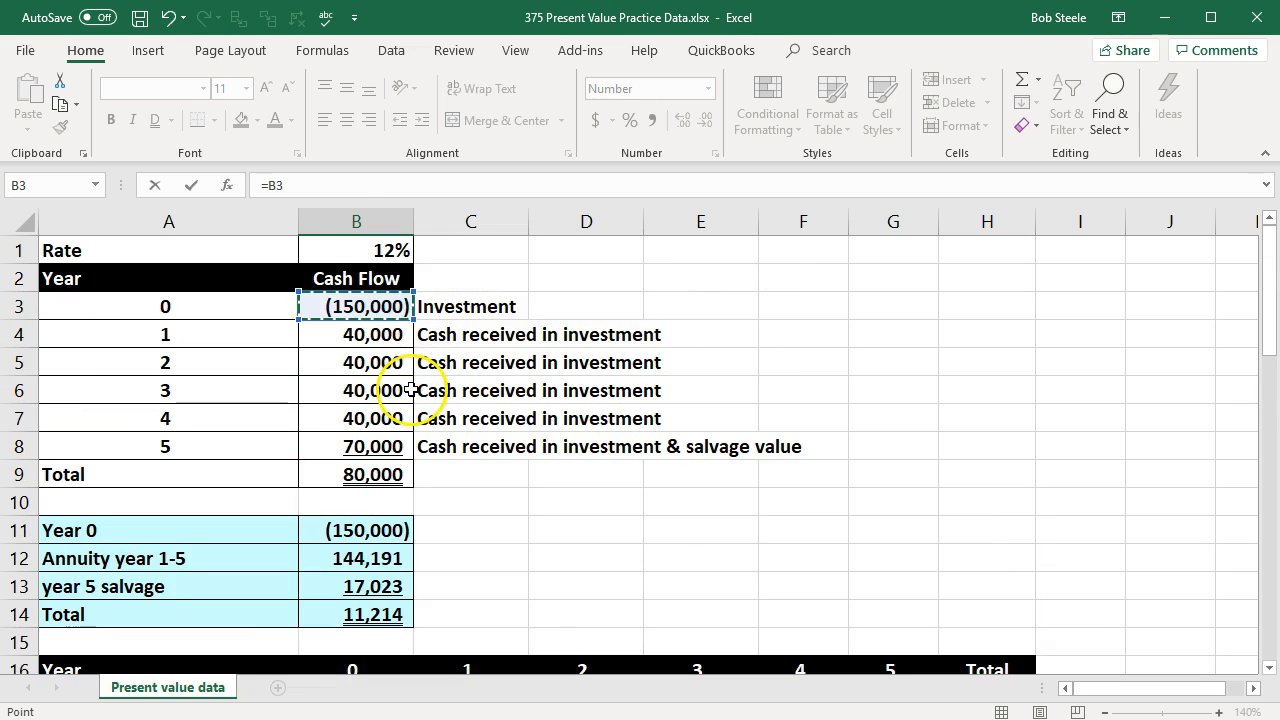
key(Return)
scroll(406, 429, down, 2)
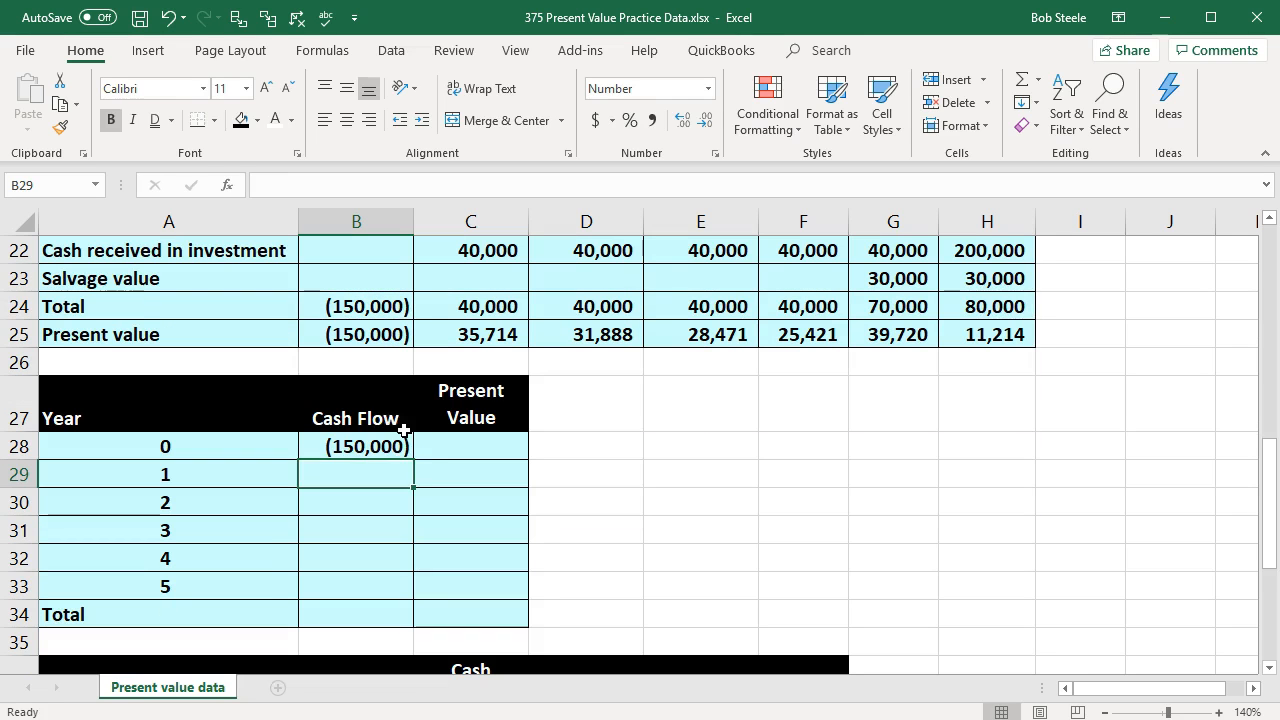
click(400, 448)
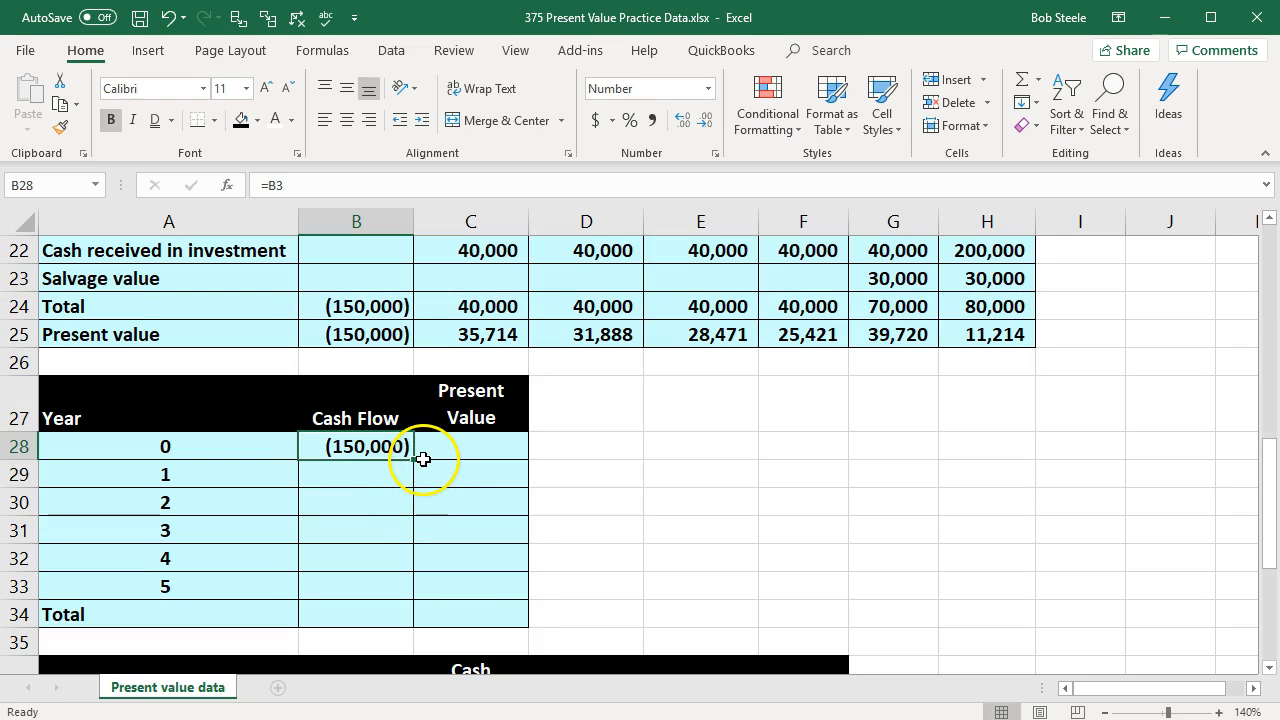
drag(417, 462, 392, 595)
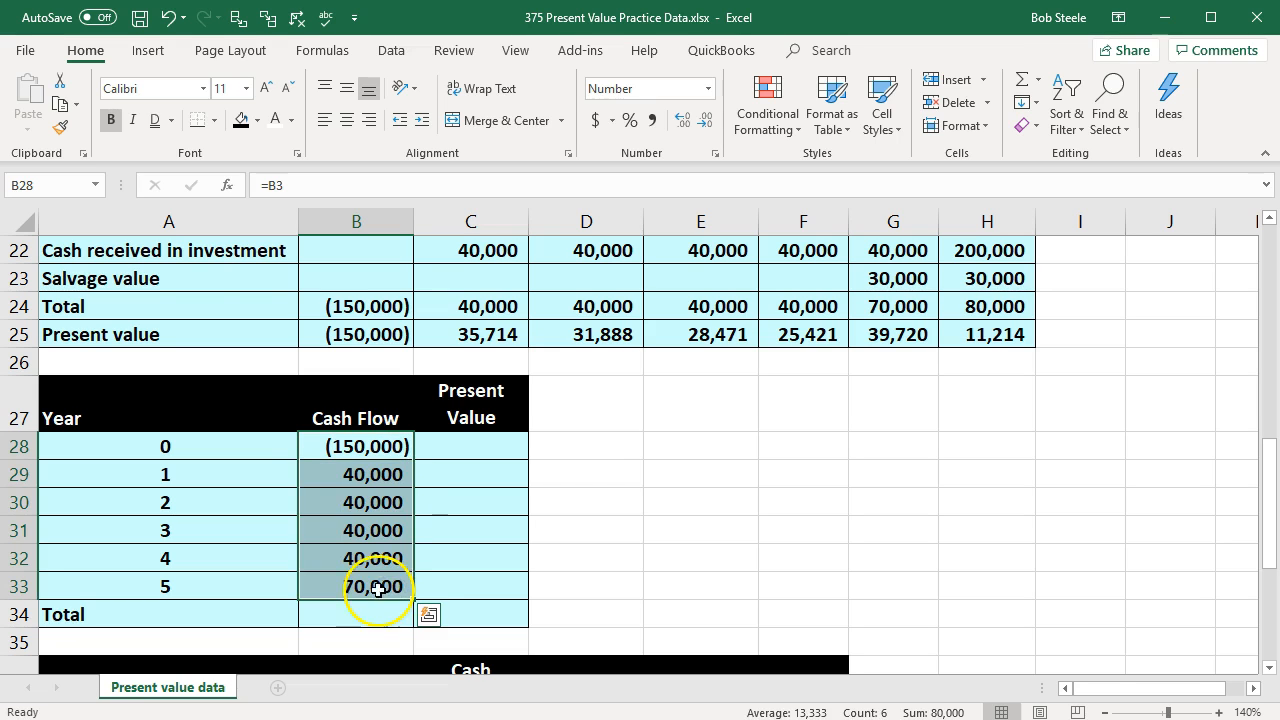
Step: Underline the year 5 cash flow in B33
click(395, 586)
click(171, 120)
click(174, 142)
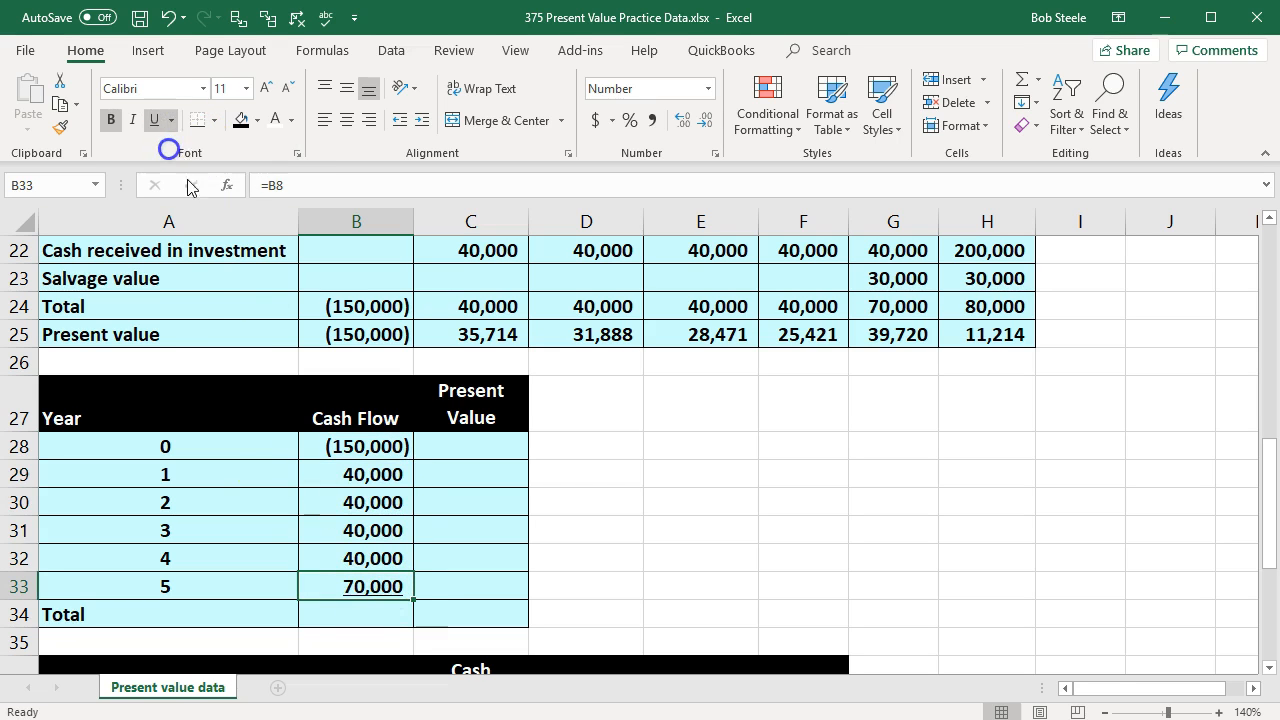
Step: Total the cash flow column in B34 with a SUM of B28:B33
click(322, 606)
text(=sum()
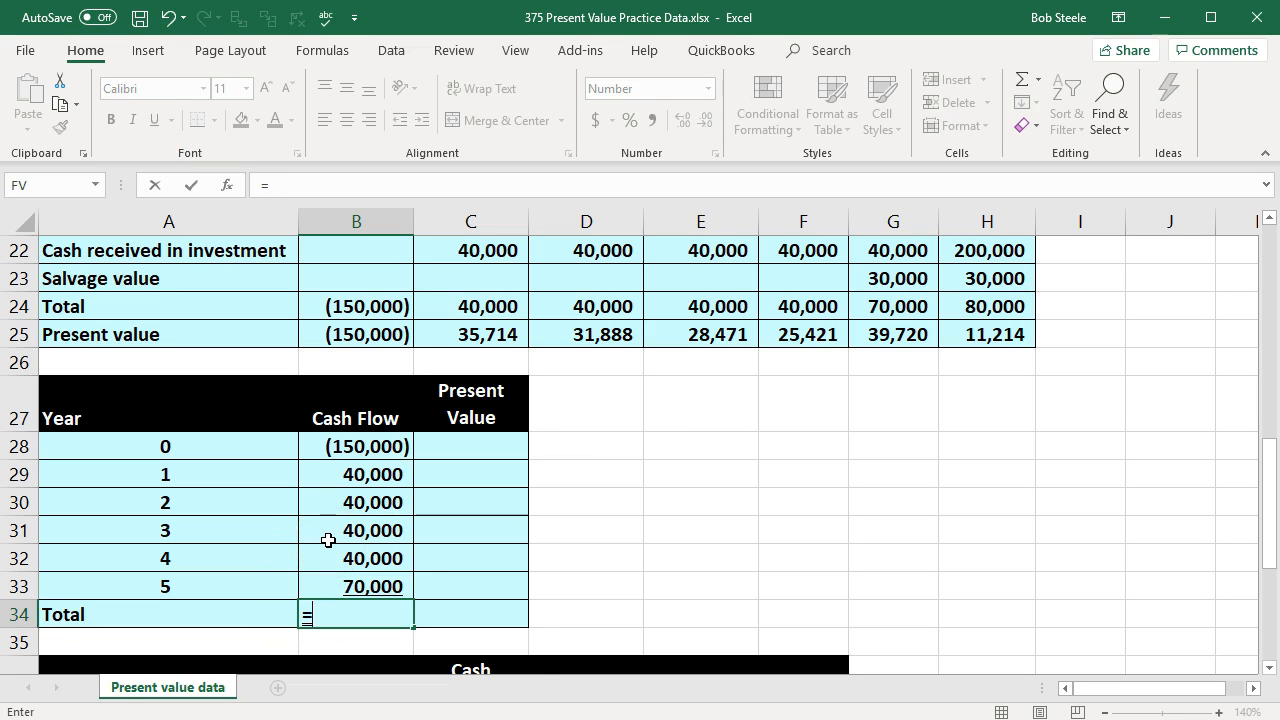
key(Up)
key(shift+Up)
key(shift+Up)
key(shift+Up)
key(shift+Up)
key(shift+Up)
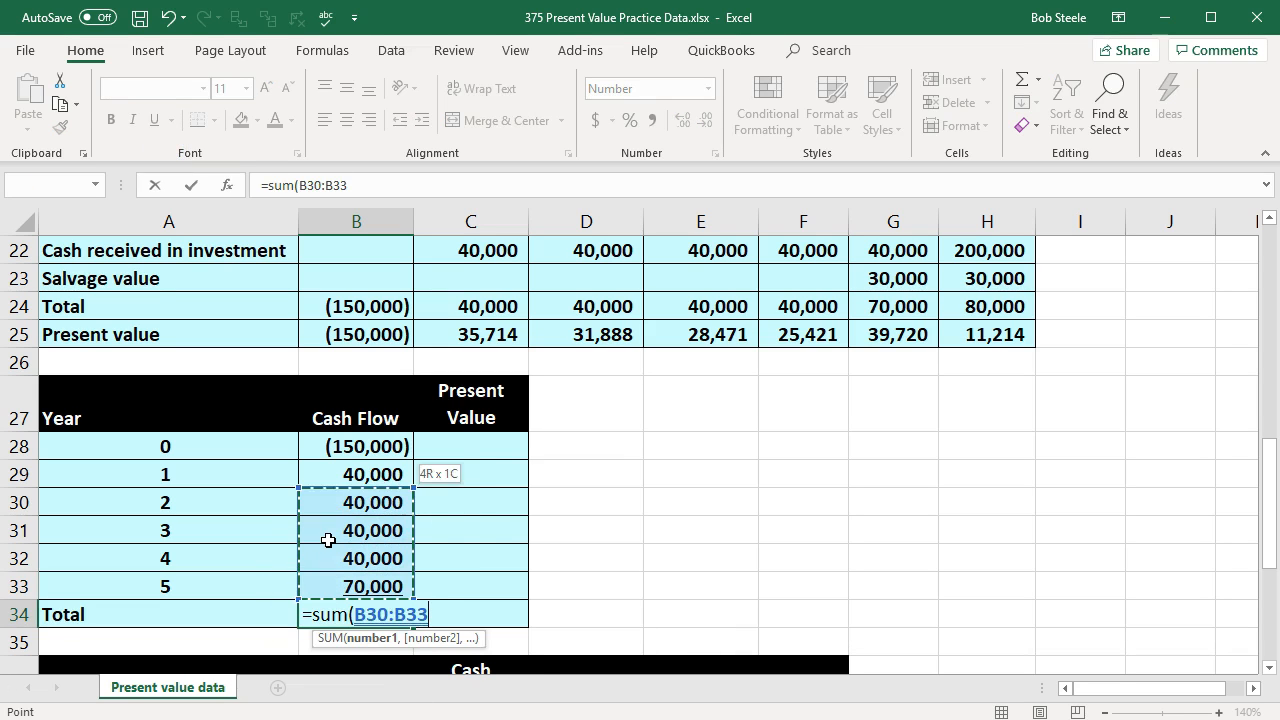
key(Return)
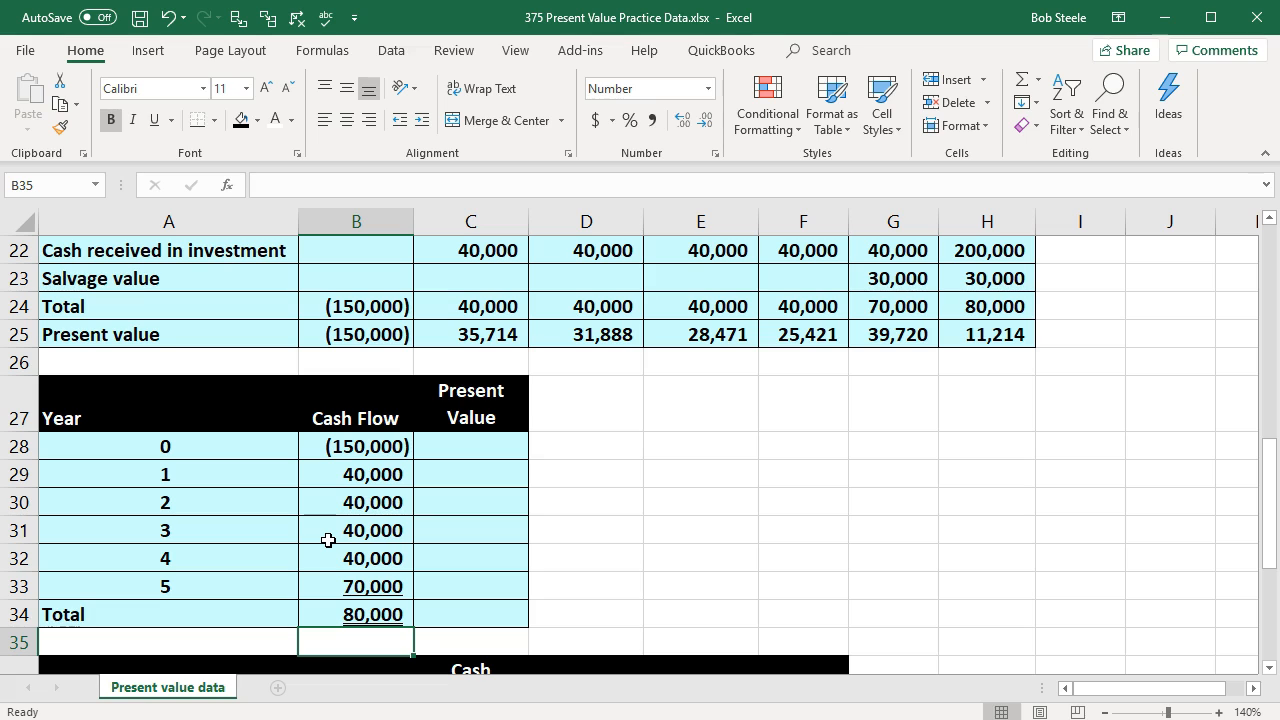
Step: Set the year 0 present value in C28 equal to the cash flow in B28
click(457, 453)
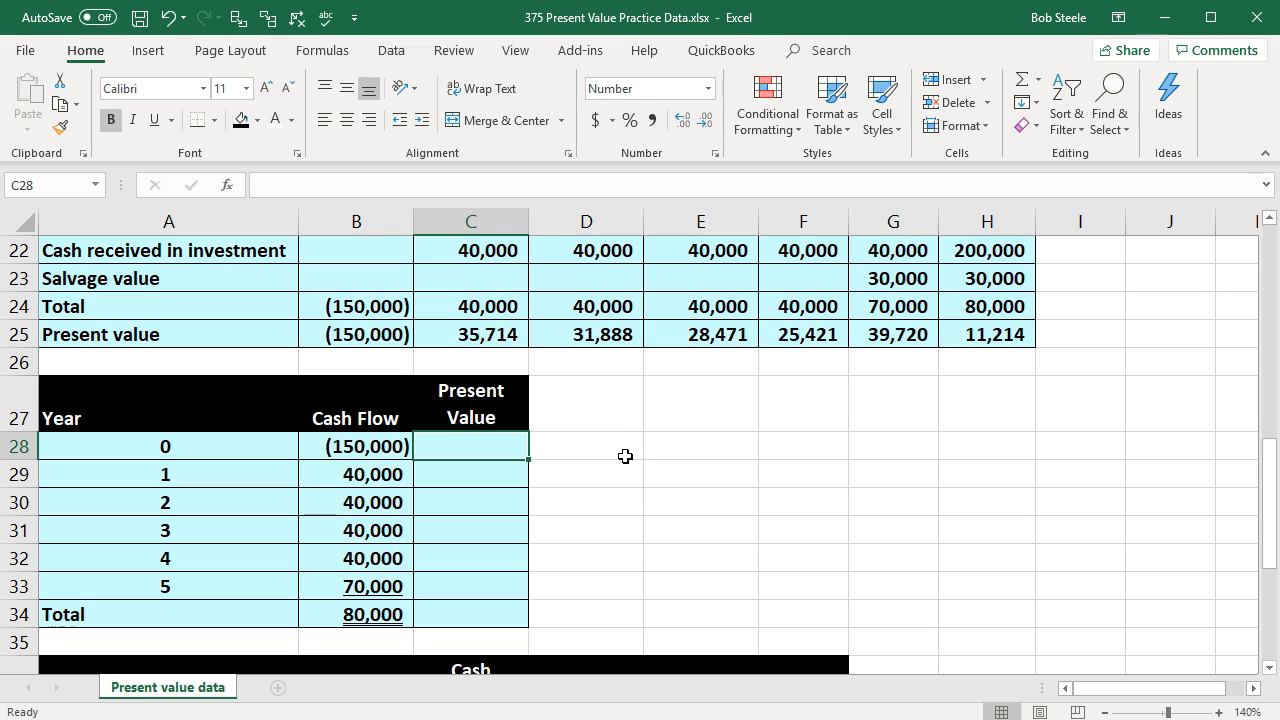
text(=)
key(Left)
key(Return)
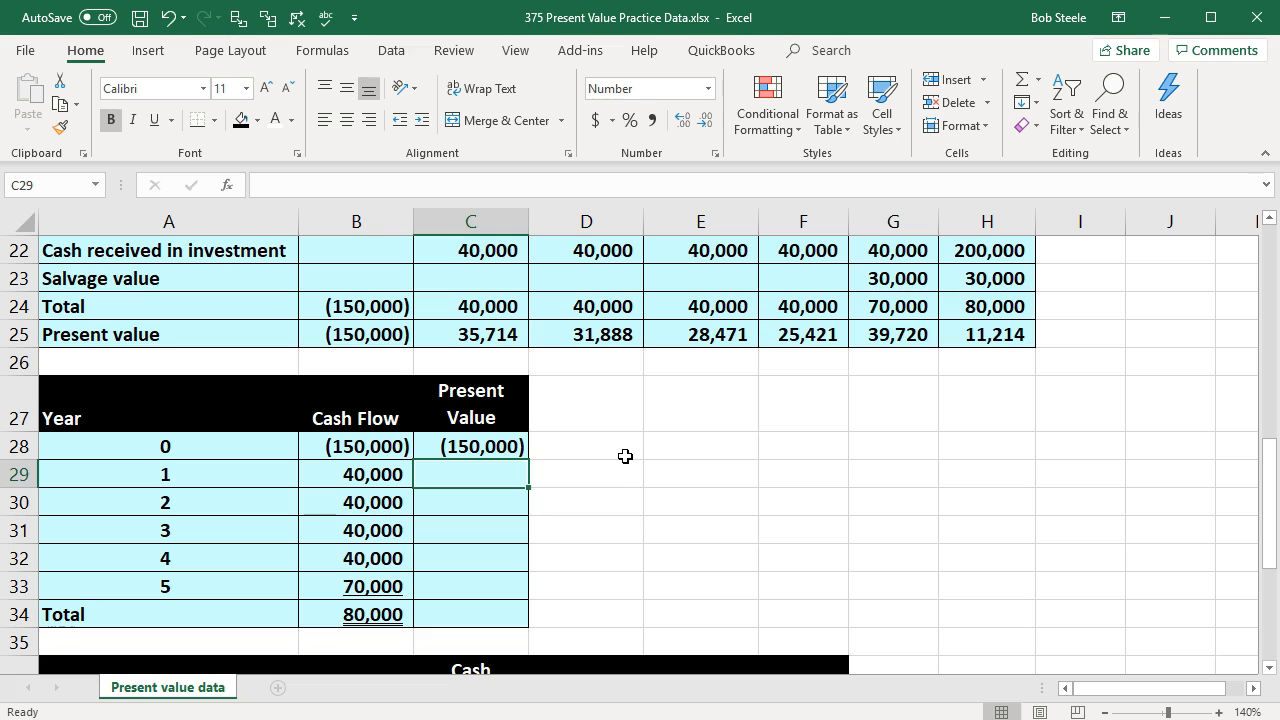
Step: Calculate the year 1 present value in C29 with a negated PV of rate B1, period A29, payment 0 and future value B29
text(-pv)
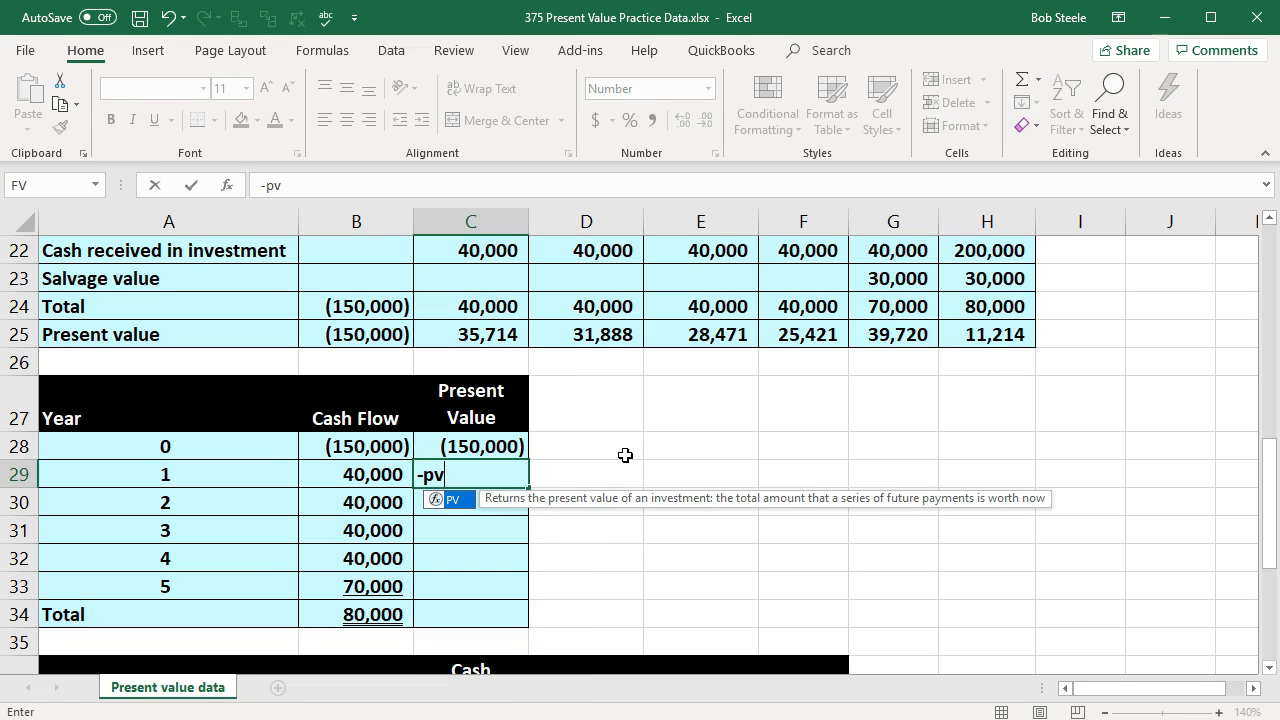
double_click(440, 500)
scroll(343, 557, up, 7)
click(352, 248)
text(,)
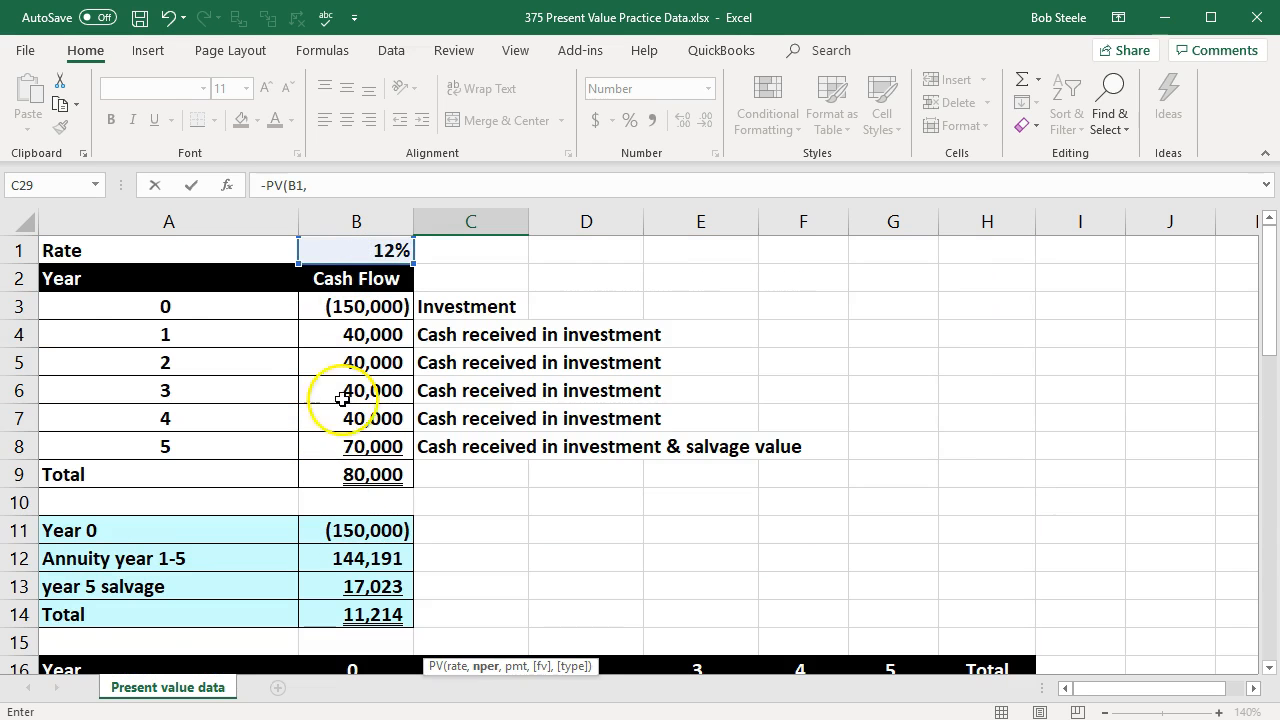
scroll(323, 520, down, 6)
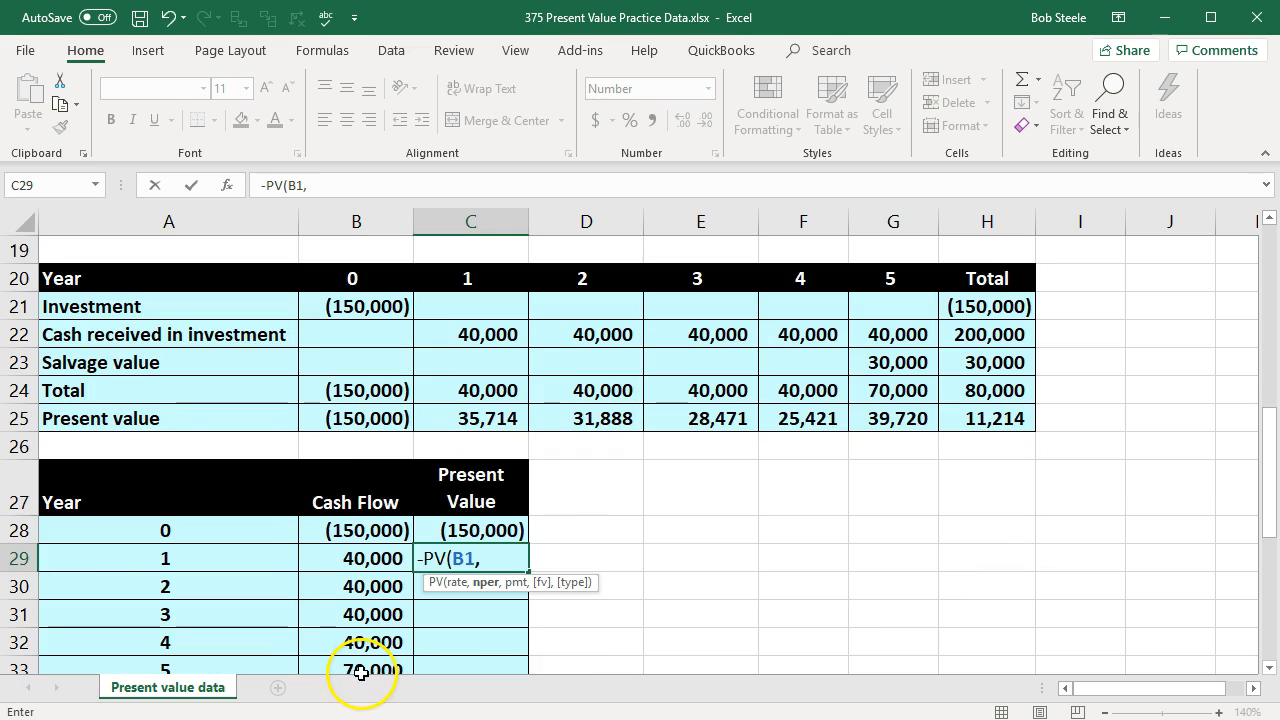
click(231, 560)
click(291, 563)
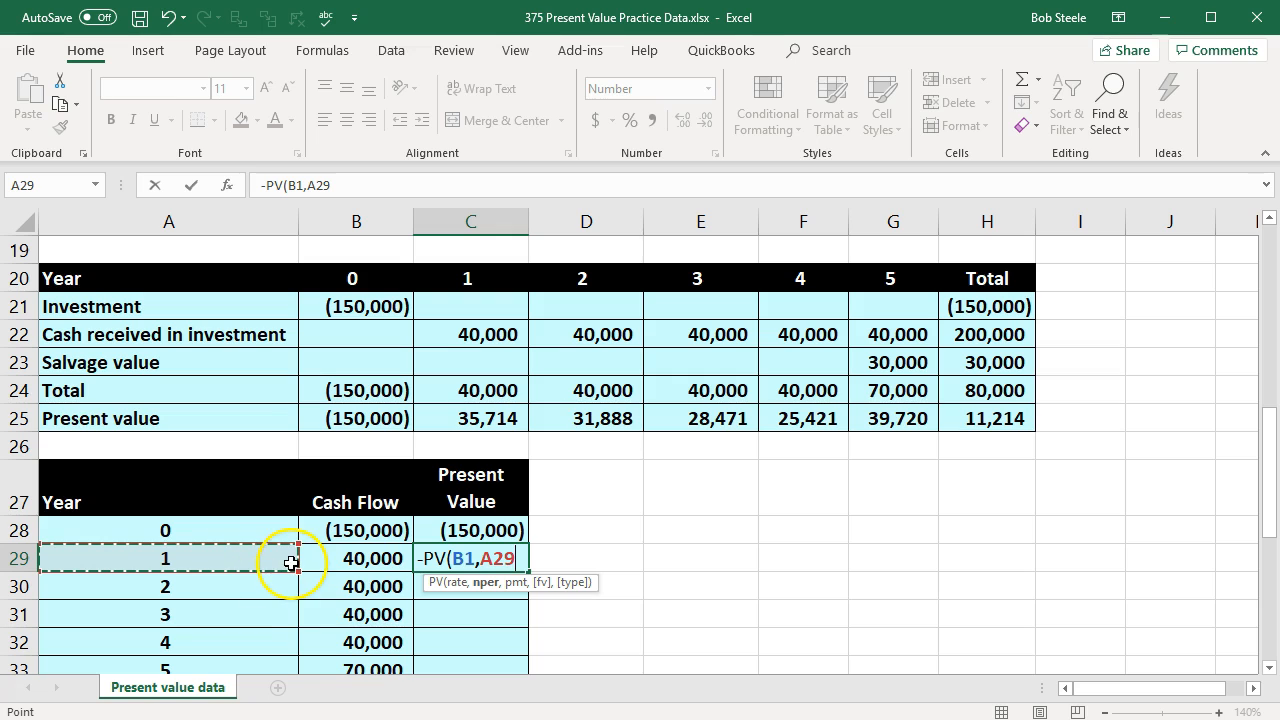
text(,)
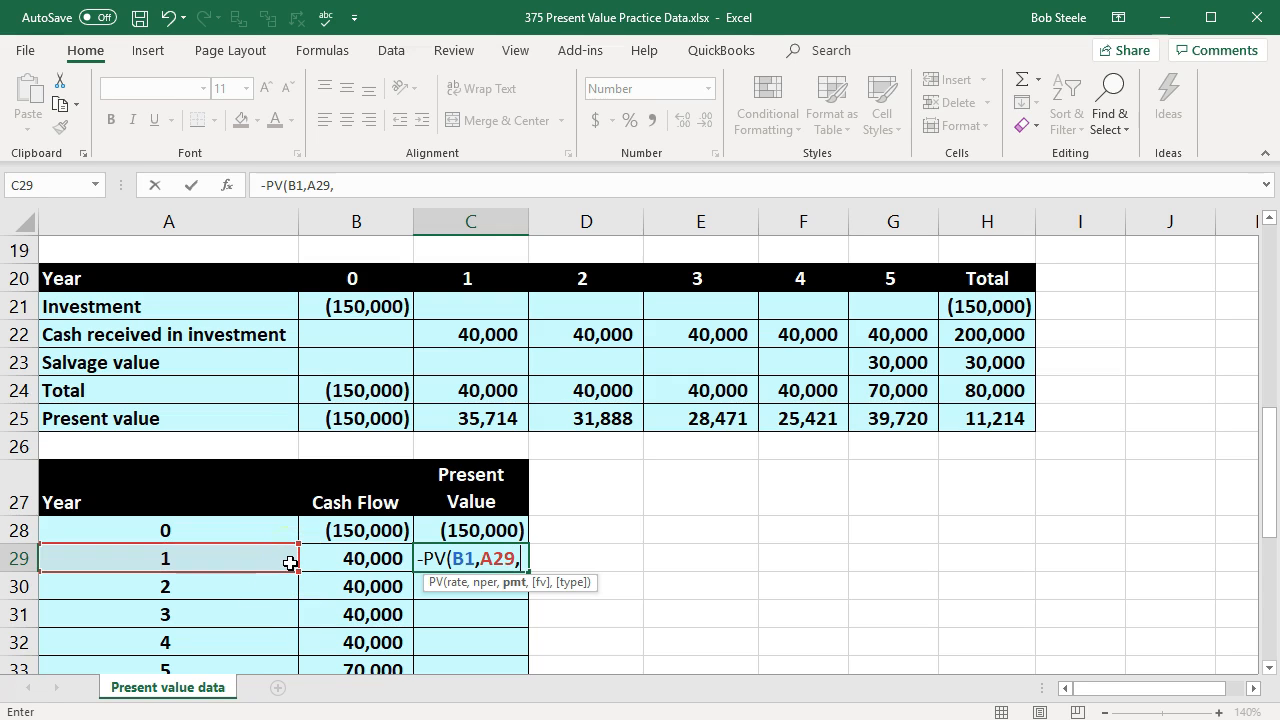
text(0)
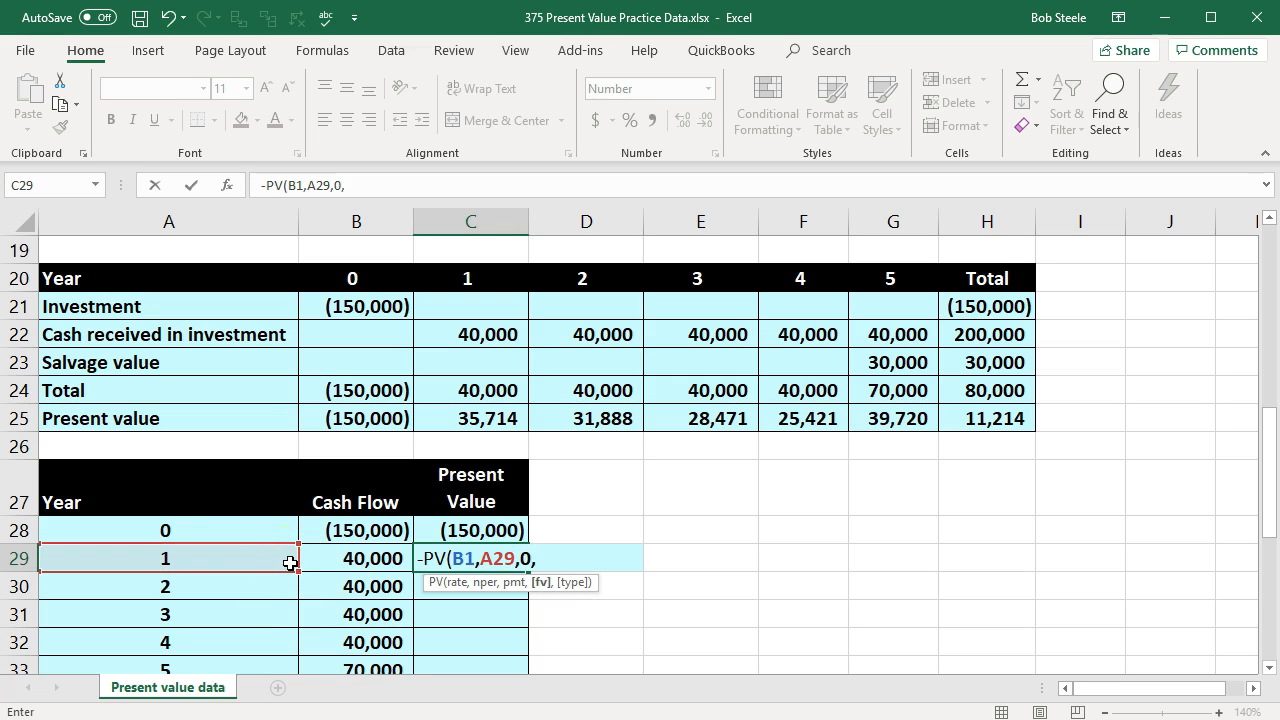
text(,)
scroll(290, 563, down, 1)
click(342, 477)
key(Return)
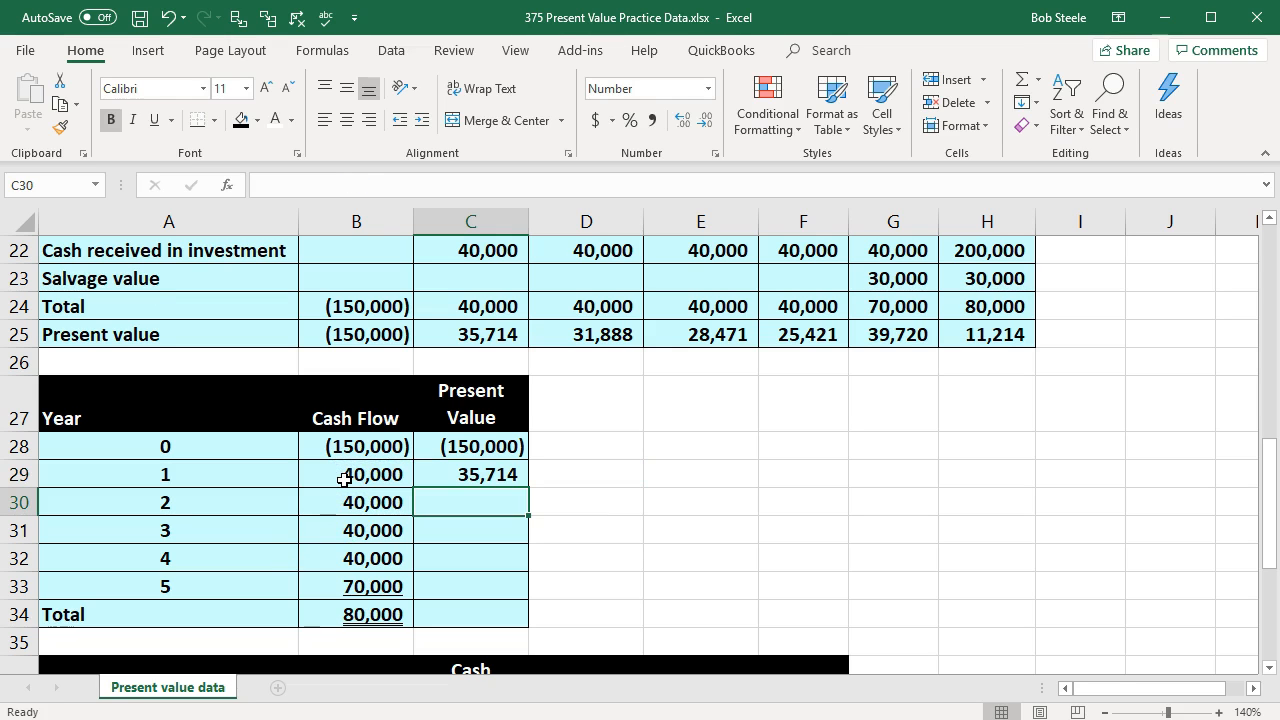
Step: Calculate the year 2 present value in C30 with a negated PV of rate B1, period A30, payment 0 and future value B30
text(-)
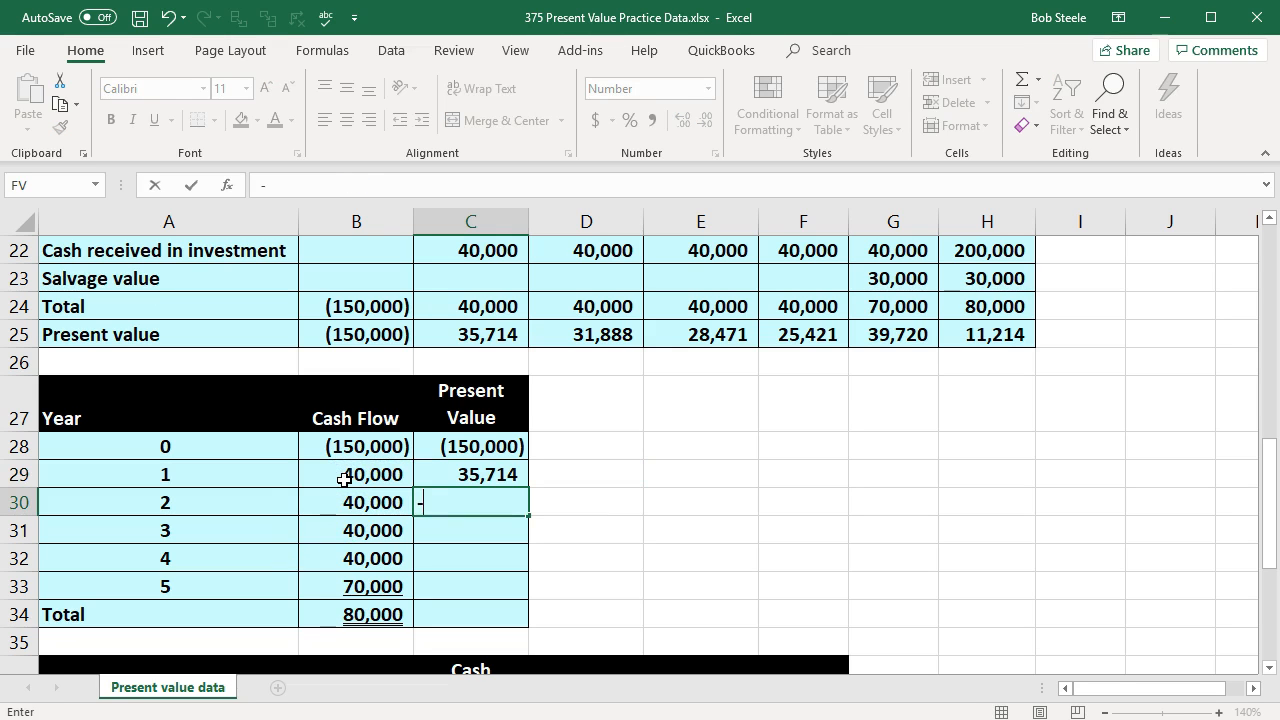
text(pv)
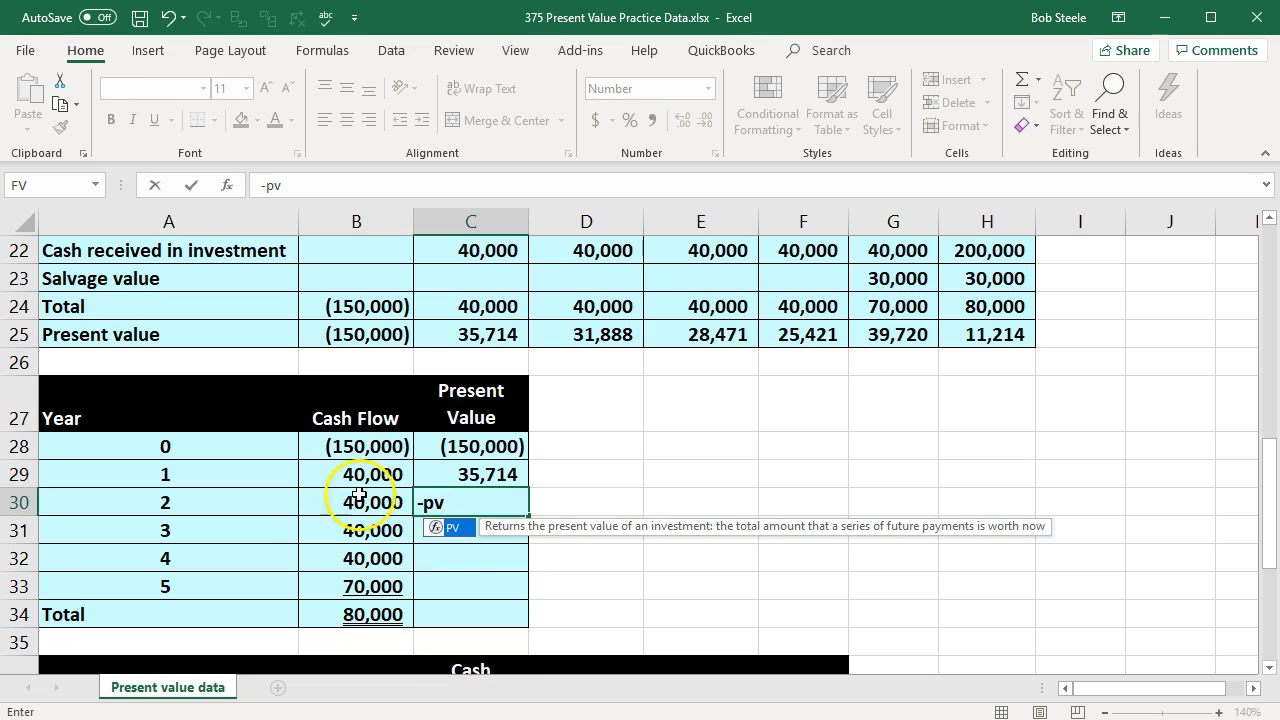
double_click(436, 528)
scroll(330, 460, up, 7)
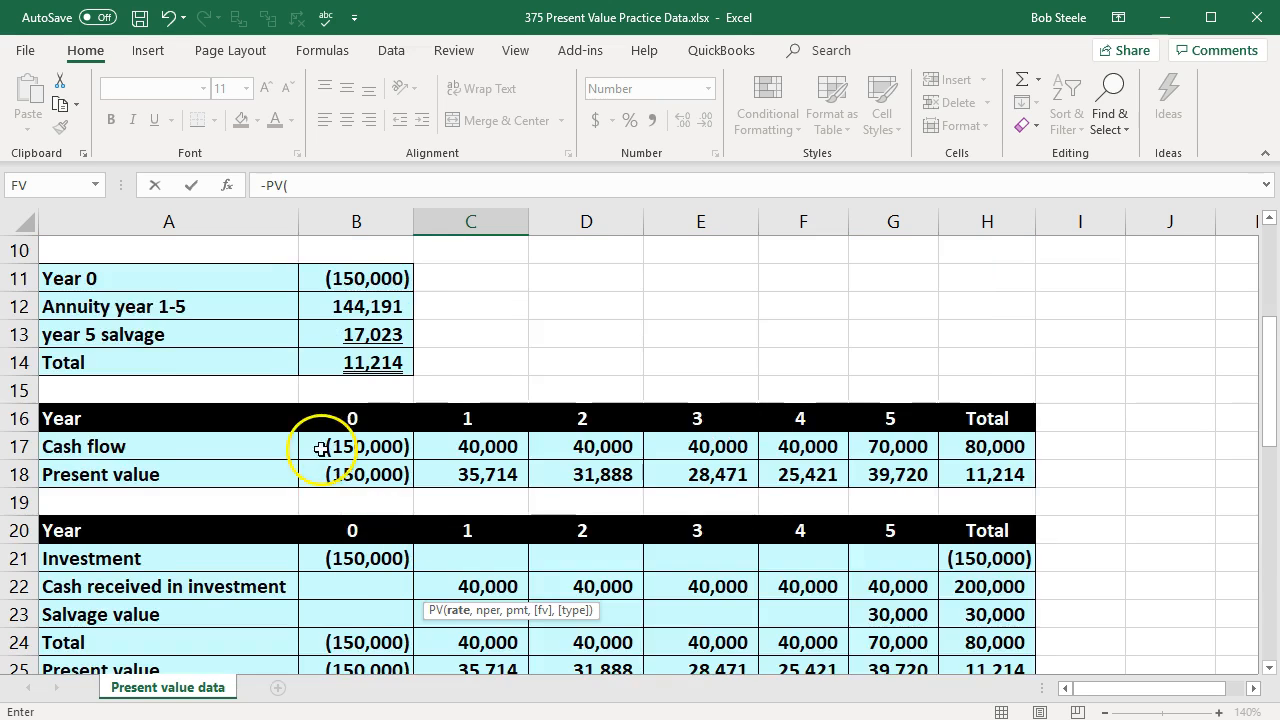
click(334, 250)
scroll(325, 502, down, 6)
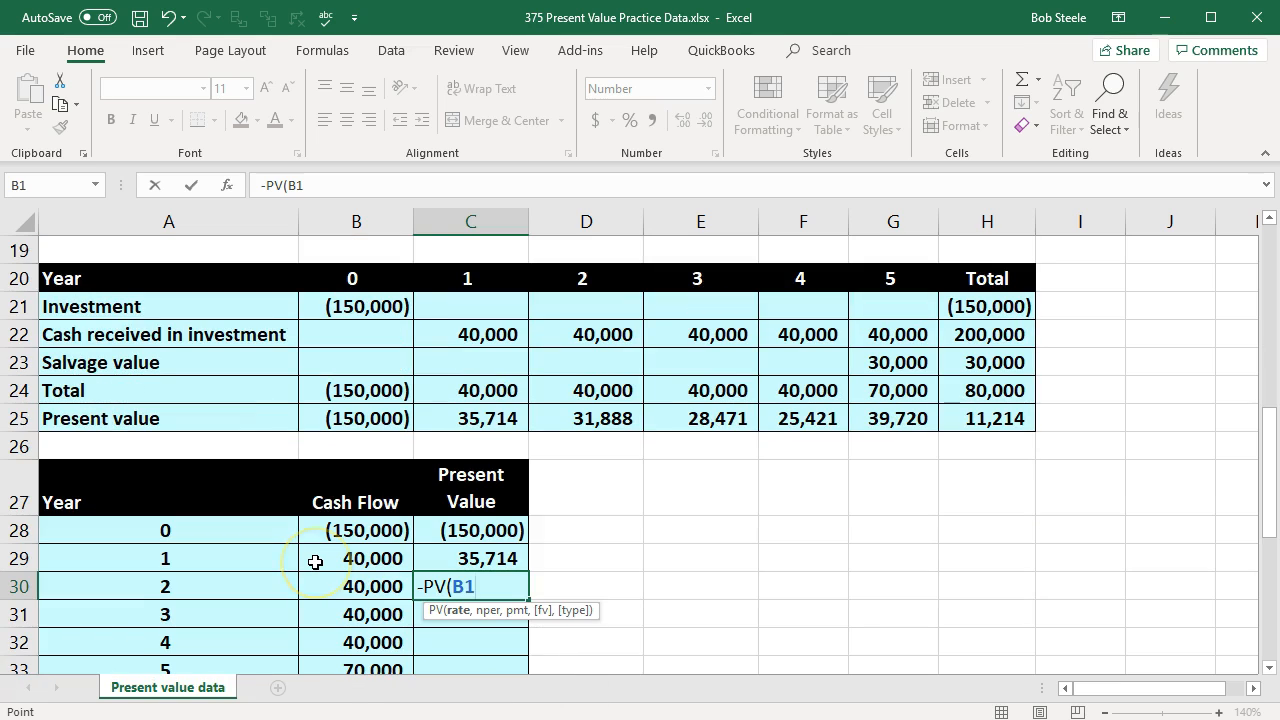
text(,)
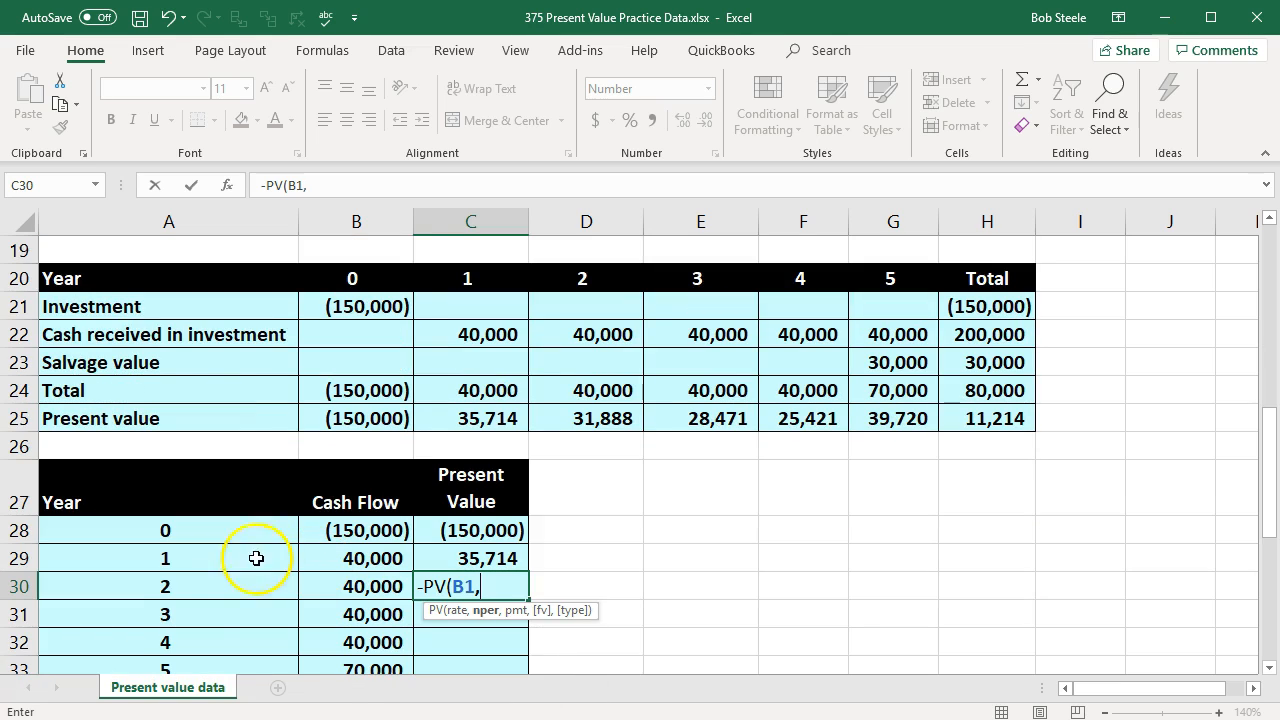
click(200, 586)
text(,)
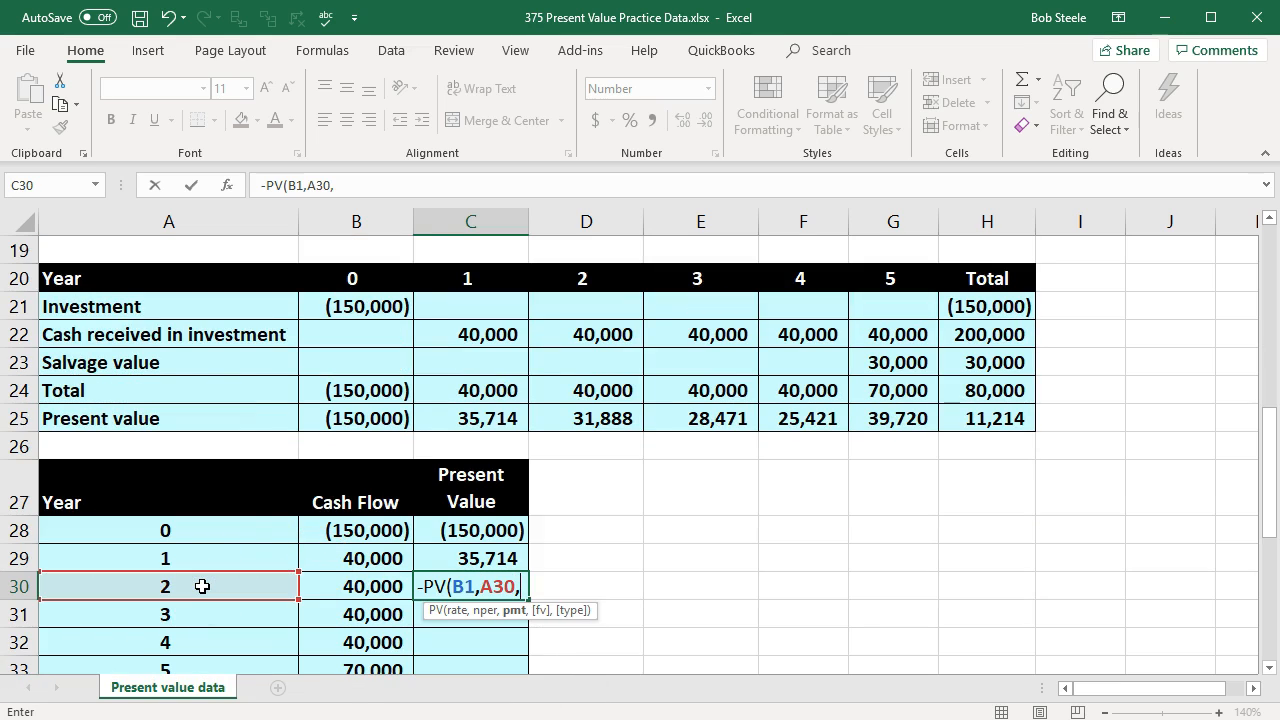
text(0)
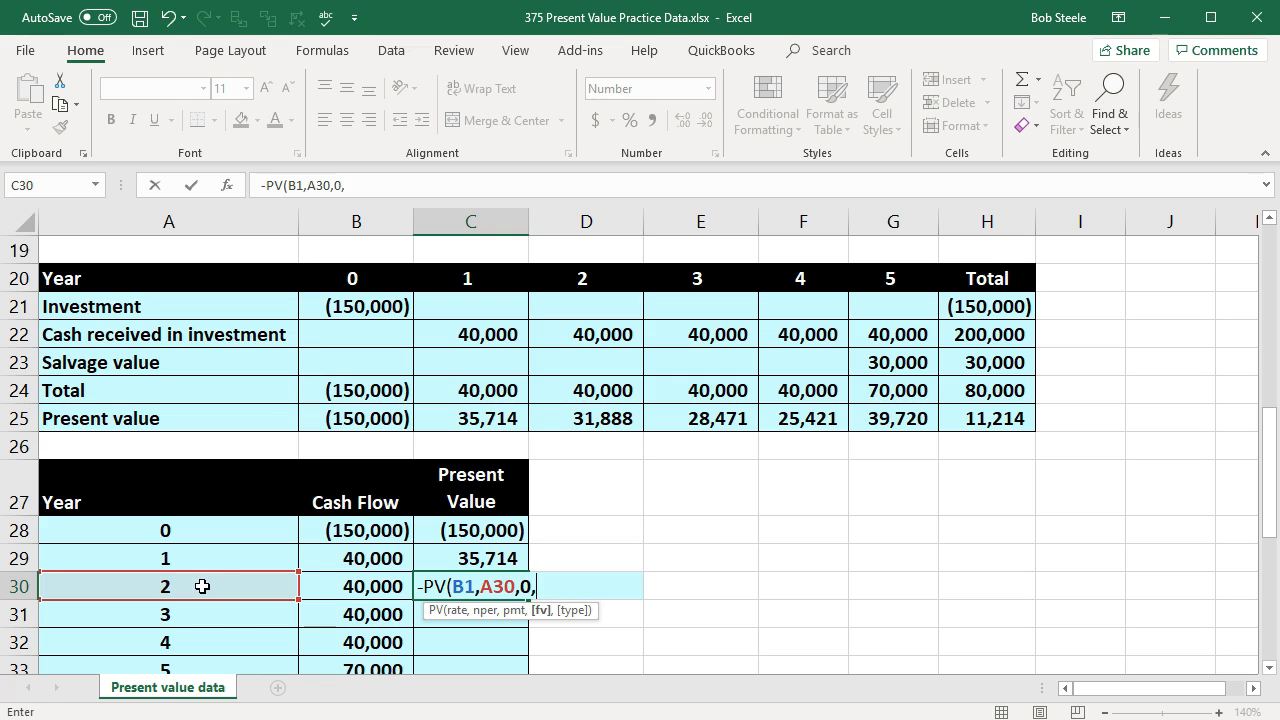
text(,)
click(335, 584)
key(Return)
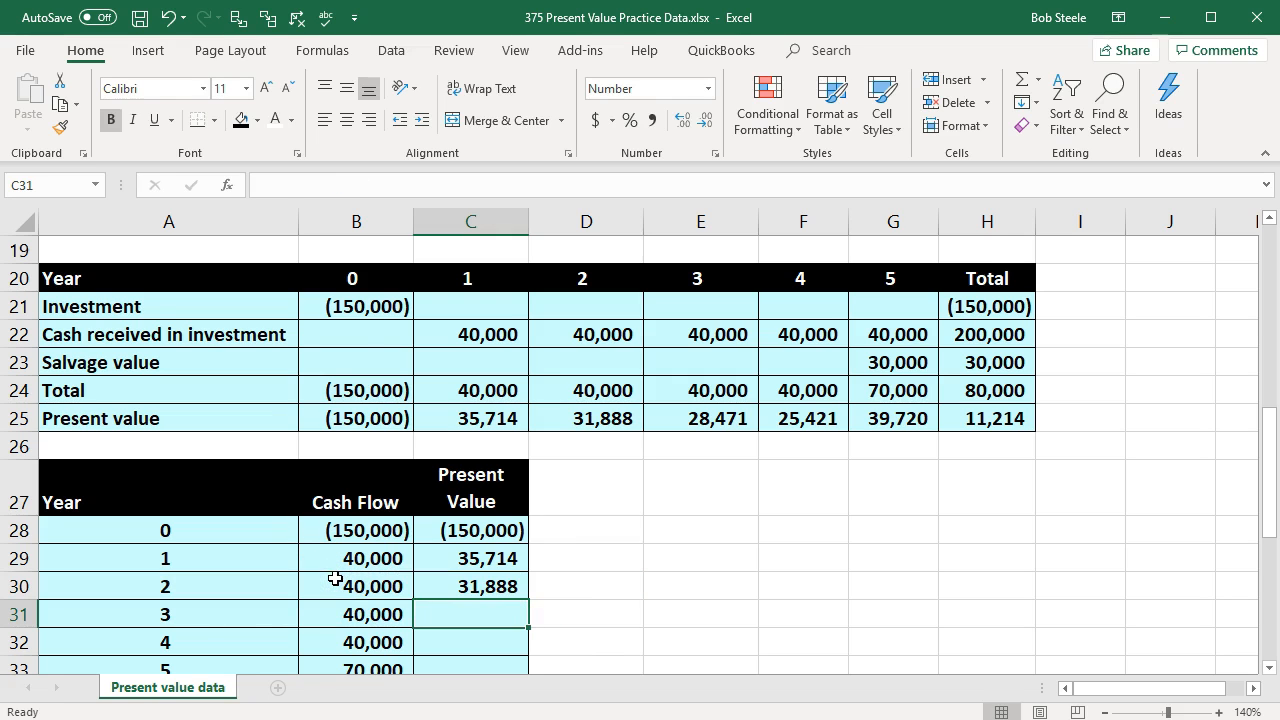
Step: Calculate the year 3 present value in C31 with a negated PV of rate B1, period A31, payment 0 and future value B31
scroll(335, 579, down, 1)
text(-)
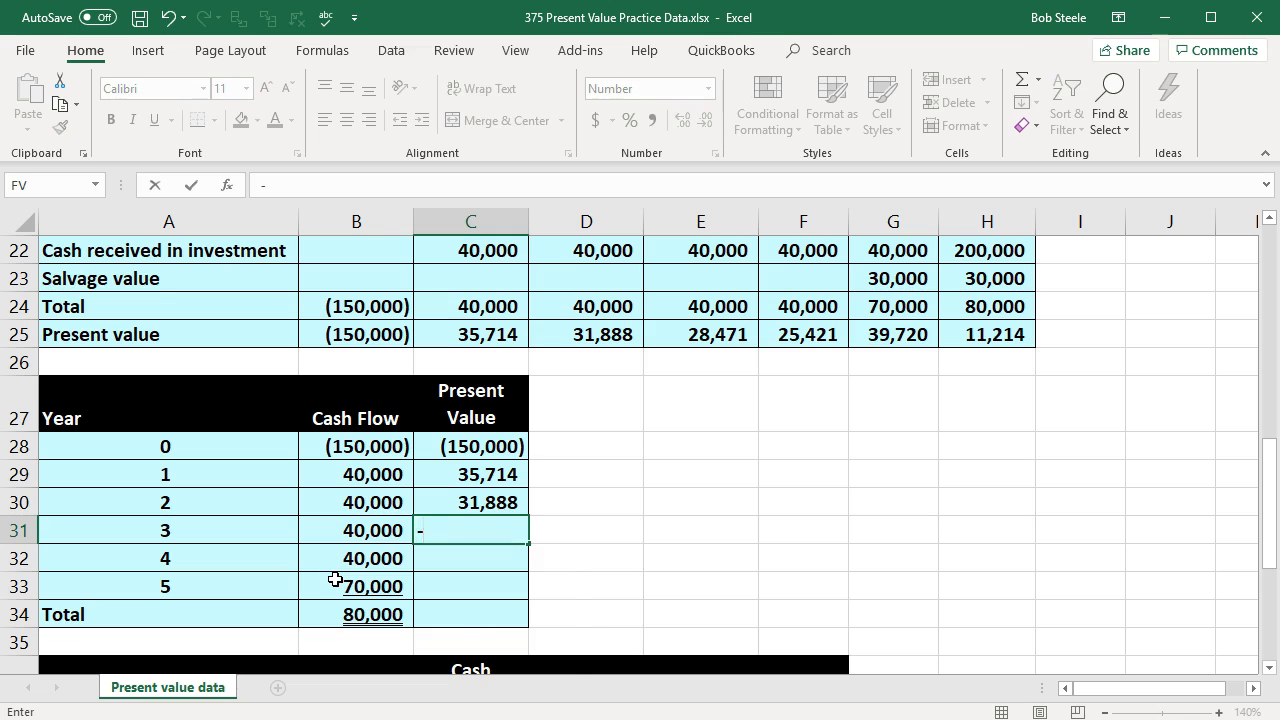
text(pv)
double_click(436, 557)
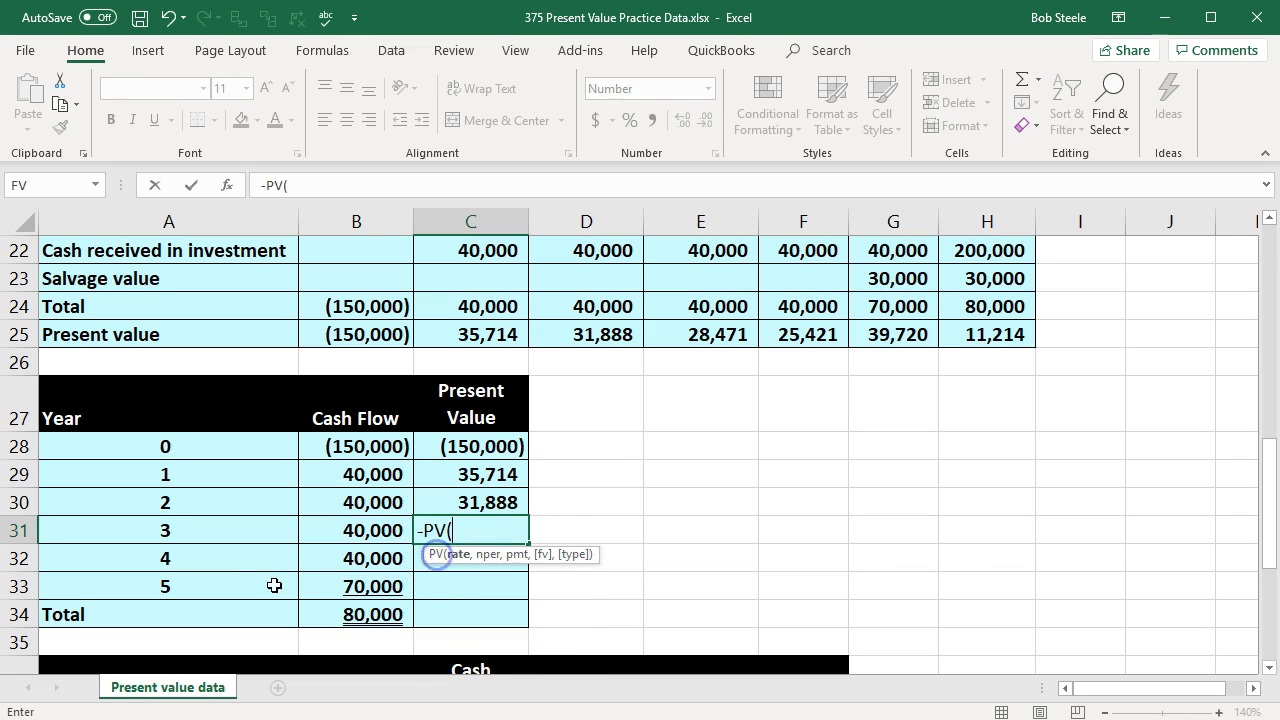
scroll(266, 586, up, 7)
click(357, 244)
scroll(350, 505, down, 7)
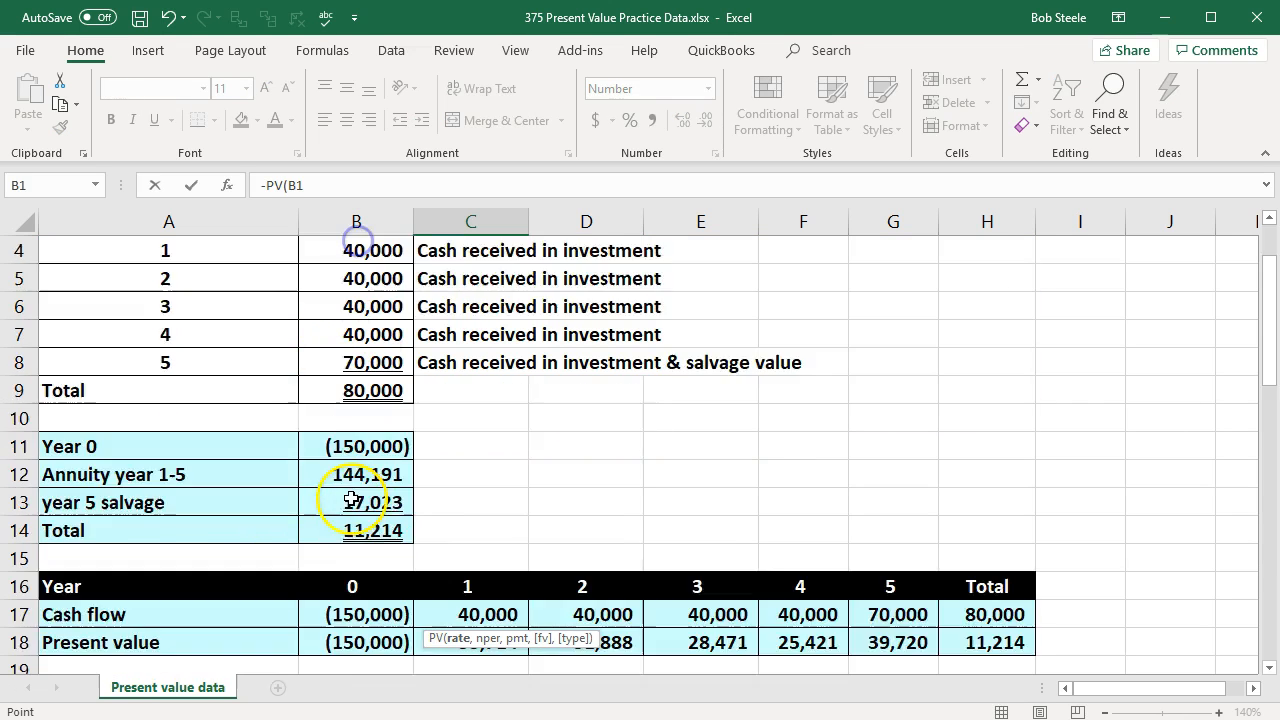
text(,)
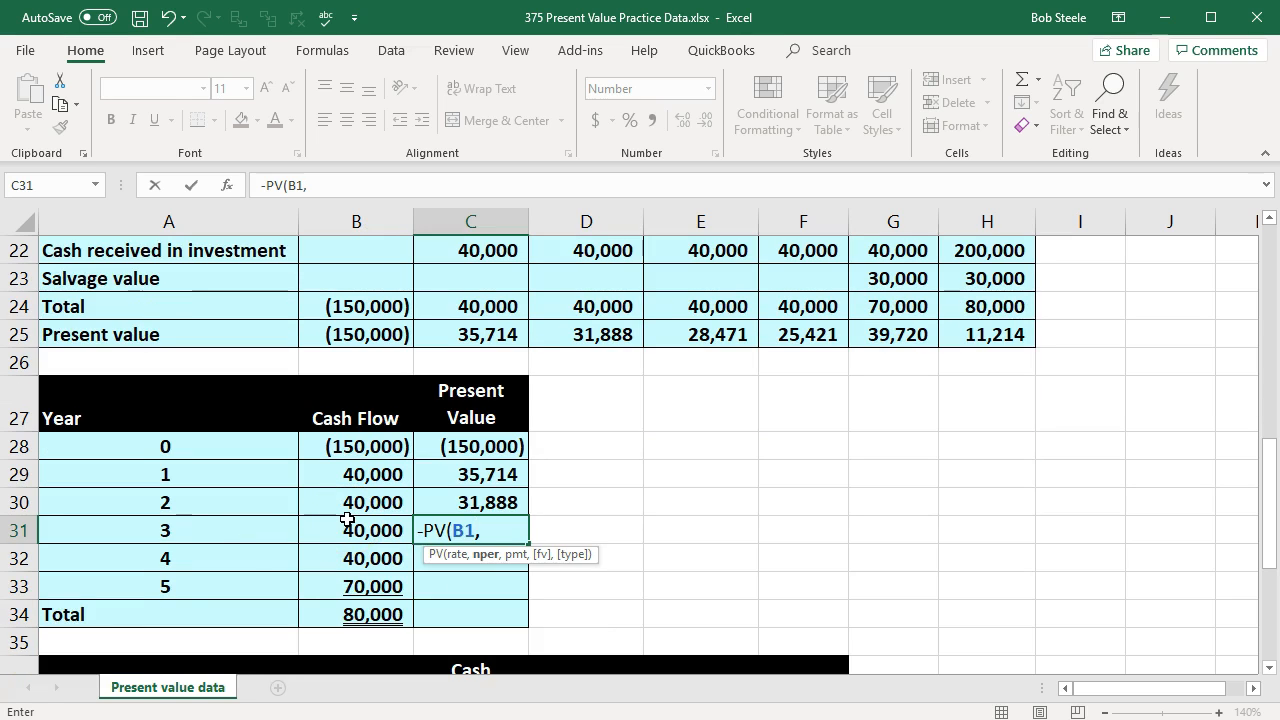
click(257, 527)
text(,)
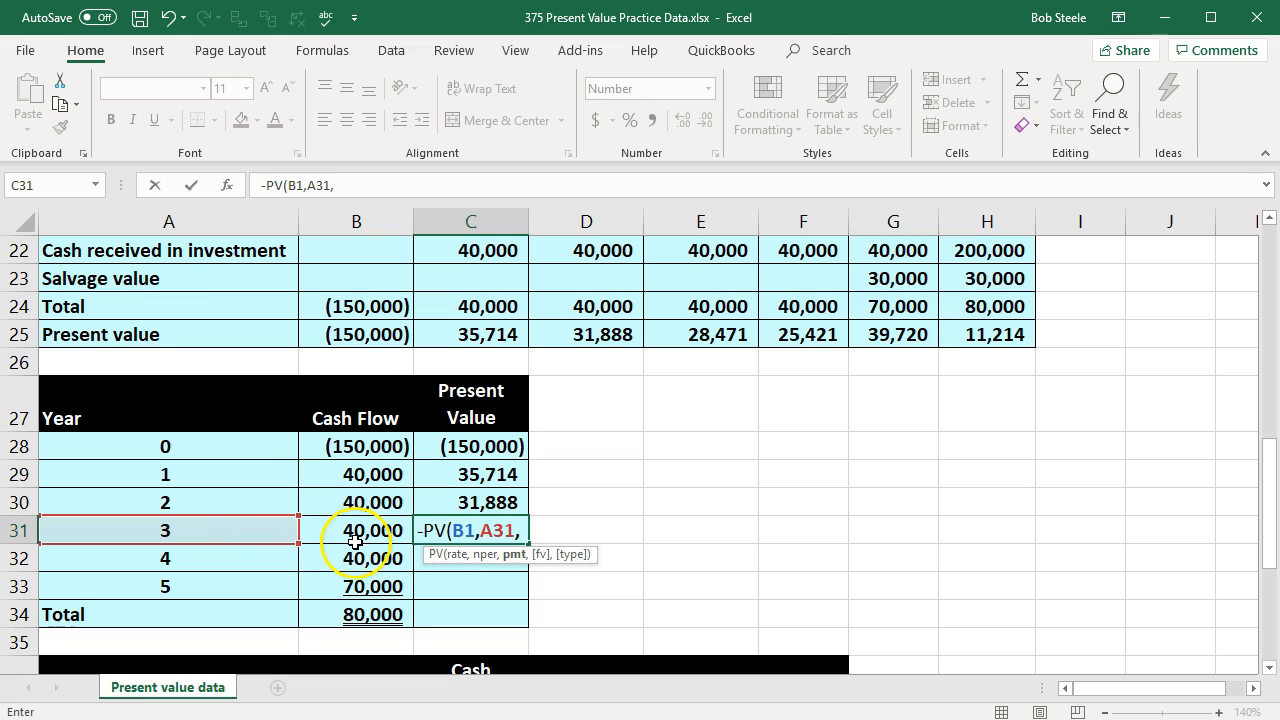
text(0,)
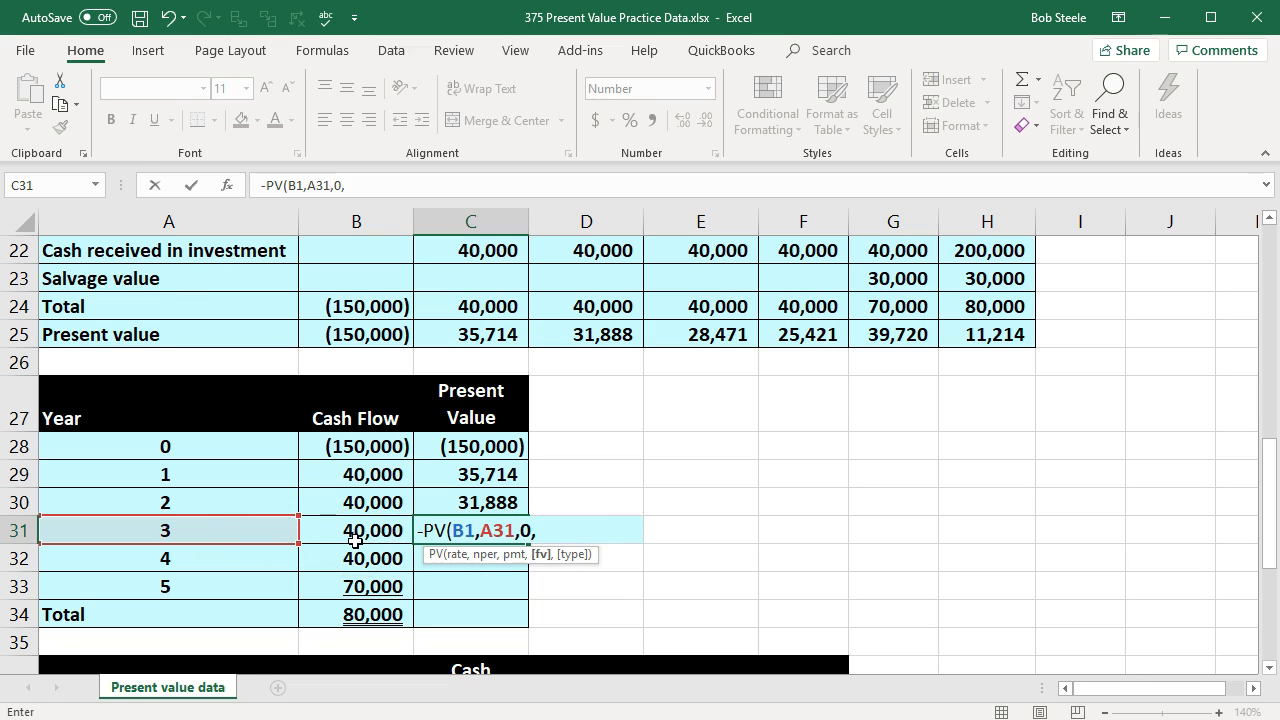
click(381, 531)
key(Return)
Step: Calculate the year 4 present value in C32 with a negated PV of rate B1, period A32, payment 0 and future value B32
text(-pv)
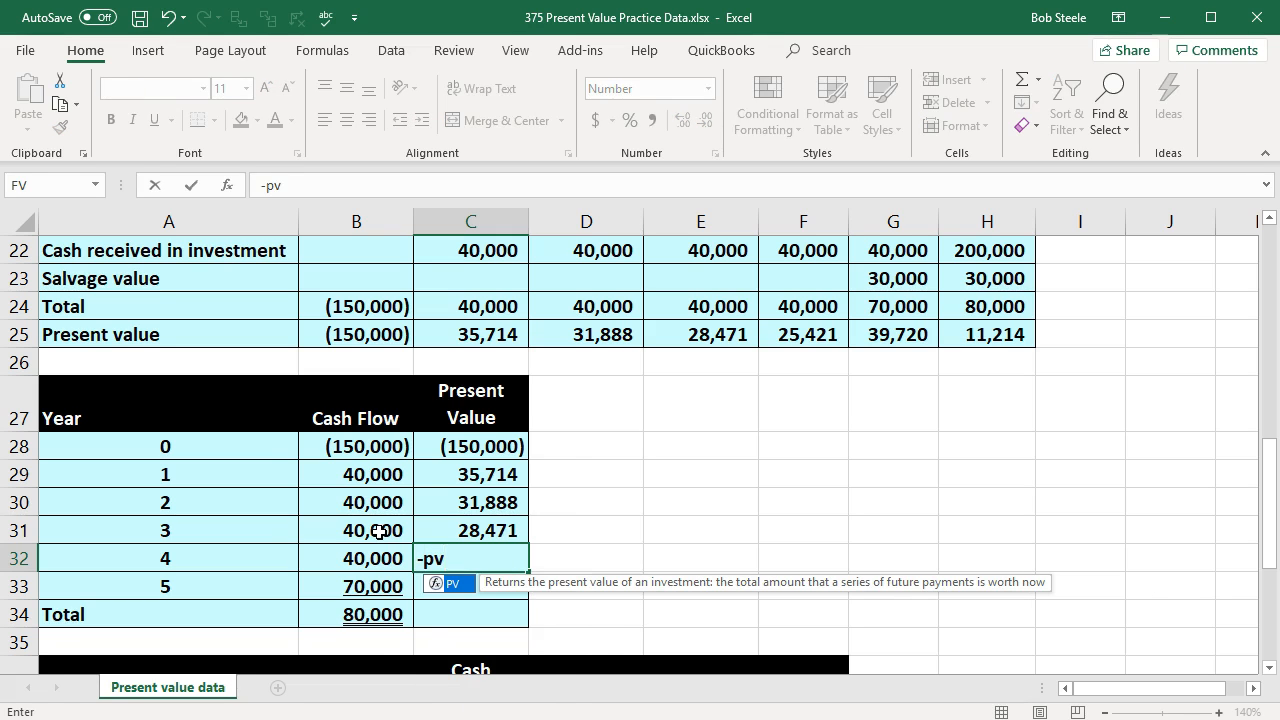
double_click(436, 583)
scroll(304, 557, up, 7)
click(346, 251)
scroll(312, 569, down, 7)
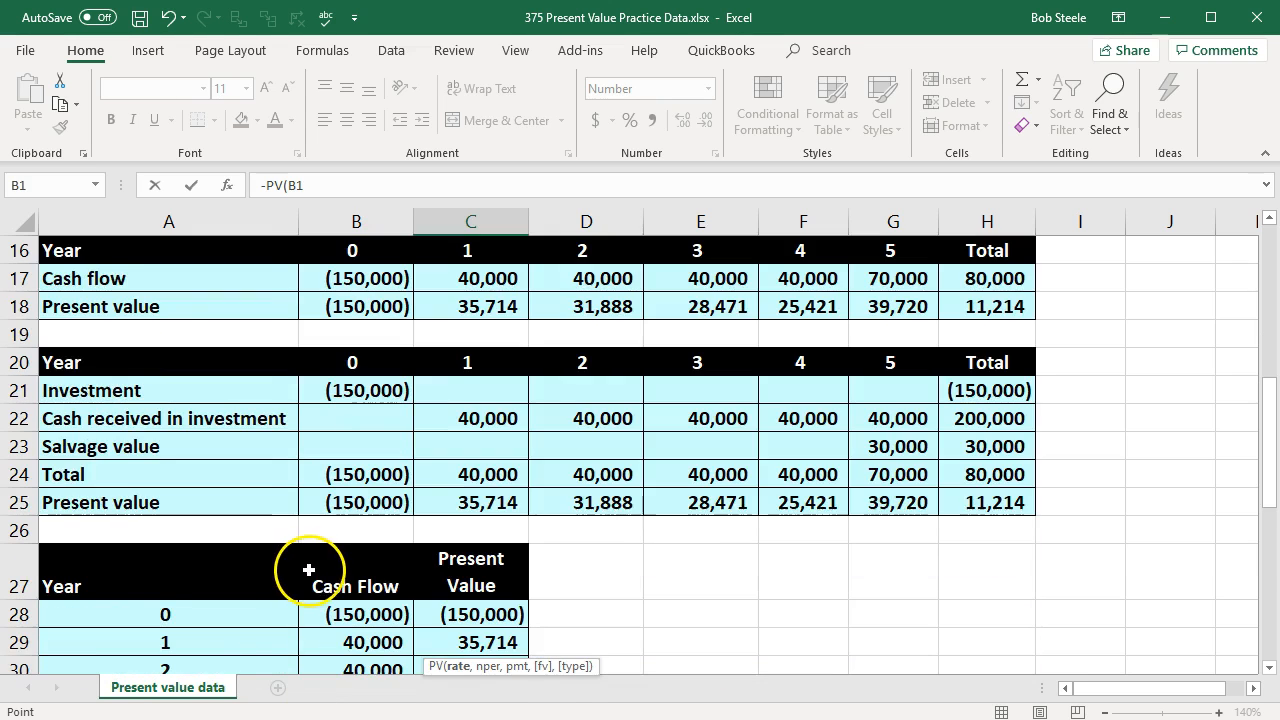
text(,)
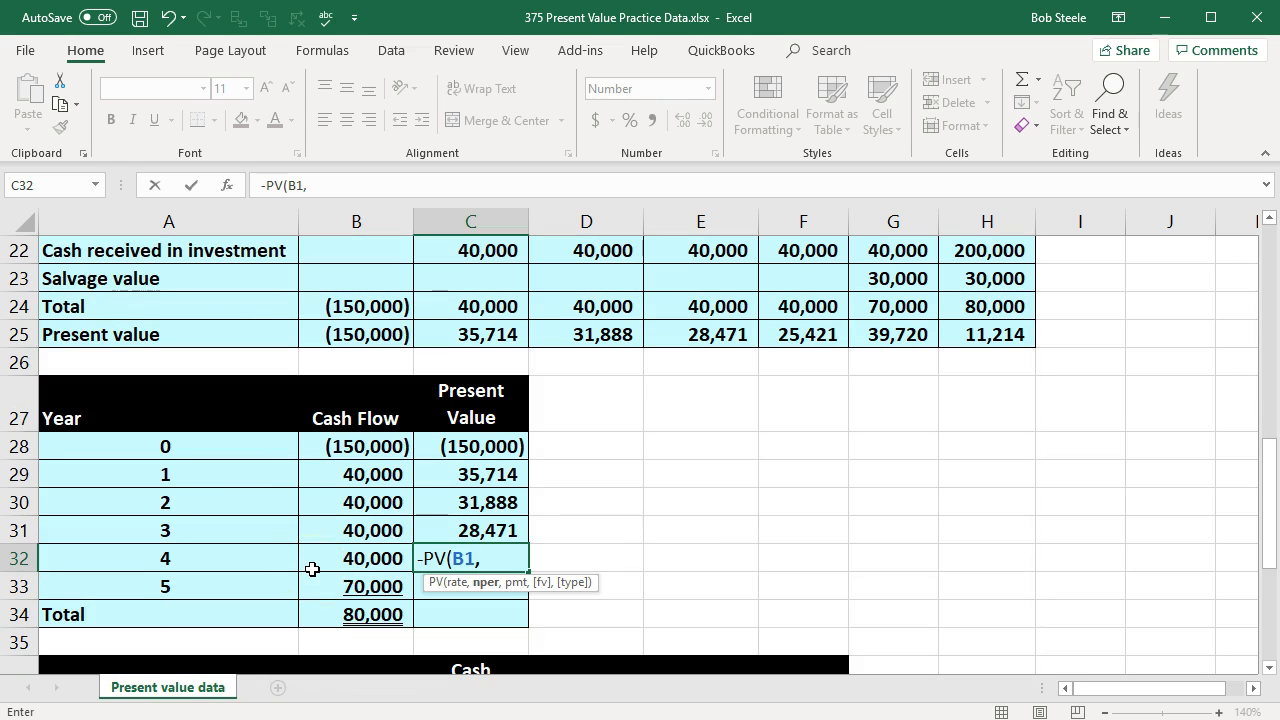
click(211, 561)
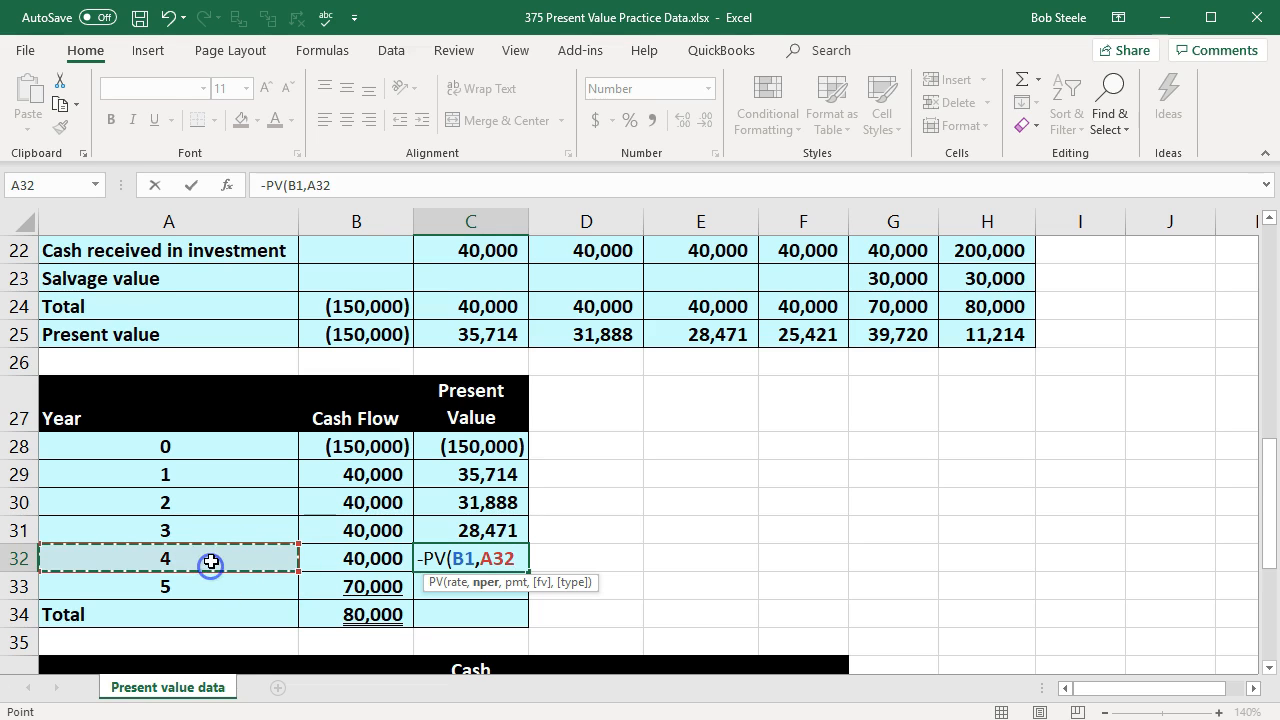
text(,)
text(0,)
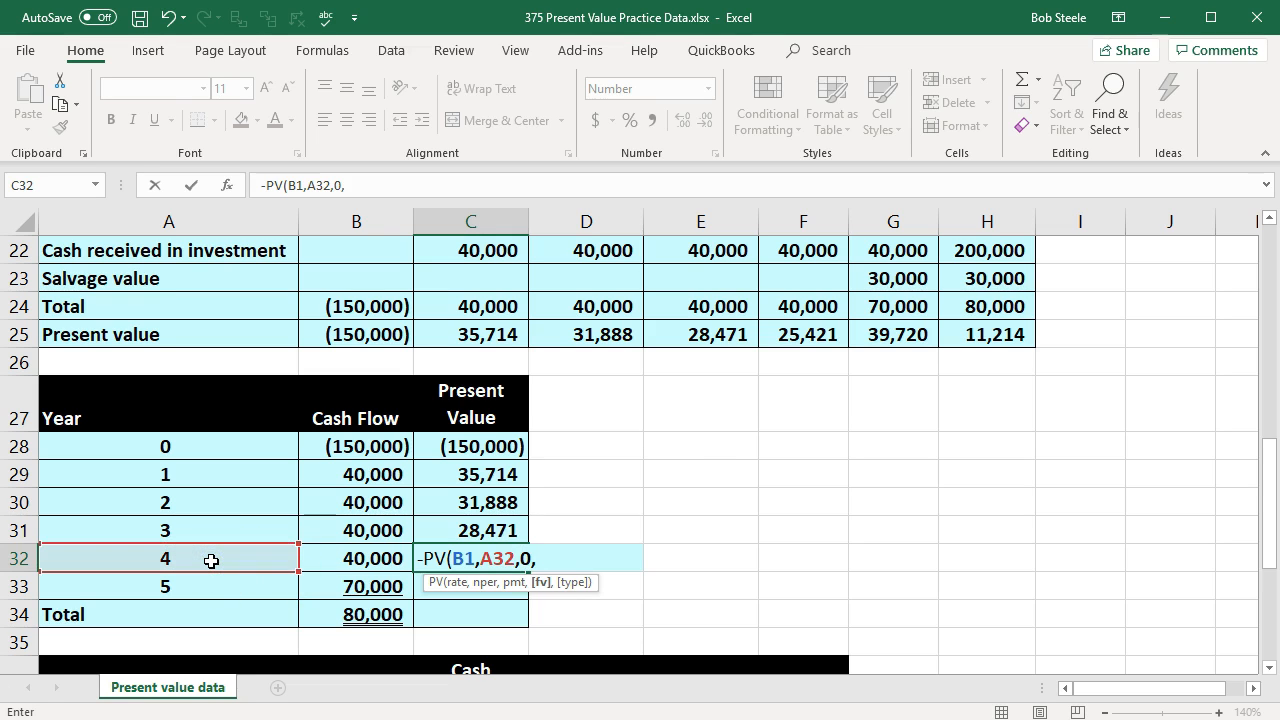
click(336, 557)
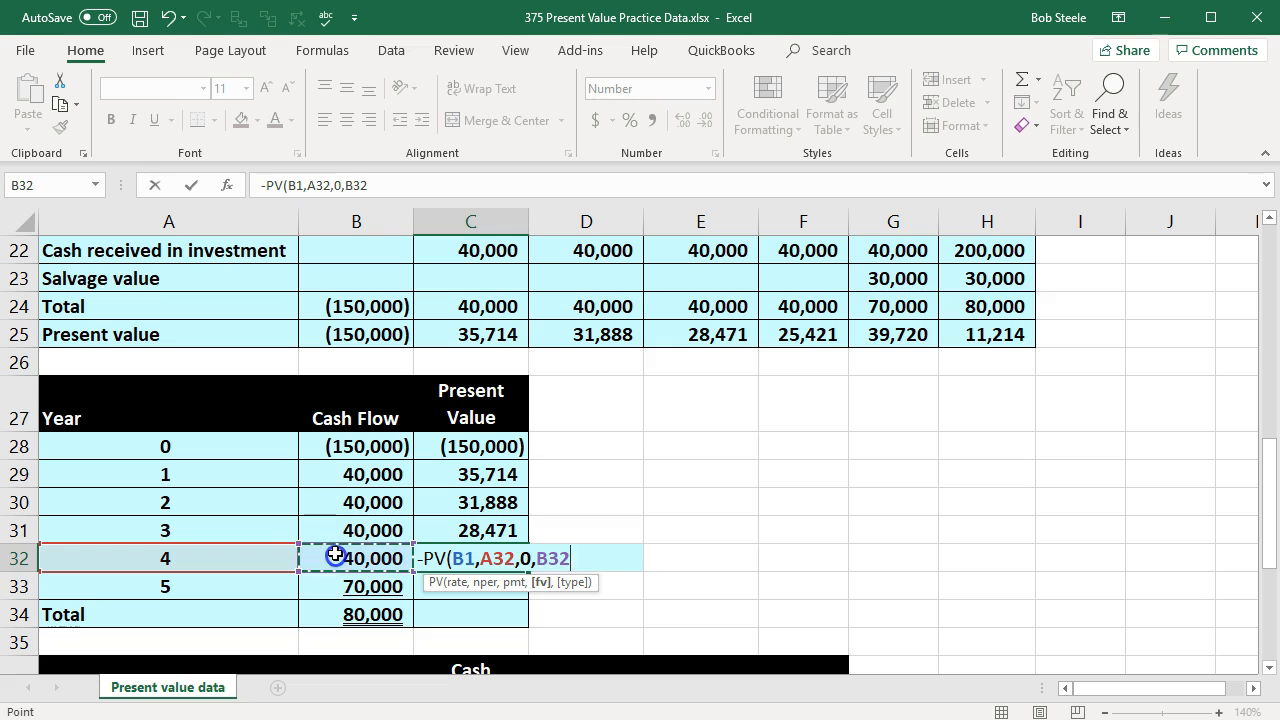
key(Return)
Step: Calculate the year 5 present value in C33 with a negated PV of rate B1, period A33, payment 0 and future value B33
text(-)
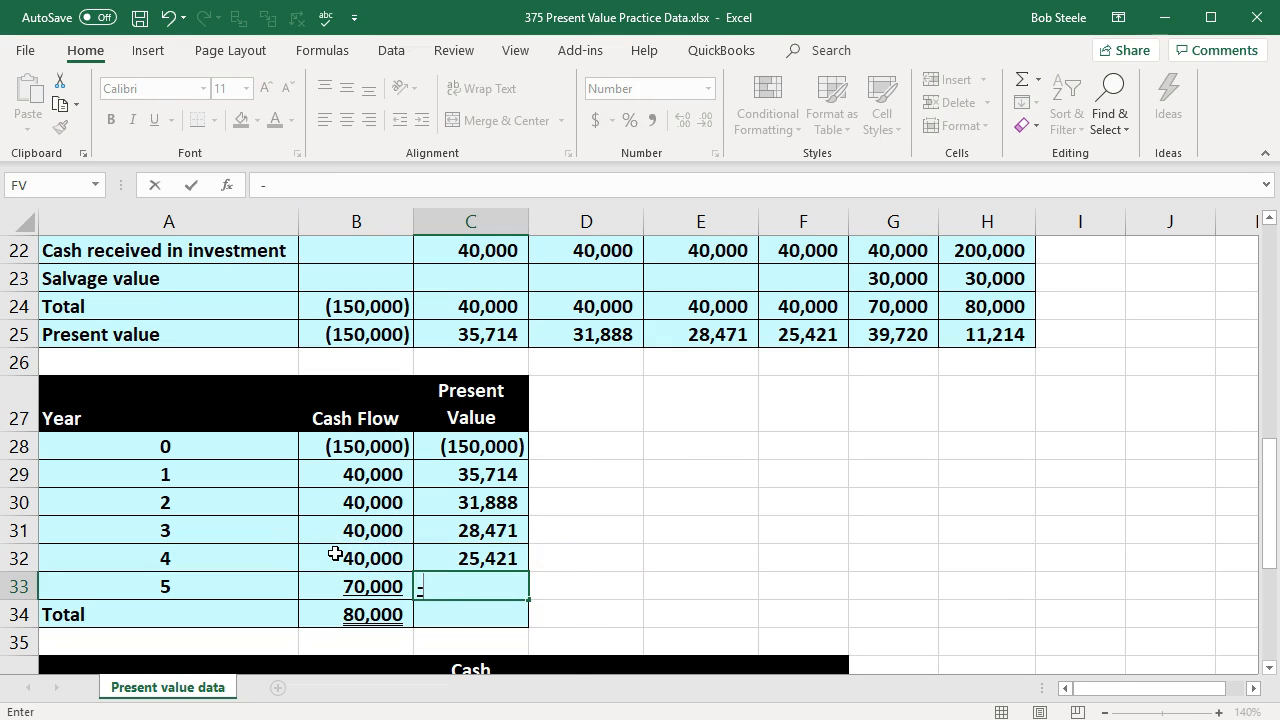
text(pv)
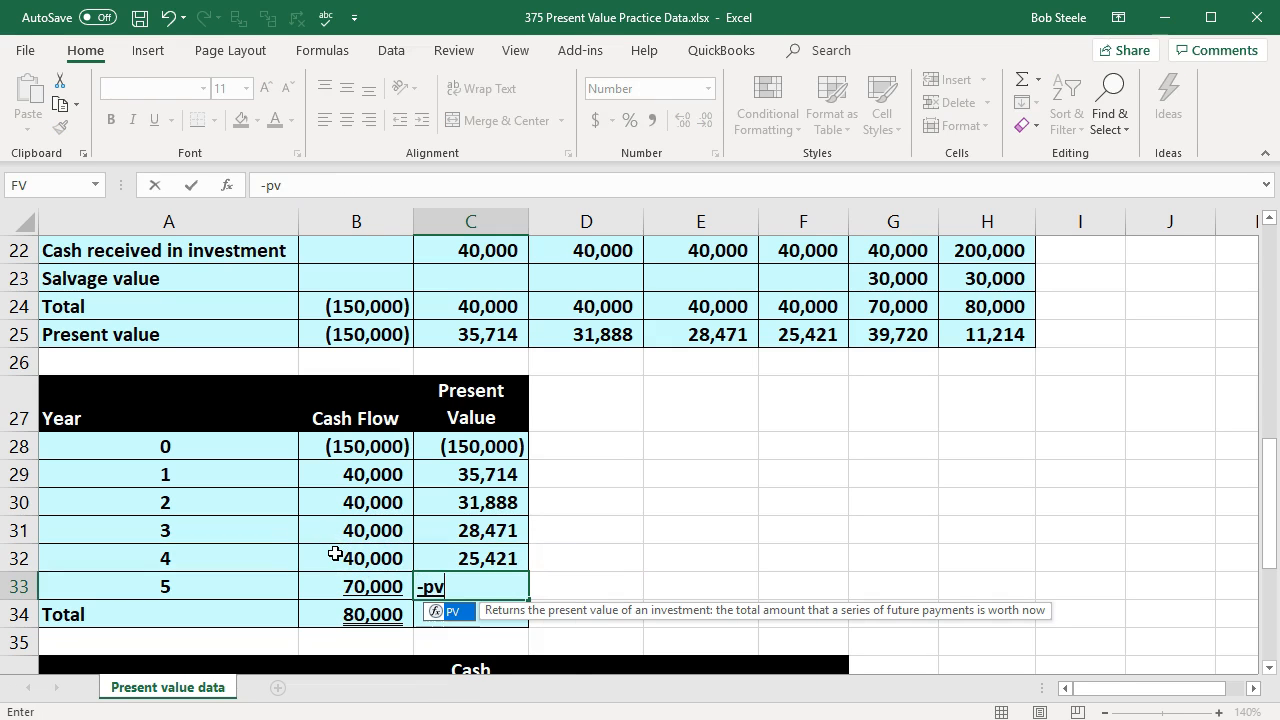
double_click(446, 612)
scroll(385, 405, up, 7)
click(370, 250)
scroll(405, 388, down, 7)
text(,)
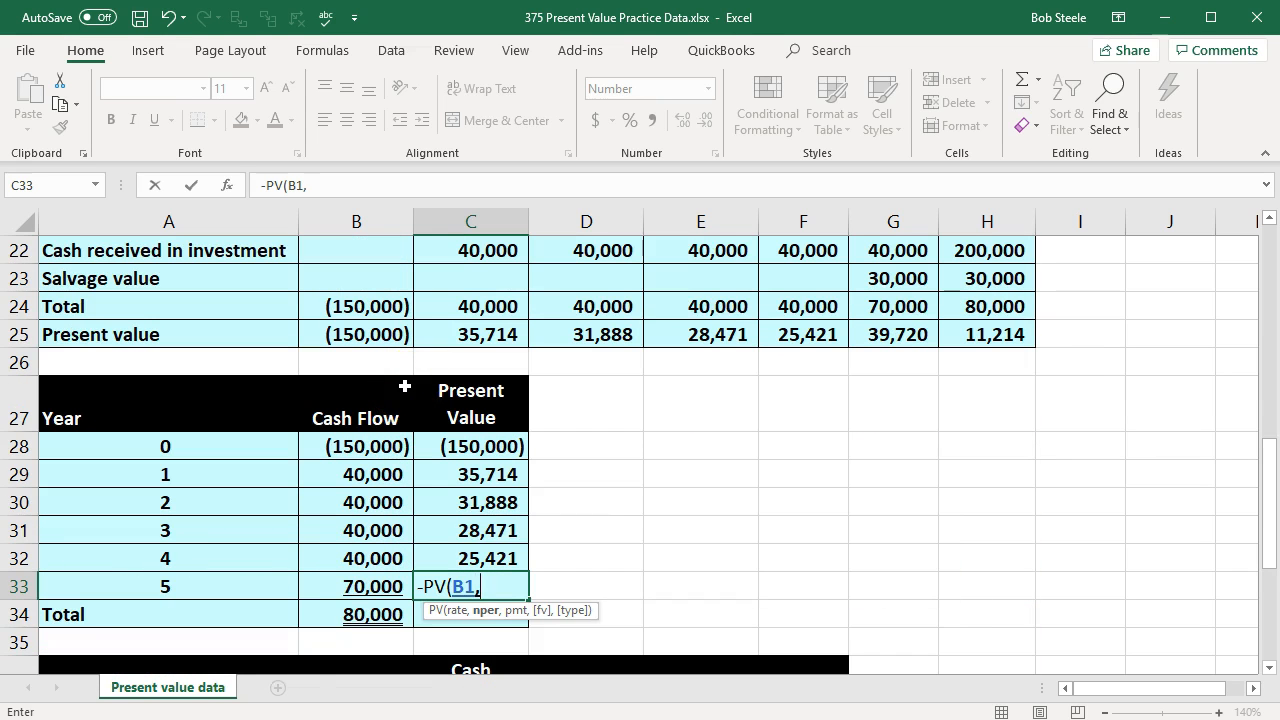
click(230, 583)
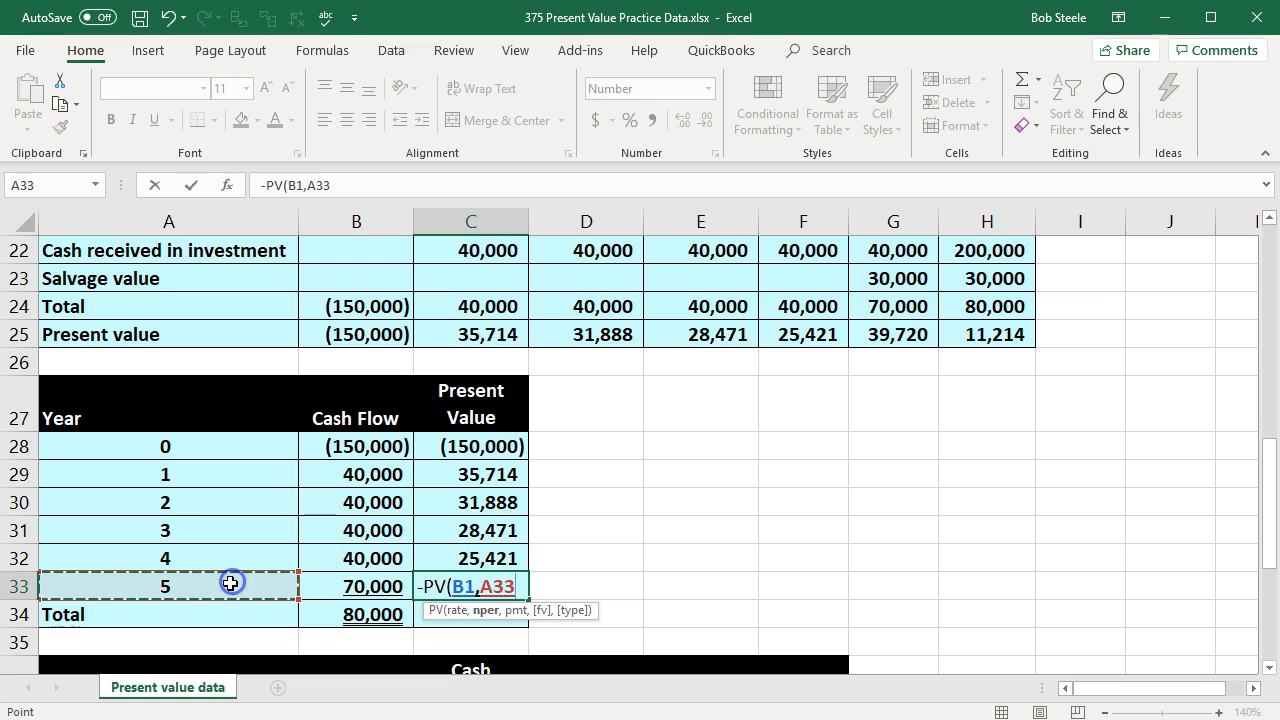
text(,)
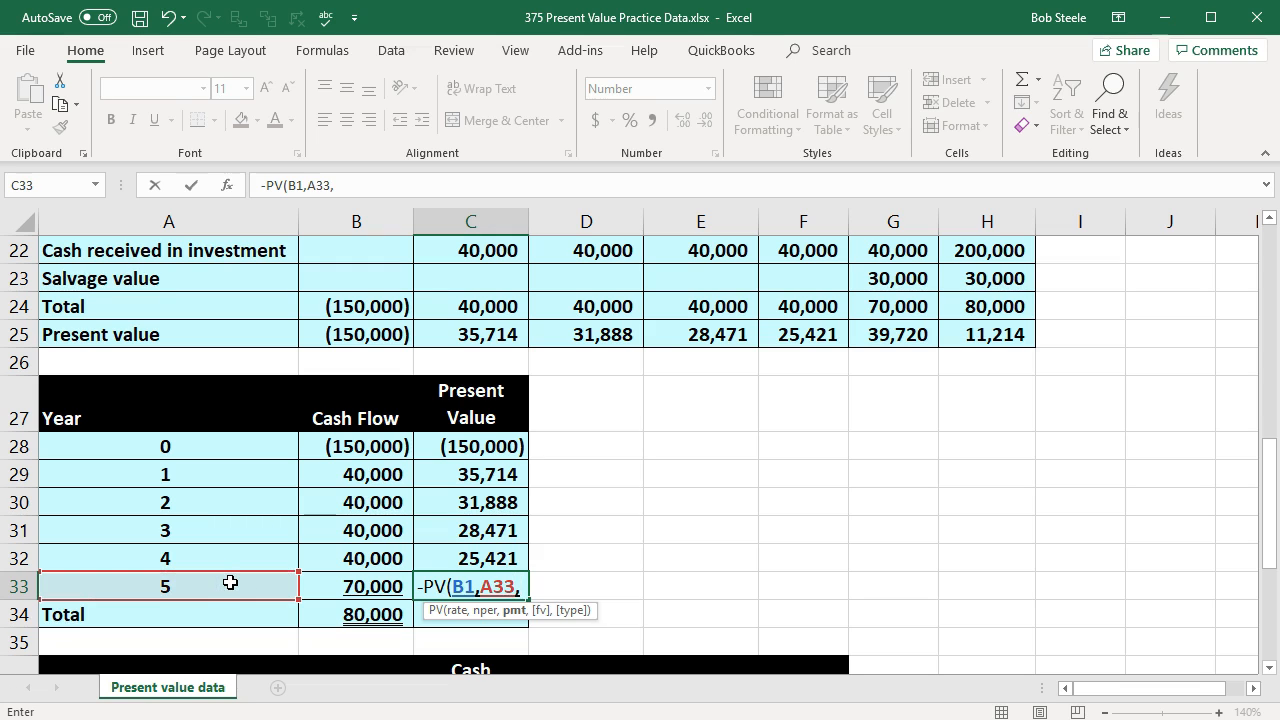
text(0,)
click(378, 586)
key(Return)
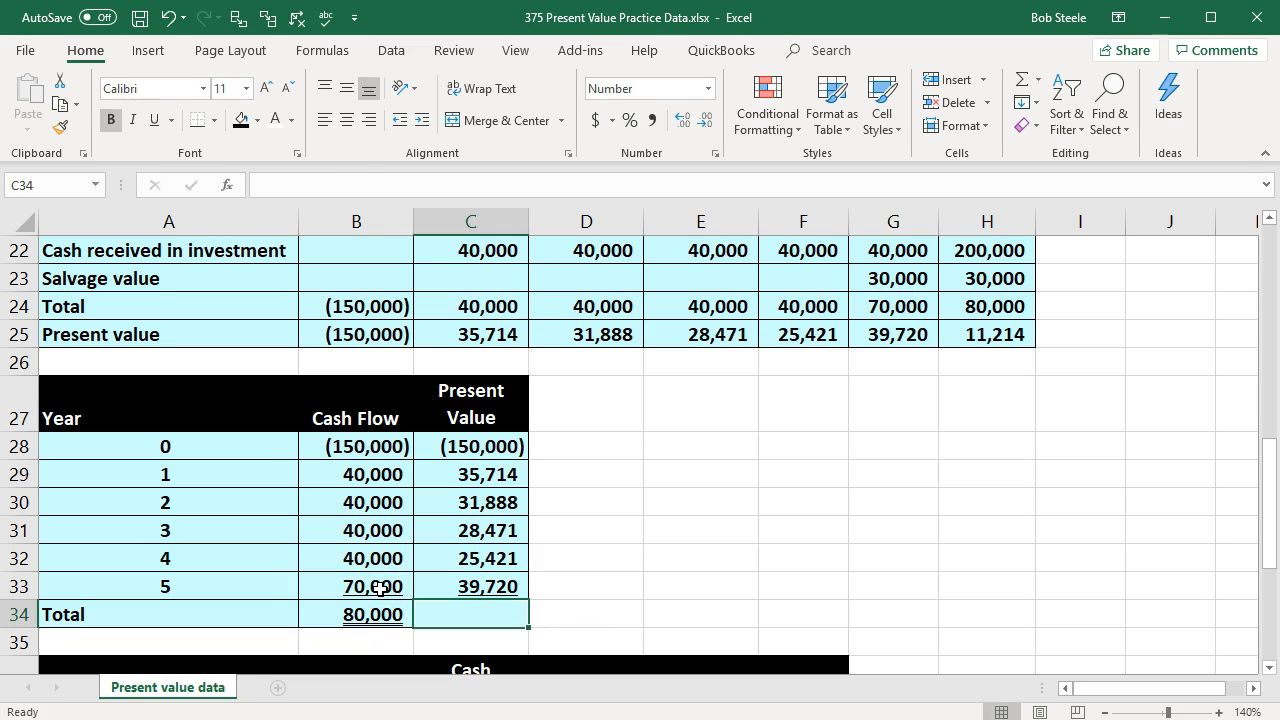
Step: Total the present value column in C34 with a SUM of C28:C33
text(=sum()
drag(470, 446, 471, 584)
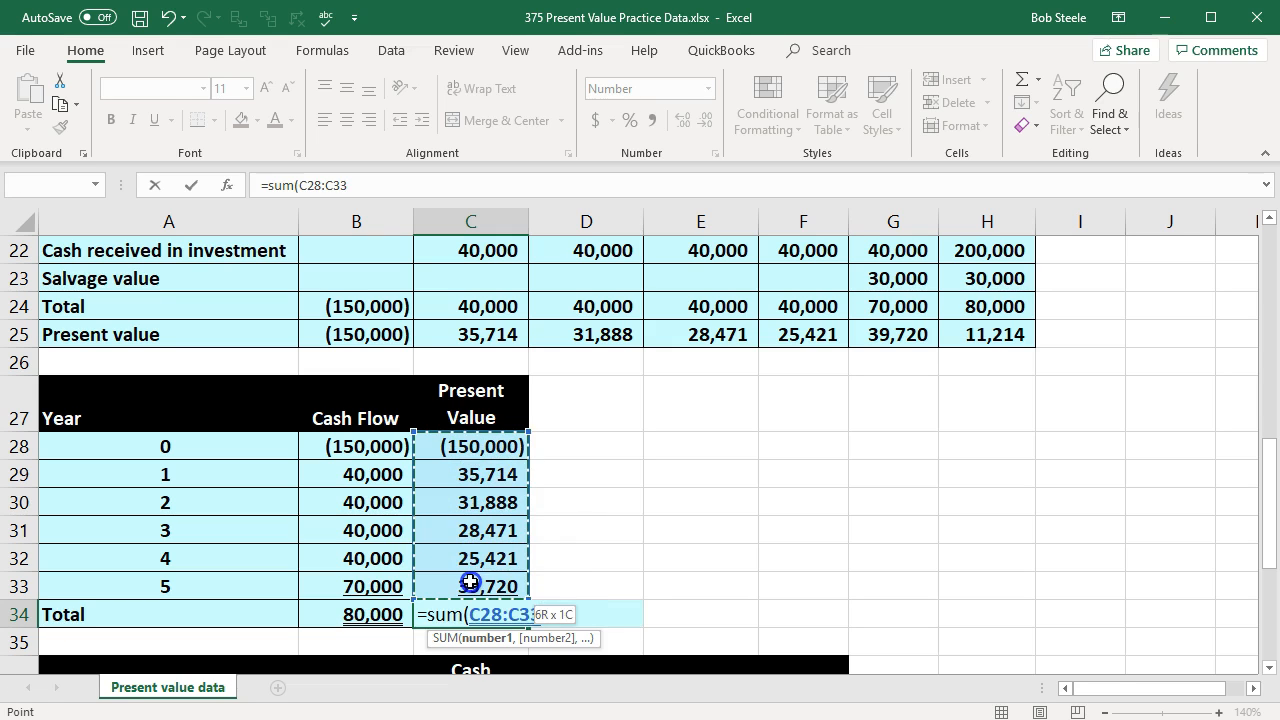
key(Return)
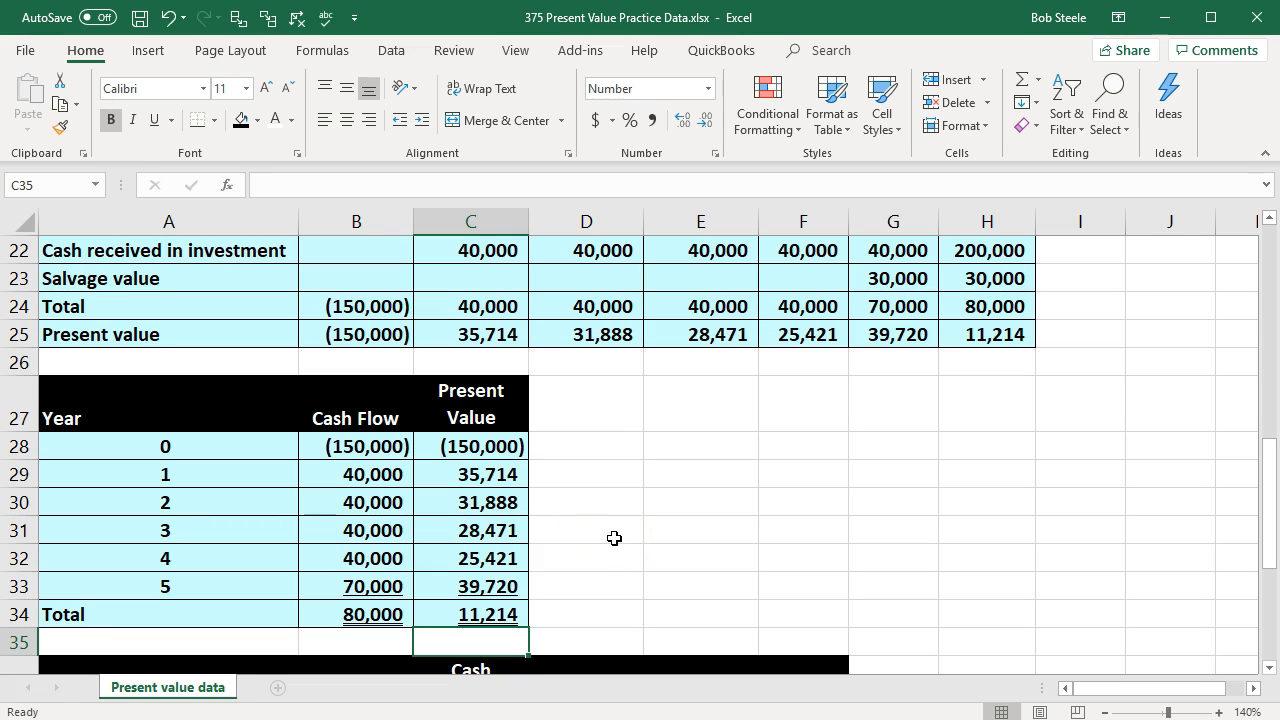
Step: Clear the present value formulas for years 2 to 5 in C30:C33
drag(508, 506, 492, 593)
key(Delete)
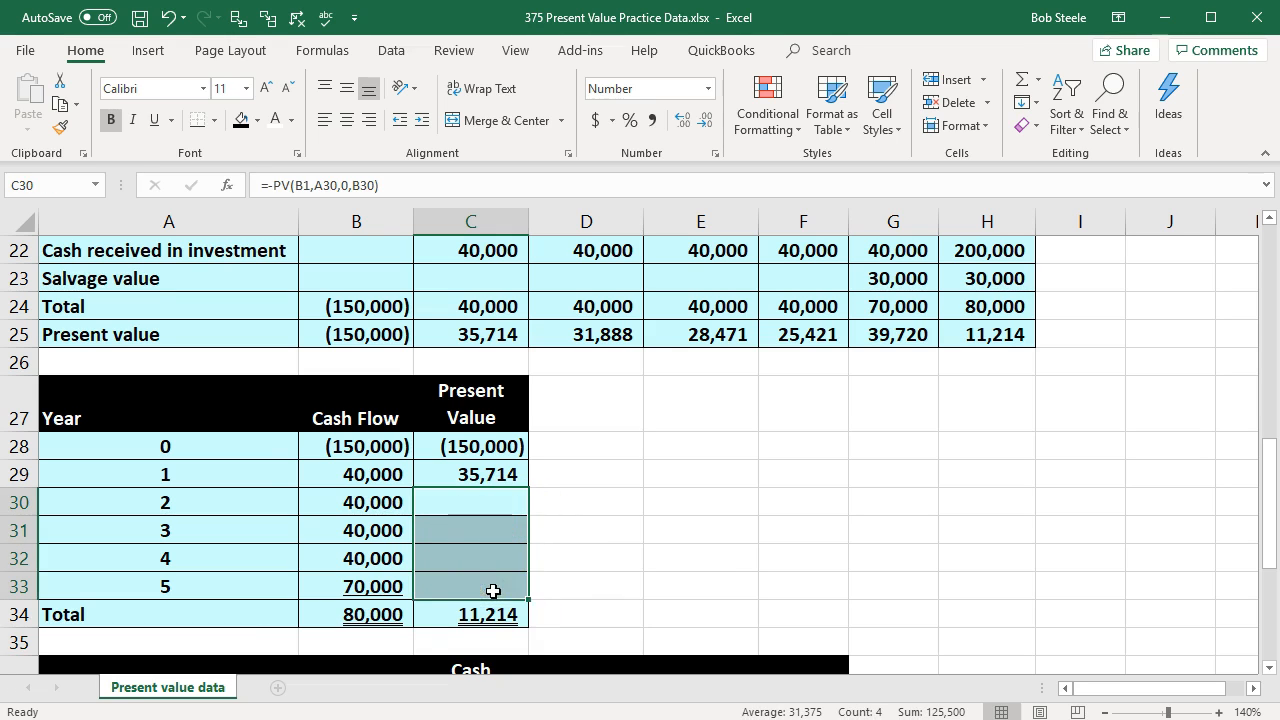
Step: Try copying the year 1 formula from C29 down to C30, inspect its shifted references, and clear C30
click(494, 474)
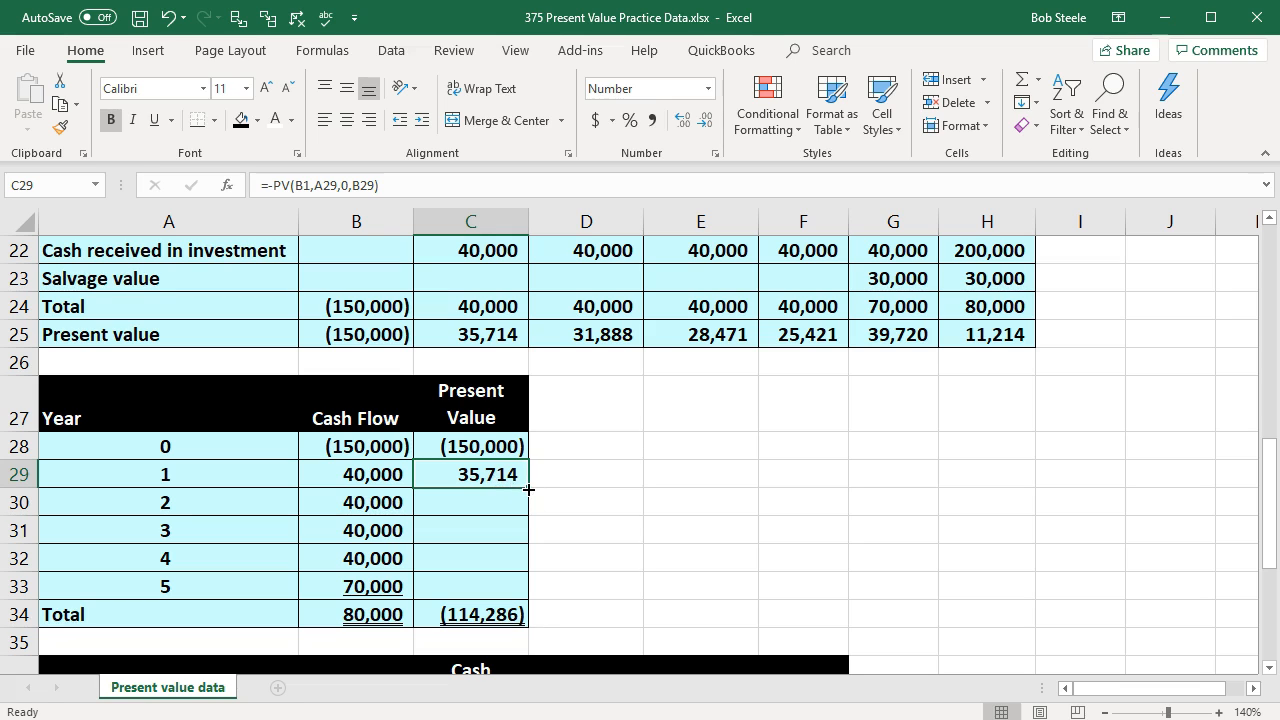
mouse_move(528, 489)
mouse_down()
mouse_move(528, 509)
mouse_move(517, 505)
mouse_up()
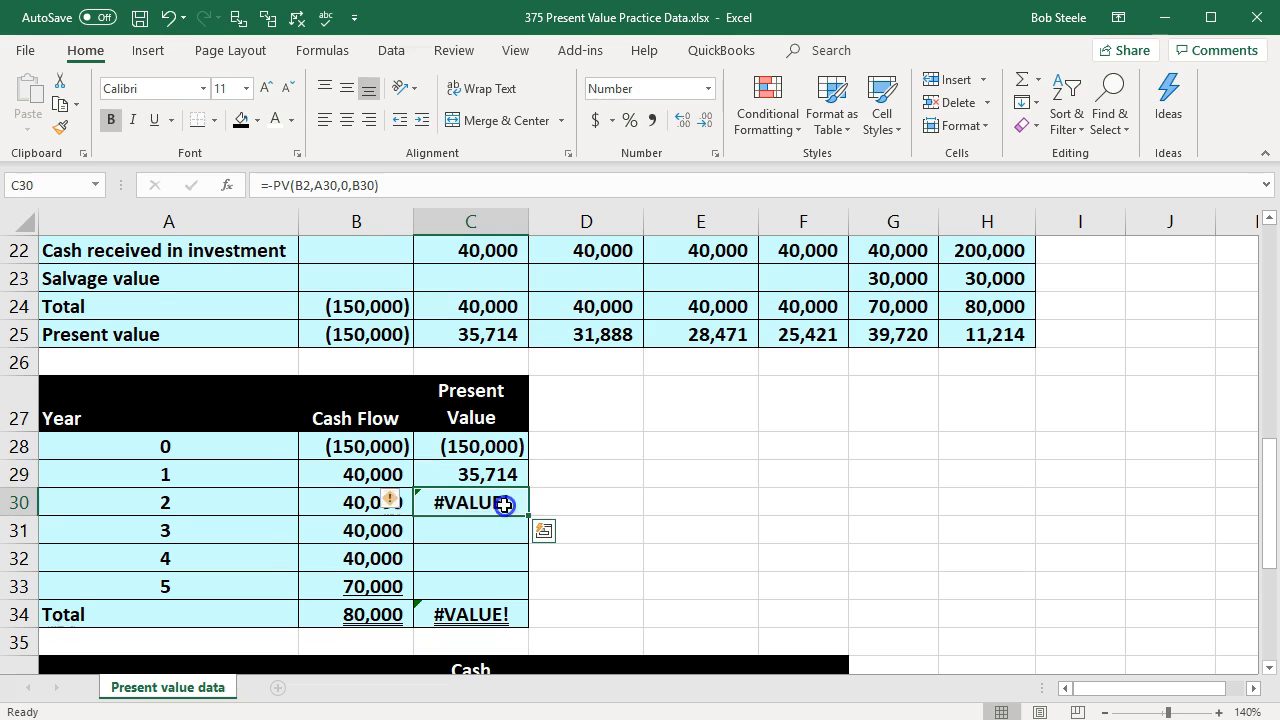
double_click(505, 502)
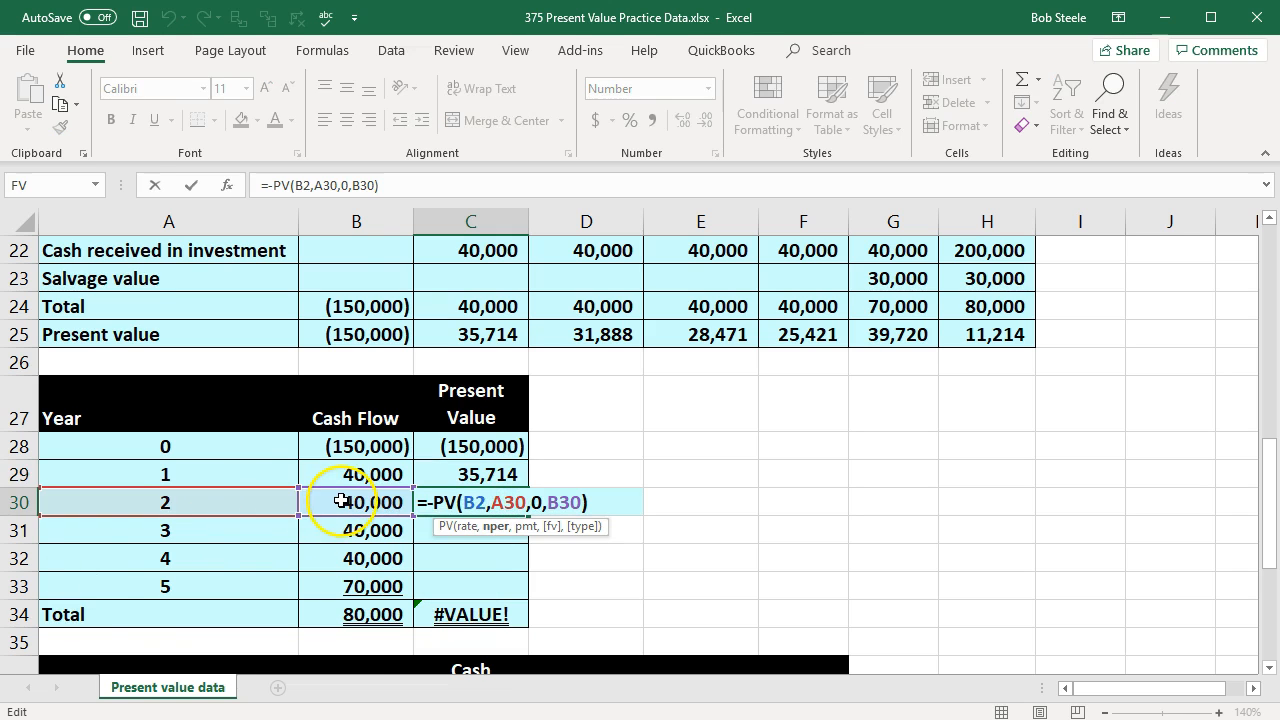
scroll(346, 517, up, 7)
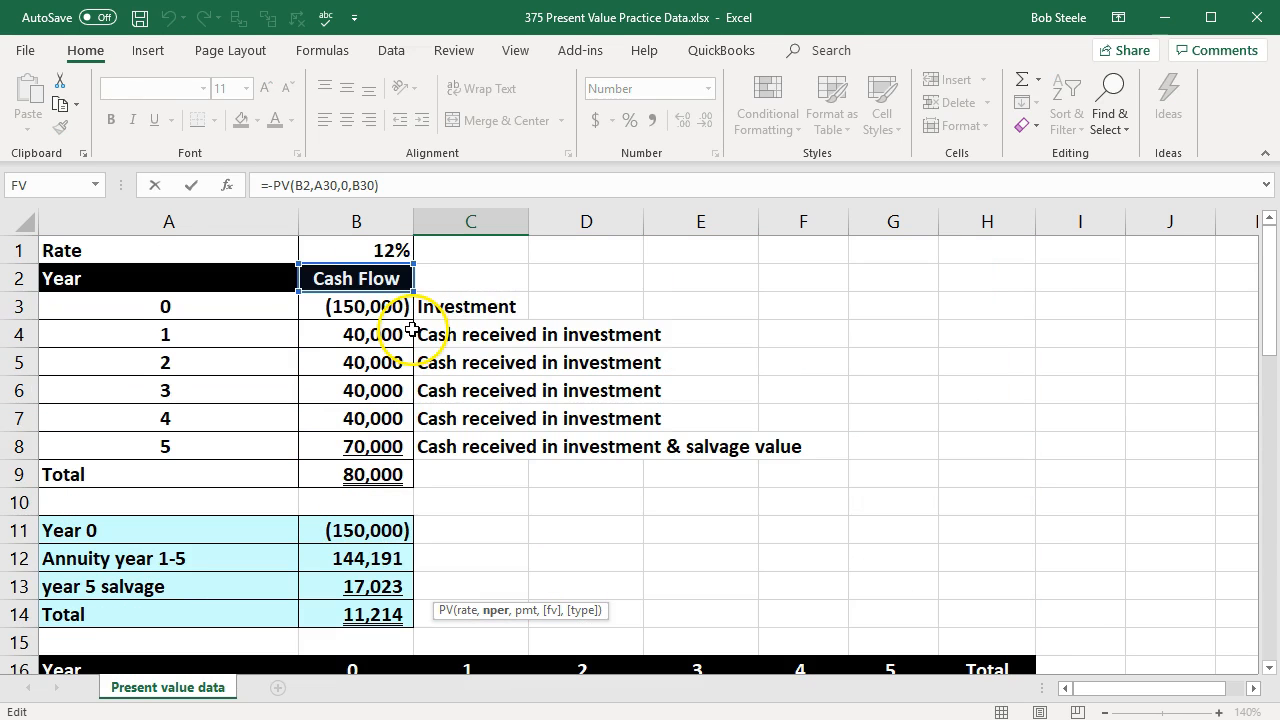
key(Return)
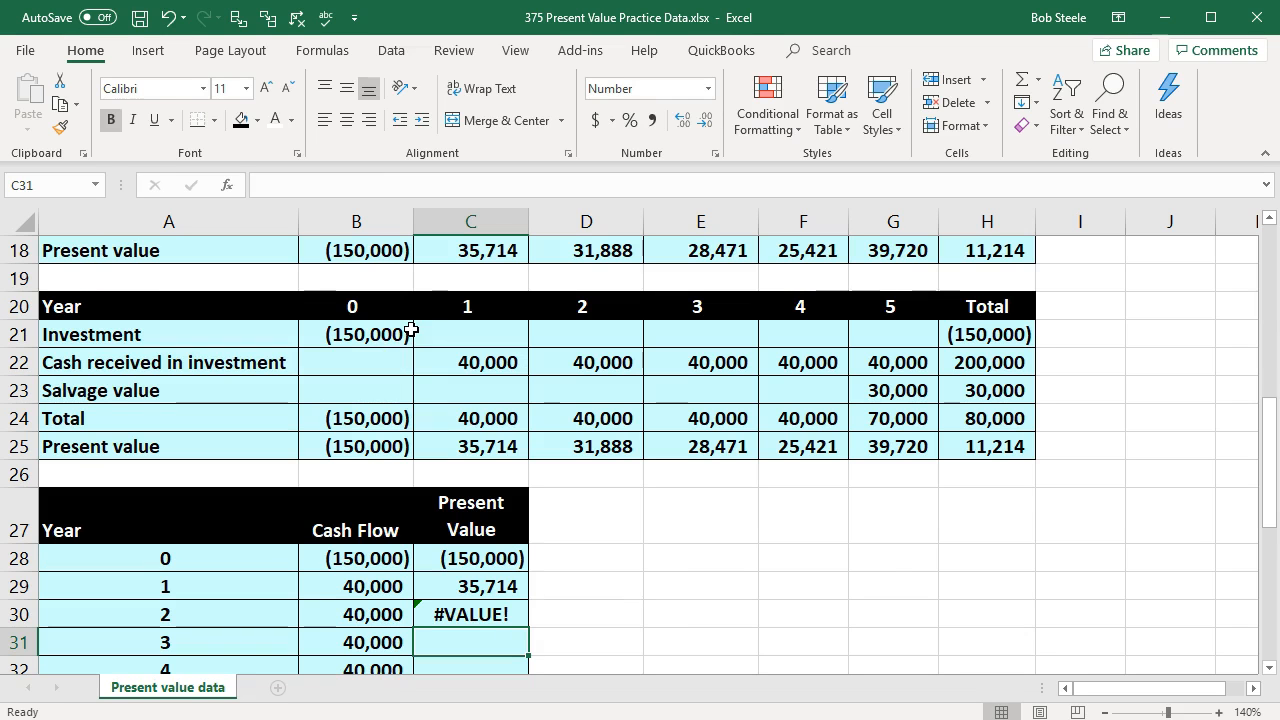
click(471, 614)
key(Delete)
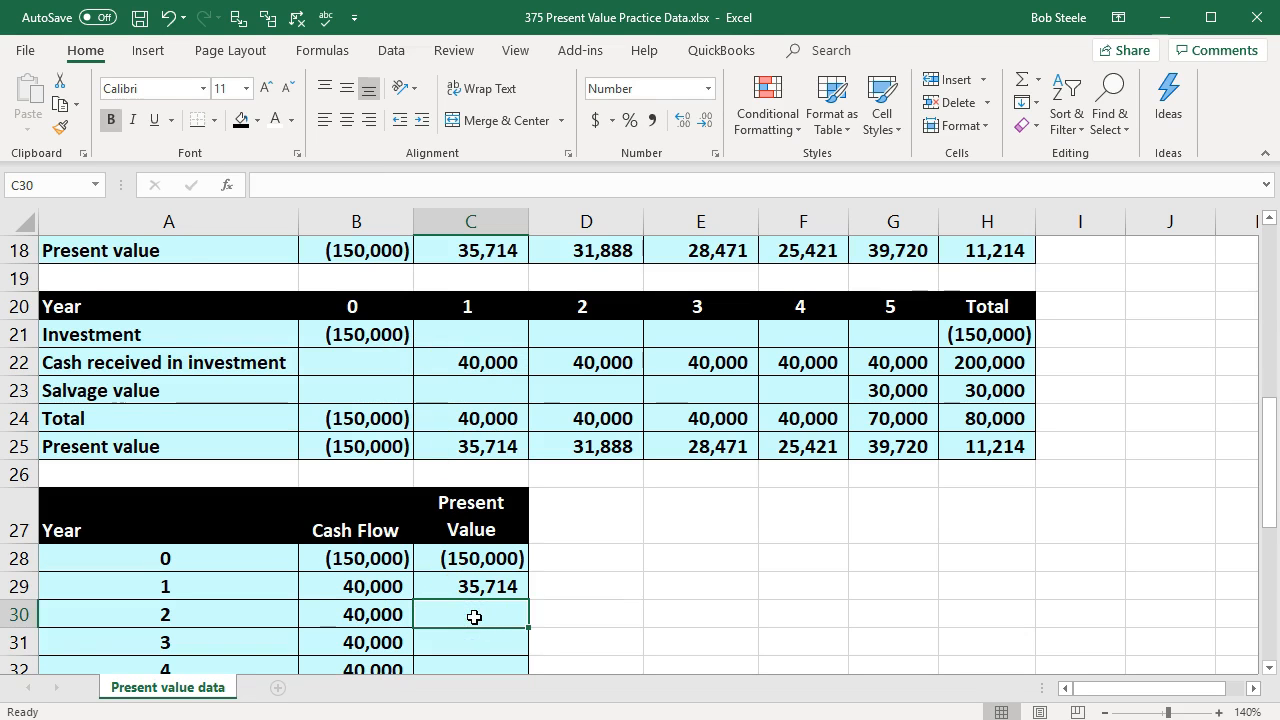
Step: Make the rate reference in C29's PV formula absolute as $B$1 and copy the formula down through C33
scroll(472, 560, down, 1)
double_click(474, 504)
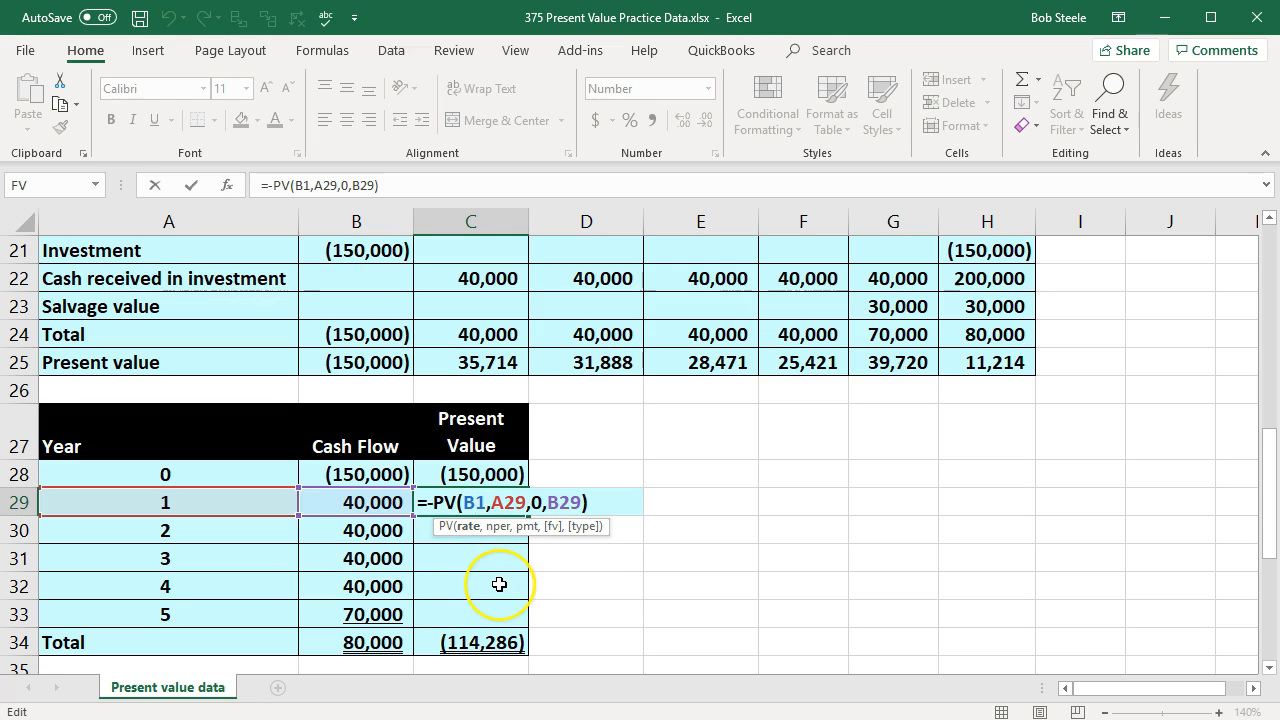
key(F4)
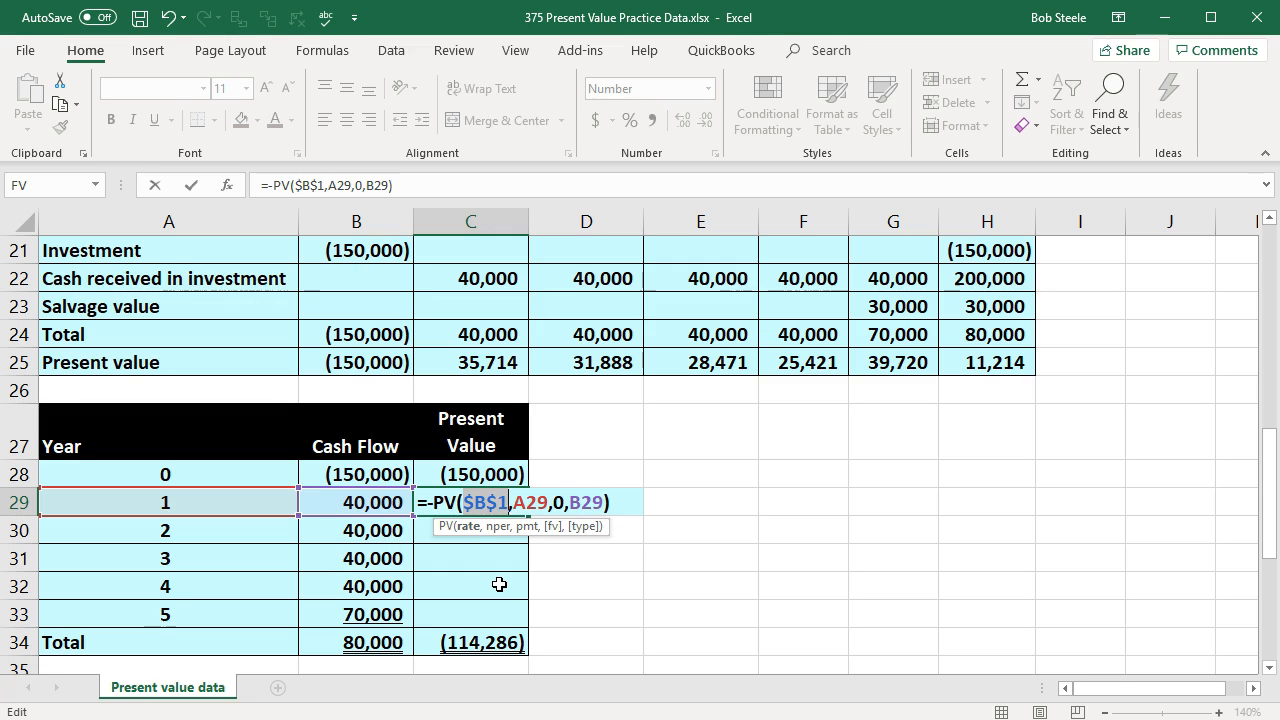
key(Return)
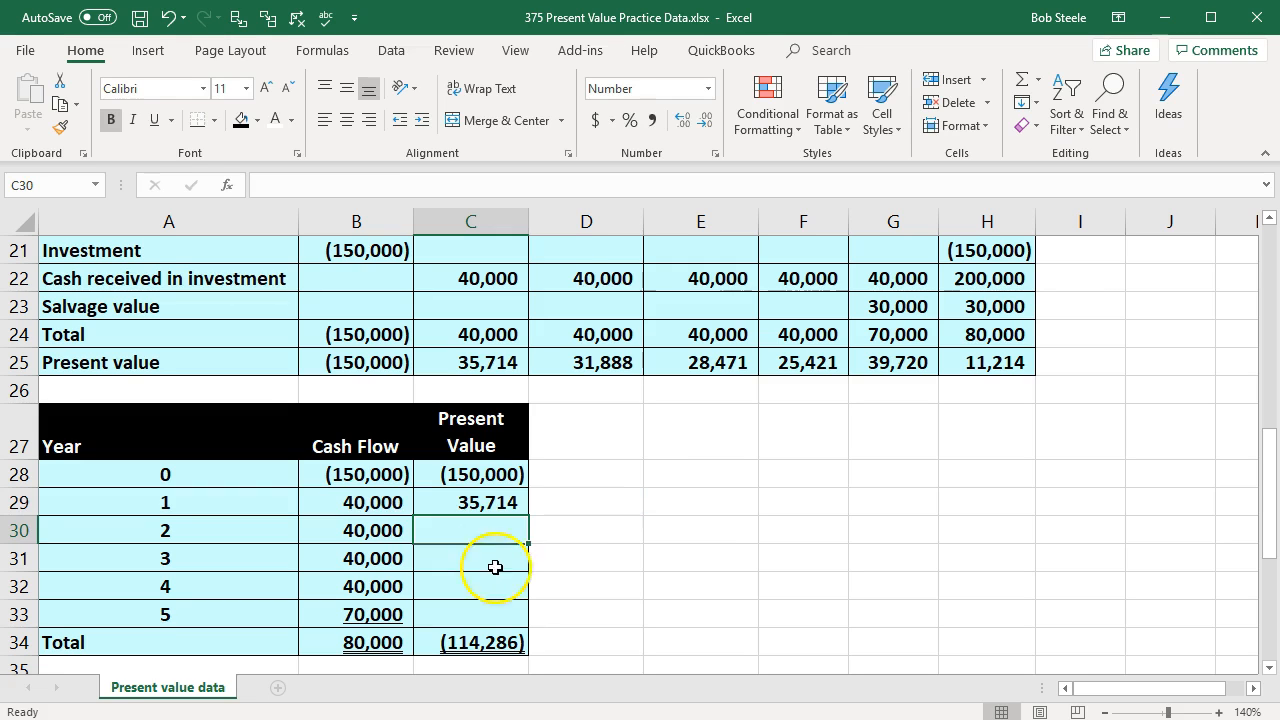
click(497, 502)
drag(528, 516, 521, 620)
click(638, 566)
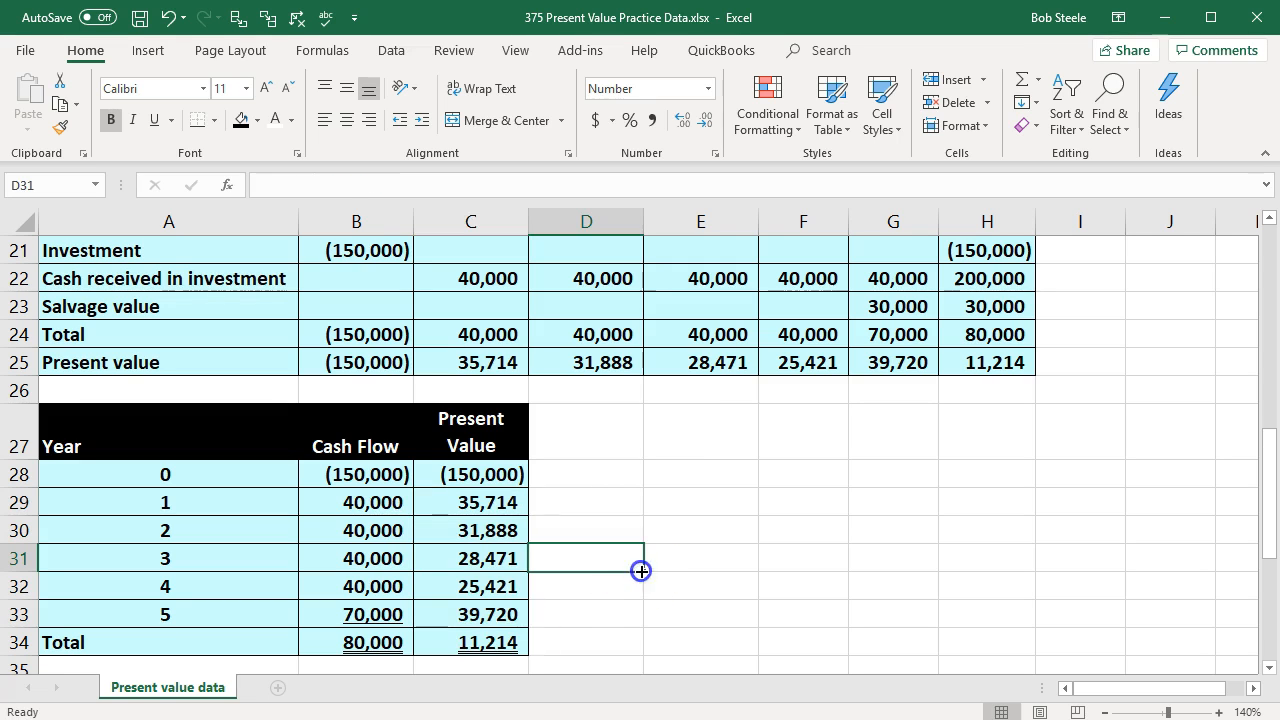
Step: Check the present value total formula in C34 and underline the year 5 present value in C33
click(471, 640)
double_click(465, 640)
key(Return)
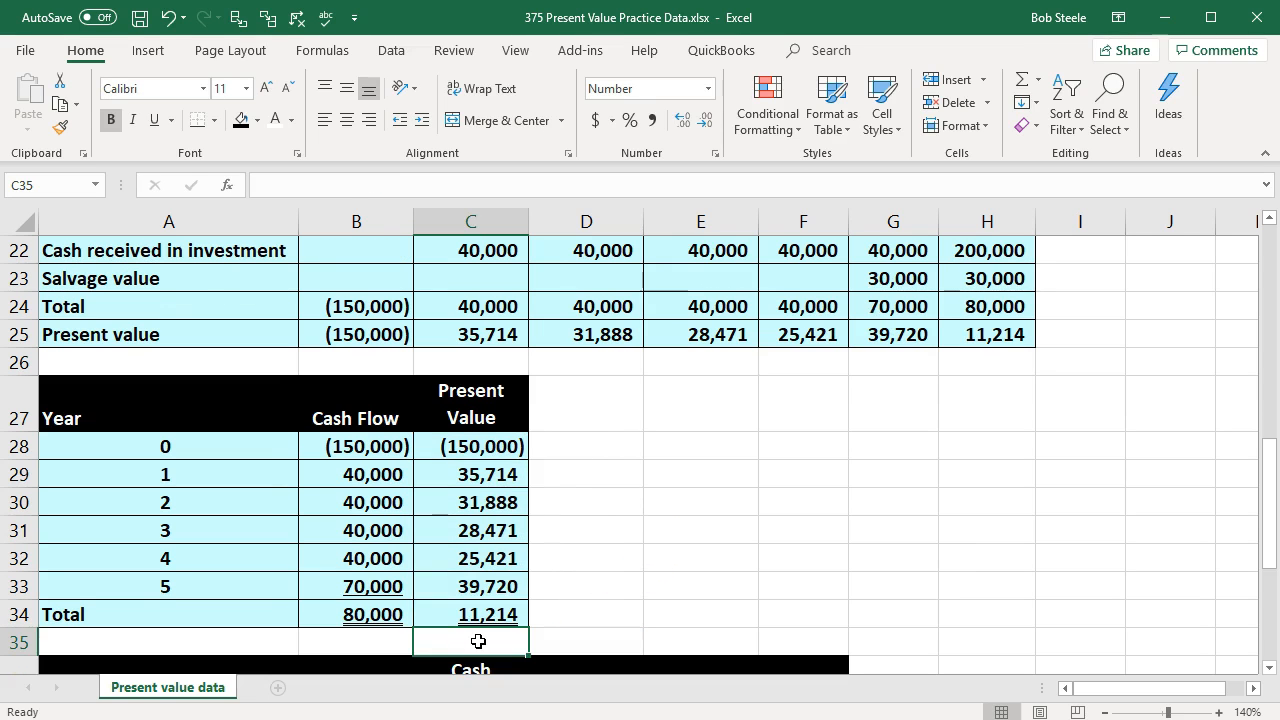
click(466, 586)
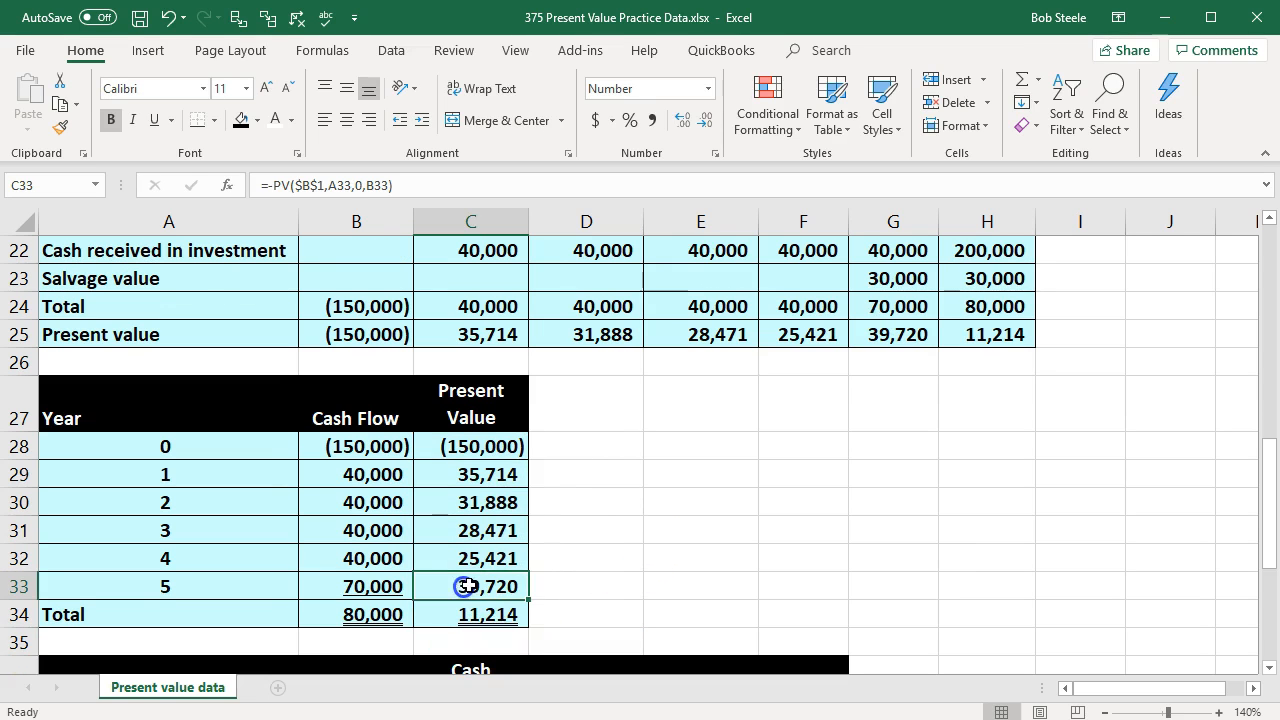
Step: Review the horizontal cash flow table in A20:H25 as the model for the empty vertical table starting at row 36
click(362, 446)
scroll(368, 497, down, 2)
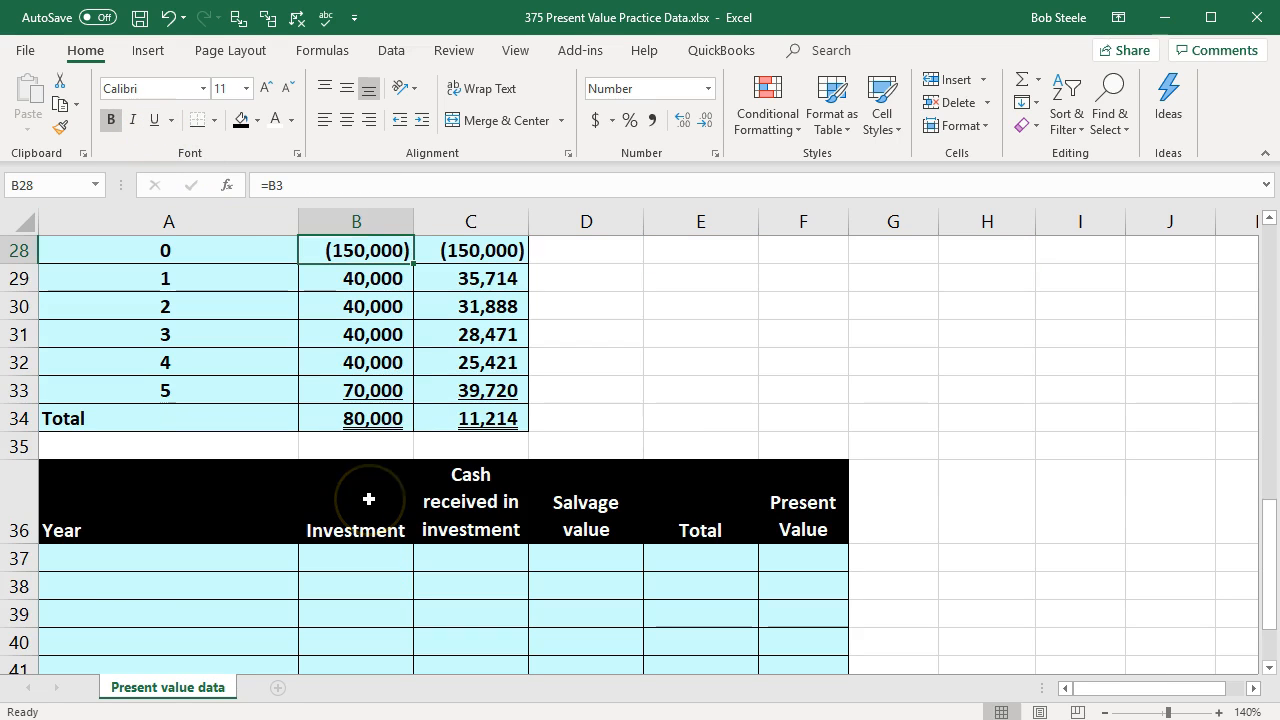
scroll(368, 499, up, 3)
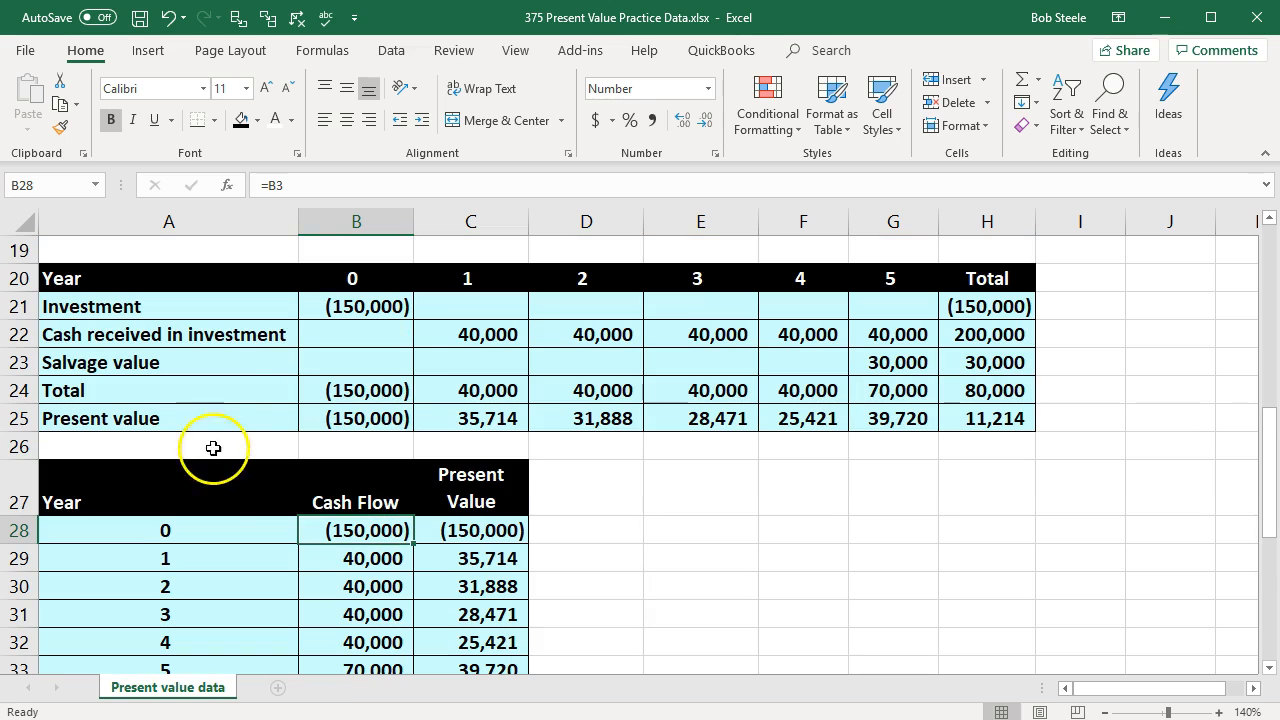
drag(177, 280, 988, 419)
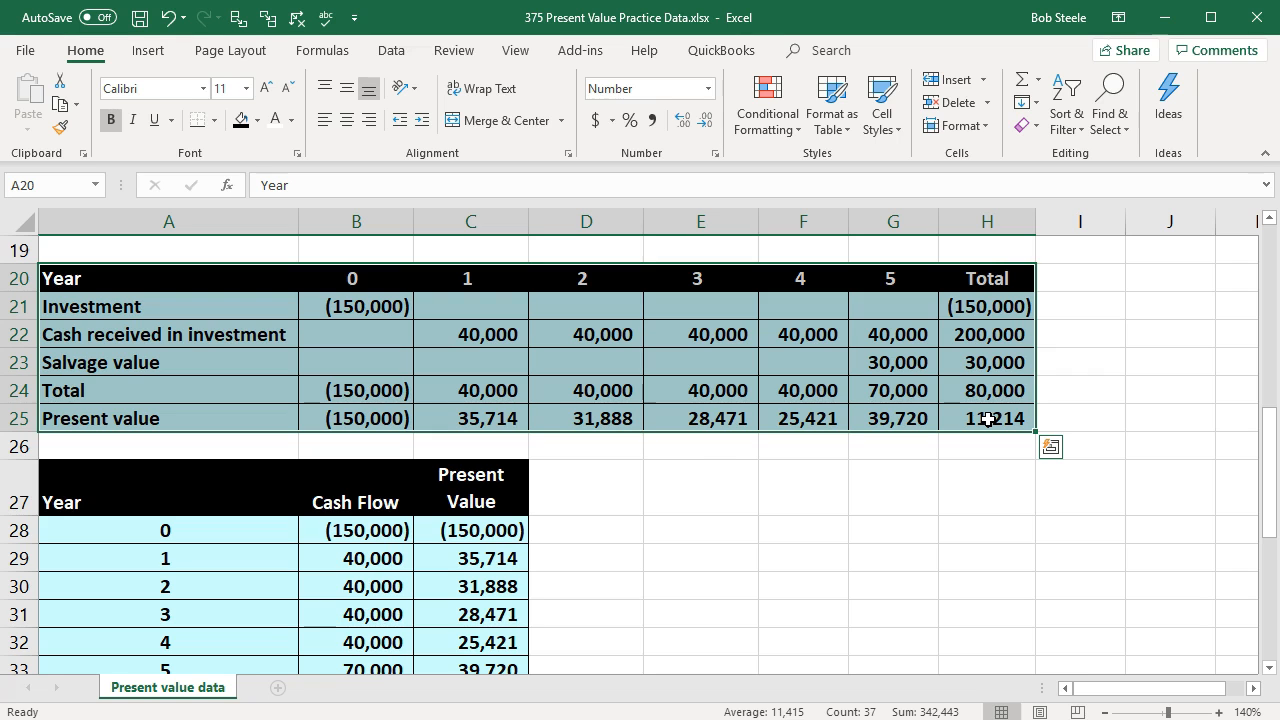
click(858, 506)
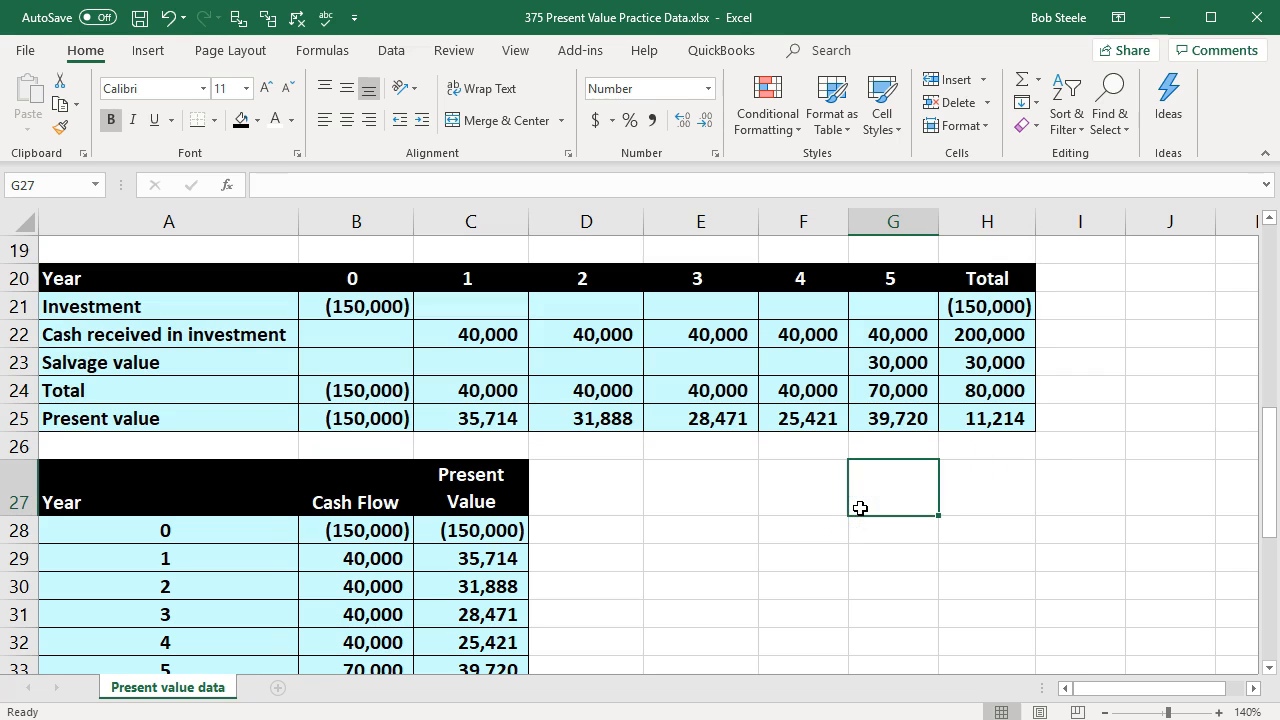
click(717, 622)
Step: Enter the years 0 to 5 in A37:A42 and the label Total in A43
scroll(714, 620, down, 4)
click(212, 497)
click(196, 477)
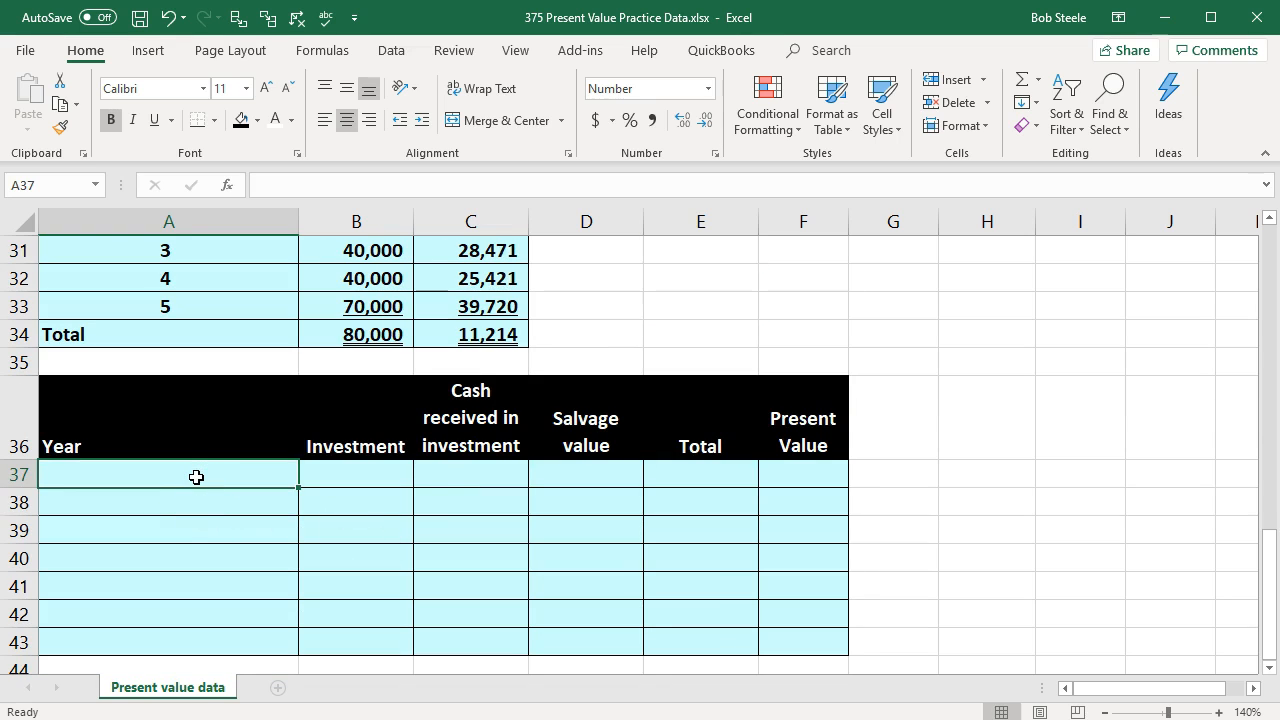
text(1)
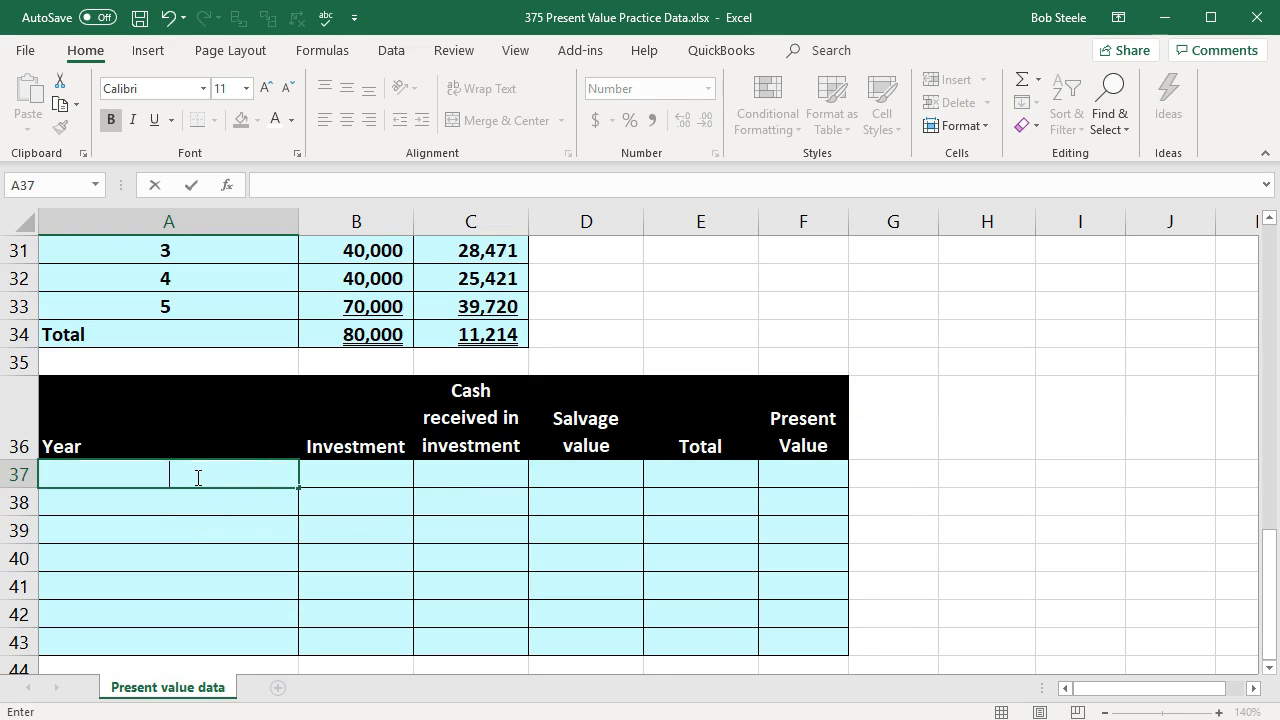
text(0)
key(Return)
text(1)
key(Return)
text(3)
key(Return)
text(4)
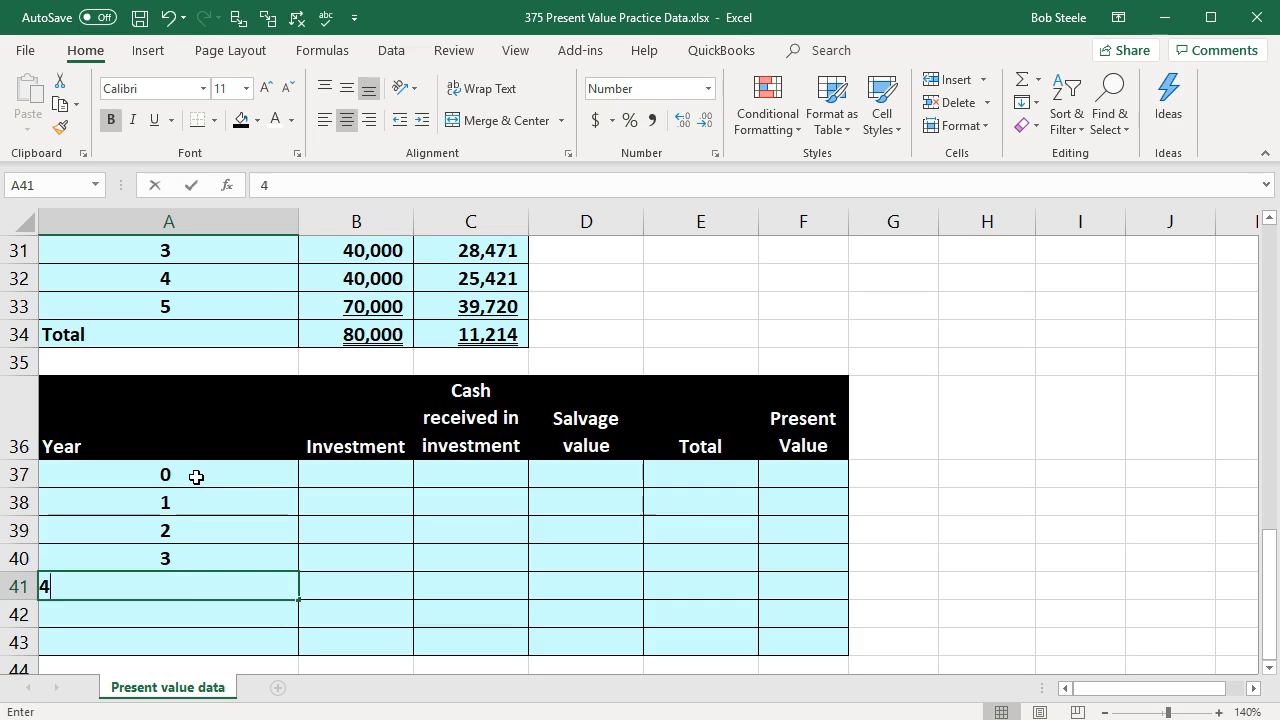
key(Return)
text(5)
key(Return)
text(Tota)
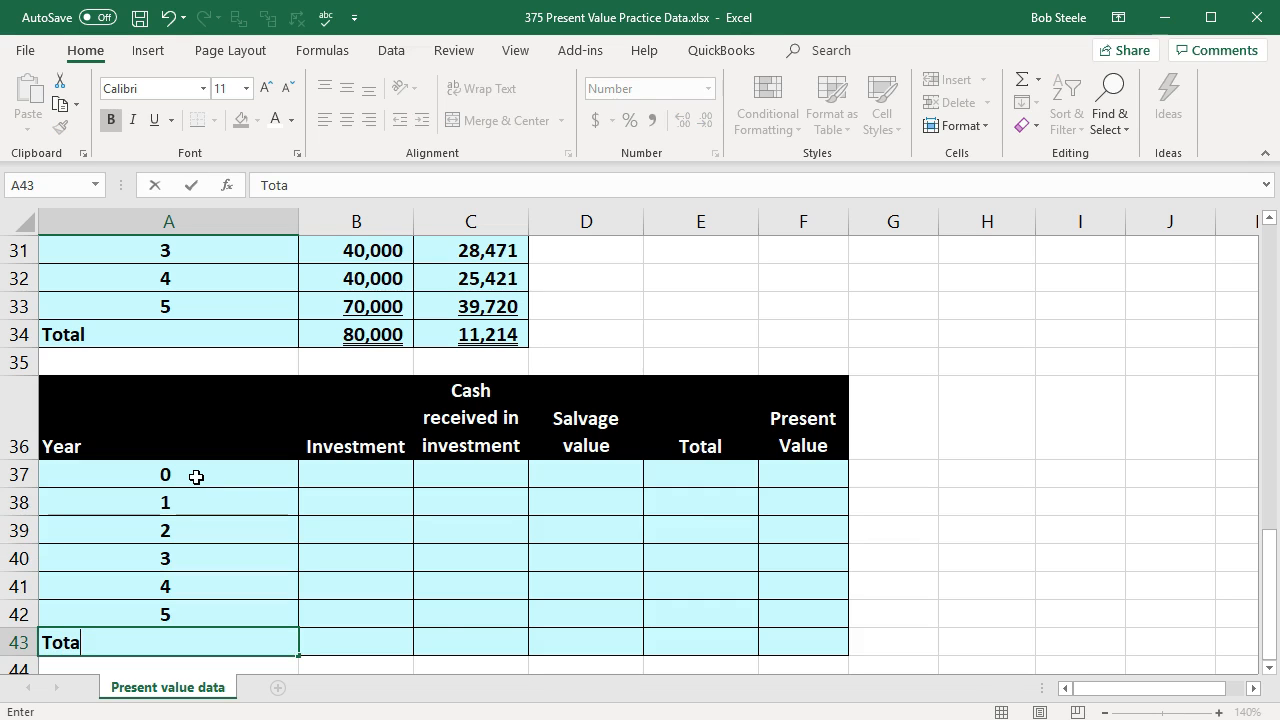
key(Tab)
Step: Link the year 0 investment in B37 to the cash flow in B3
key(Up)
key(Up)
key(Up)
key(Up)
key(Up)
key(Up)
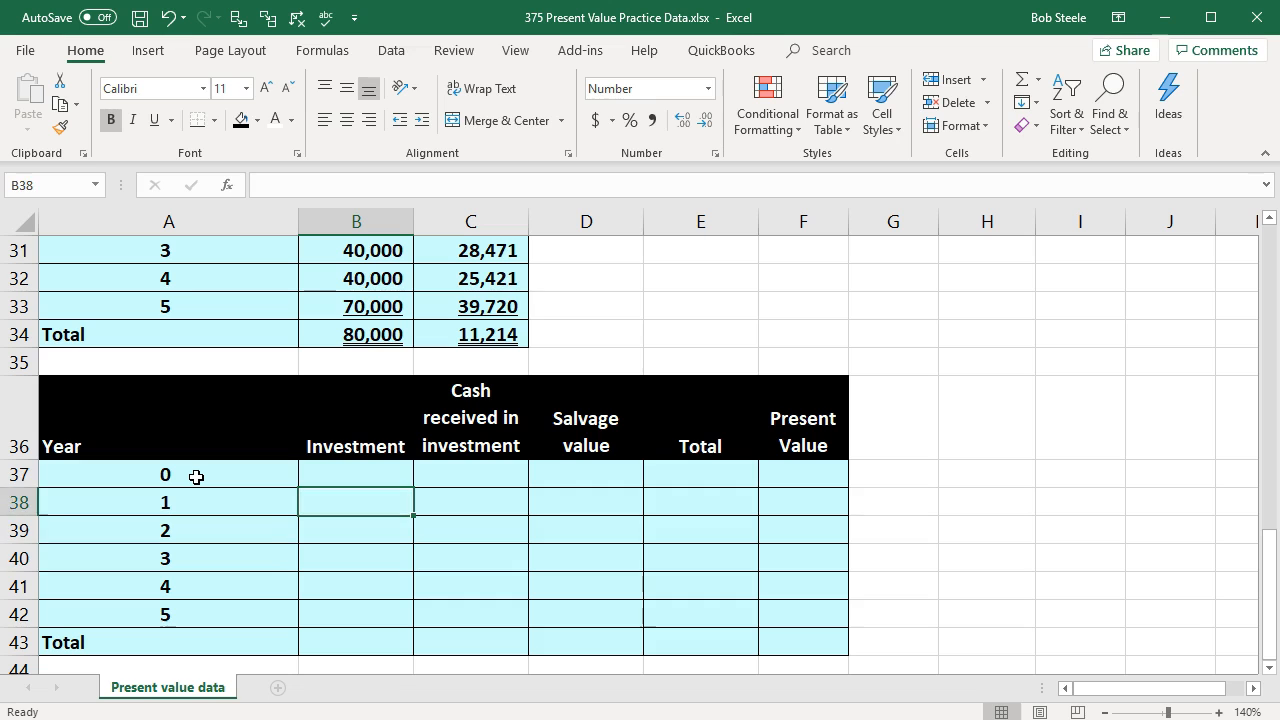
text(=)
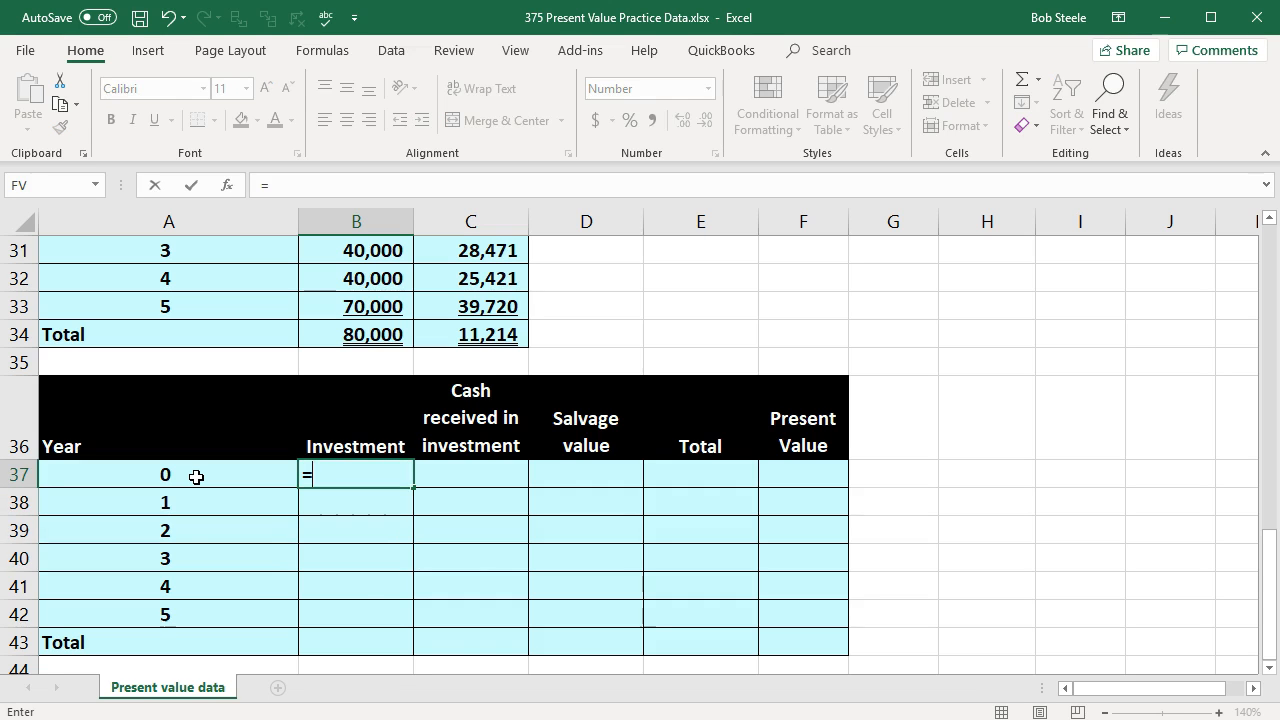
scroll(196, 477, up, 10)
click(323, 310)
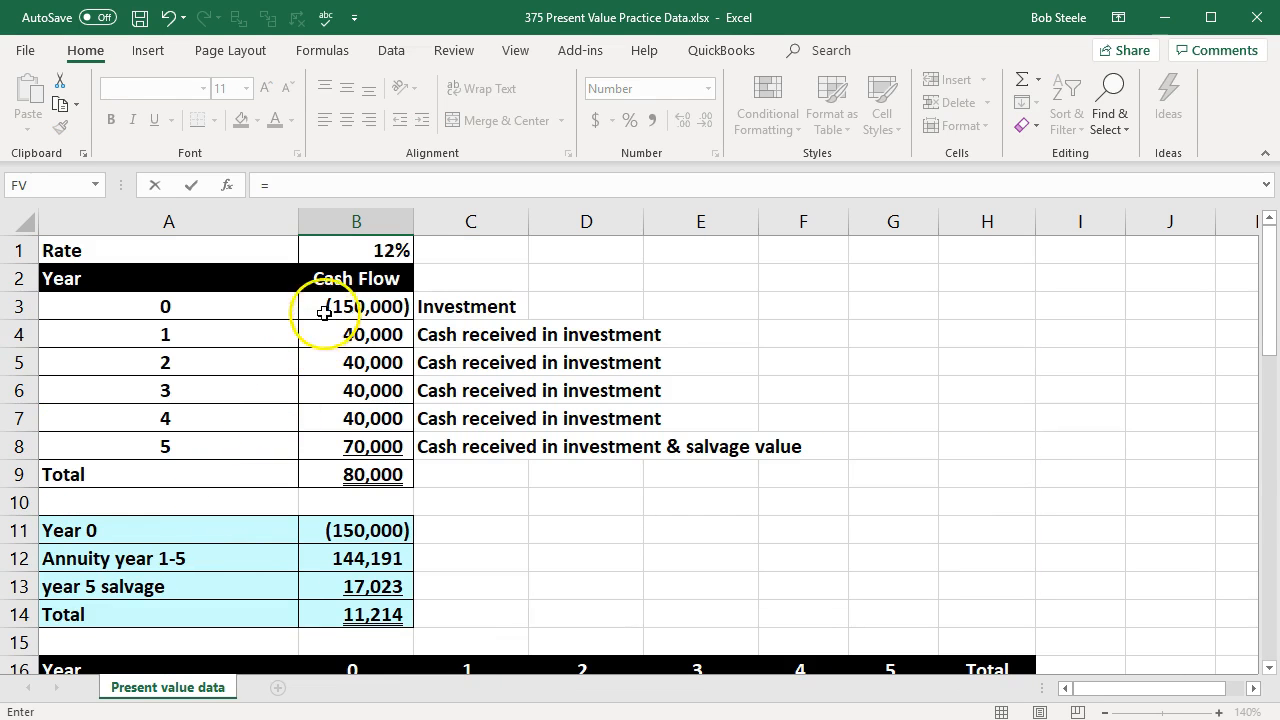
key(Tab)
Step: Compare the column headings in row 36 with the row labels in A21:A23 of the horizontal table
scroll(340, 420, down, 2)
click(370, 410)
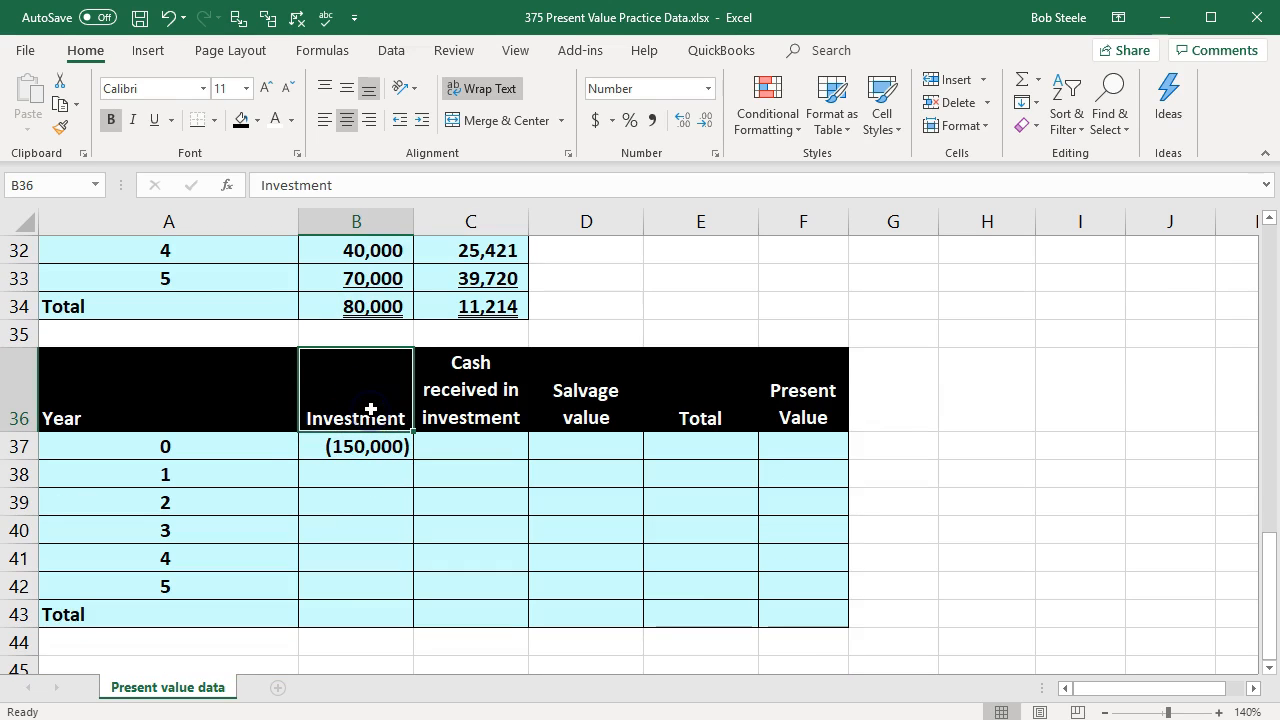
key(Right)
key(Right)
key(Right)
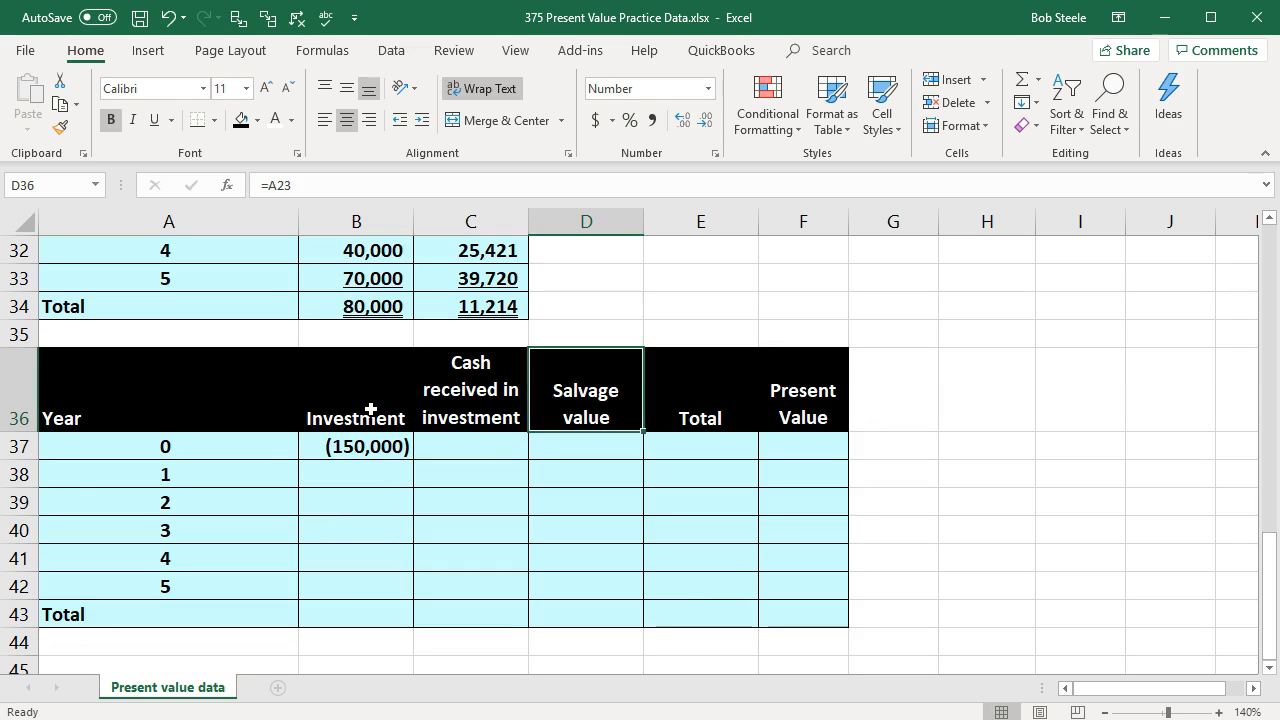
scroll(370, 410, up, 5)
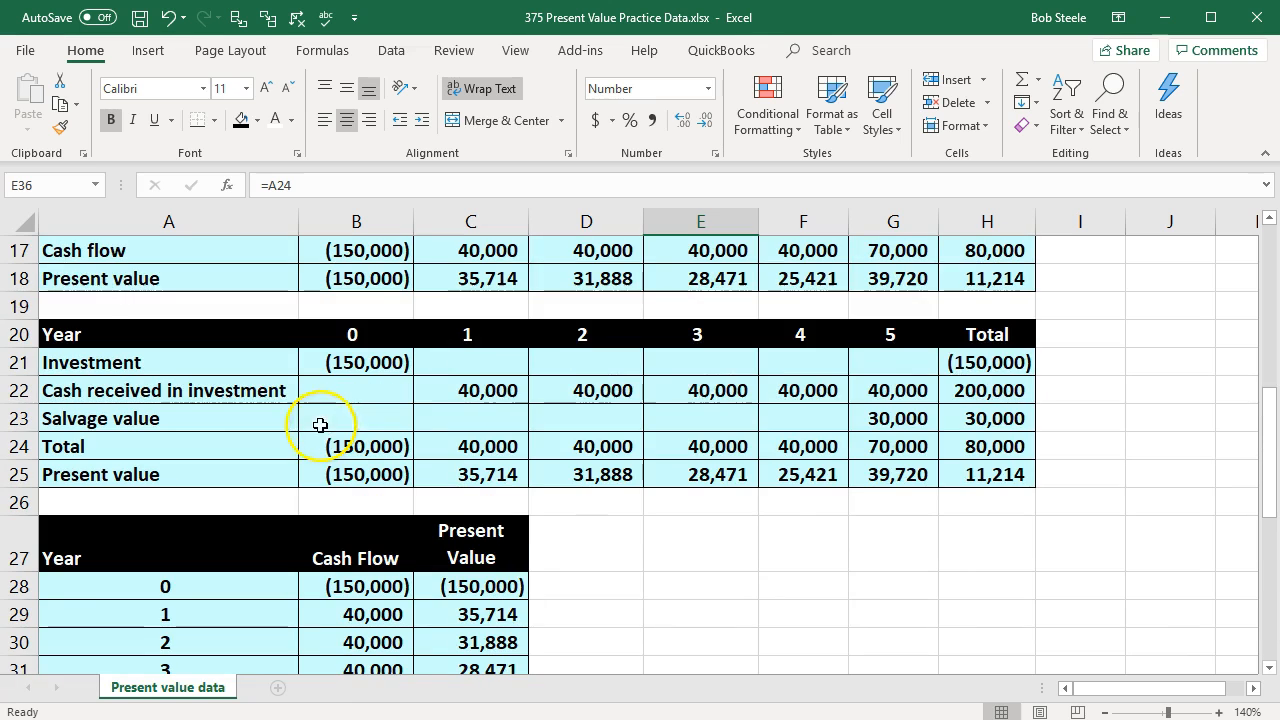
drag(223, 366, 220, 431)
scroll(222, 440, down, 5)
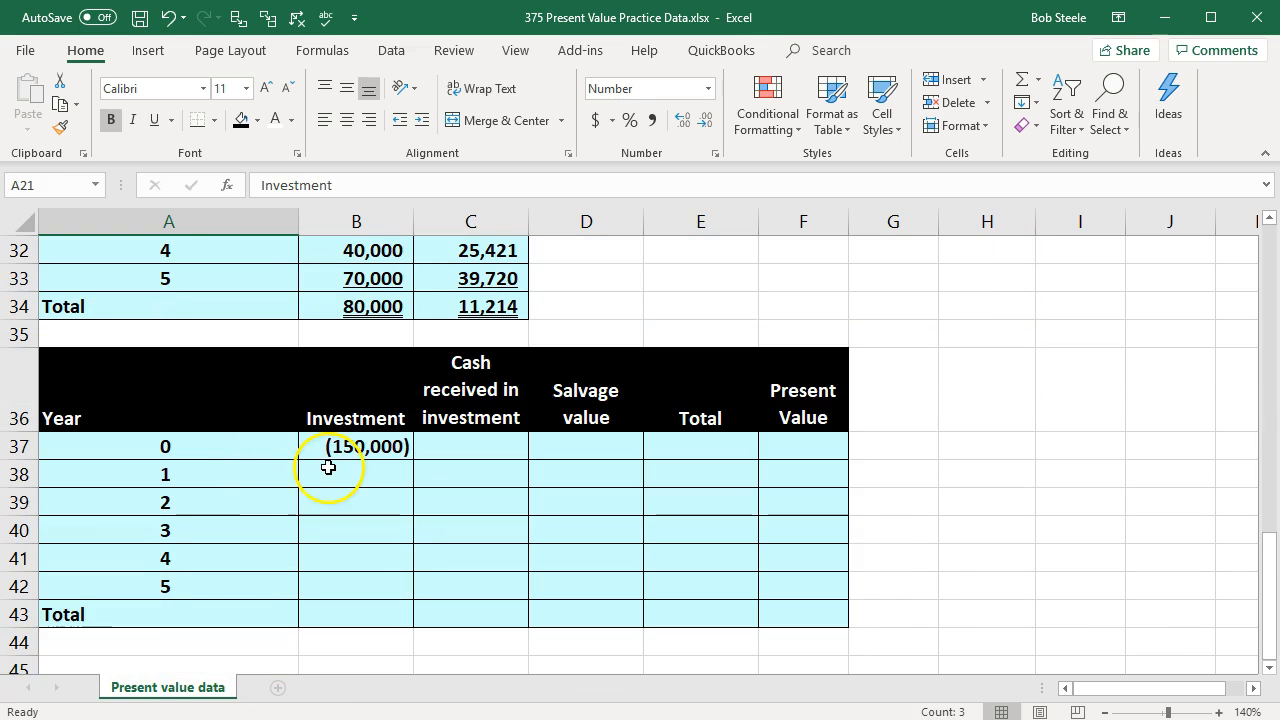
Step: Link the year 1 cash received in C38 to the cash flow in B4
click(437, 472)
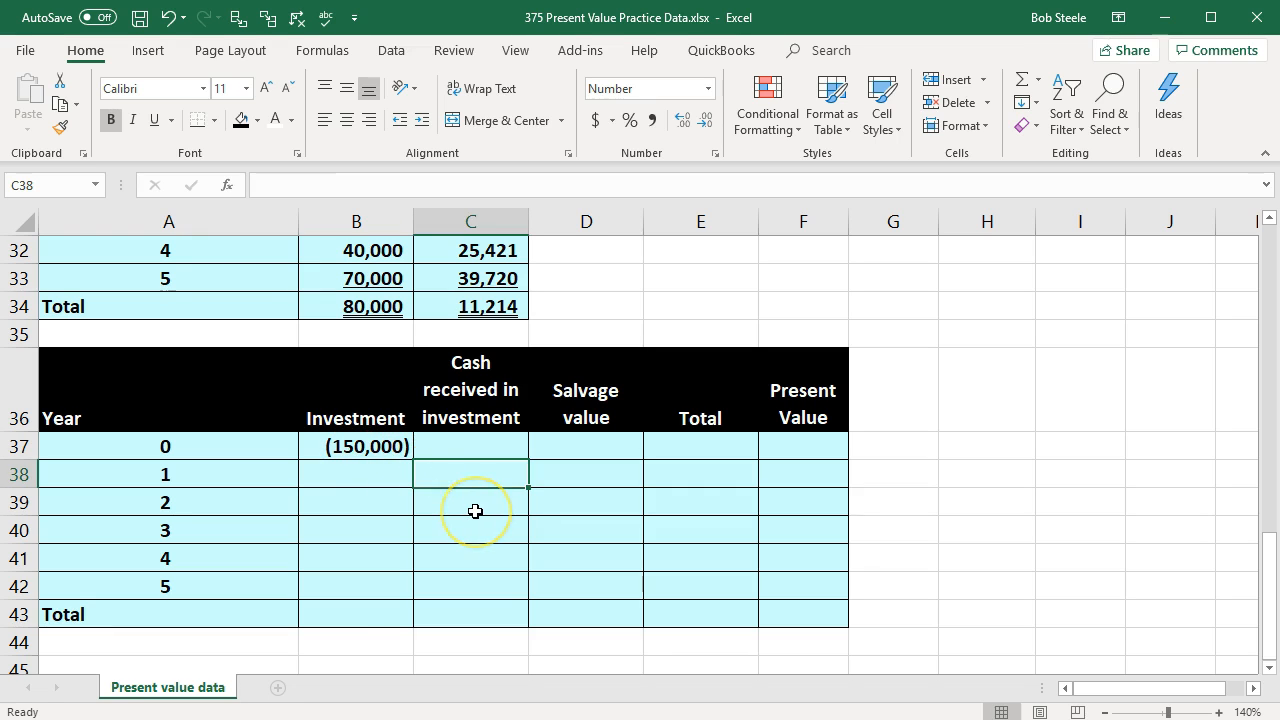
text(=)
scroll(470, 508, up, 10)
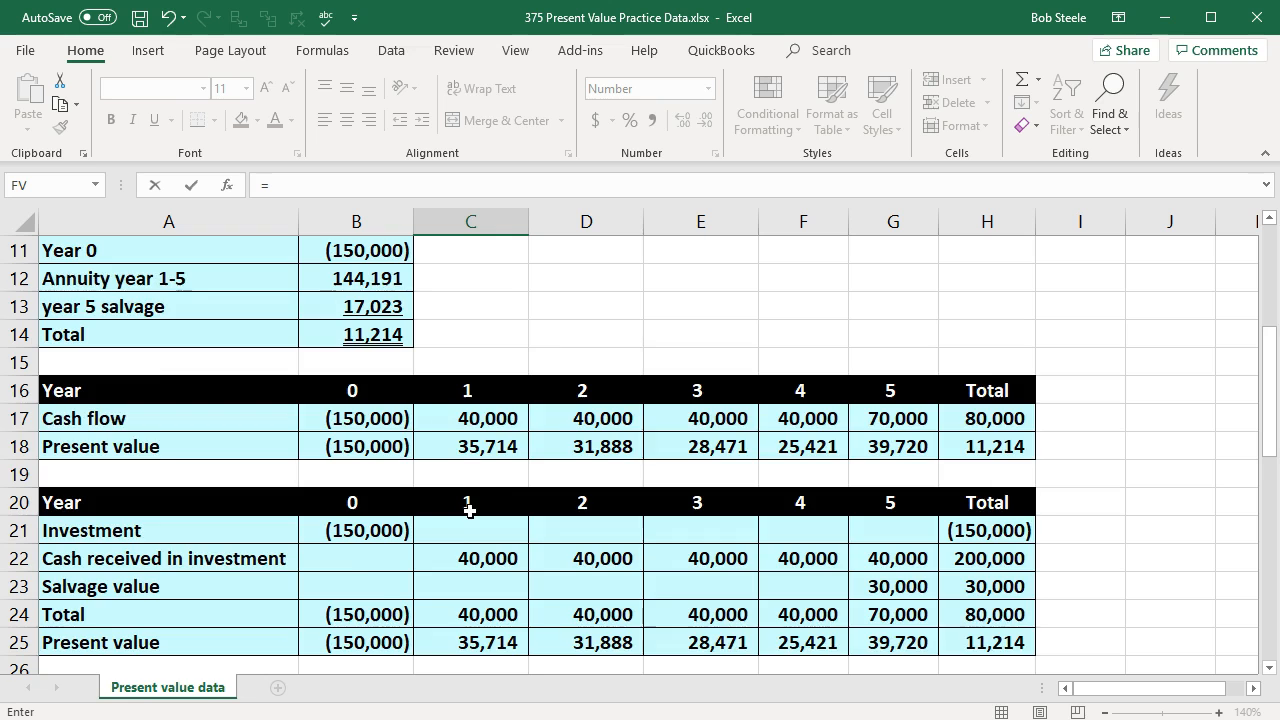
click(380, 334)
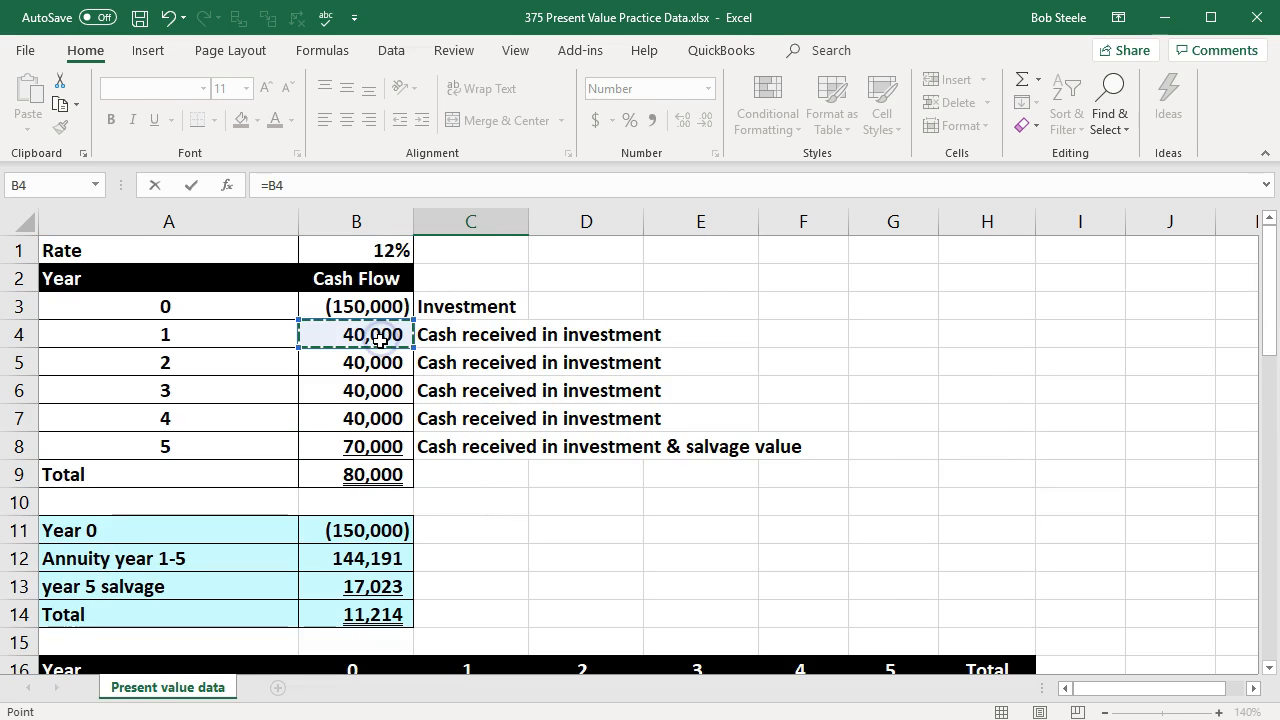
key(Return)
Step: Link the year 2 cash received in C39 to C38 above it and copy the formula down through C42
scroll(429, 528, down, 1)
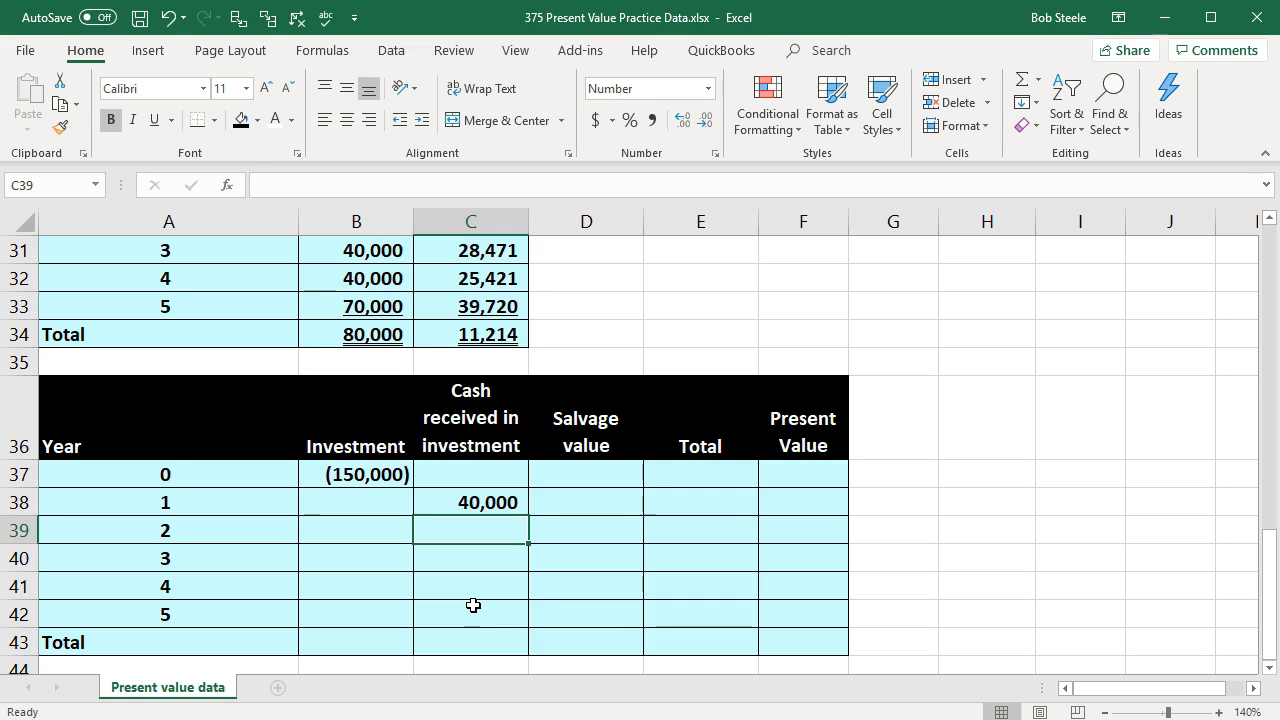
text(=)
key(Up)
key(ctrl+Return)
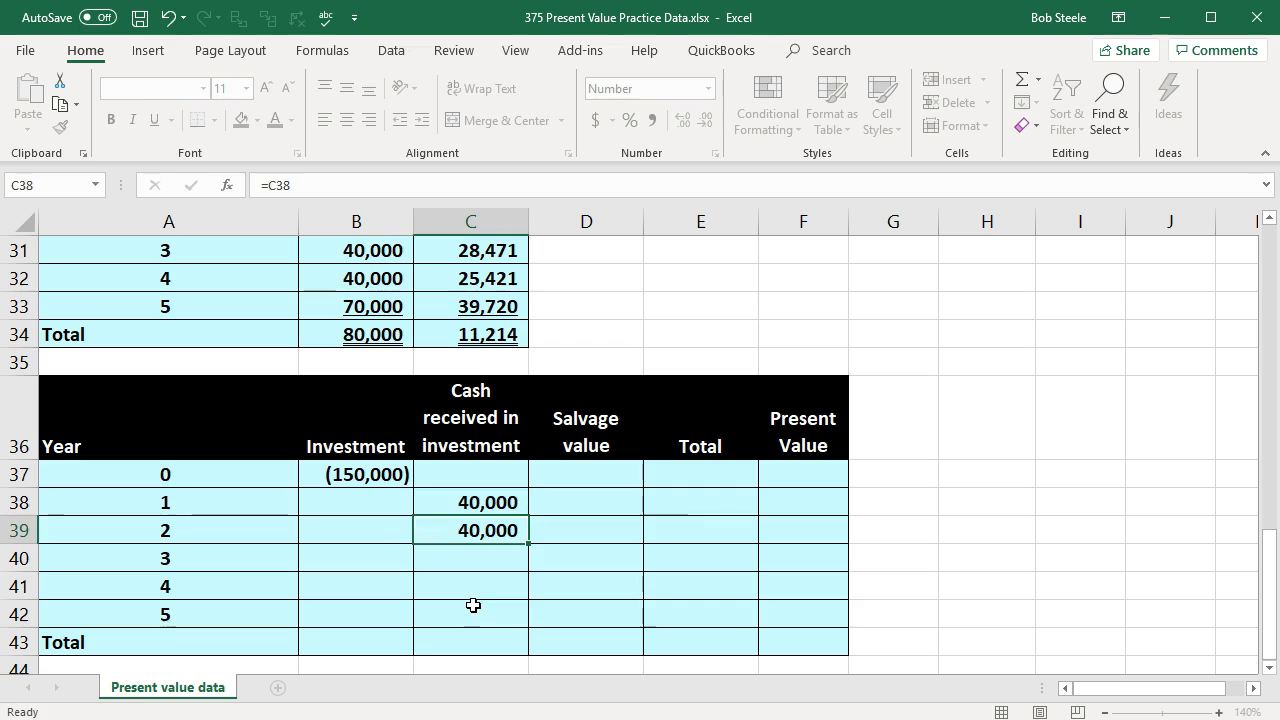
key(Return)
click(486, 528)
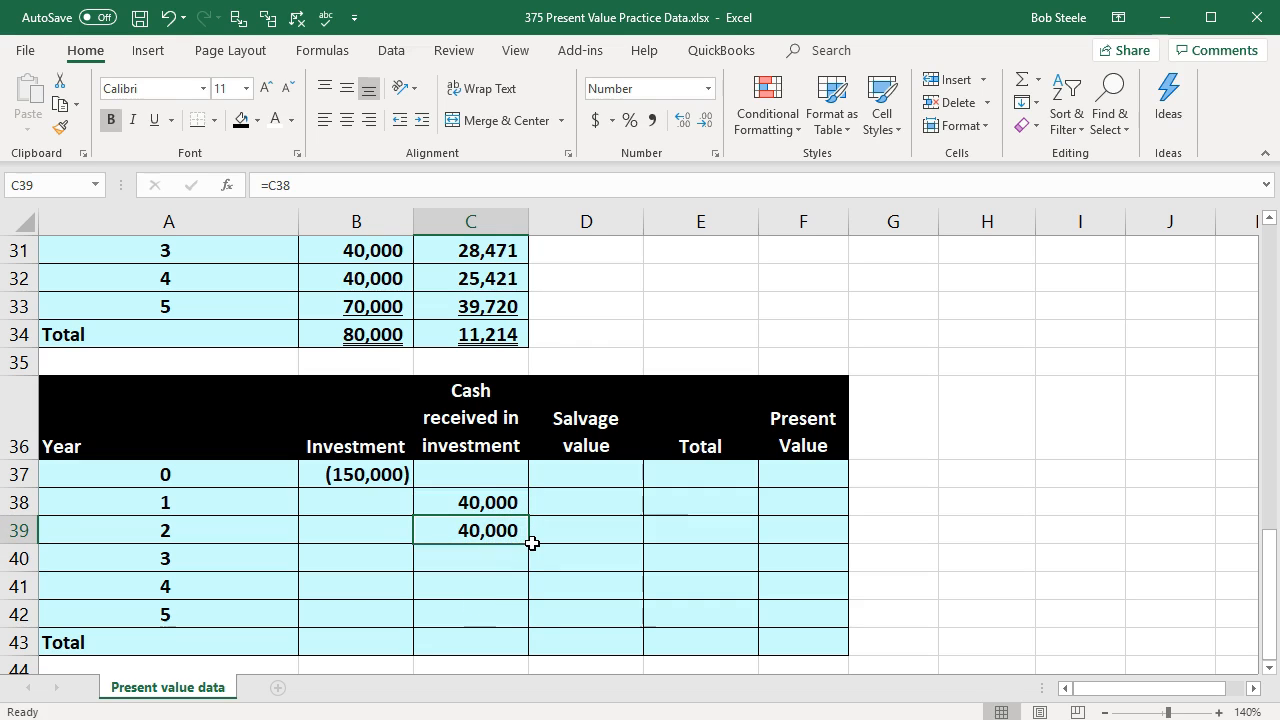
drag(532, 546, 520, 626)
click(495, 611)
double_click(495, 611)
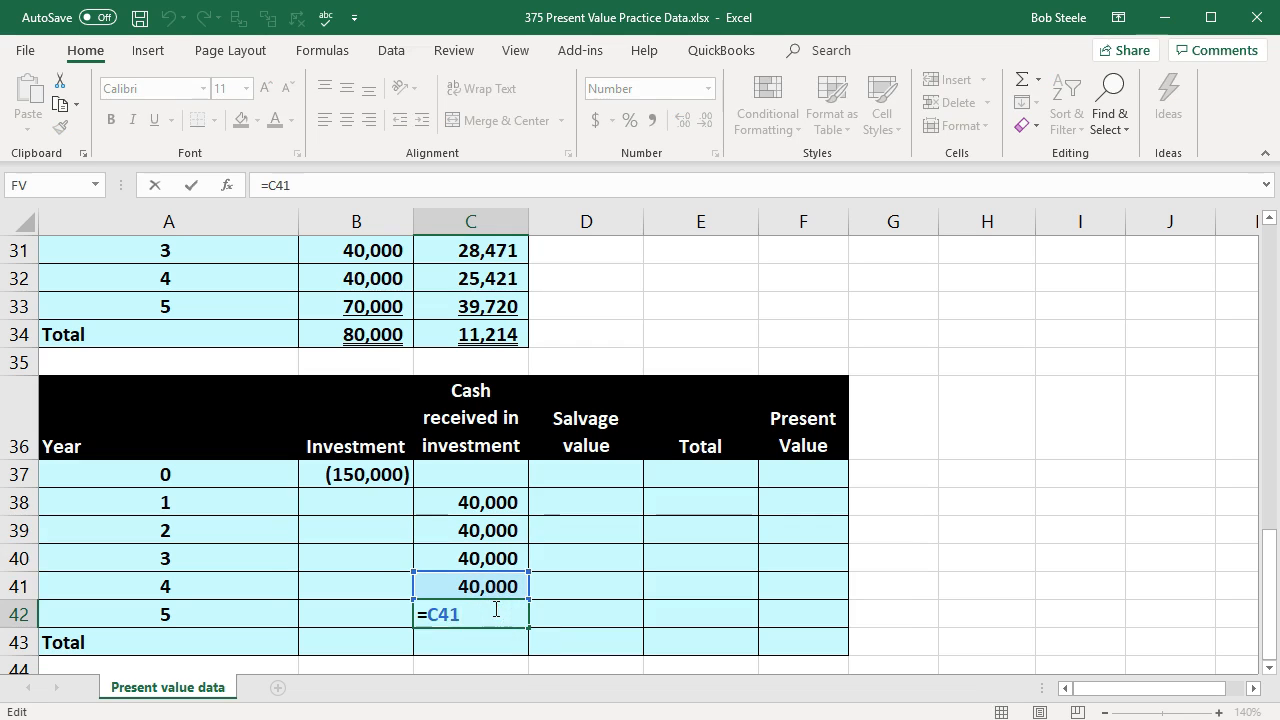
key(Return)
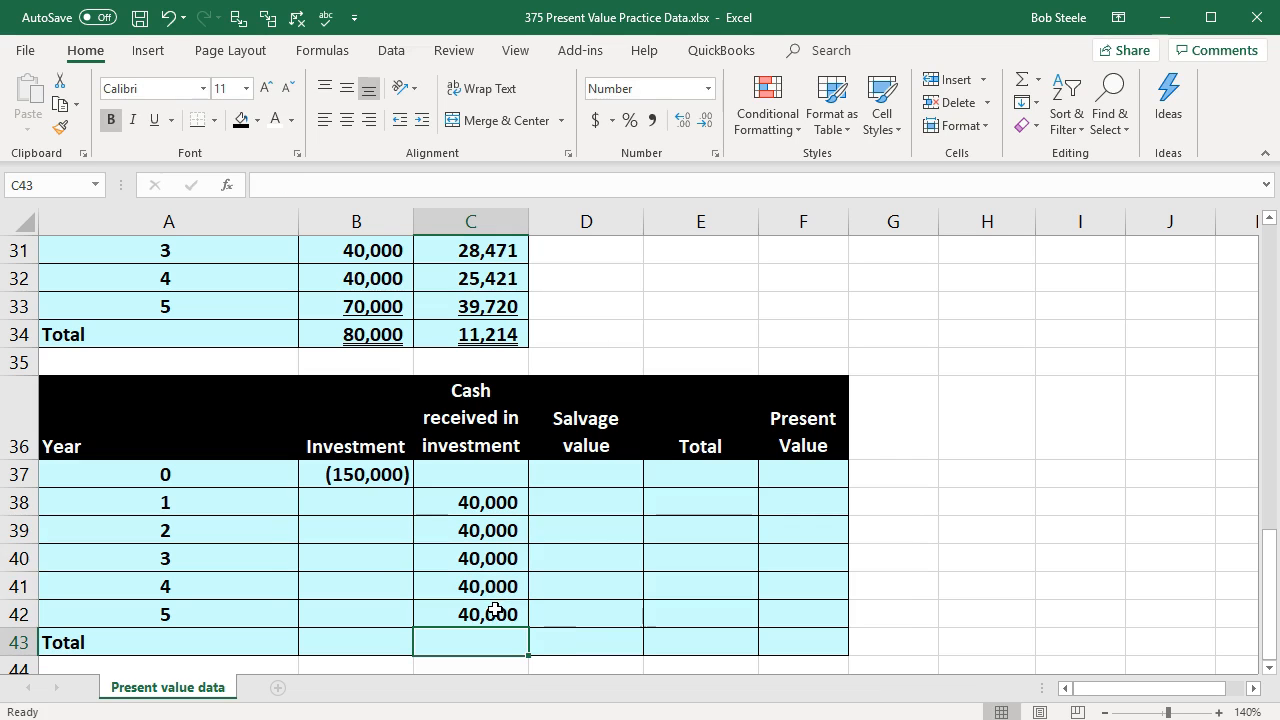
Step: Calculate the year 5 salvage value in D42 as the cash flow in B8 minus the cash received in C42
click(549, 611)
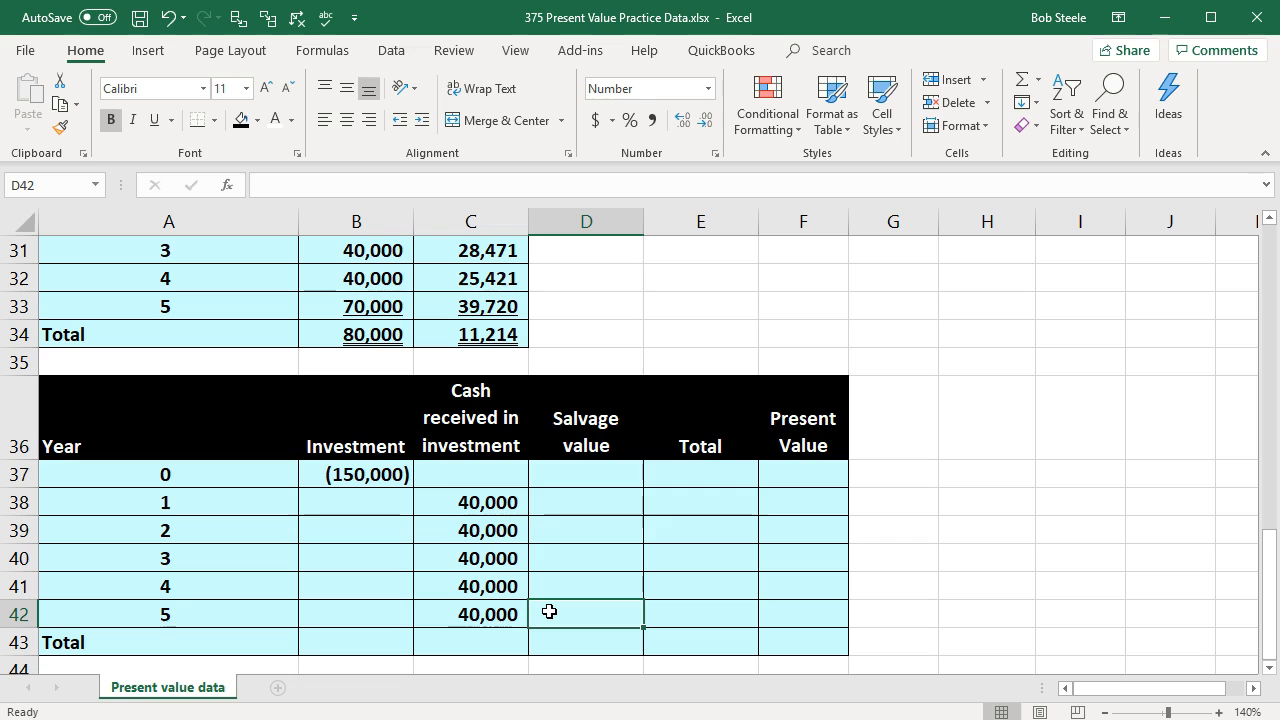
text(=)
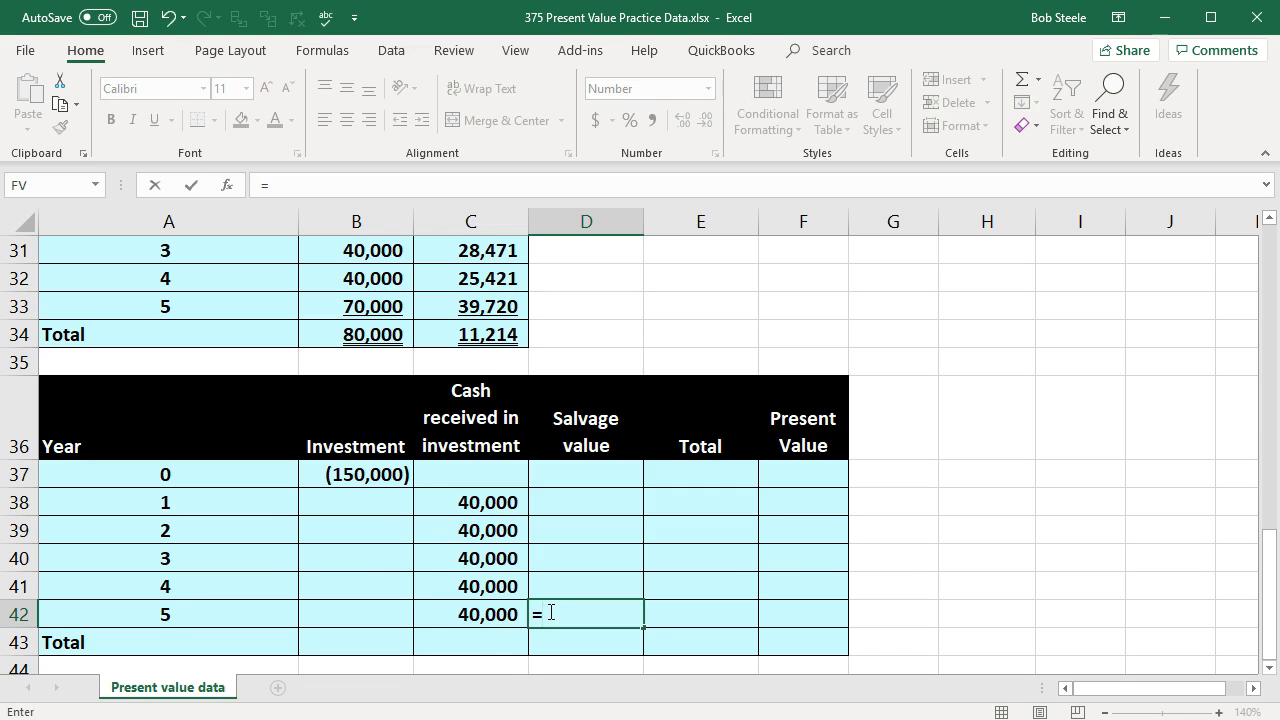
scroll(549, 611, up, 9)
click(374, 363)
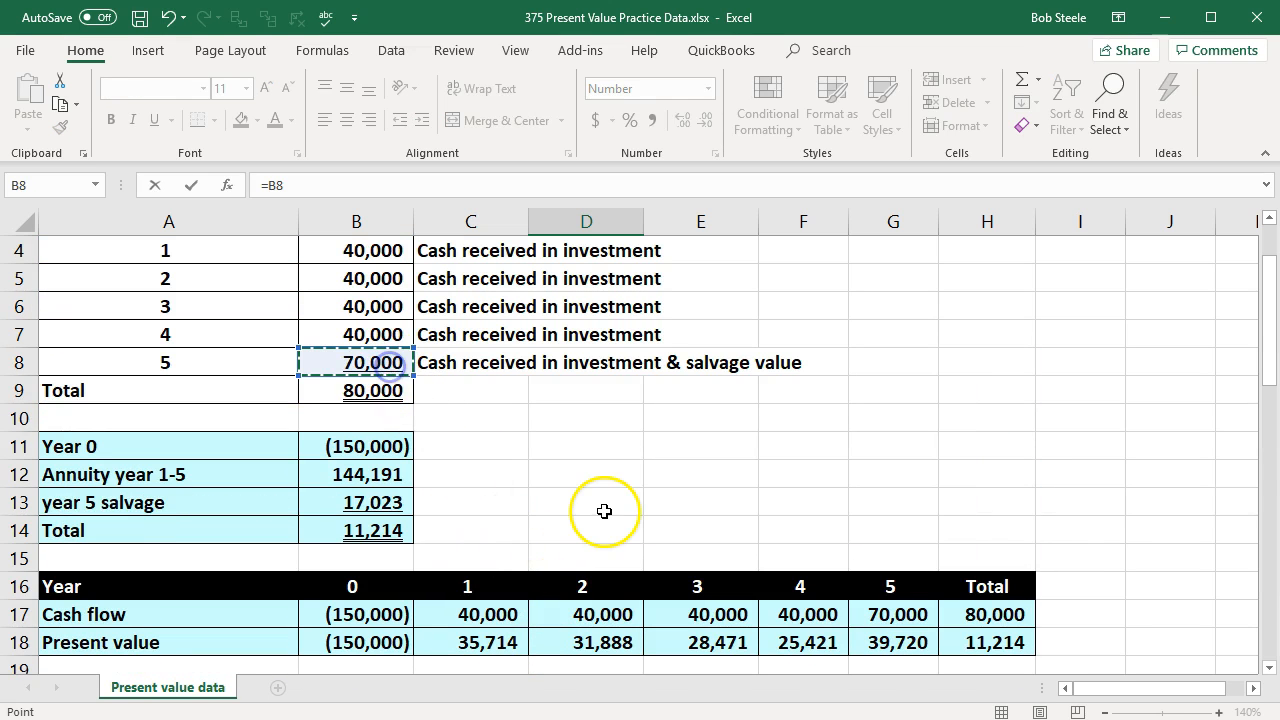
scroll(608, 513, down, 10)
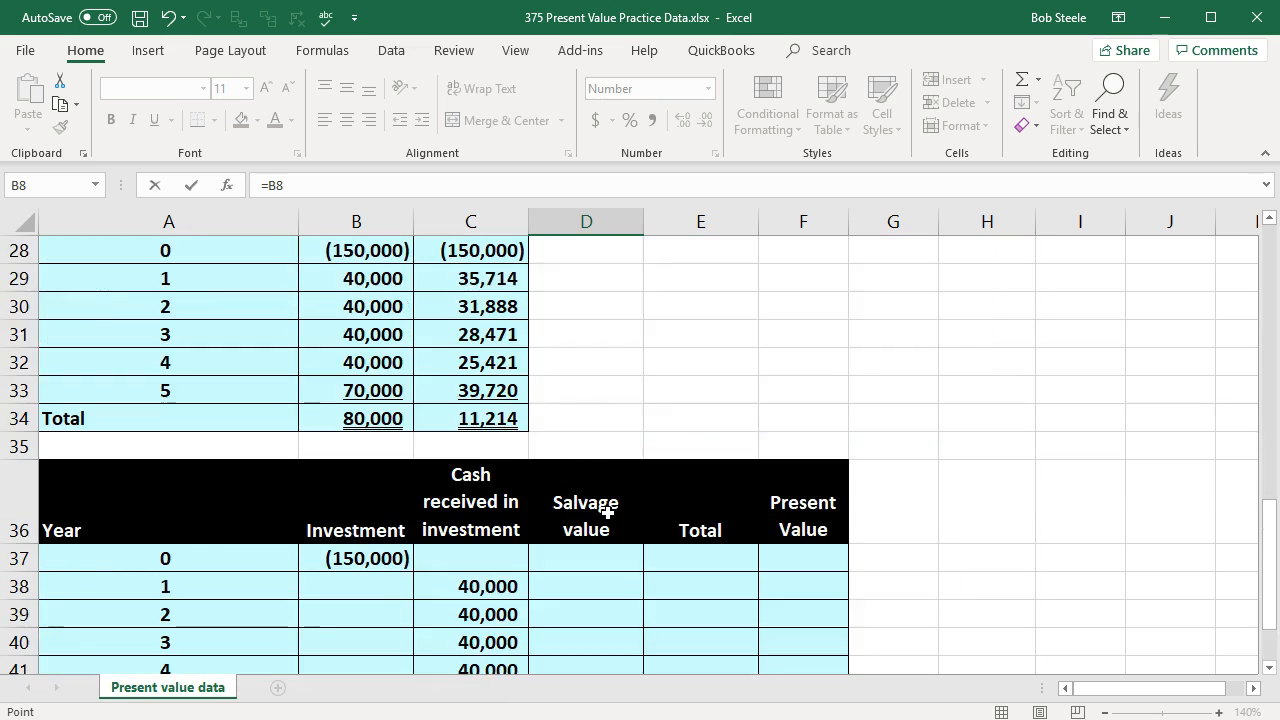
text(-)
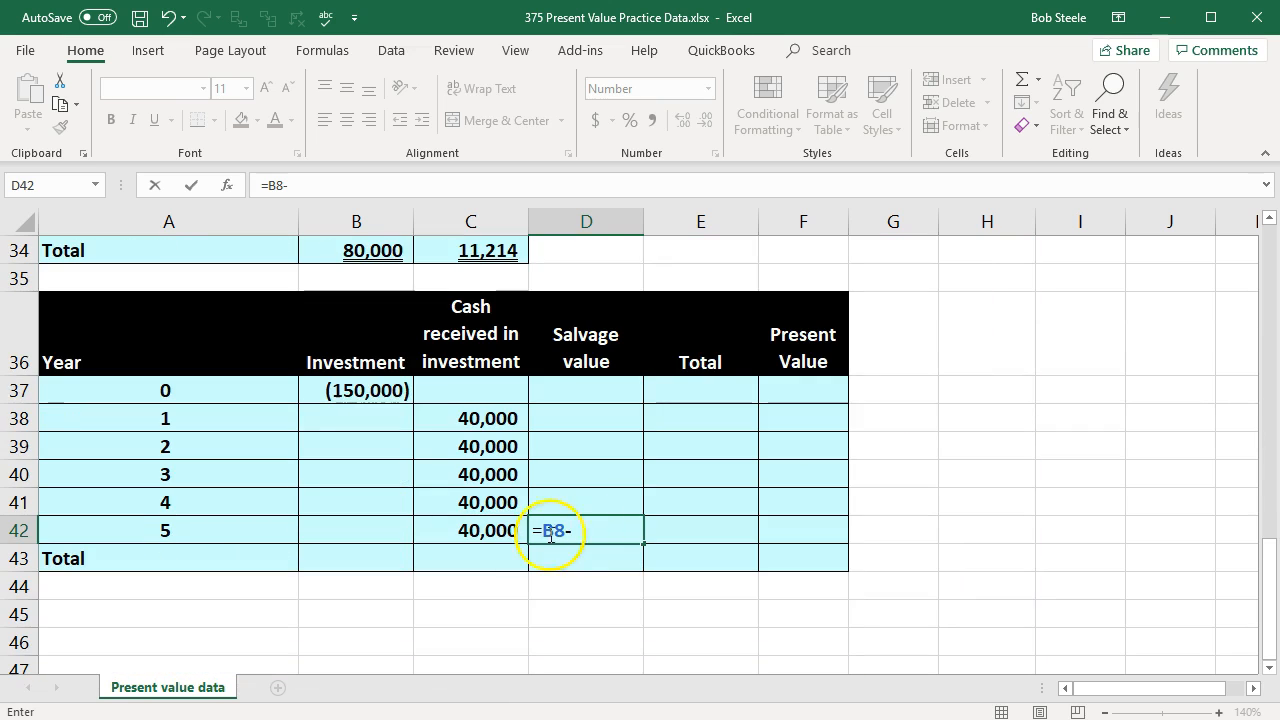
click(500, 530)
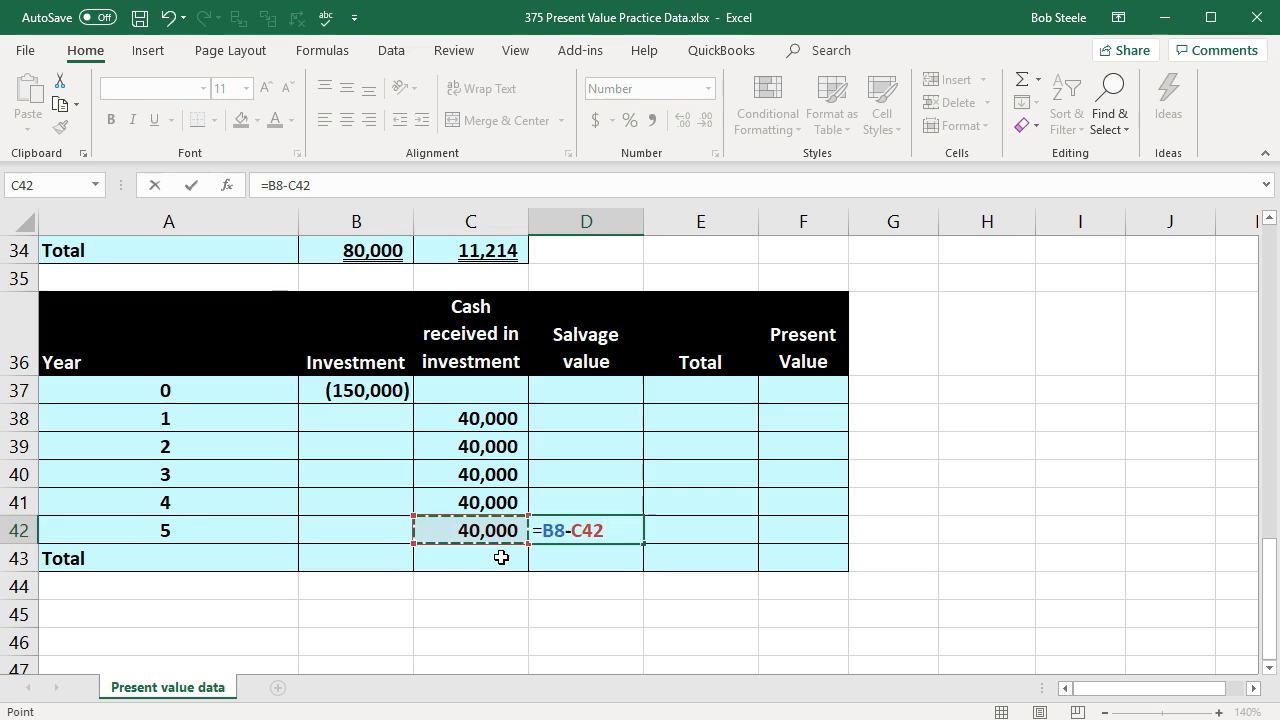
key(Return)
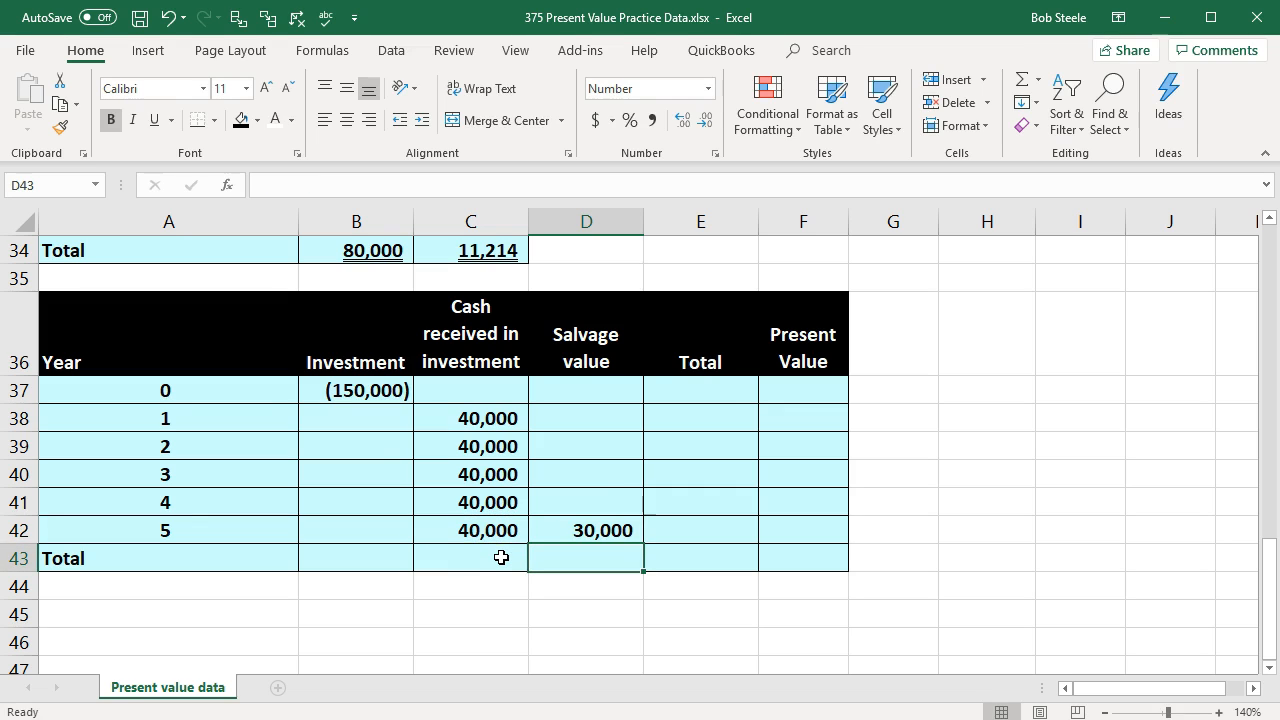
Step: Sum B37:D37 in the year 0 Total cell E37 and copy the formula down through E42
click(670, 395)
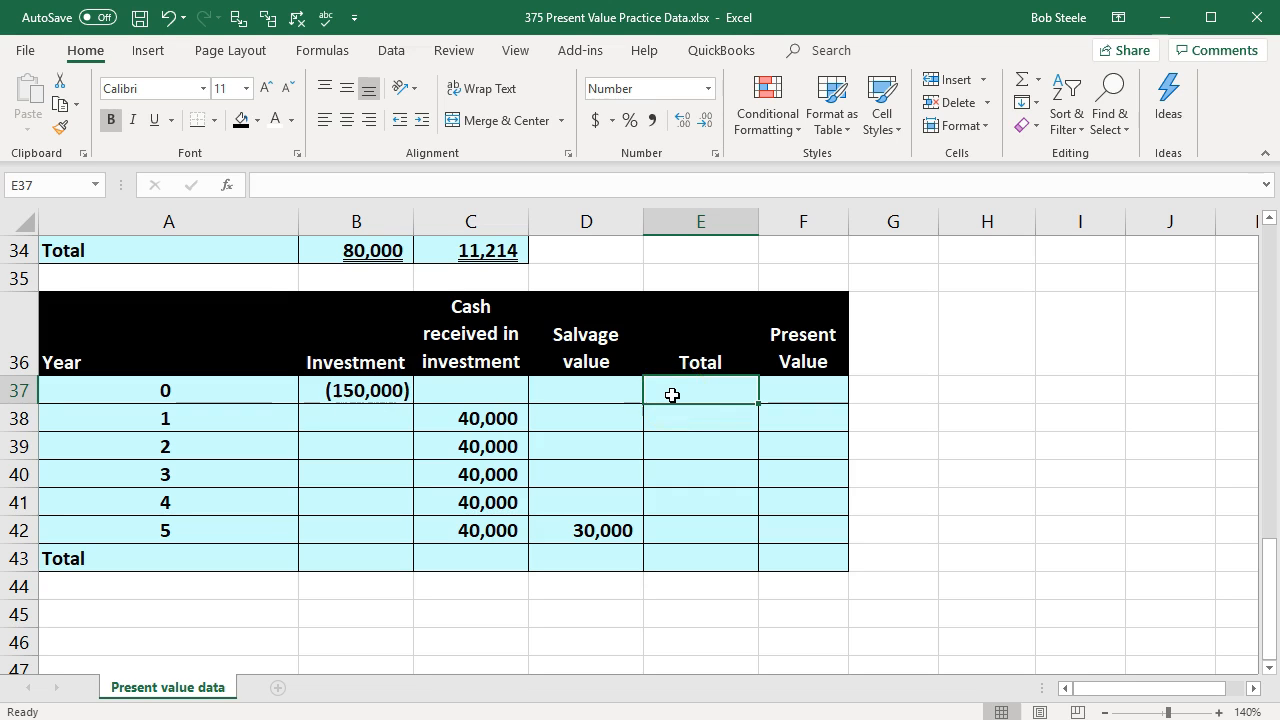
scroll(670, 395, up, 3)
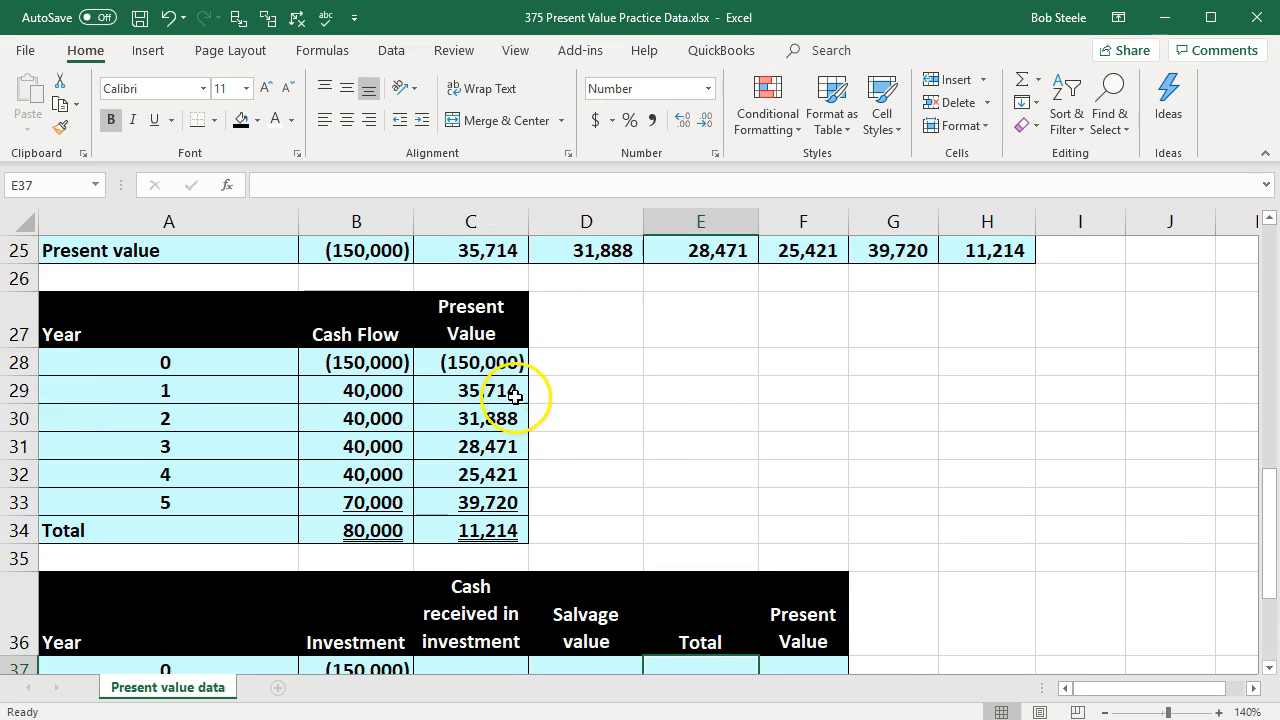
scroll(649, 470, down, 2)
scroll(766, 577, down, 1)
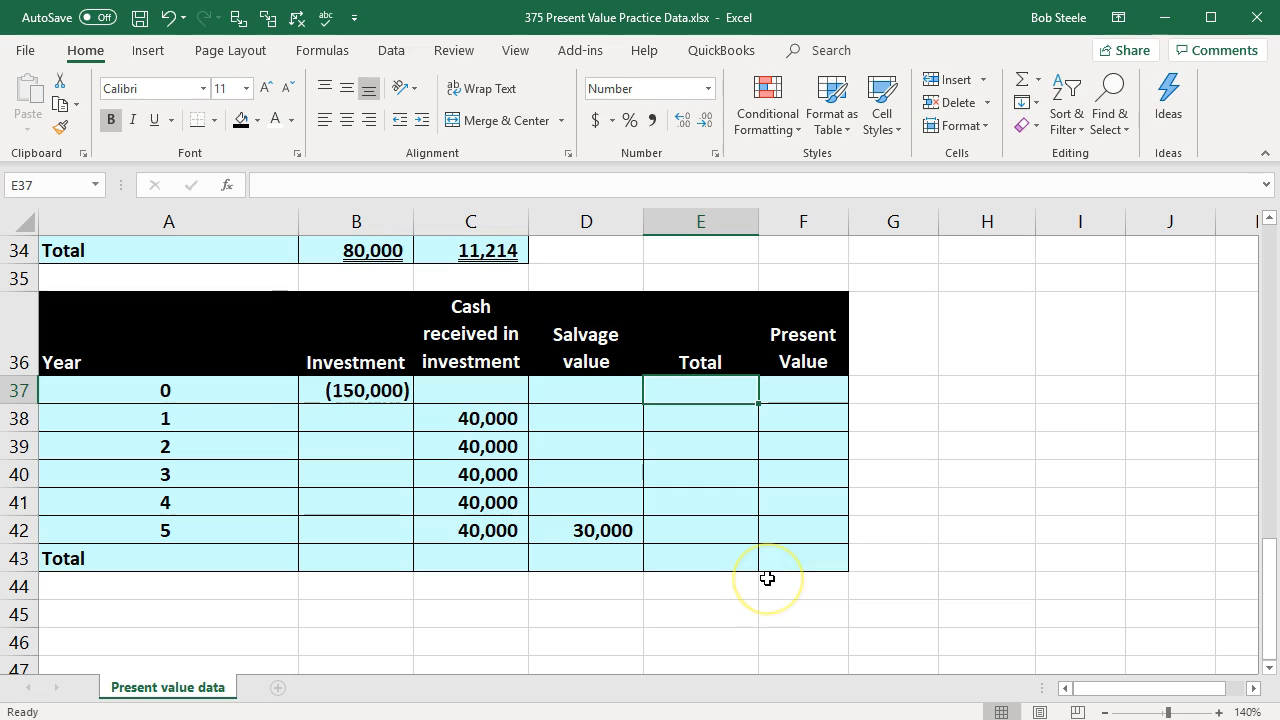
text(=sum()
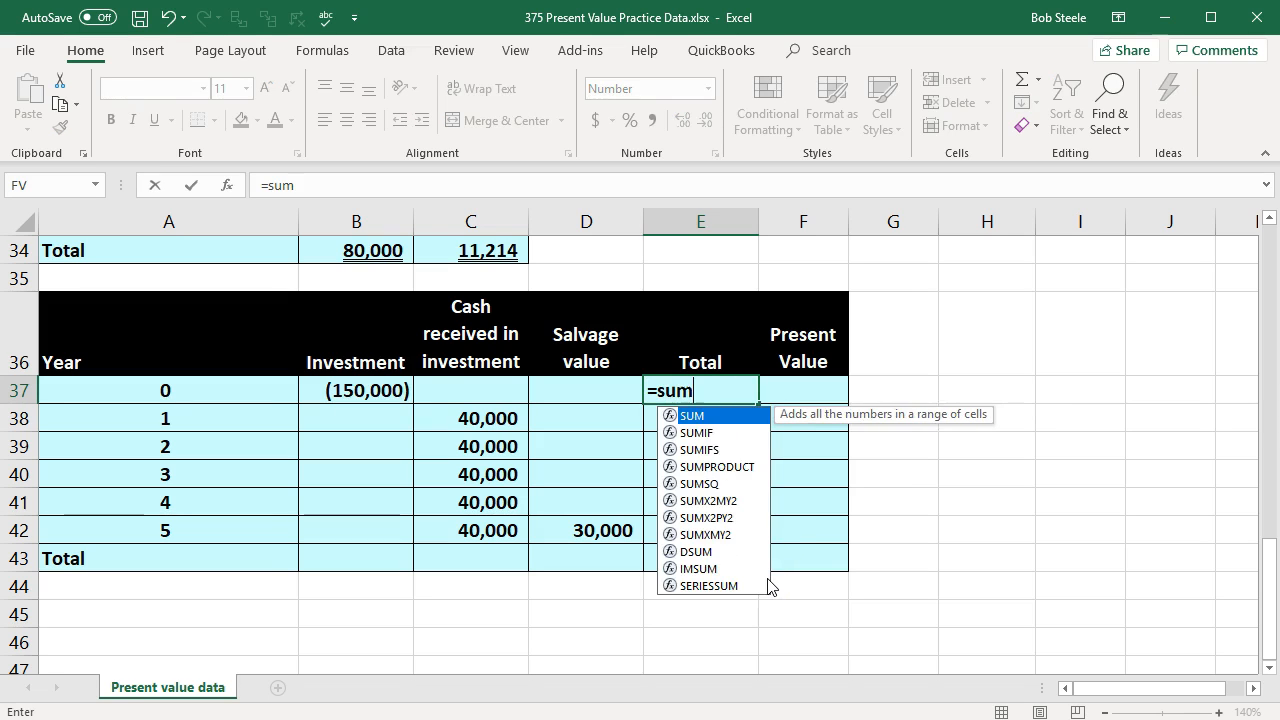
key(Left)
key(Left)
key(Left)
key(shift+Right)
key(shift+Right)
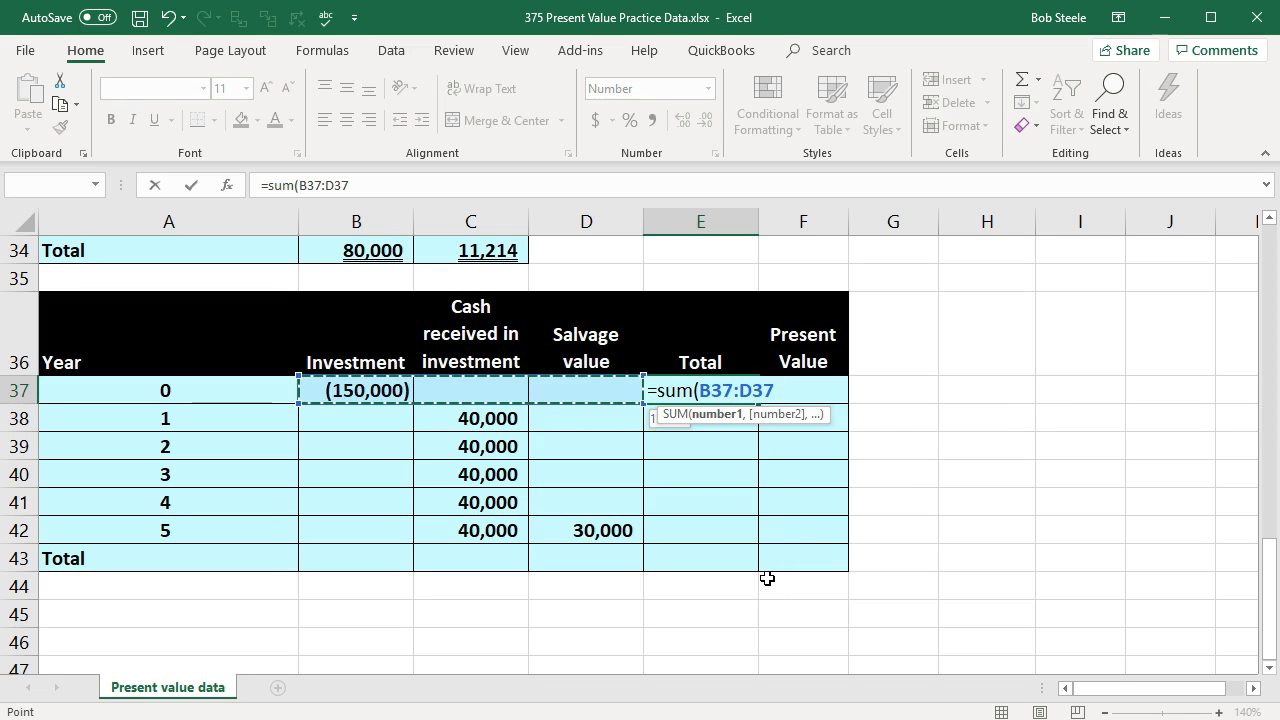
key(Return)
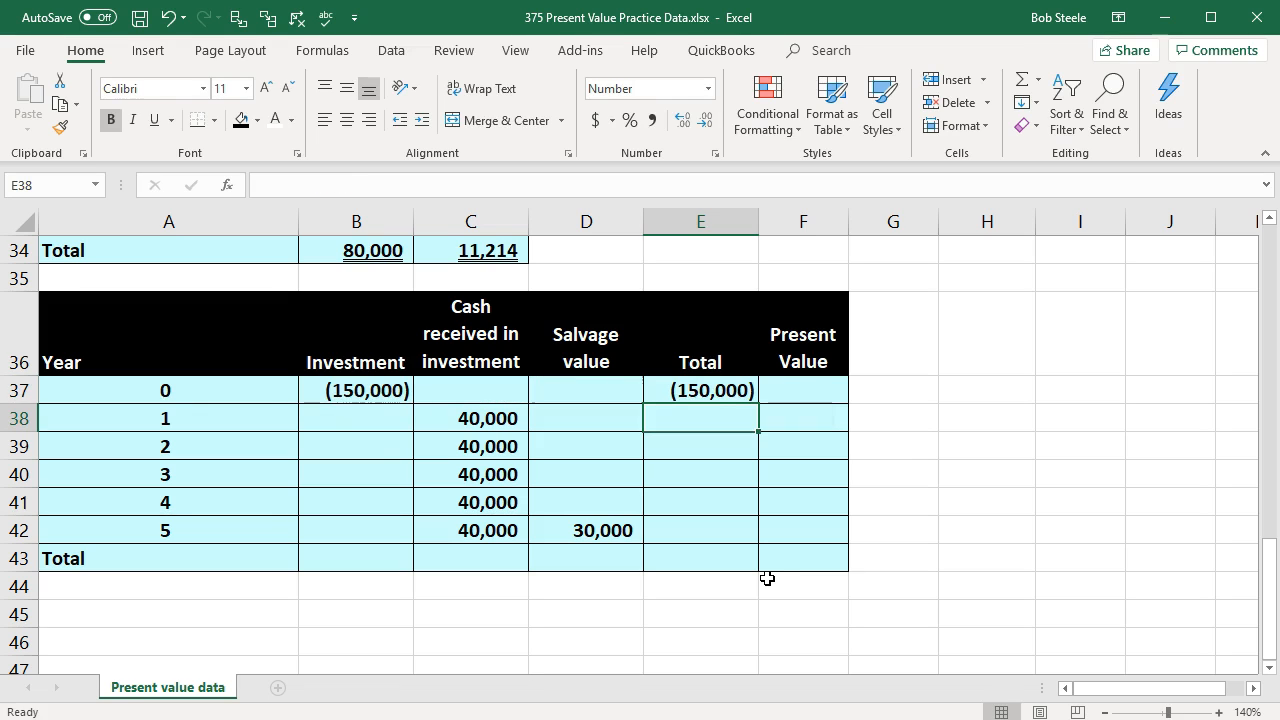
click(731, 391)
drag(756, 405, 748, 536)
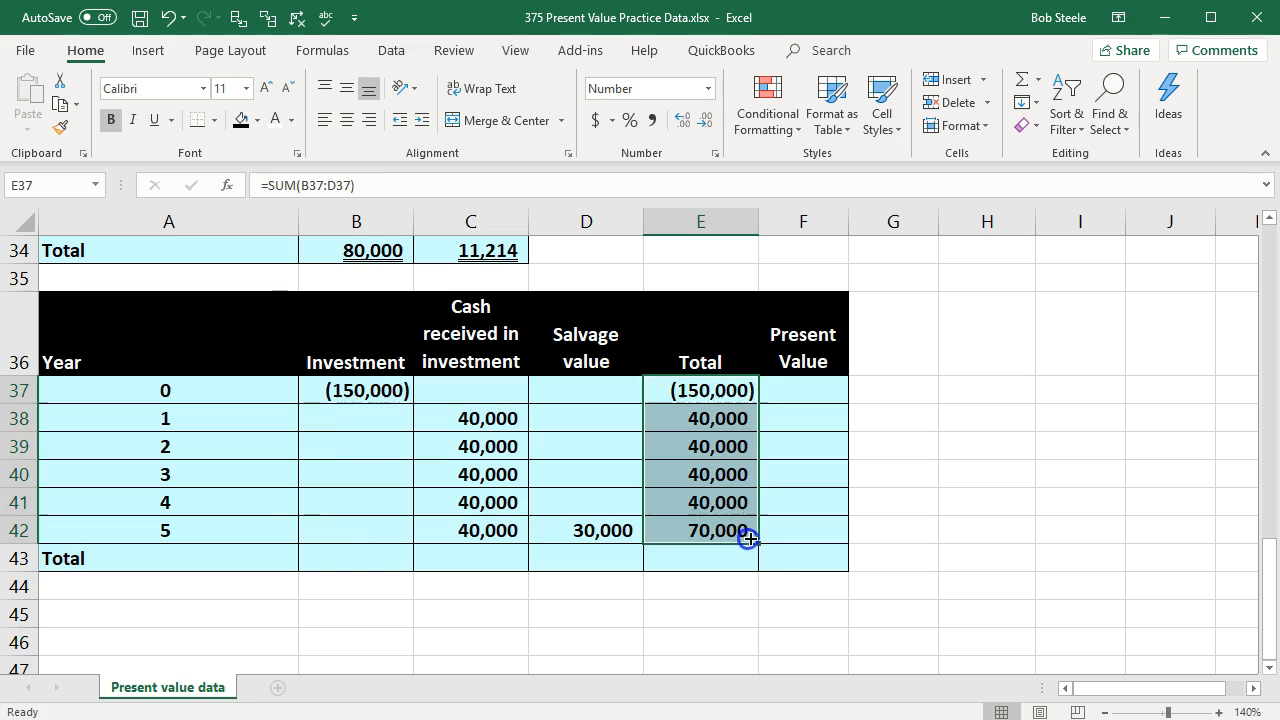
click(706, 618)
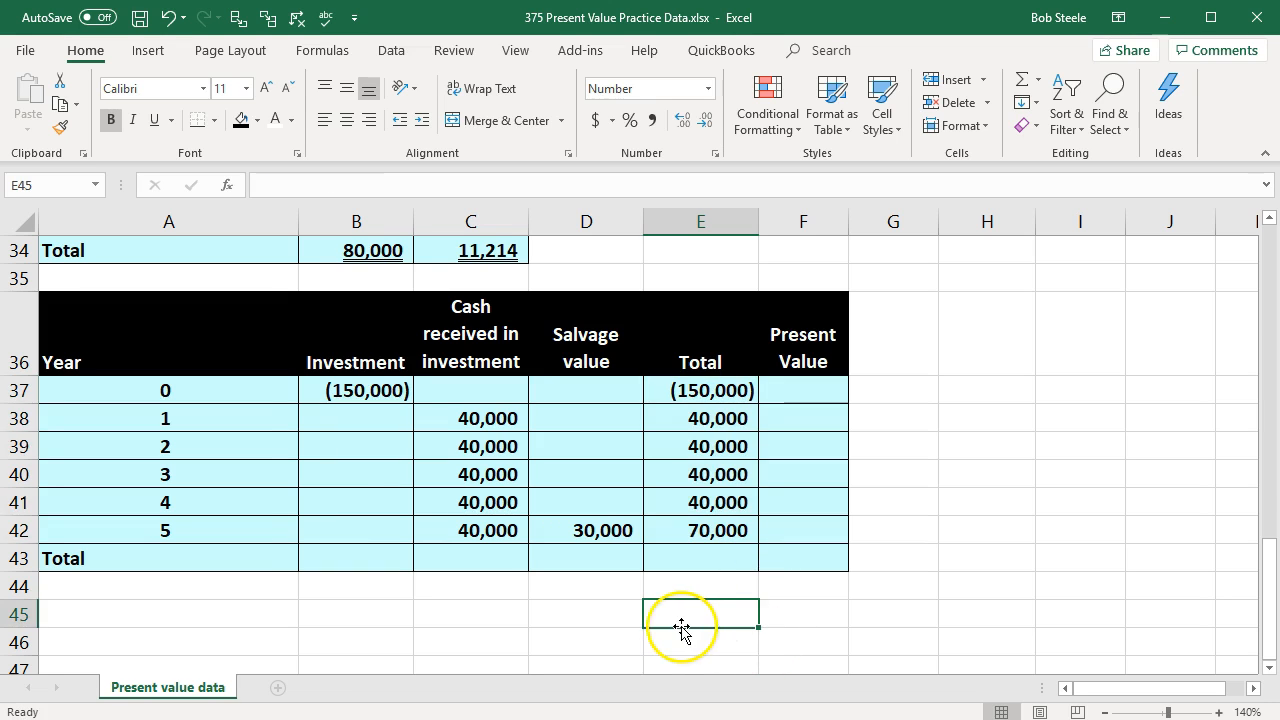
Step: Compare the yearly totals in E37:E42 with the cash flows in B28:B33 and review the cash flow type headings in row 36
scroll(680, 620, up, 3)
drag(381, 362, 366, 493)
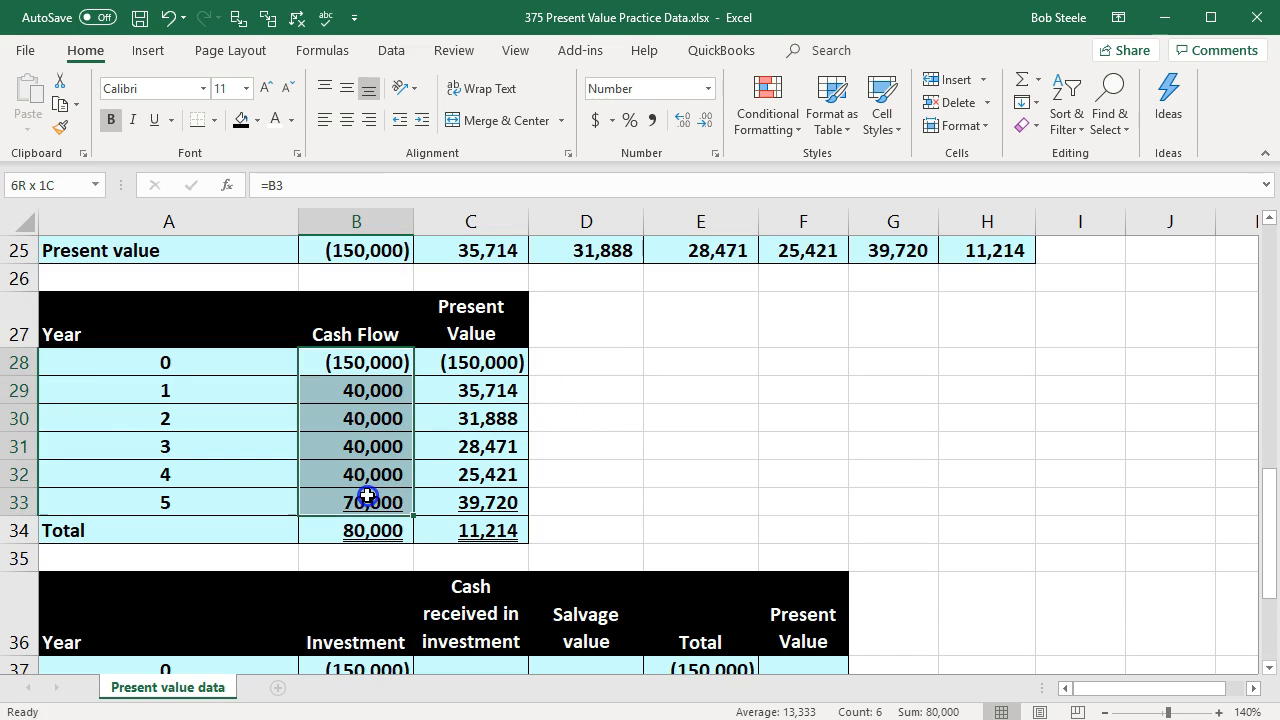
scroll(560, 491, down, 3)
drag(714, 398, 710, 522)
click(788, 394)
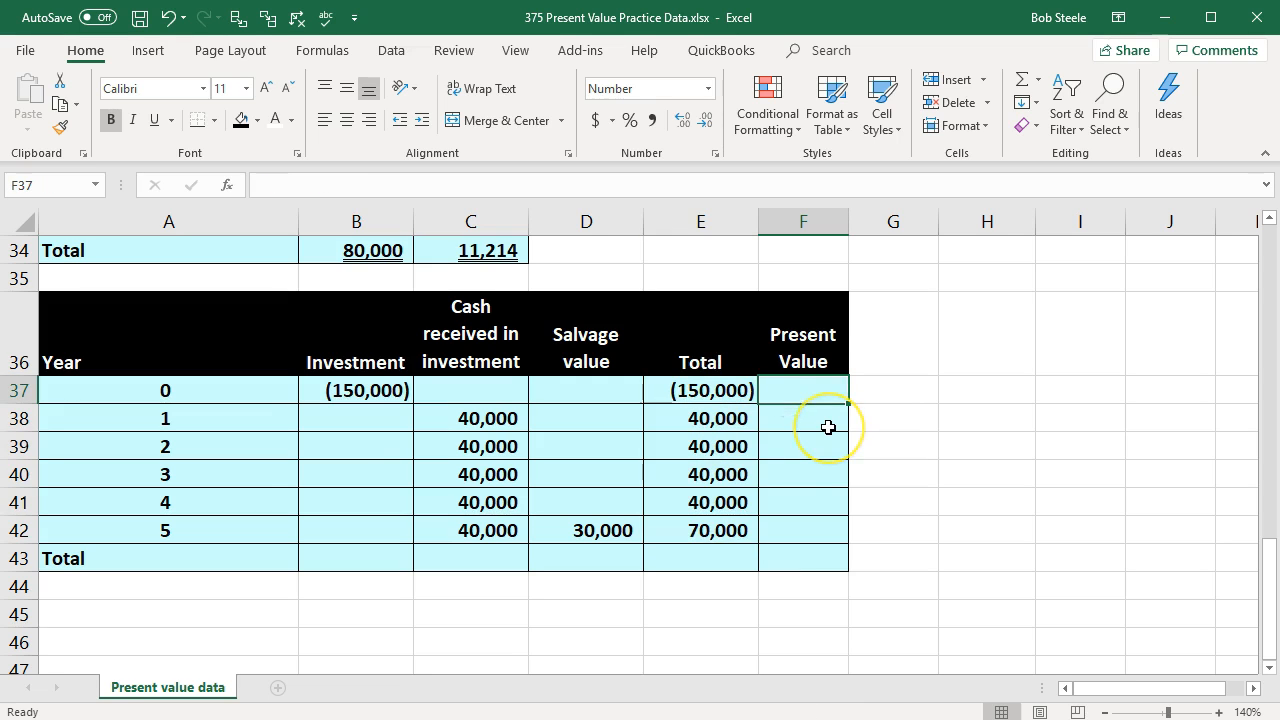
click(344, 355)
key(Right)
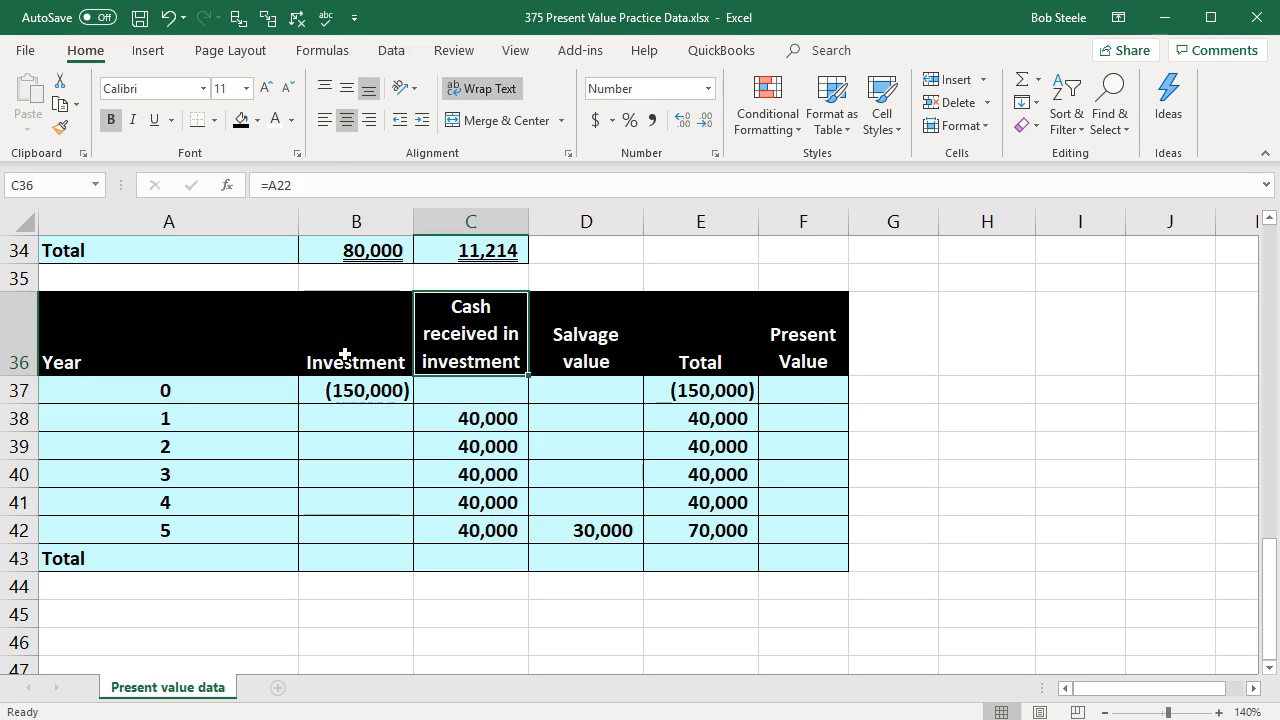
key(Right)
Step: Sum the Investment column B37:B42 in B43 and copy the formula across the Total row through E43
key(Down)
key(Down)
key(Down)
key(Down)
key(Down)
key(Down)
key(Down)
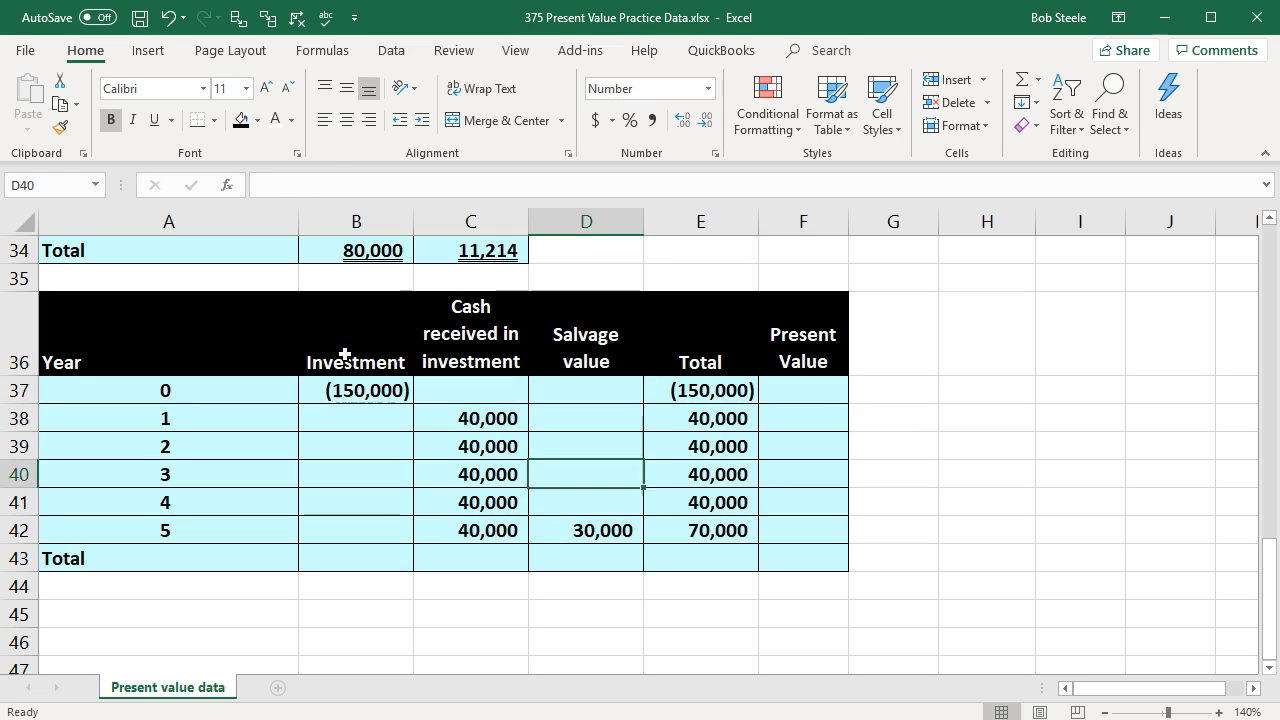
key(Left)
key(Left)
text(=)
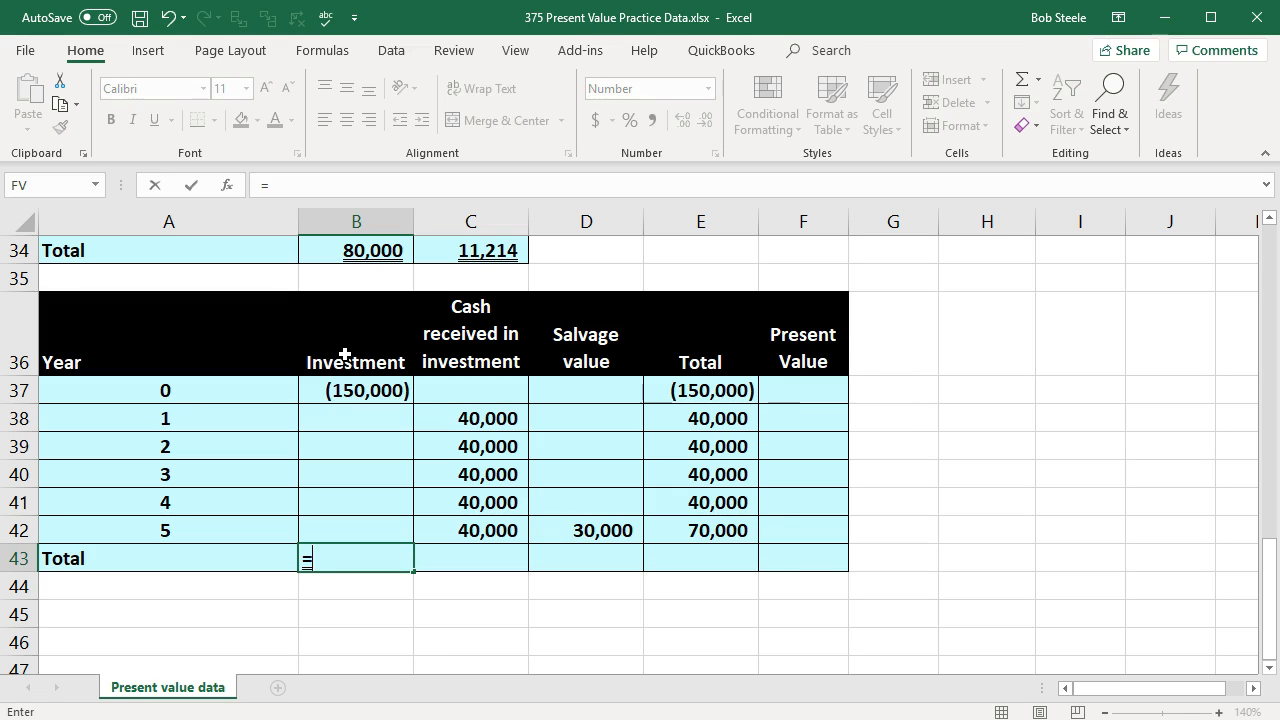
text(ayn*)
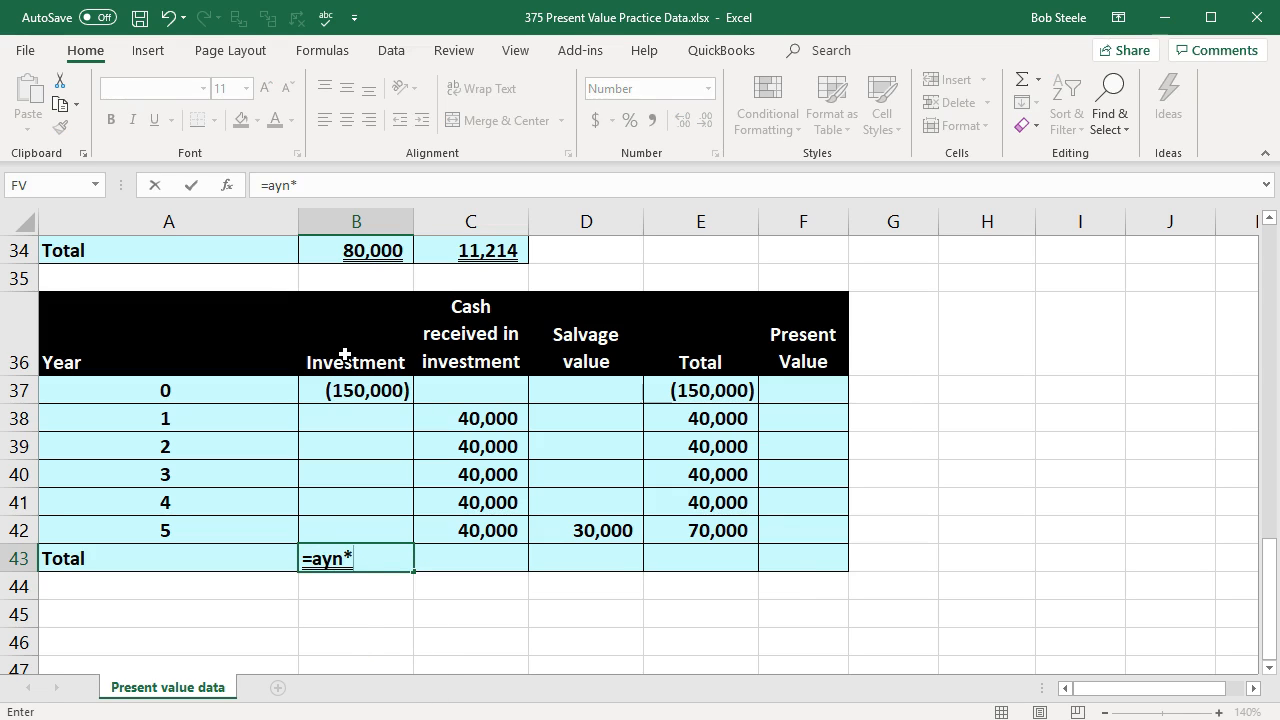
key(BackSpace)
key(BackSpace)
key(BackSpace)
key(BackSpace)
text(sum)
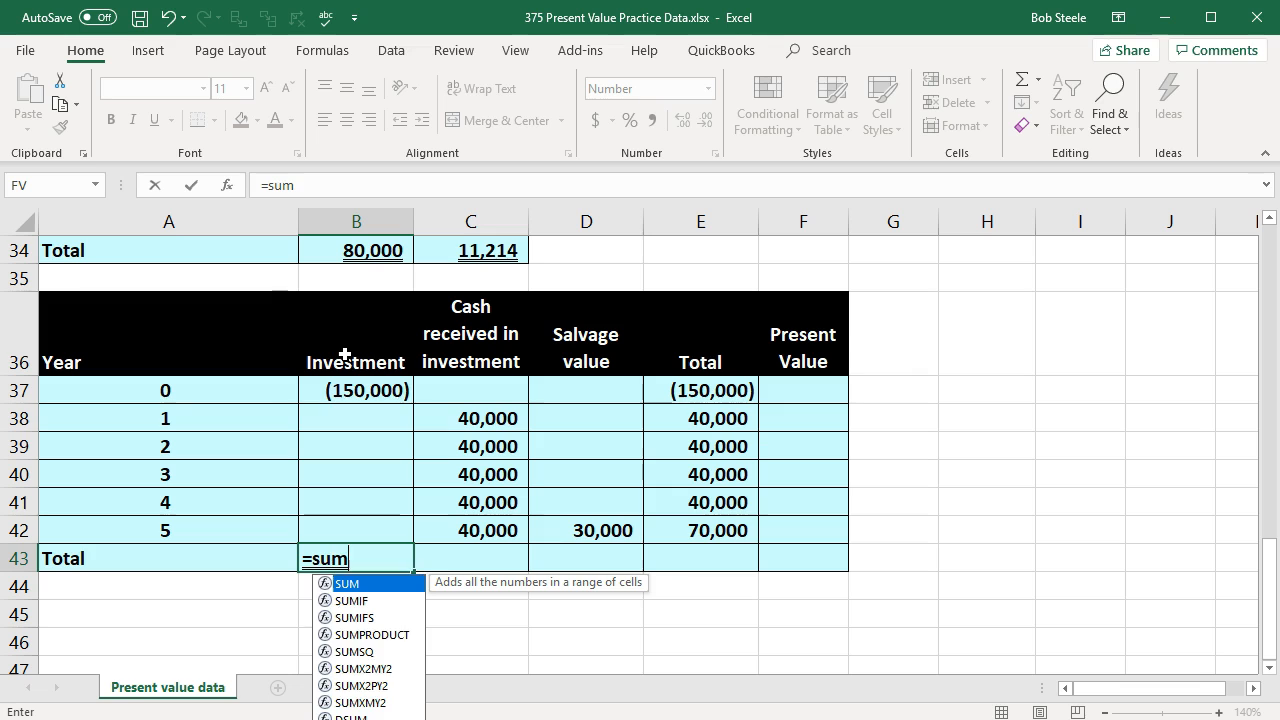
text(()
key(Up)
key(shift+Up)
key(shift+Up)
key(shift+Up)
key(shift+Up)
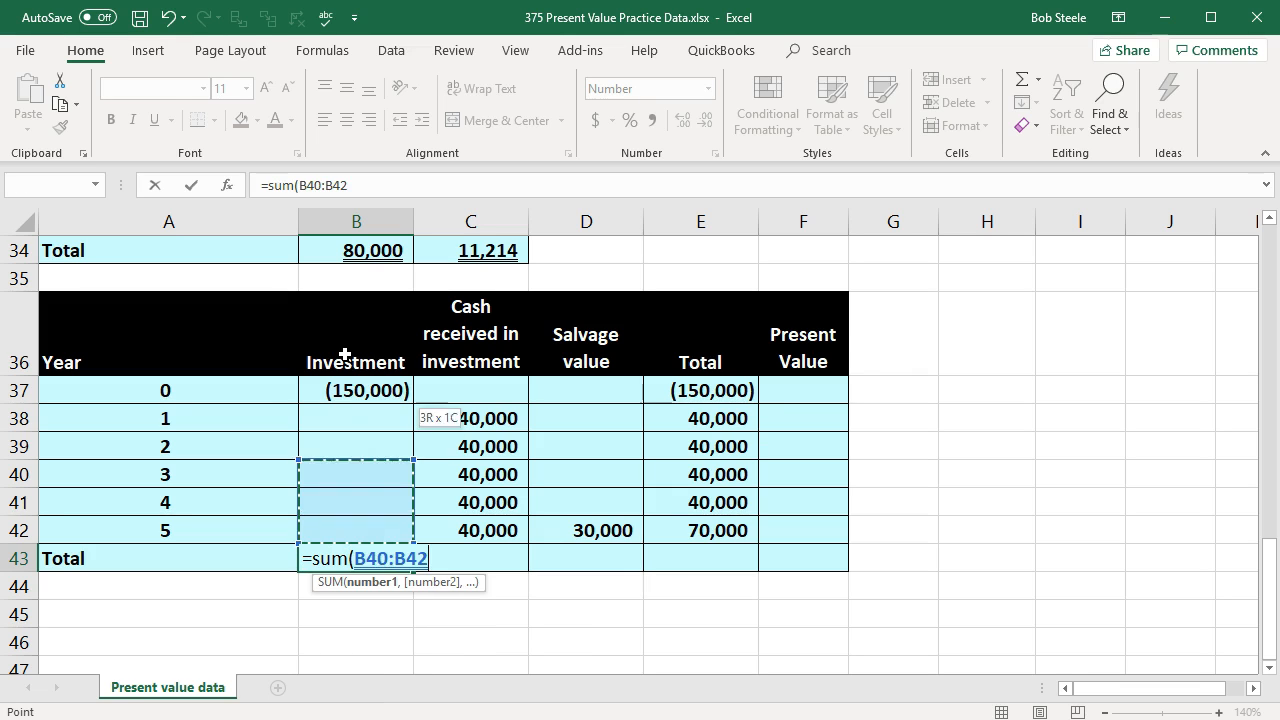
key(shift+Up)
key(Return)
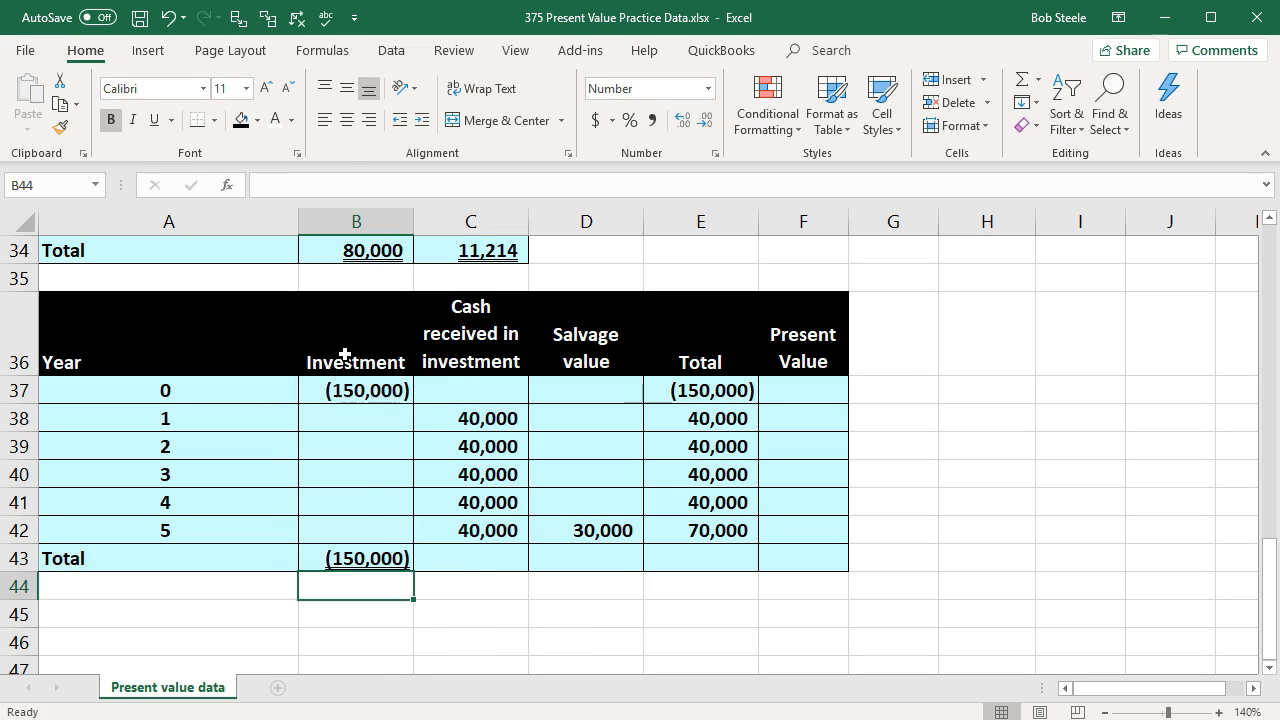
click(398, 548)
drag(412, 567, 702, 561)
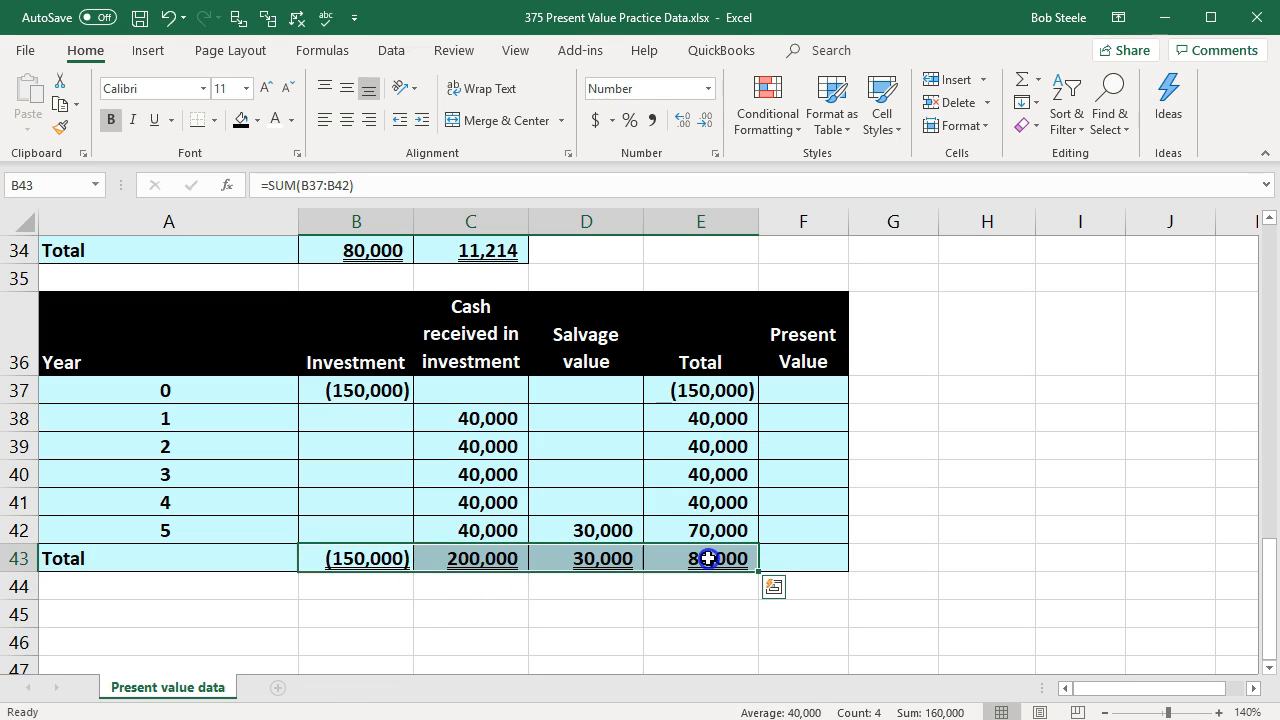
Step: Link the year 0 present value in F37 to the total in E37 and widen column F slightly
click(784, 394)
text(-pv)
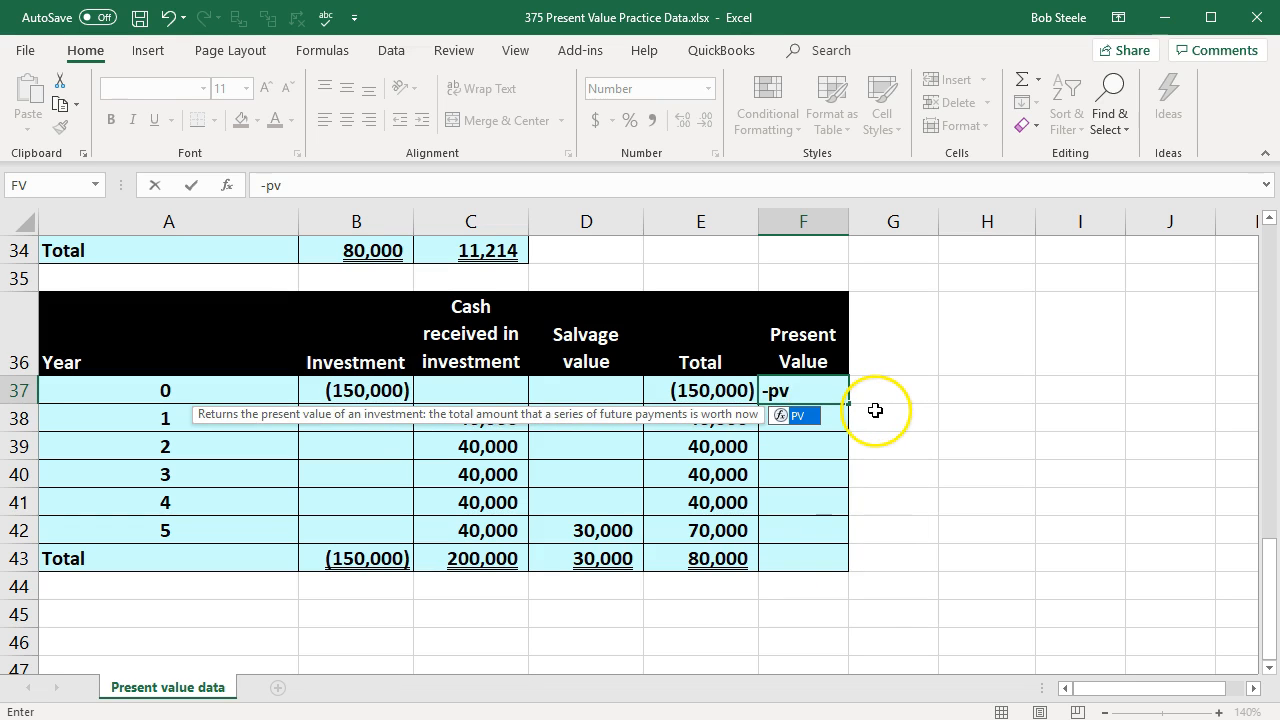
key(BackSpace)
key(BackSpace)
key(BackSpace)
text(=)
key(Left)
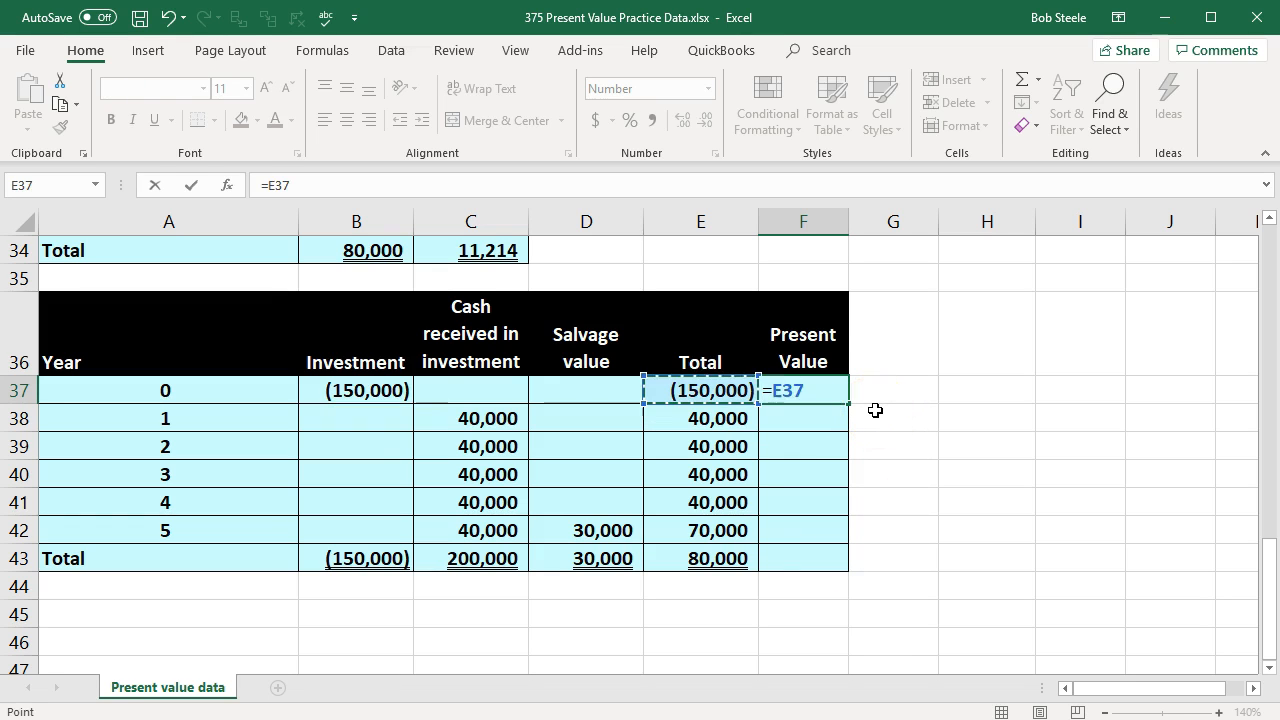
key(Return)
drag(848, 222, 853, 222)
Step: Calculate the year 1 present value in F38 with the formula -PV(B1,A38,0,E38)
text(-)
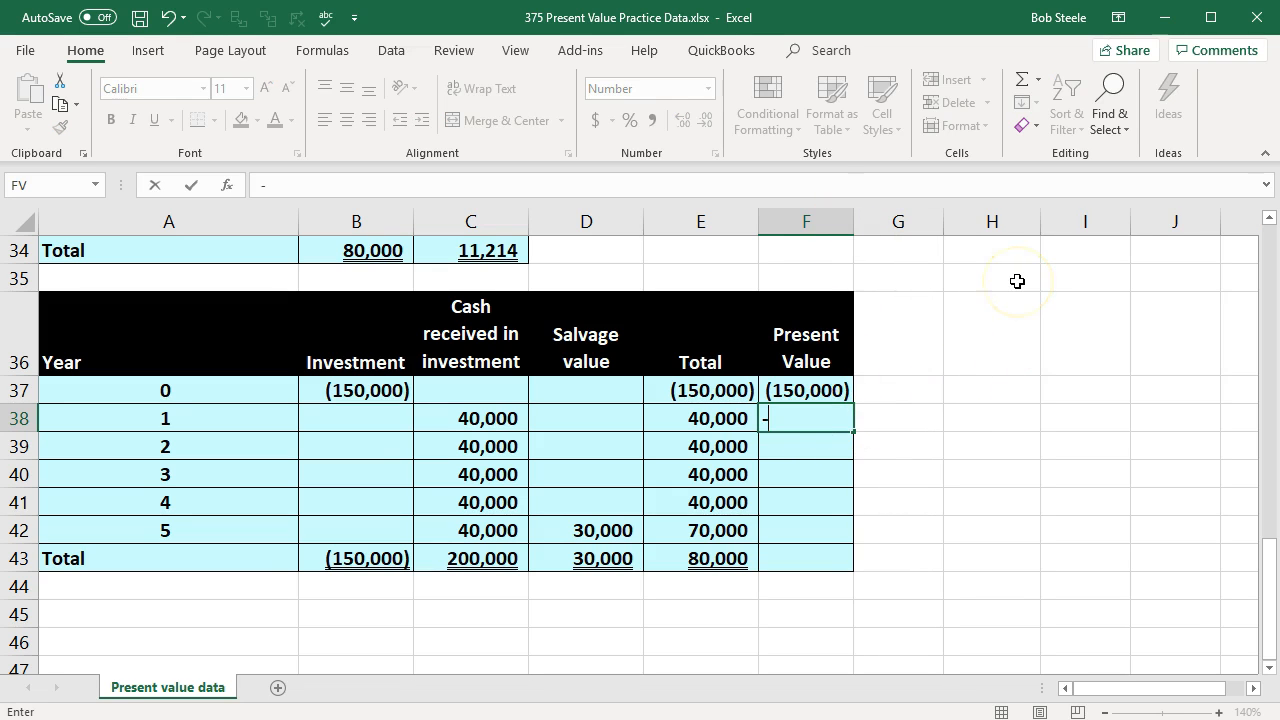
text(pv)
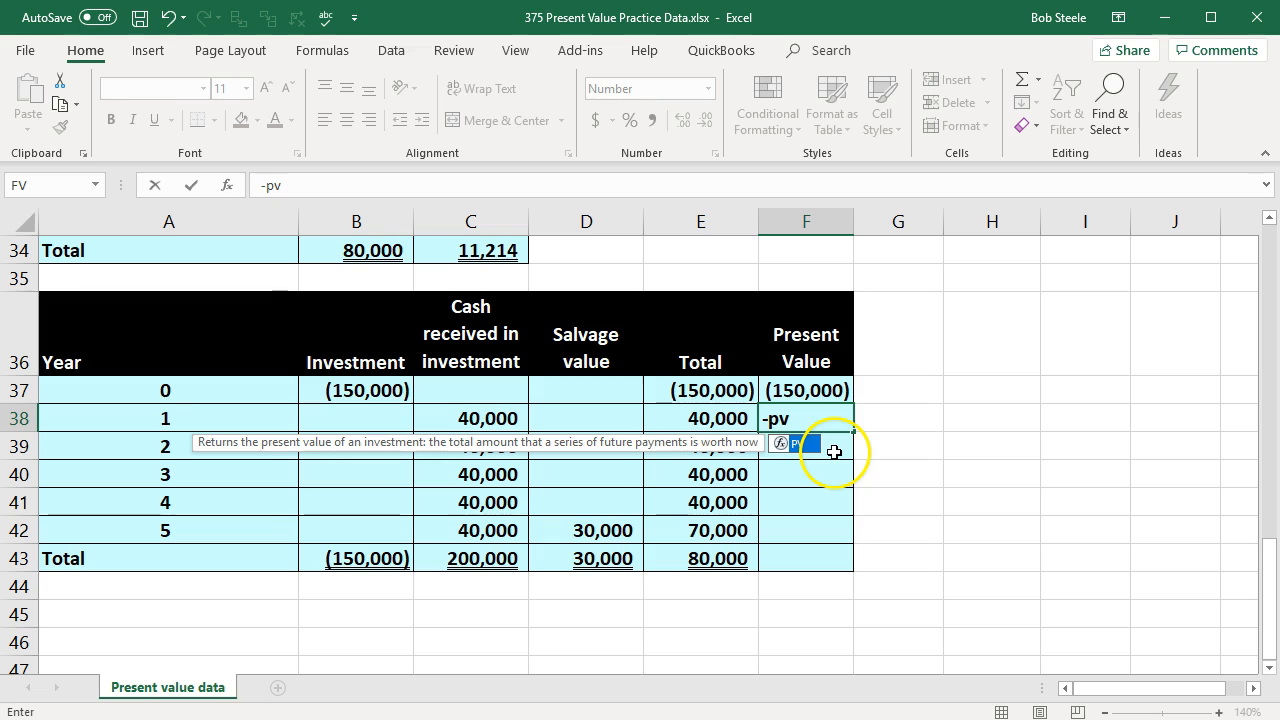
double_click(801, 445)
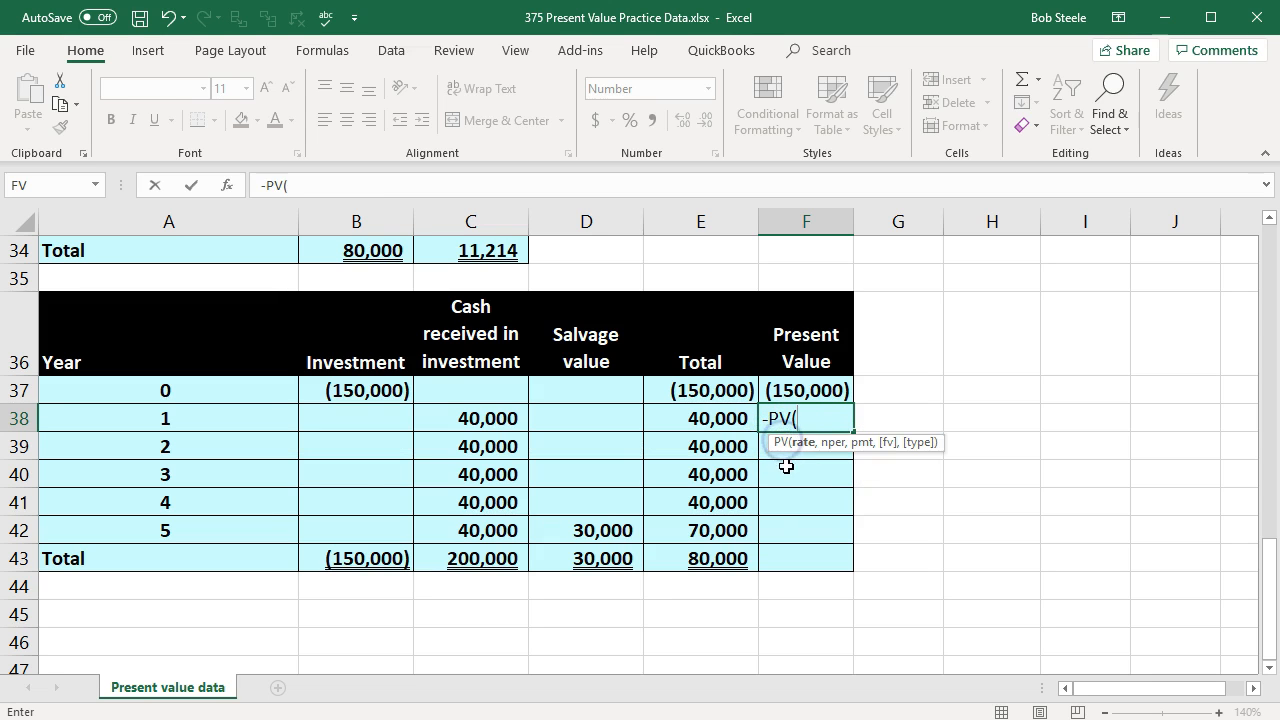
scroll(637, 561, up, 11)
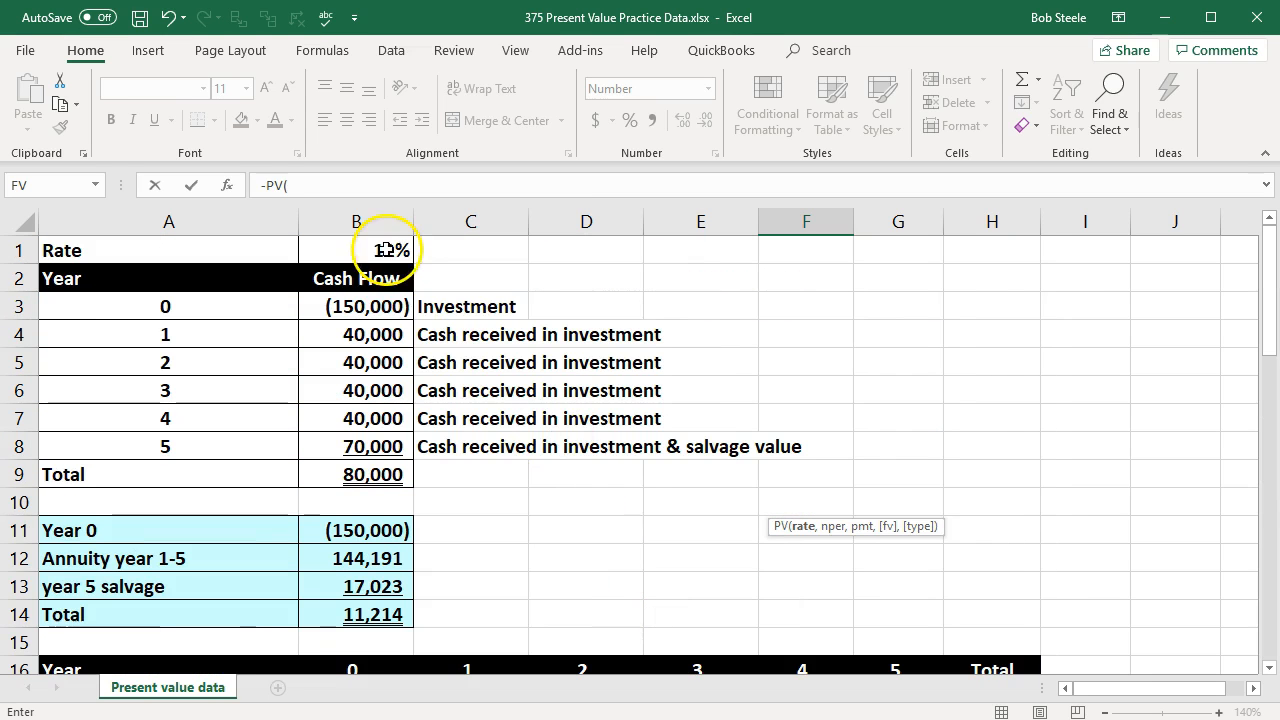
click(375, 248)
scroll(529, 531, down, 1)
scroll(529, 531, down, 9)
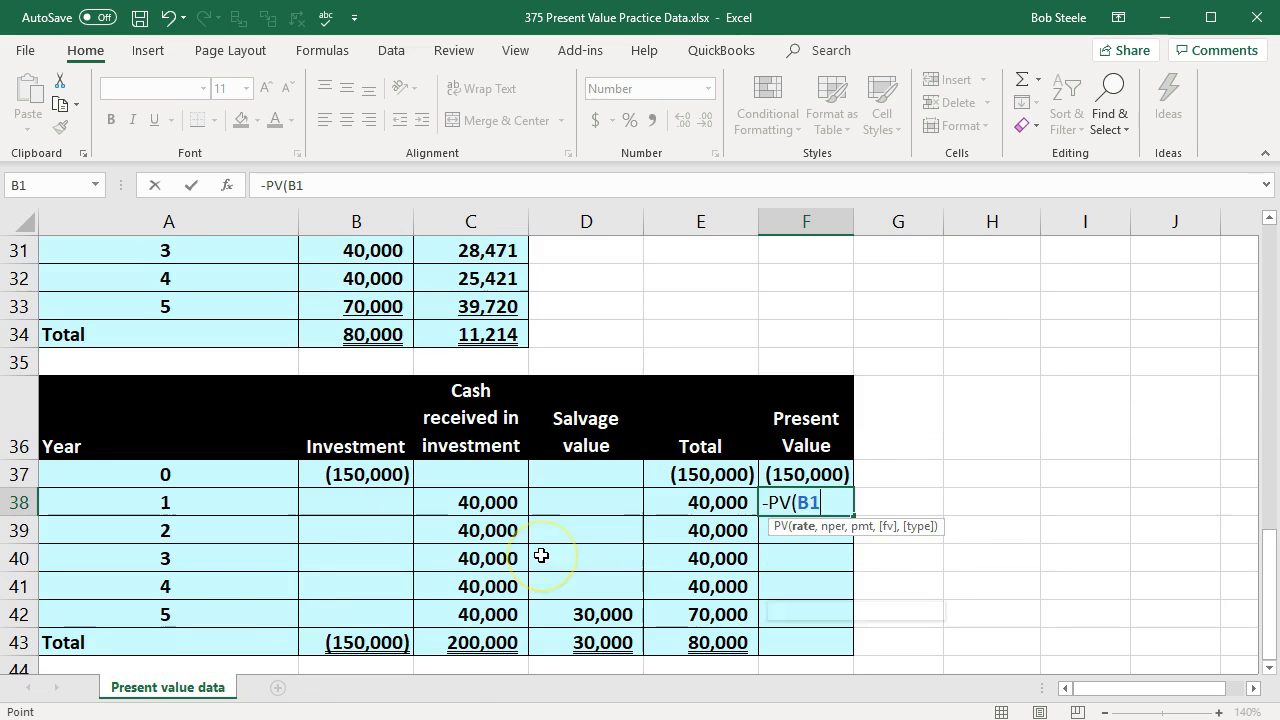
text(,)
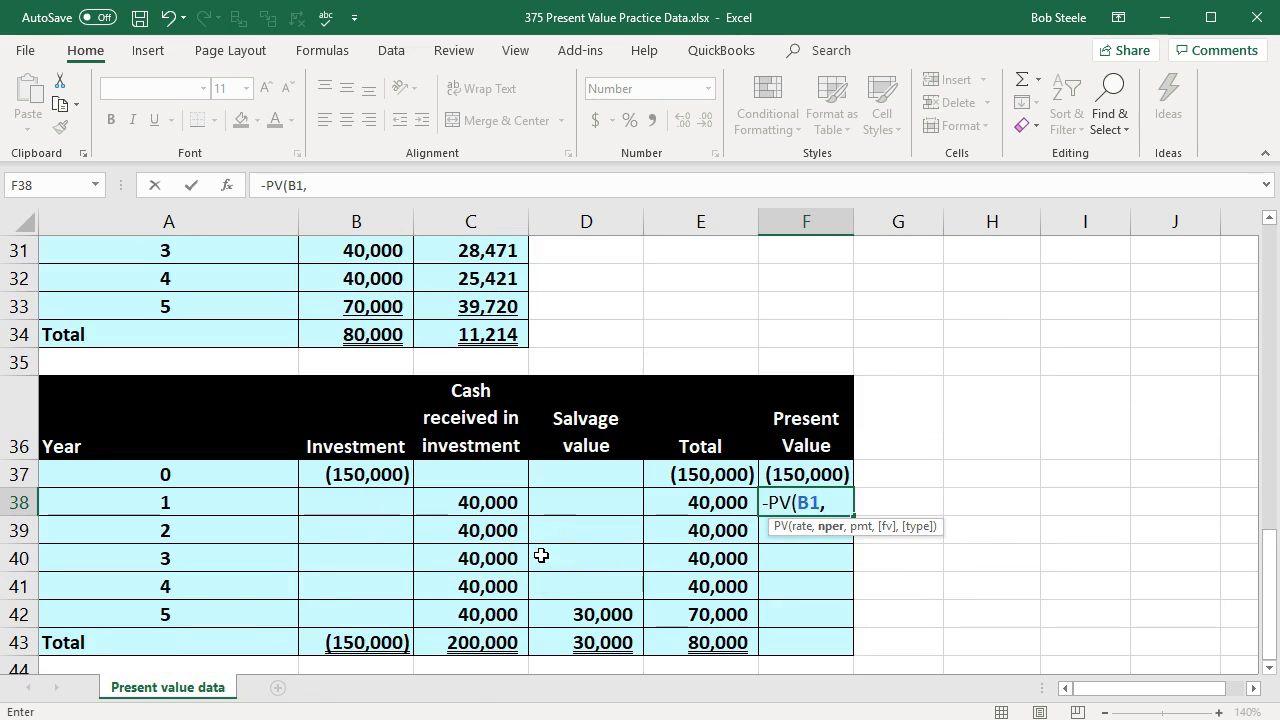
click(226, 504)
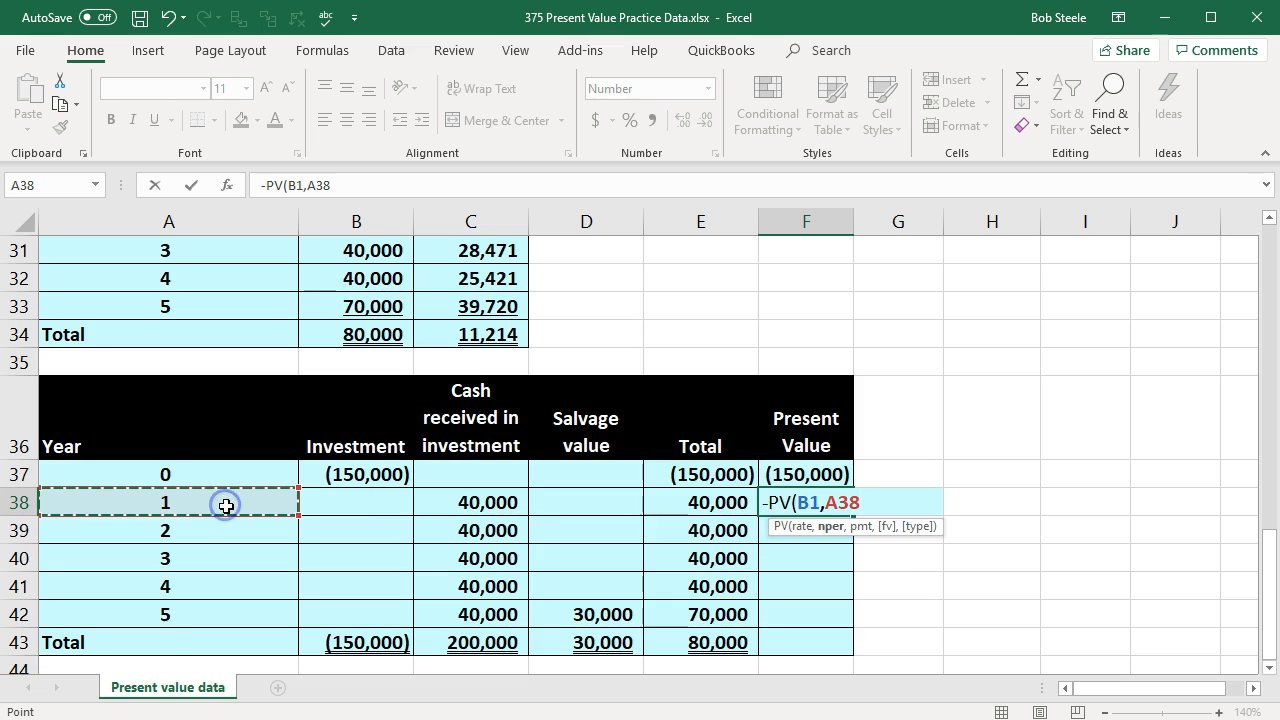
text(,)
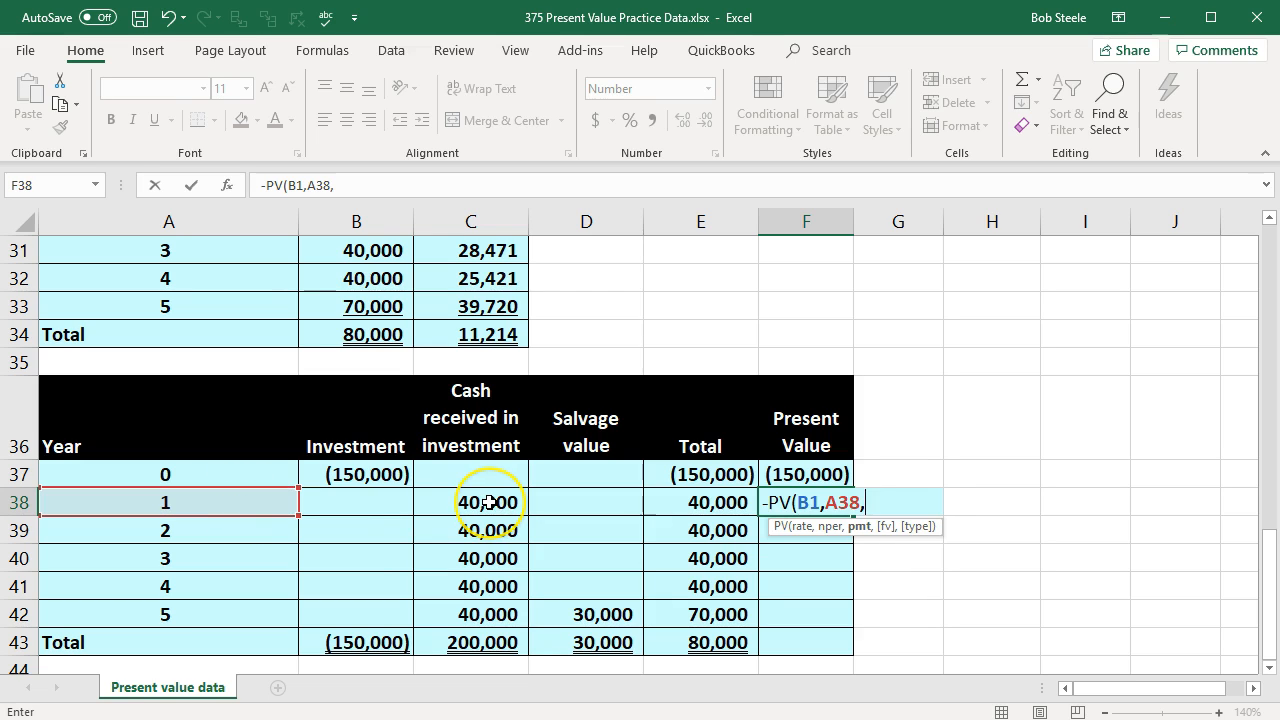
text(0,)
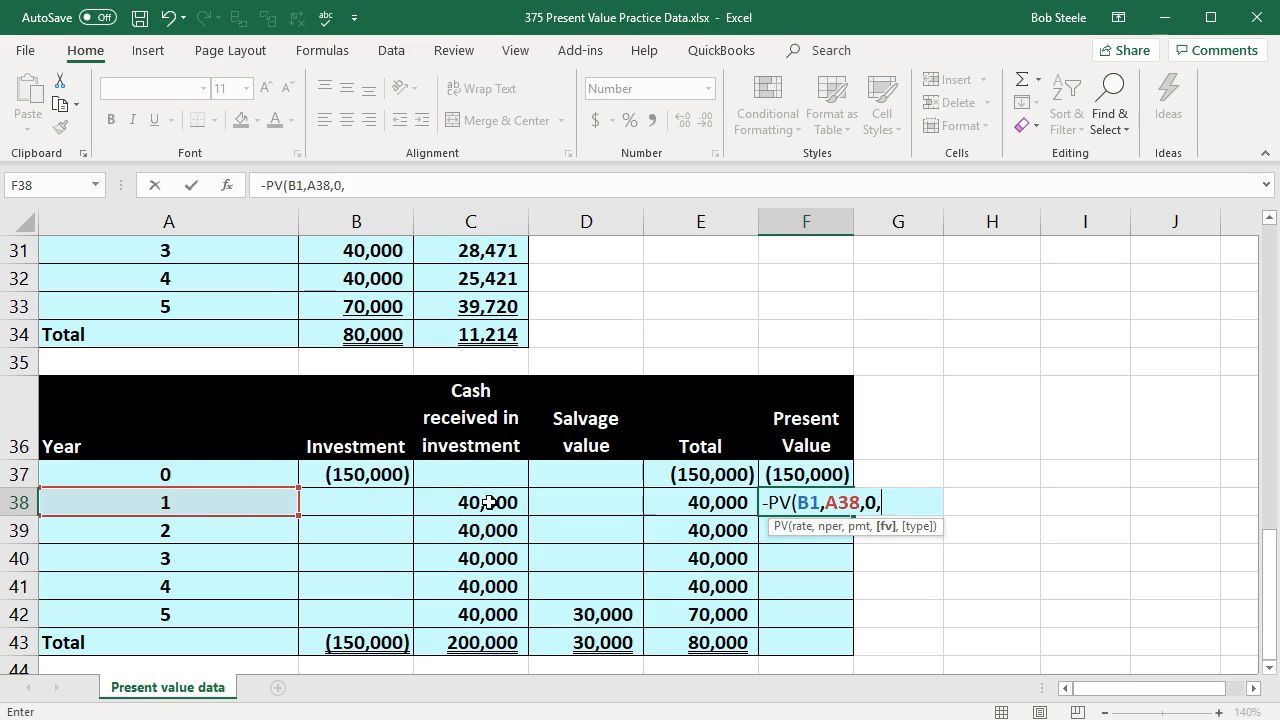
click(724, 505)
key(Return)
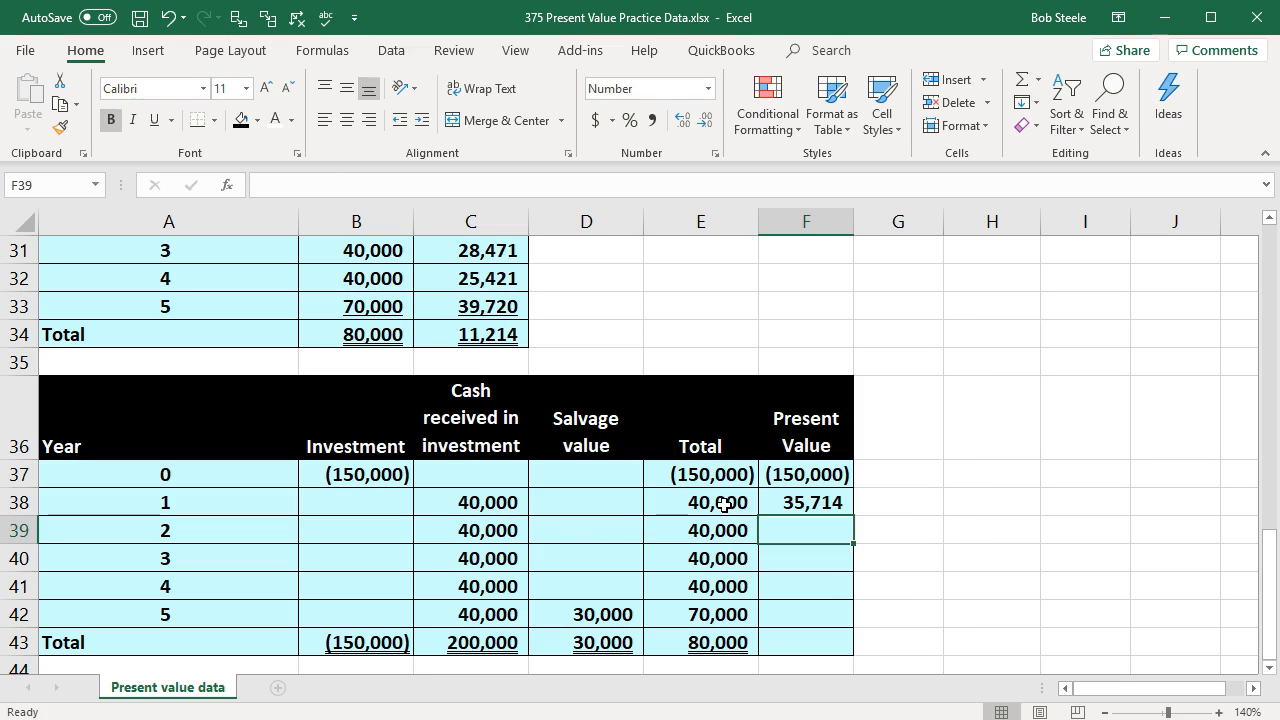
Step: Make the rate reference in the F38 present value formula absolute as $B$1
double_click(780, 502)
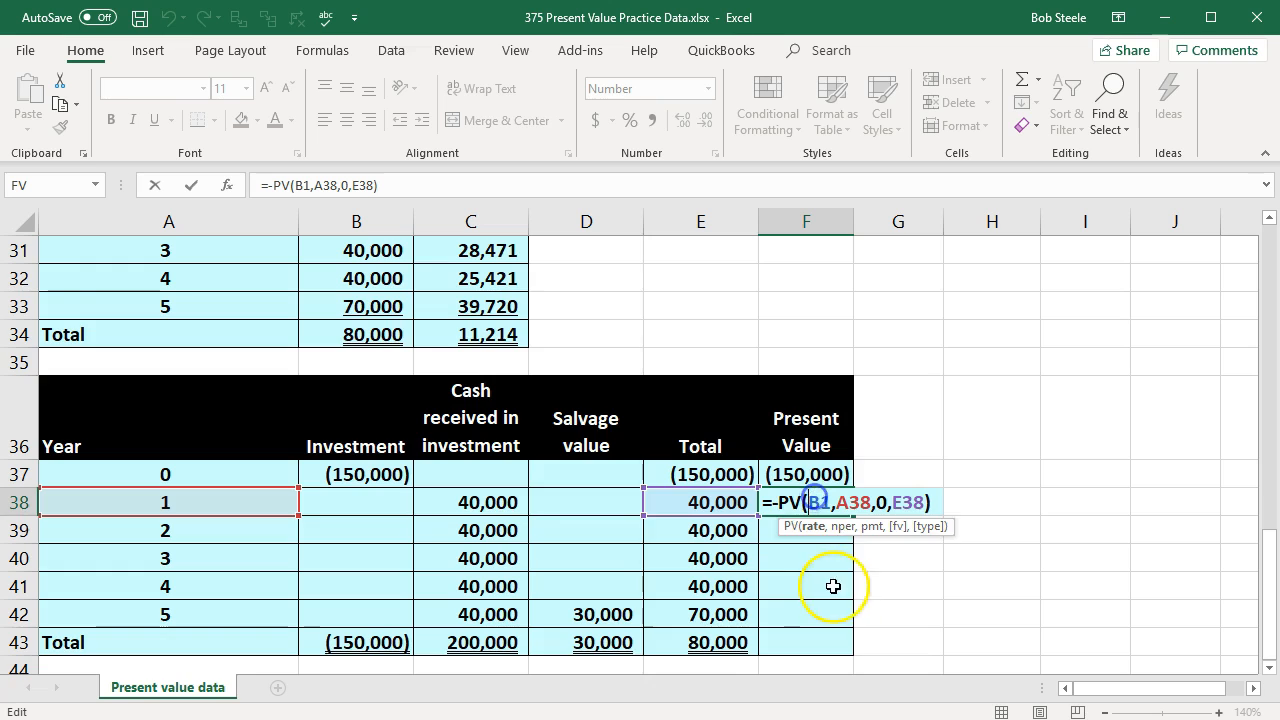
scroll(817, 600, up, 4)
scroll(642, 449, up, 4)
scroll(642, 449, up, 2)
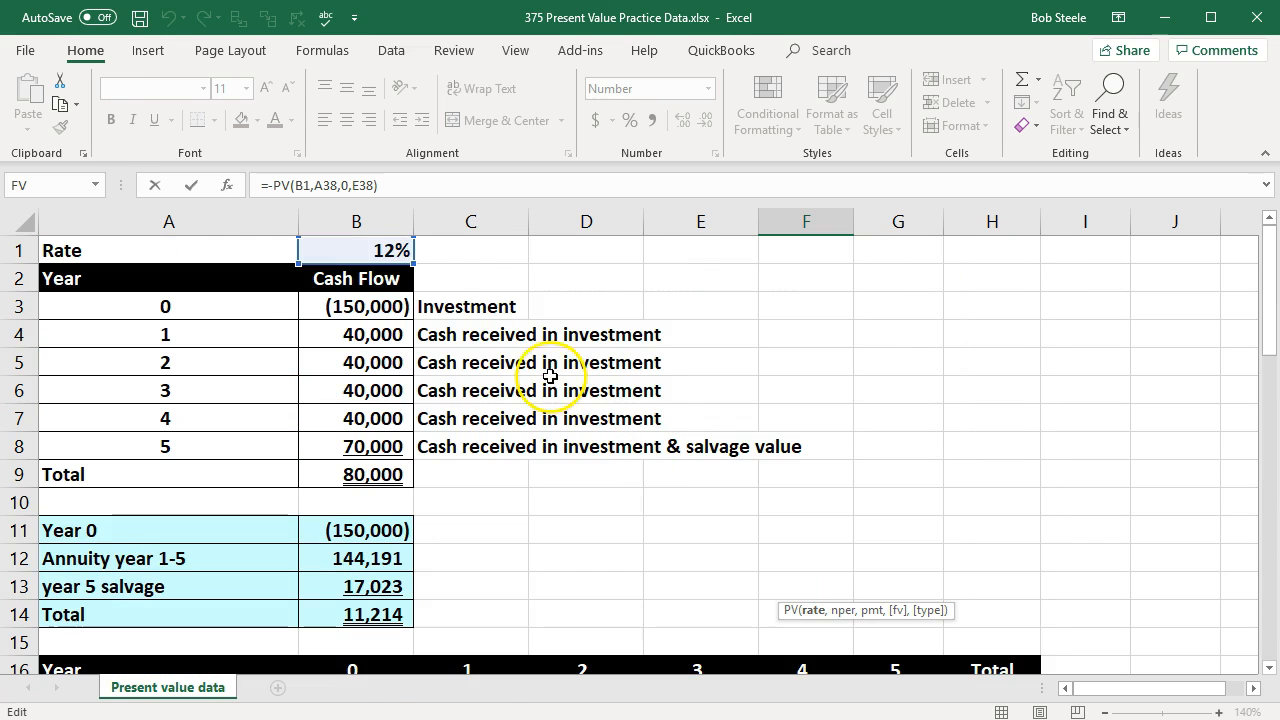
scroll(576, 414, down, 11)
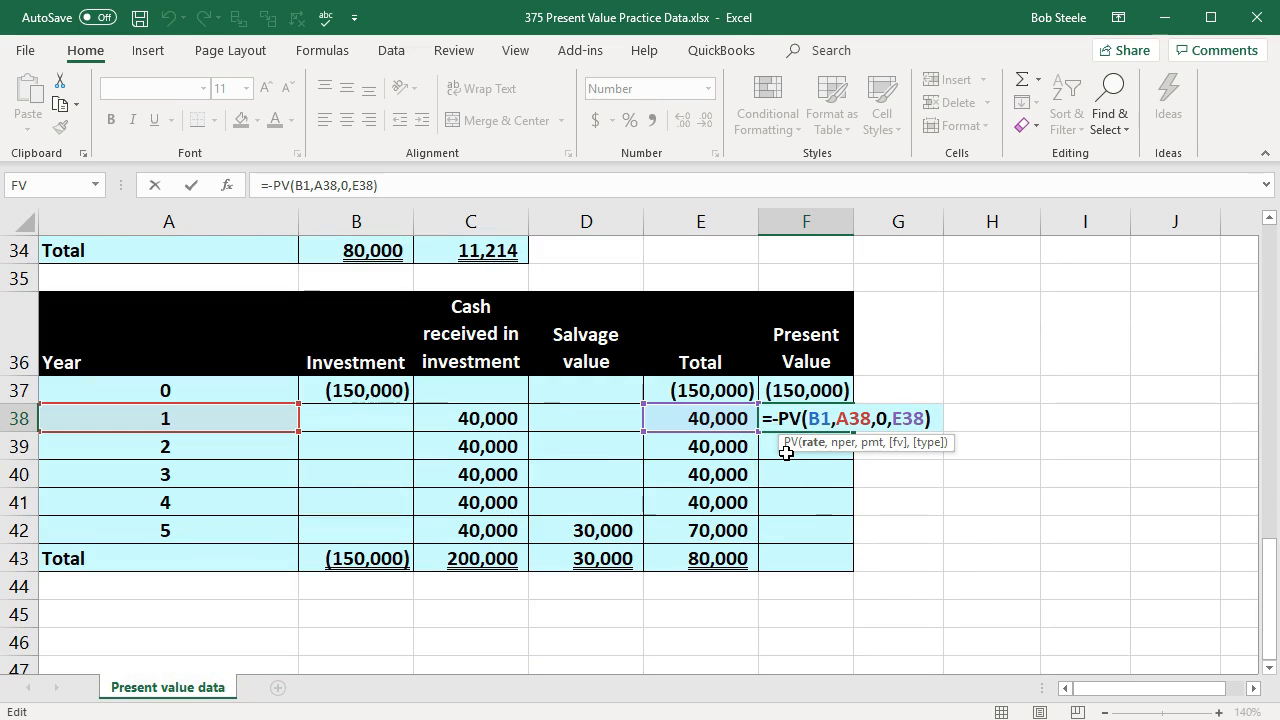
key(F4)
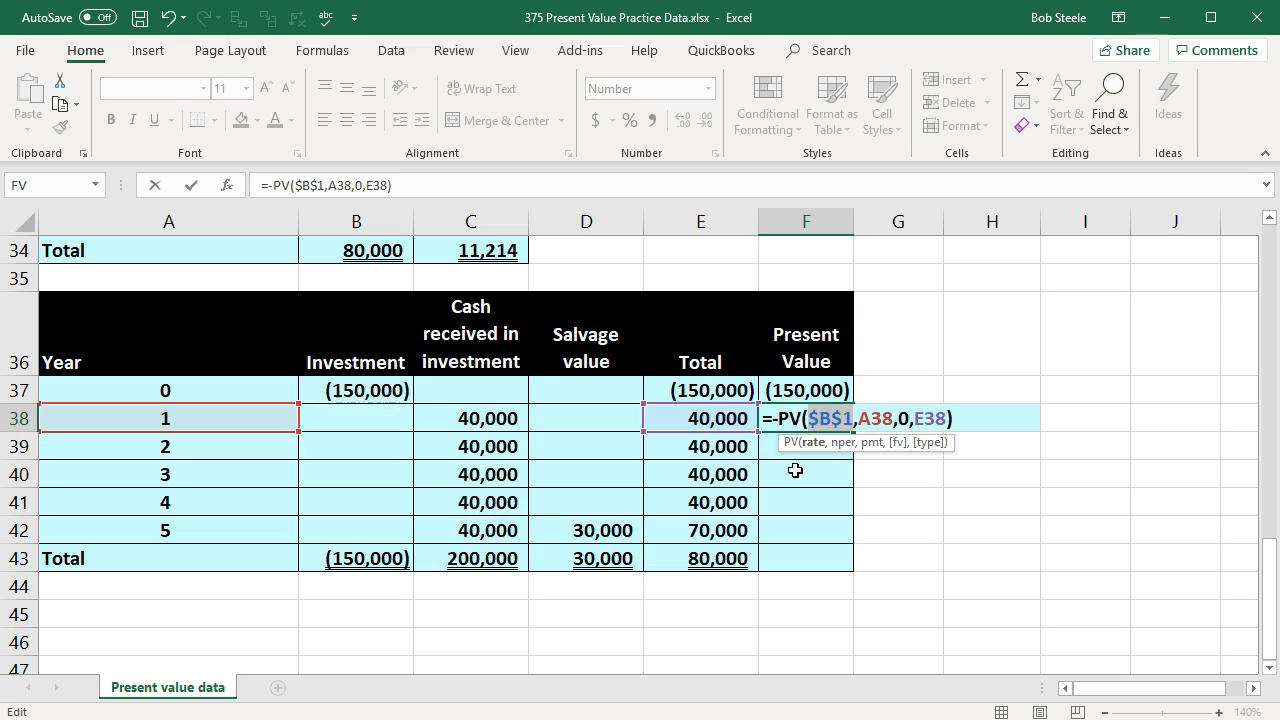
key(Return)
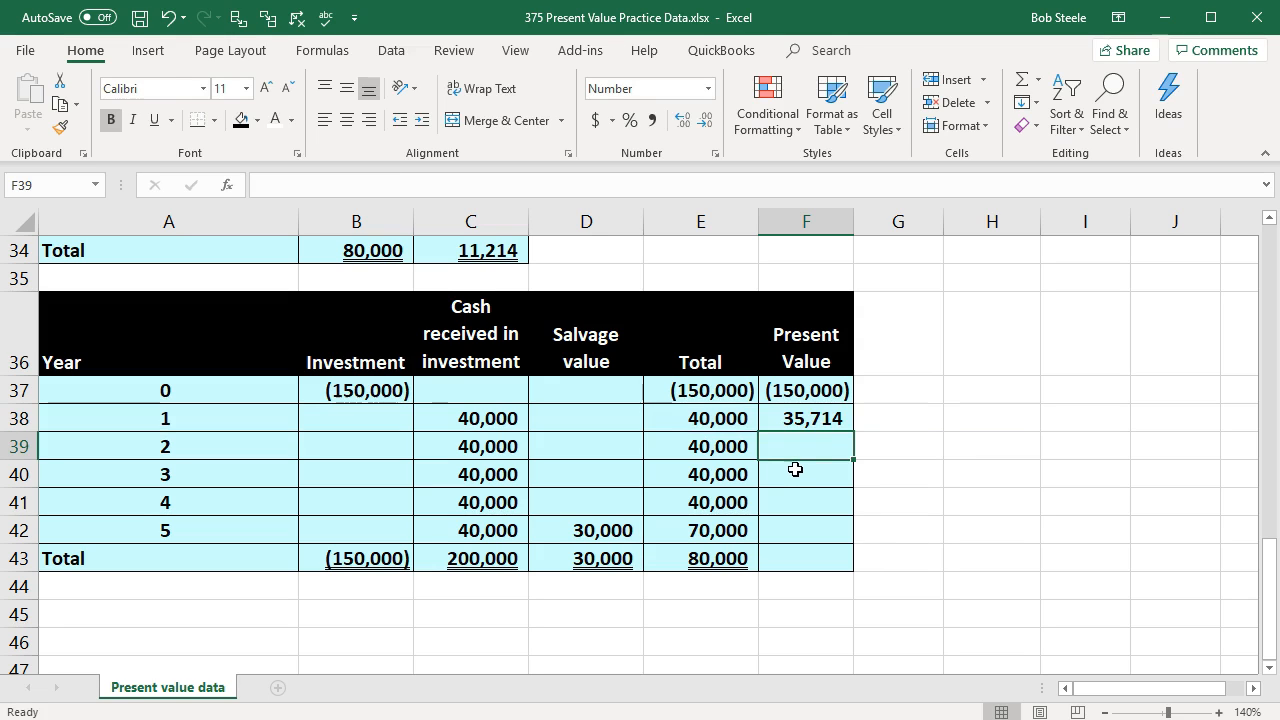
Step: Copy the present value formula from F38 down through year 5 in F42
click(814, 420)
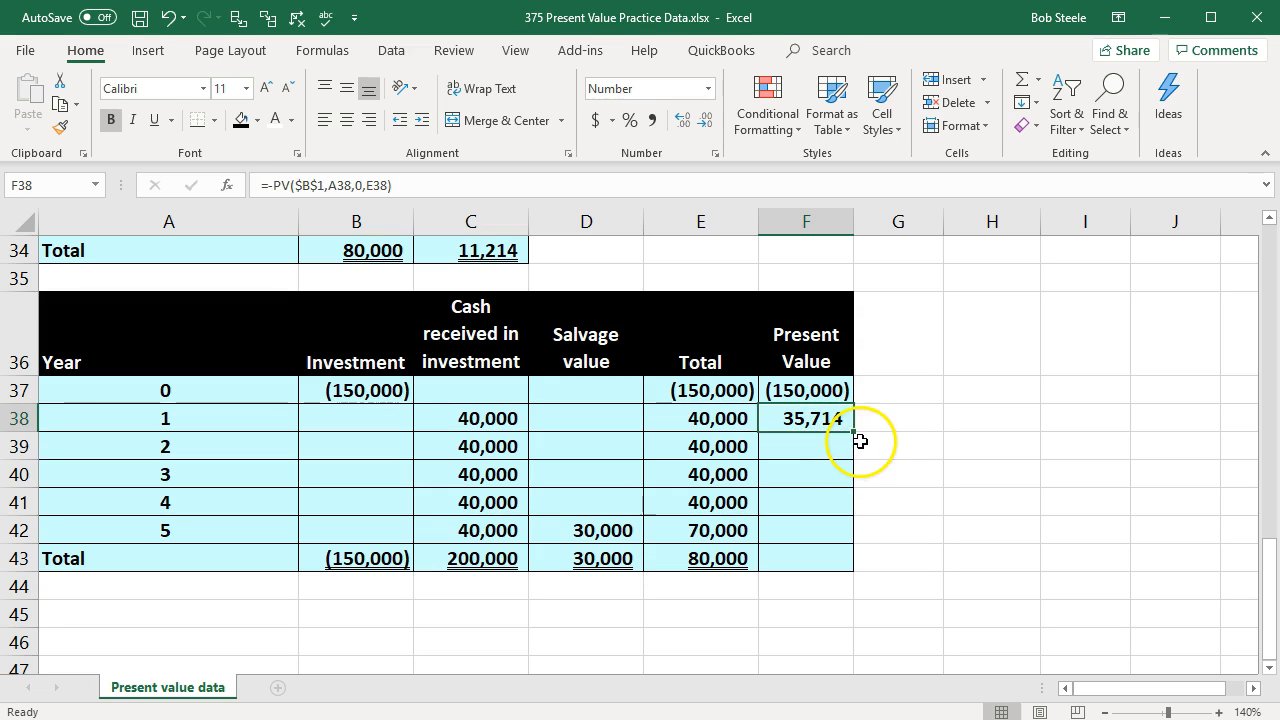
drag(855, 434, 846, 538)
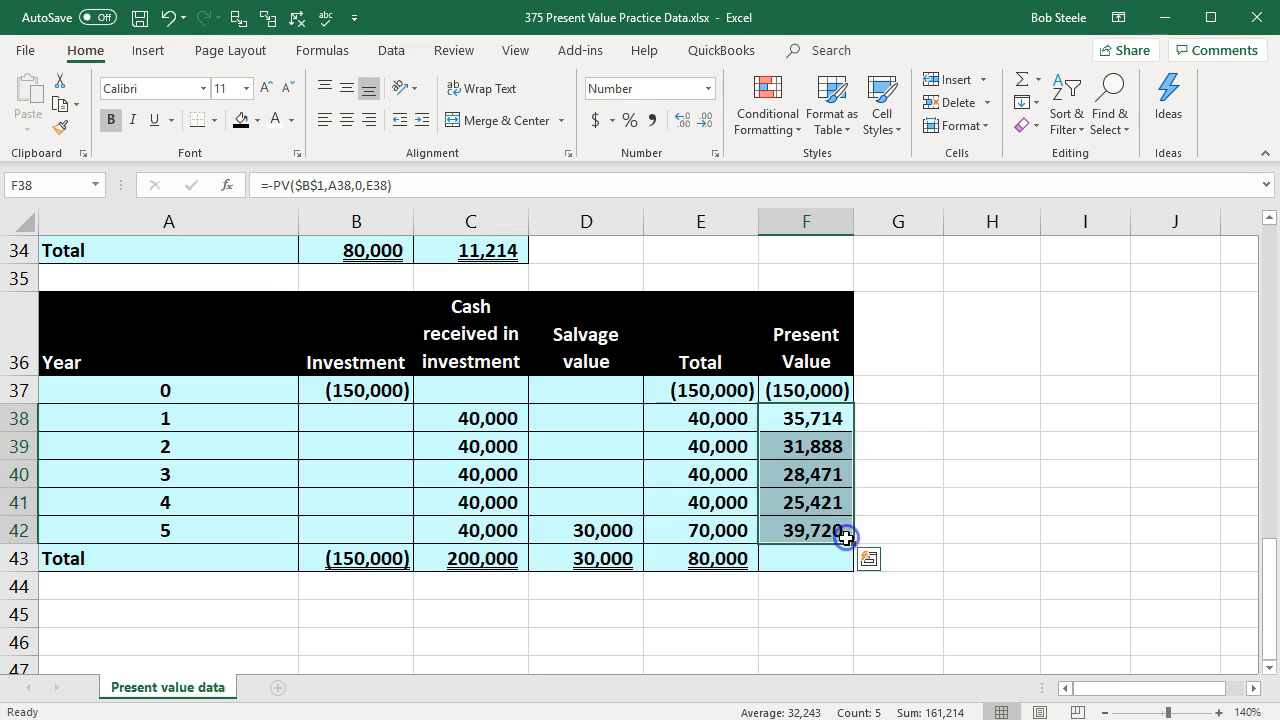
click(845, 639)
Step: Sum the Present Value column F37:F42 in the Total row cell F43
click(777, 559)
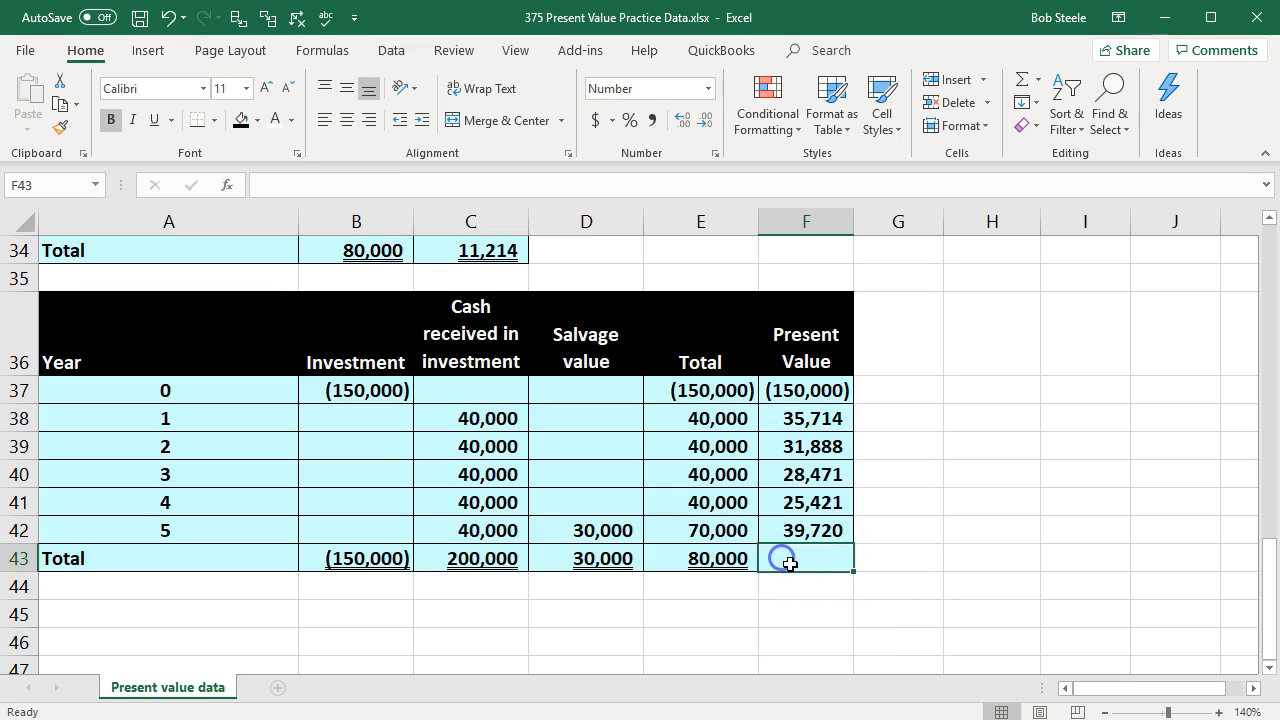
text(=sum()
key(Up)
key(shift+Up)
key(shift+Up)
key(shift+Up)
key(shift+Up)
key(shift+Up)
key(Return)
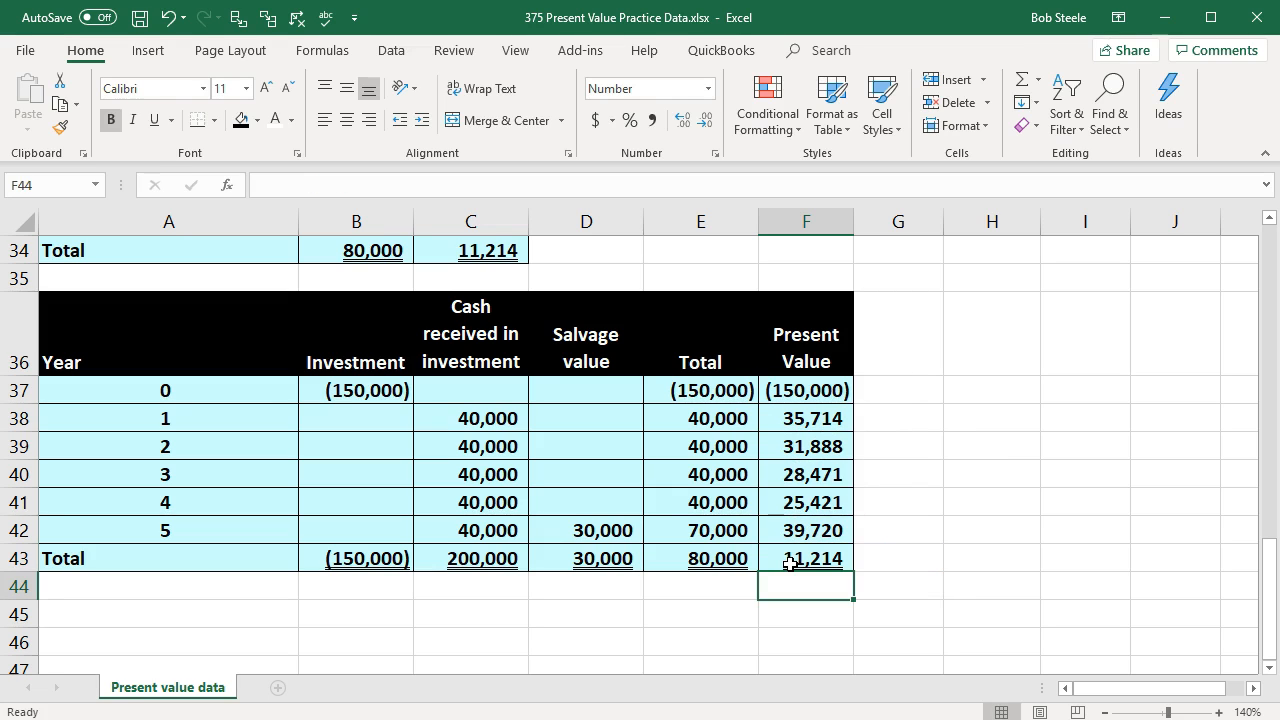
click(700, 601)
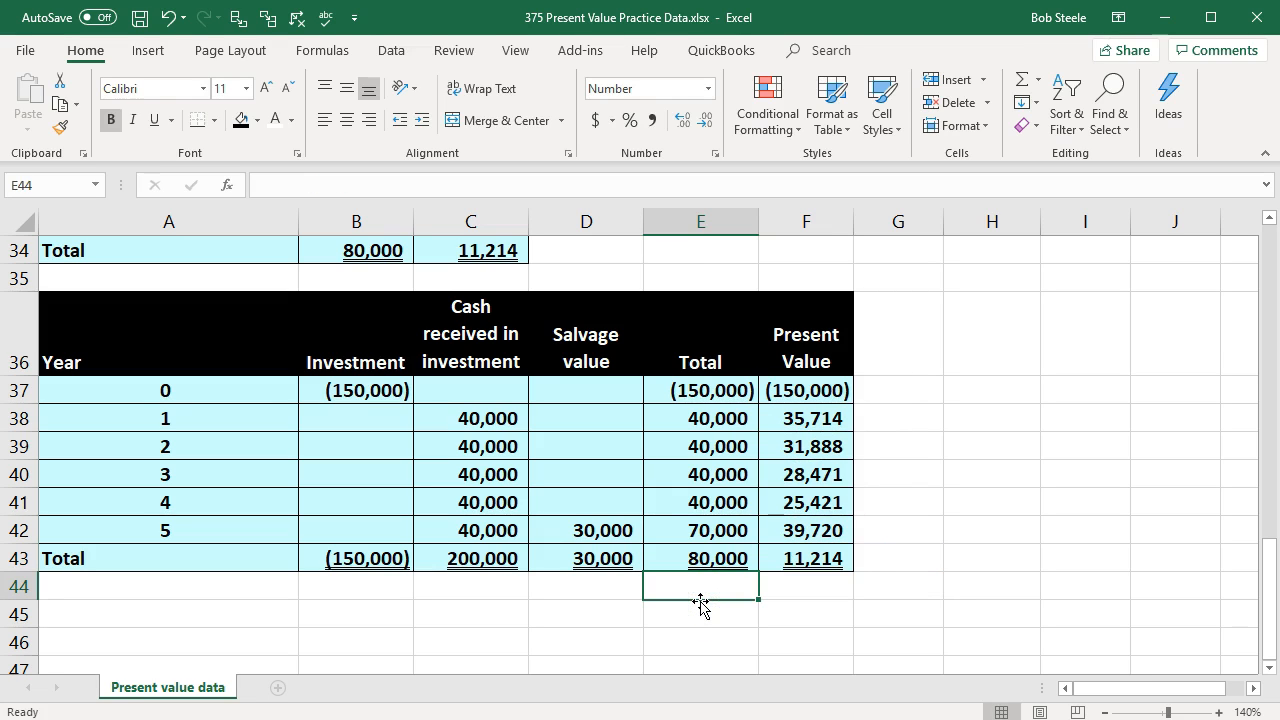
click(585, 639)
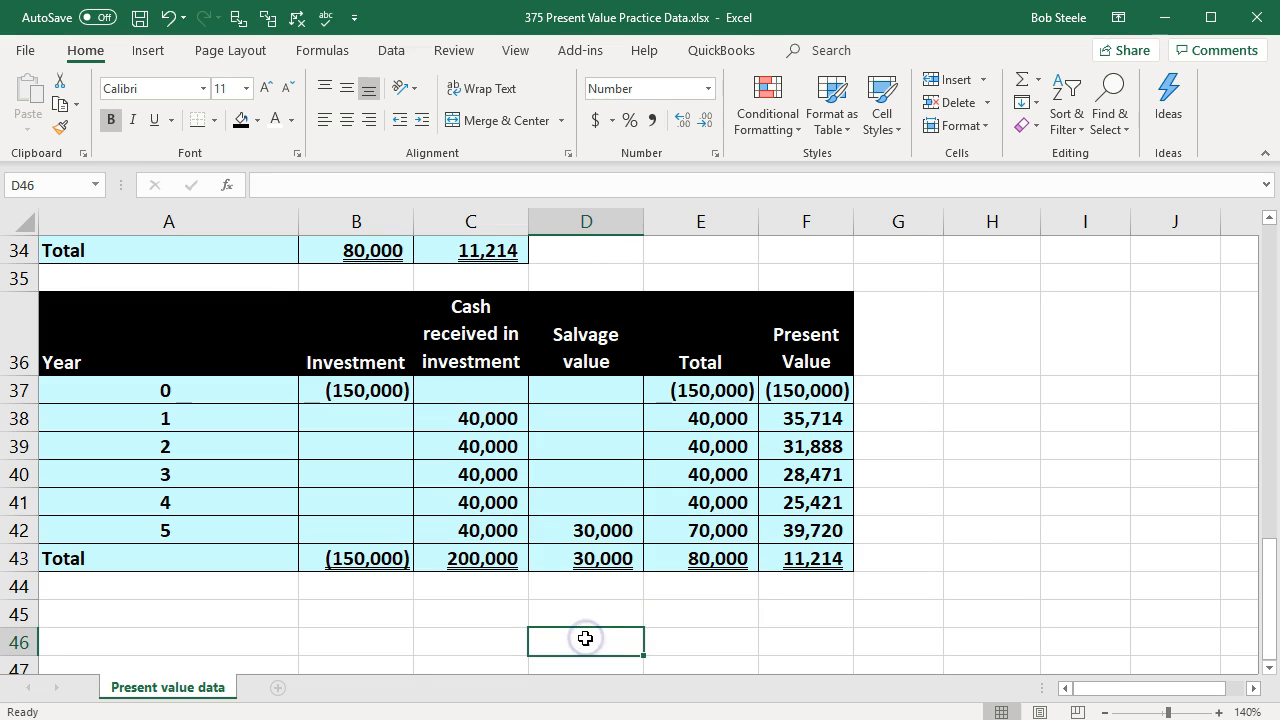